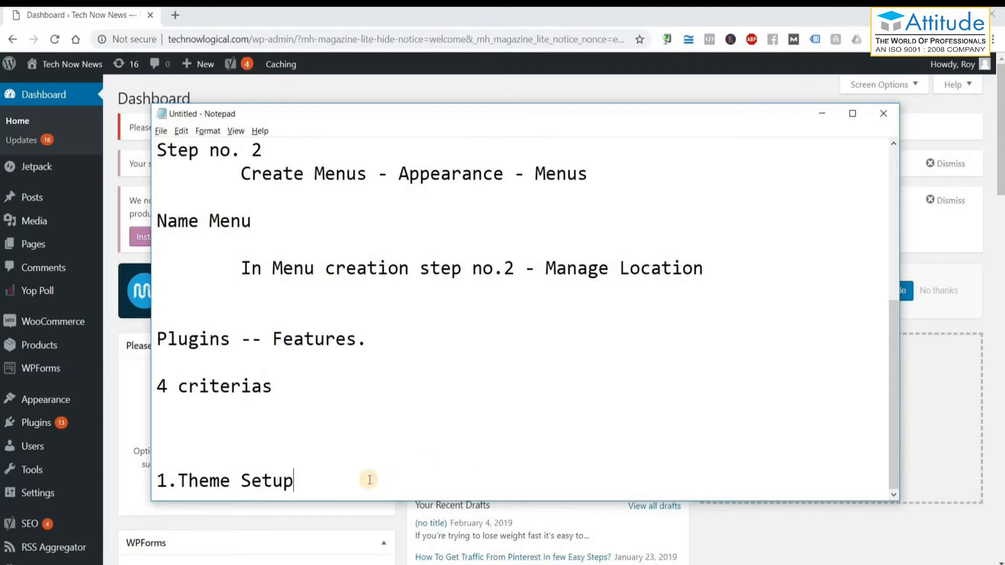
# Add '2.Widgets' and '3.Backup' as new numbered items in the Notepad list.
pyautogui.press('Return')
pyautogui.write('2.Widgets')
pyautogui.press('Return')
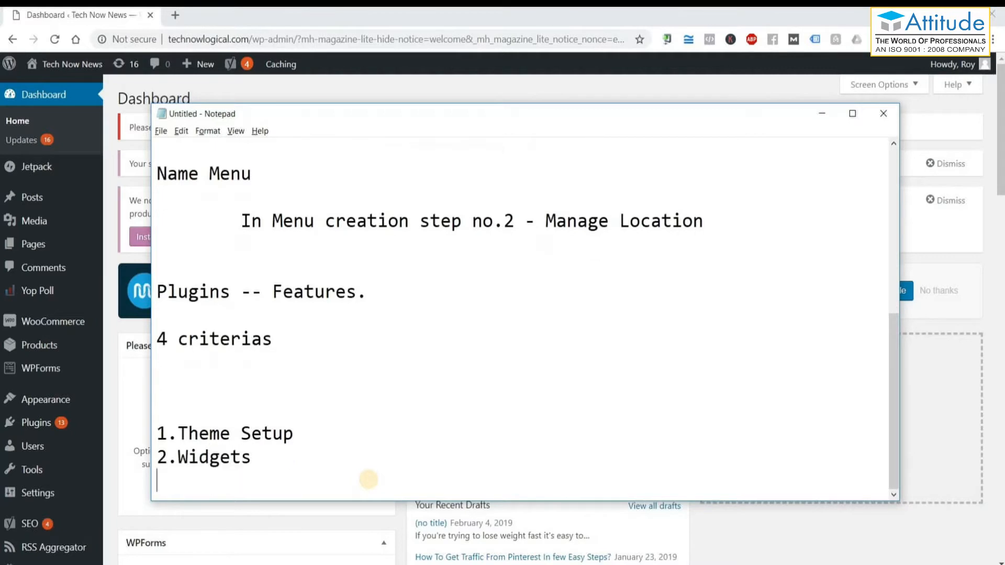
pyautogui.write('3.Backup')
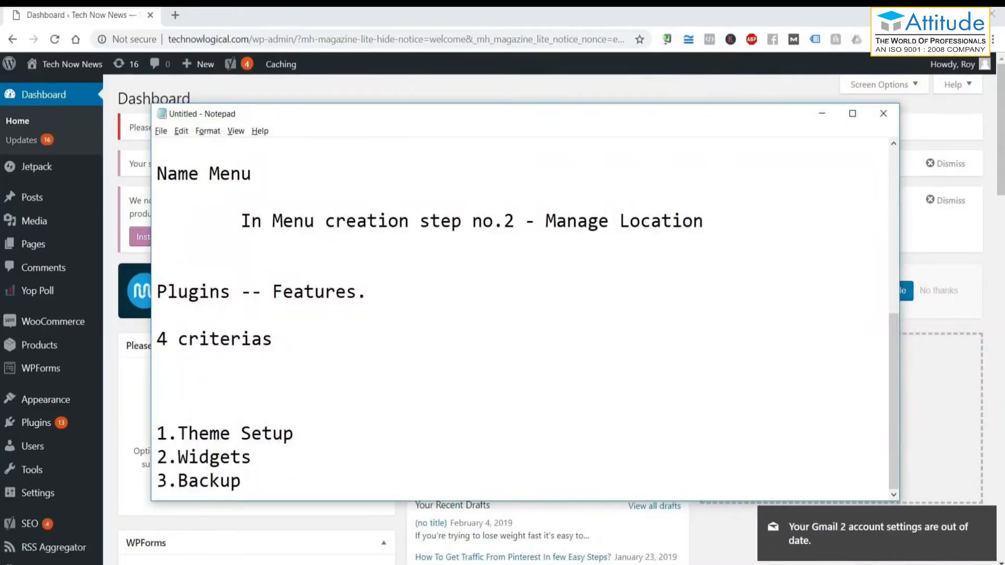
# Dismiss the Gmail notification, add blank lines, and minimize Notepad to show the Dashboard.
pyautogui.click(986, 516)
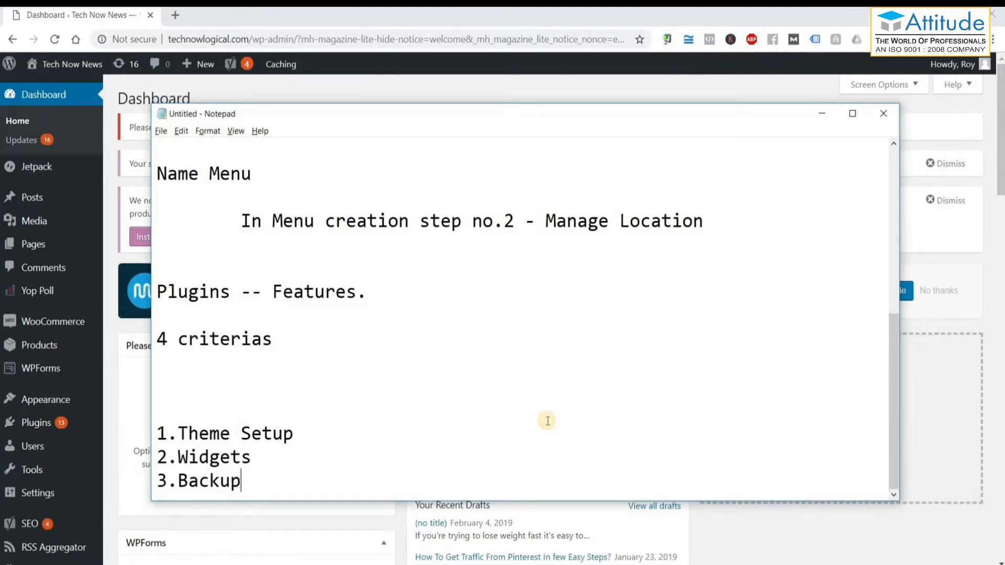
pyautogui.press('Return')
pyautogui.press('Return')
pyautogui.press('Return')
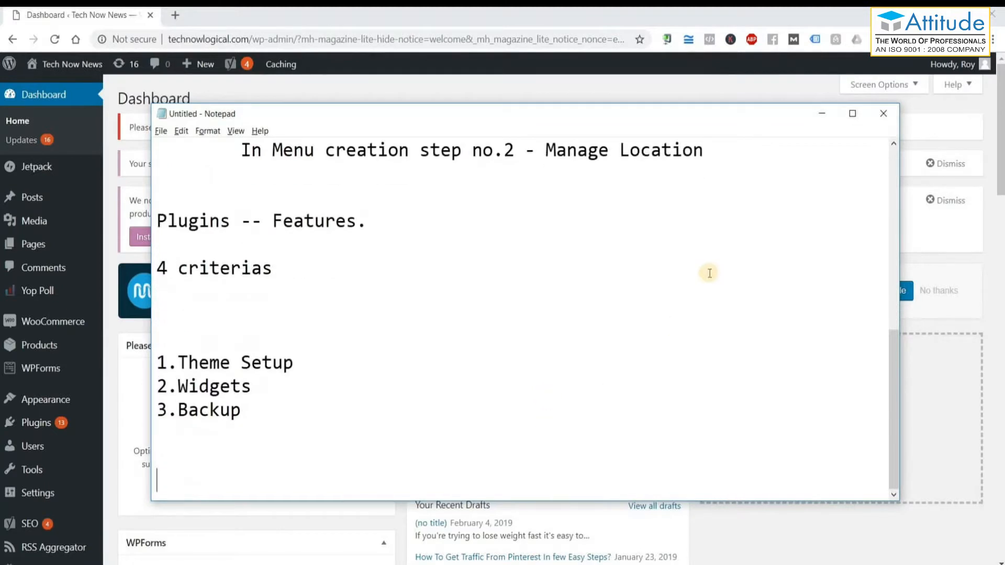
pyautogui.click(826, 114)
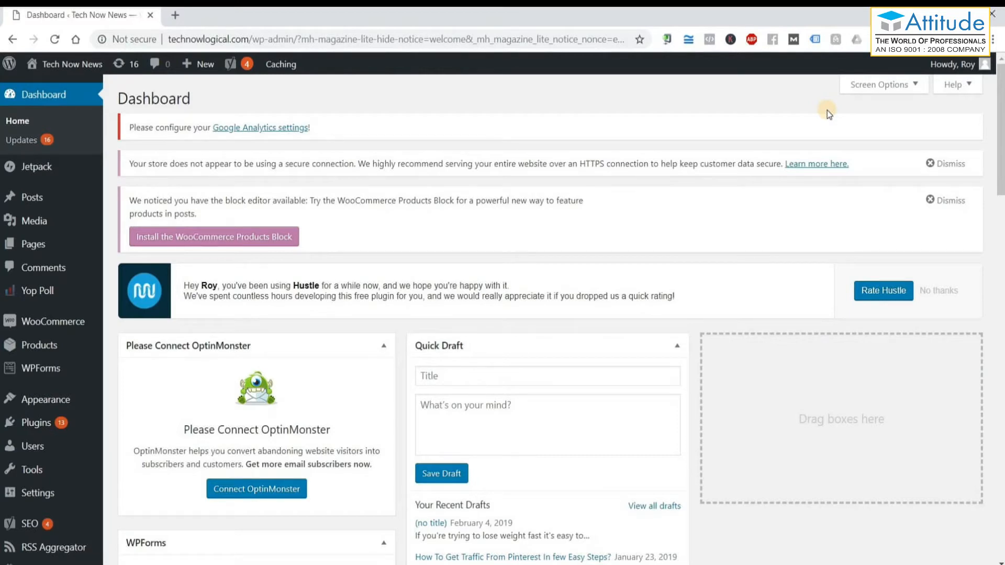
# Load digitalmarketingknowledge.com in a new Chrome tab from the 'dig' autocomplete.
pyautogui.click(177, 16)
pyautogui.write('digi')
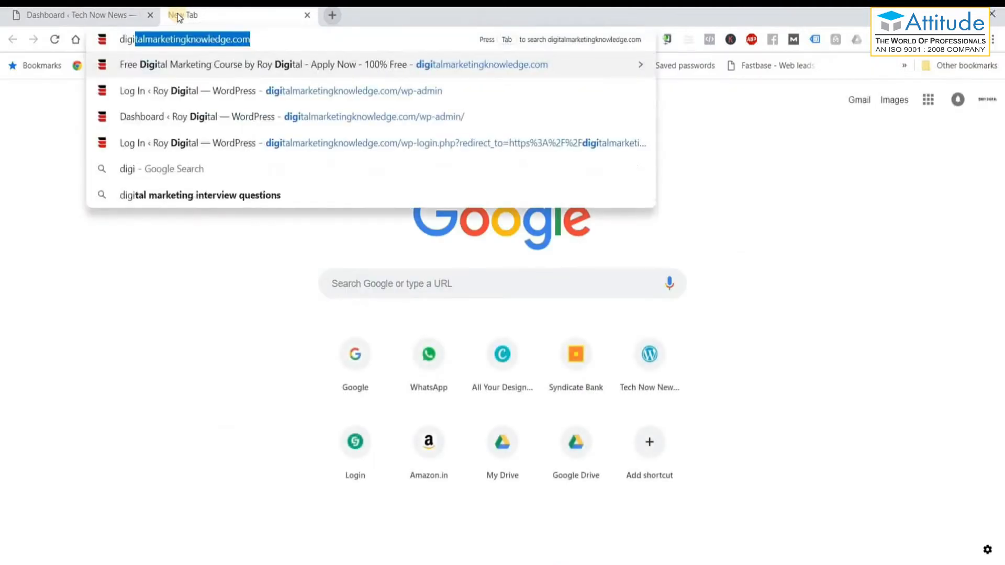
pyautogui.press('Return')
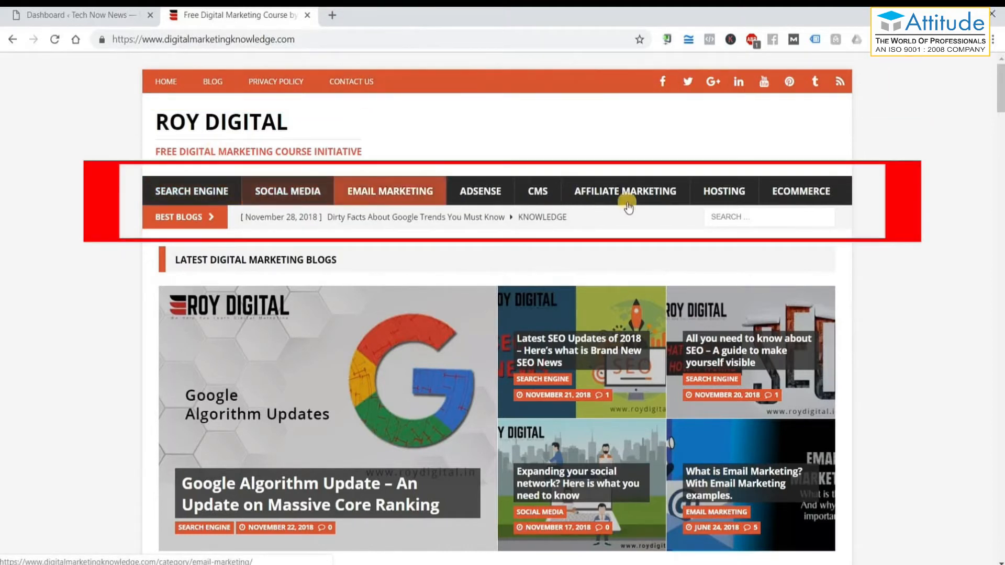
# Scroll through the Roy Digital homepage's article sections and back toward the top.
pyautogui.scroll(-3, 873, 198)
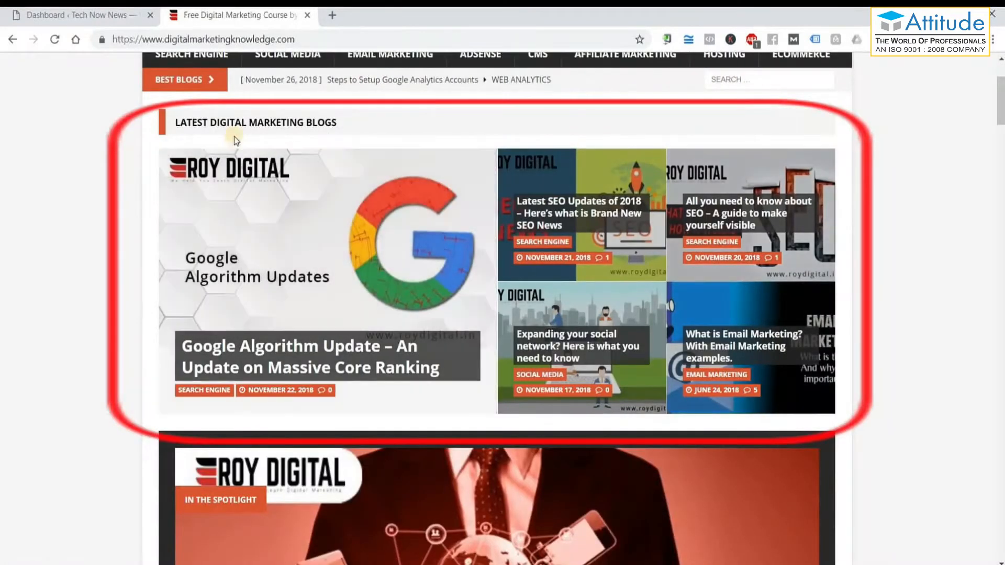
pyautogui.scroll(-6, 406, 208)
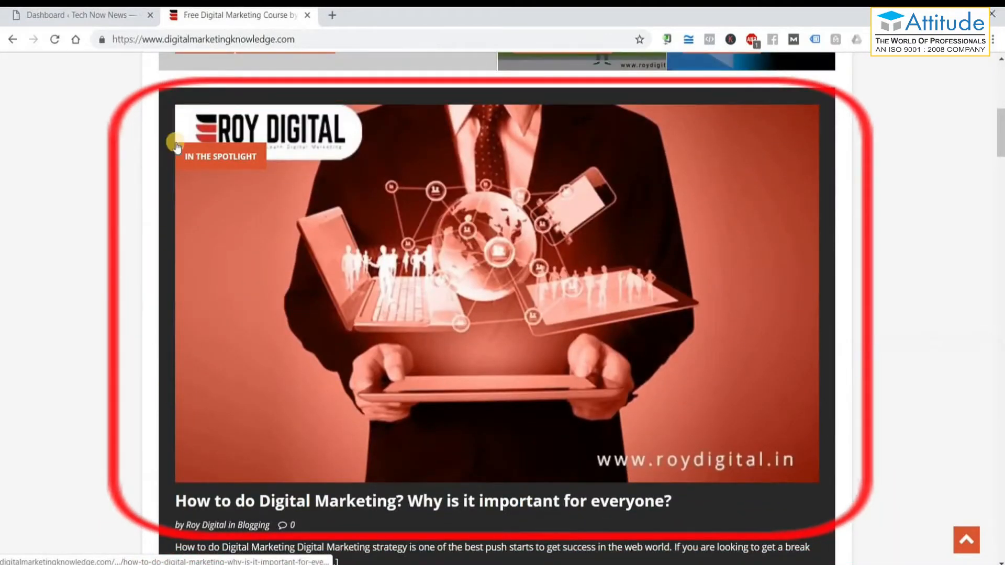
pyautogui.scroll(-5, 337, 335)
pyautogui.scroll(-8, 338, 335)
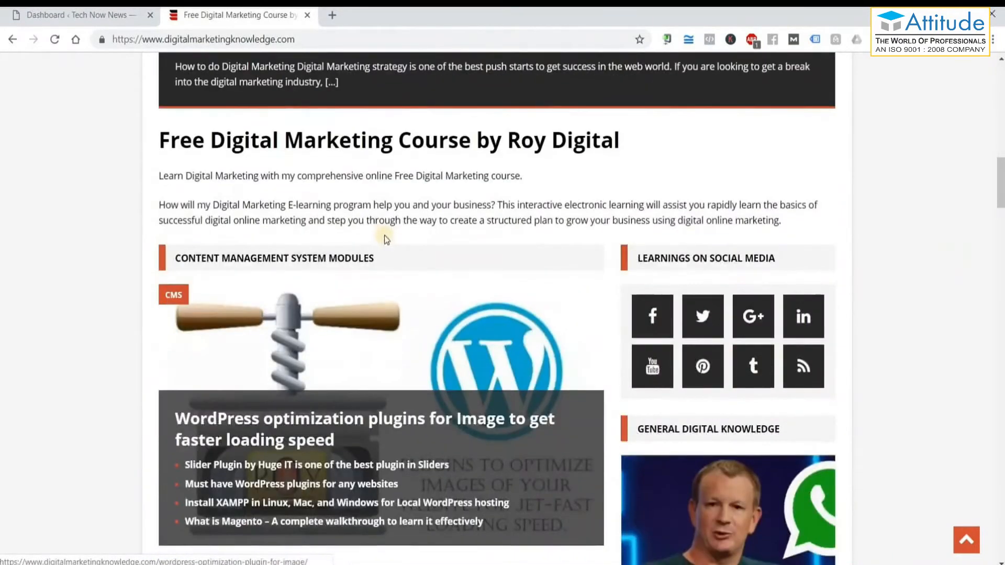
pyautogui.scroll(-7, 576, 314)
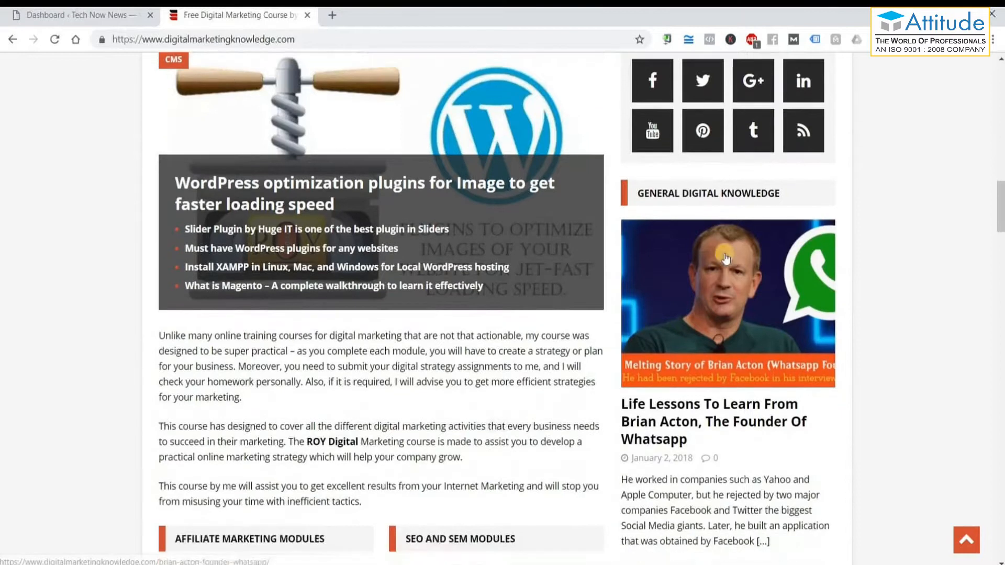
pyautogui.scroll(-4, 393, 340)
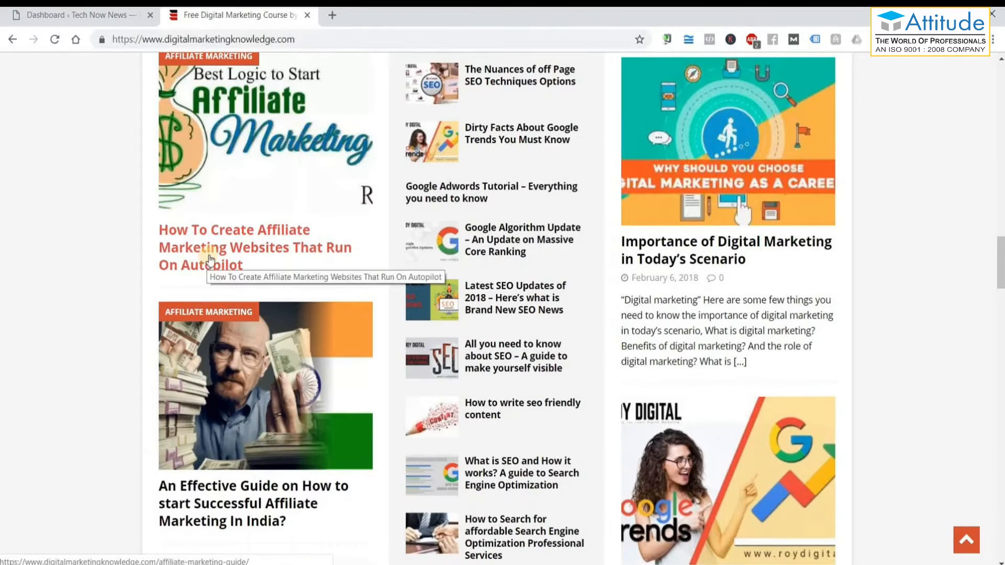
pyautogui.scroll(-12, 208, 262)
pyautogui.scroll(-15, 213, 254)
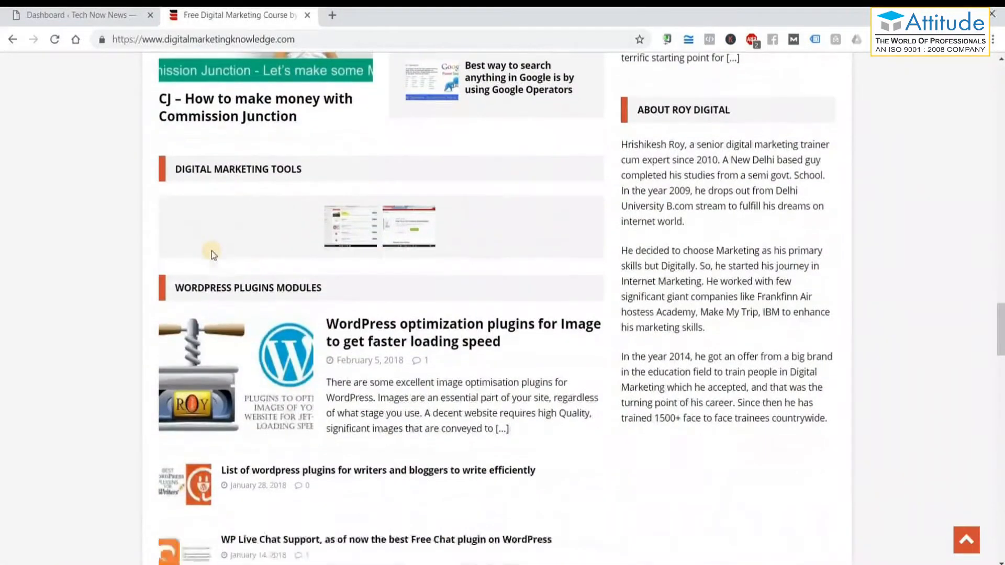
pyautogui.scroll(-5, 211, 250)
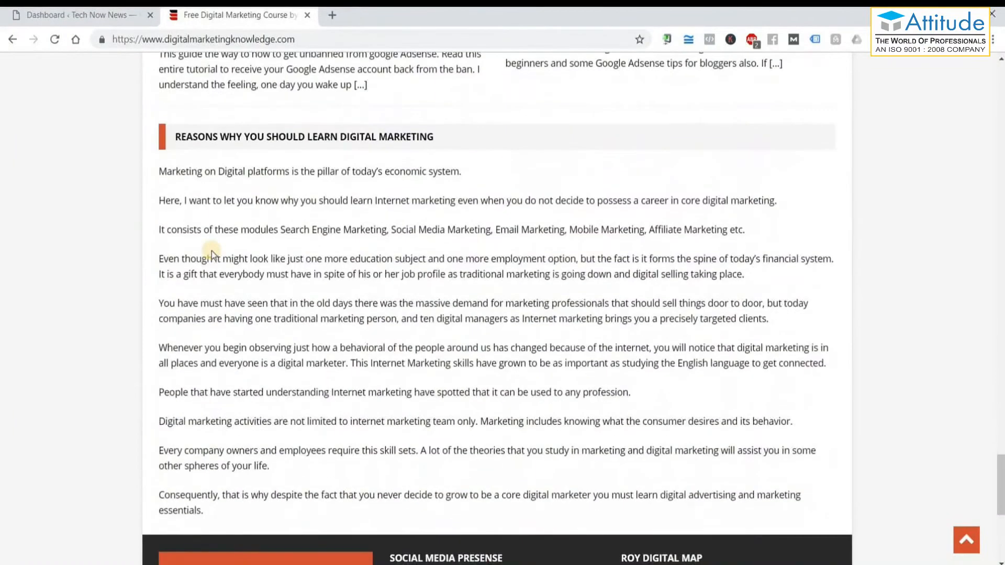
pyautogui.scroll(8, 211, 250)
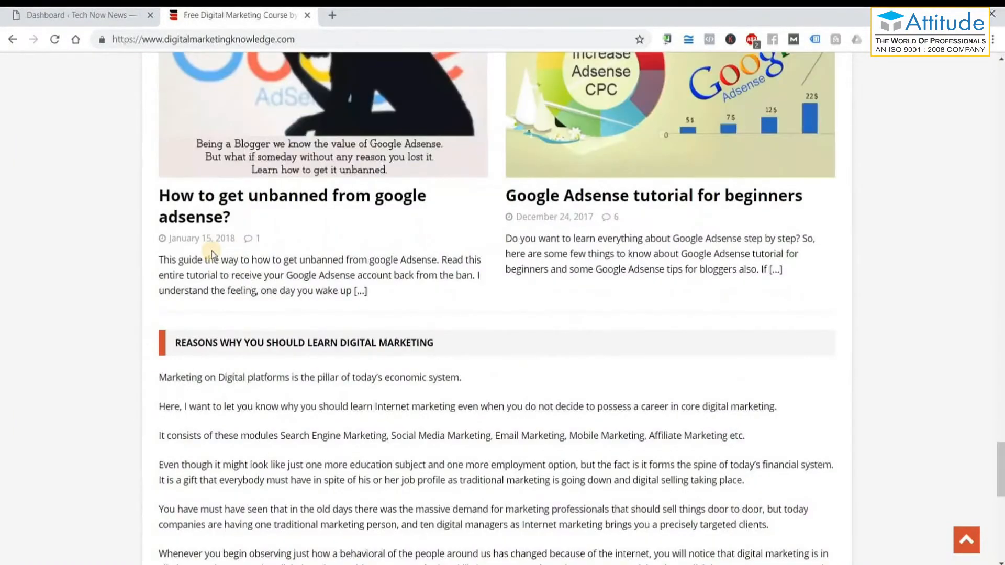
pyautogui.scroll(-8, 212, 251)
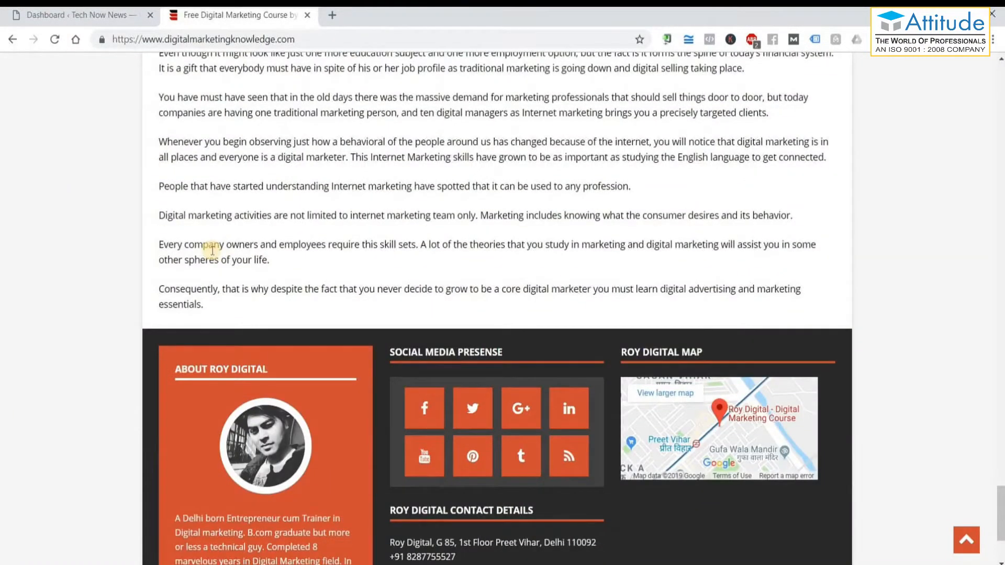
pyautogui.scroll(-4, 212, 250)
pyautogui.scroll(7, 211, 250)
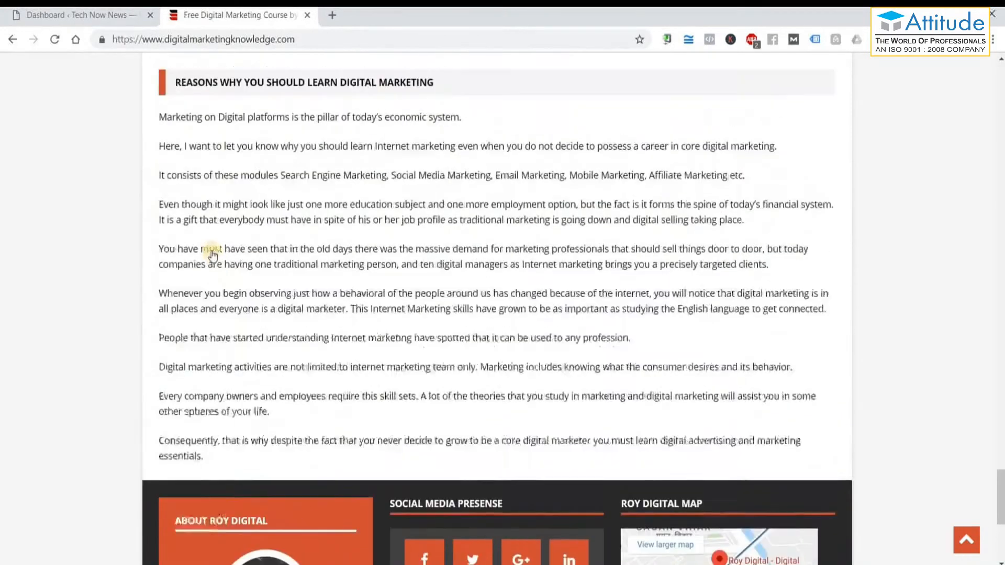
pyautogui.scroll(20, 211, 255)
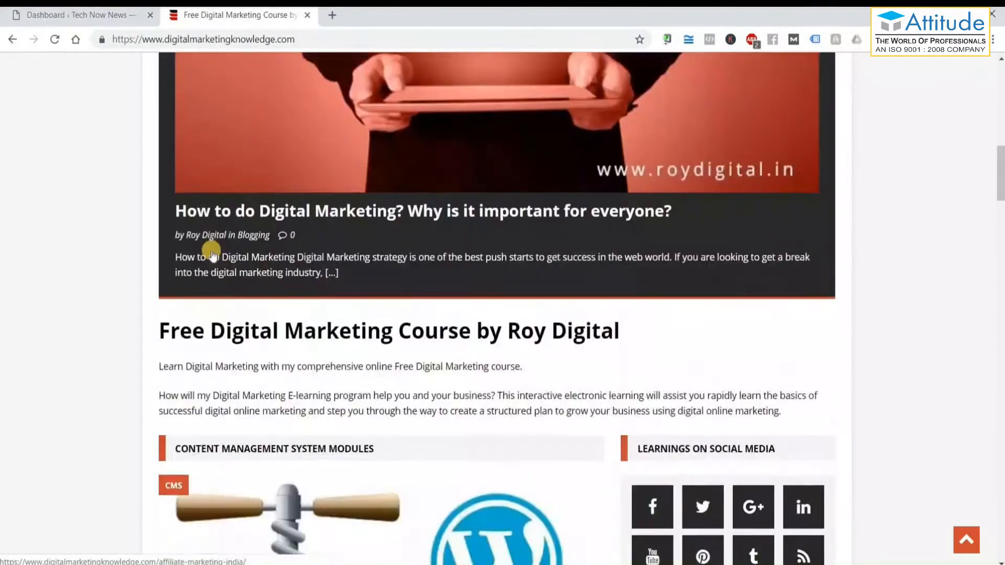
pyautogui.scroll(10, 211, 251)
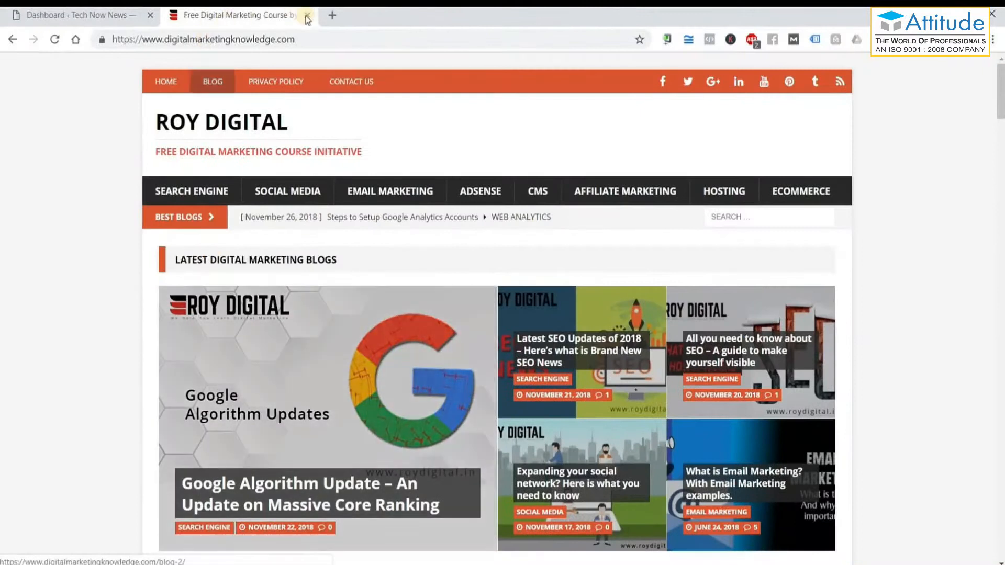
# Google 'themeforest' in a new tab and open the first ThemeForest result.
pyautogui.click(330, 17)
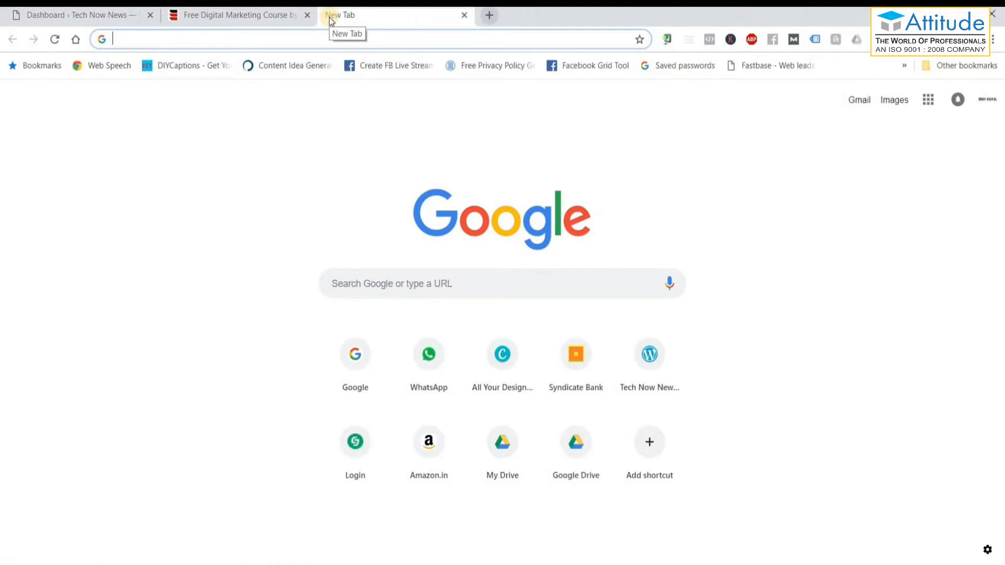
pyautogui.write('theme')
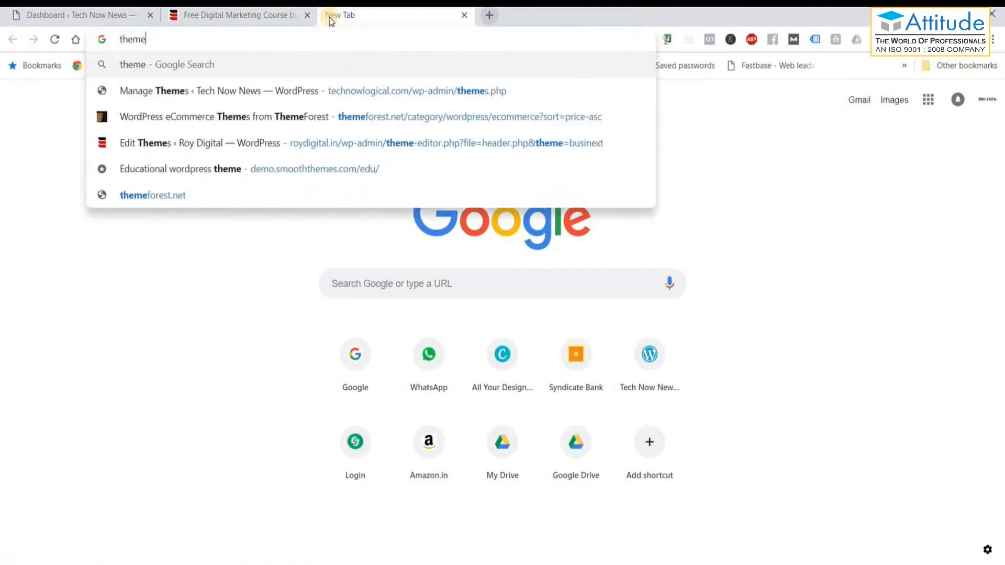
pyautogui.write('forest')
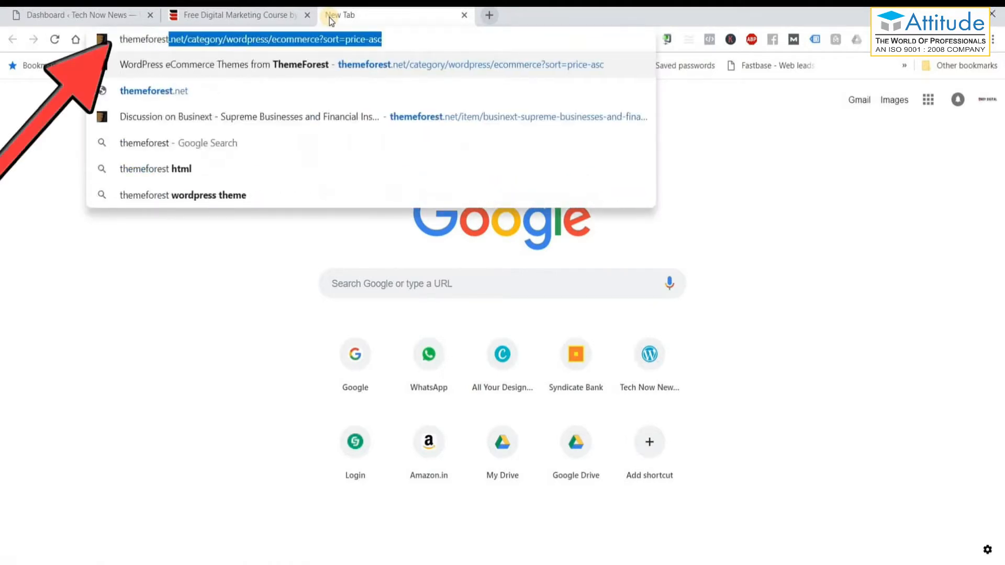
pyautogui.press('Delete')
pyautogui.press('Return')
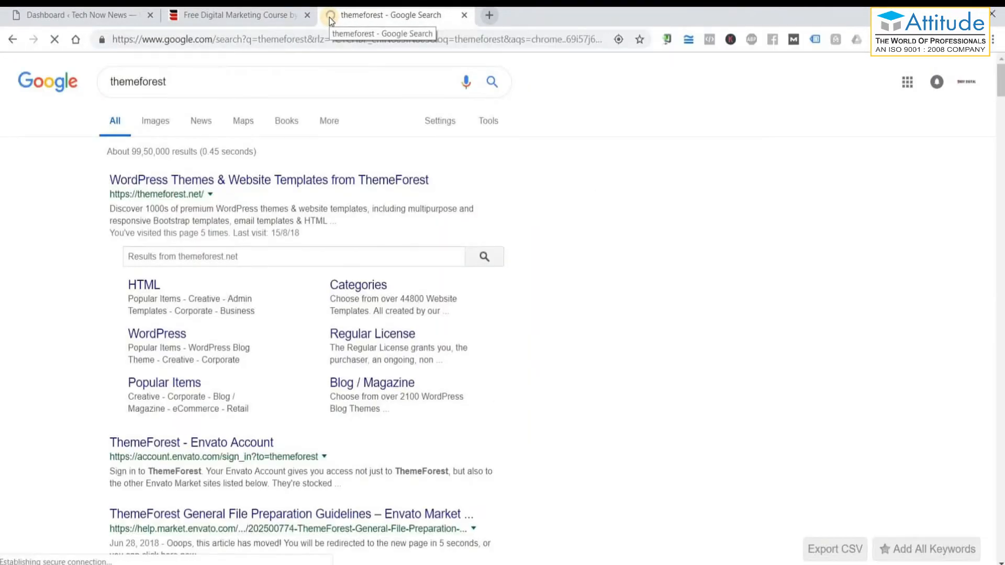
pyautogui.click(316, 181)
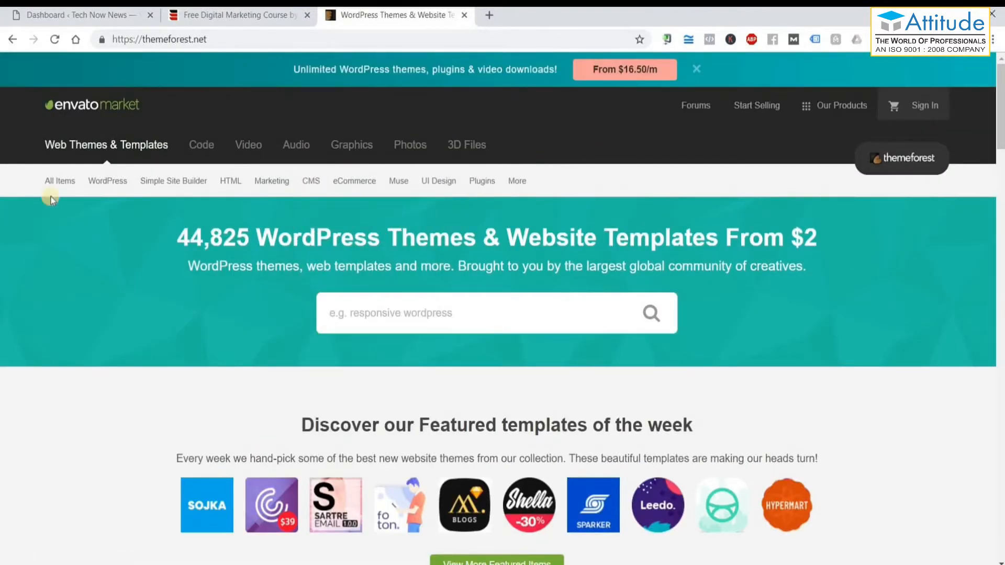
# Show the WordPress categories dropdown from ThemeForest's sub-navigation bar.
pyautogui.moveTo(120, 192)
pyautogui.scroll(-1, 121, 193)
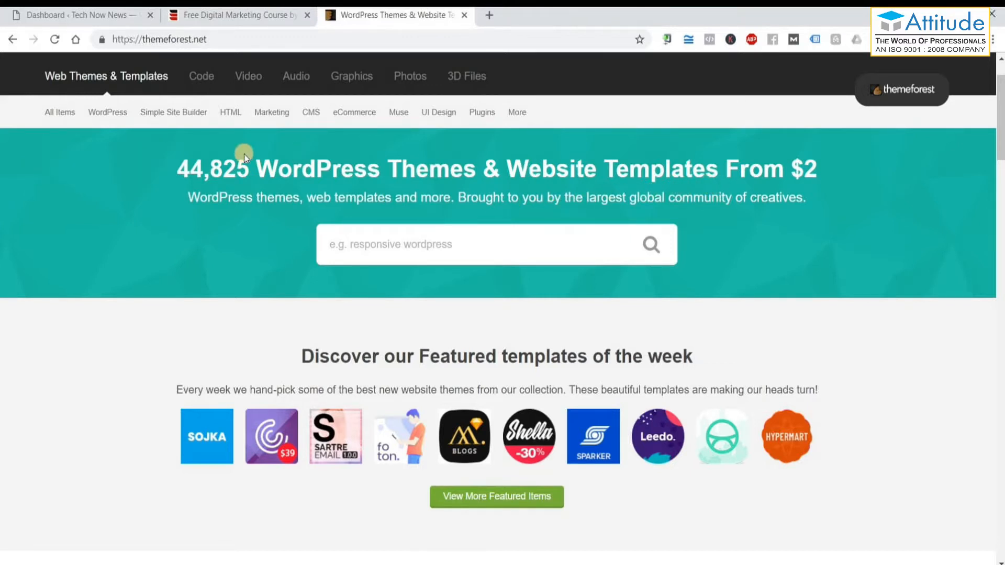
pyautogui.moveTo(106, 117)
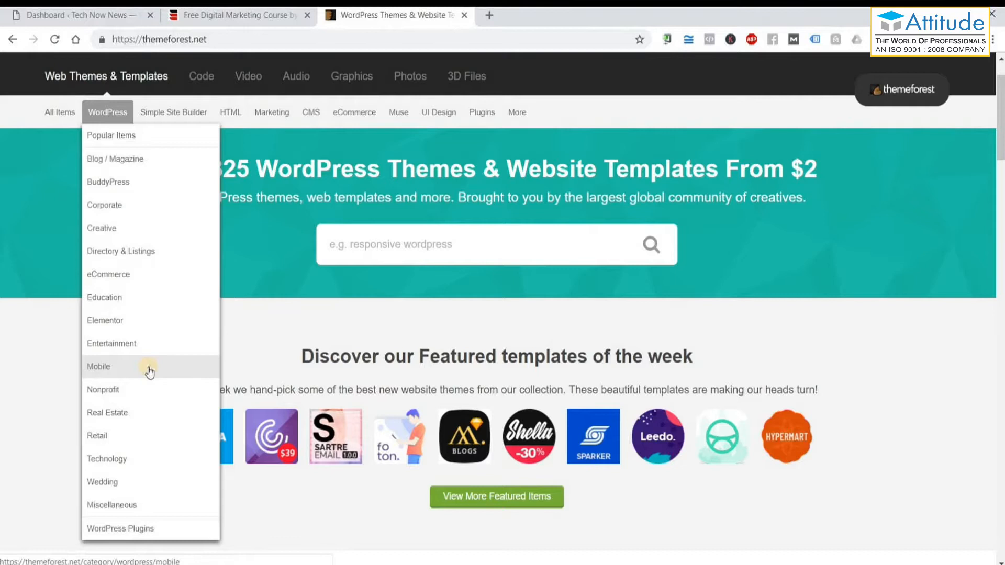
pyautogui.click(134, 413)
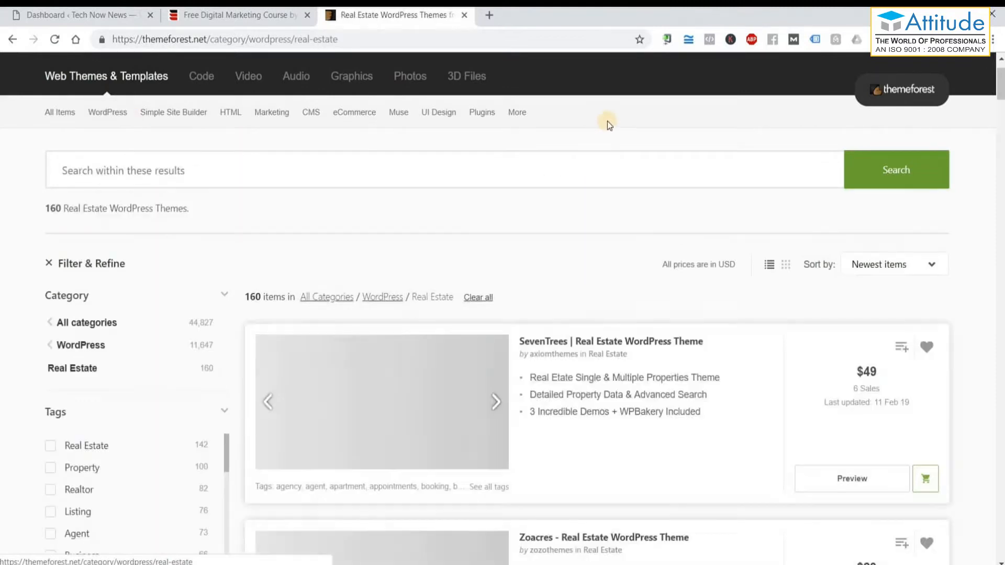
pyautogui.scroll(-1, 394, 320)
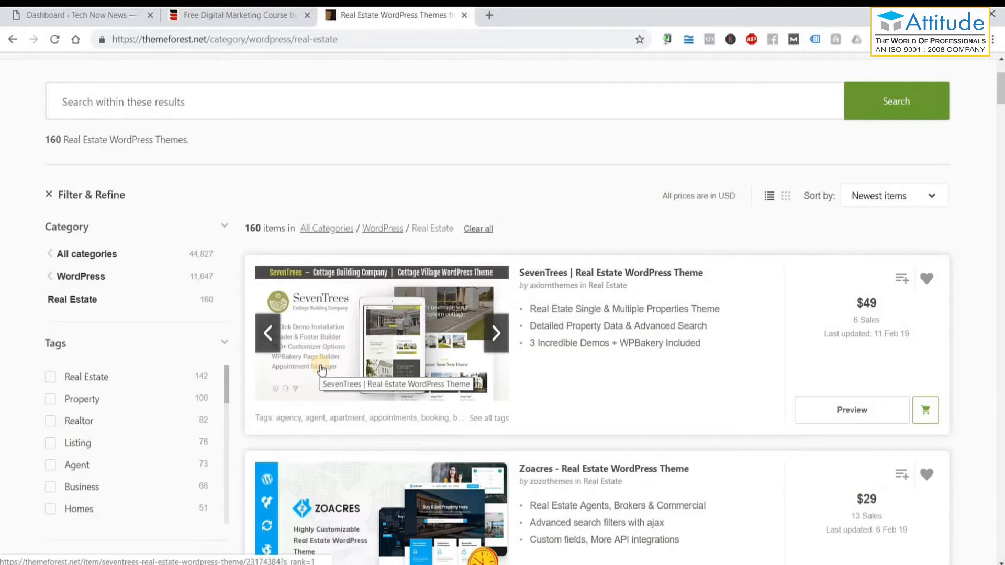
pyautogui.scroll(-2, 434, 403)
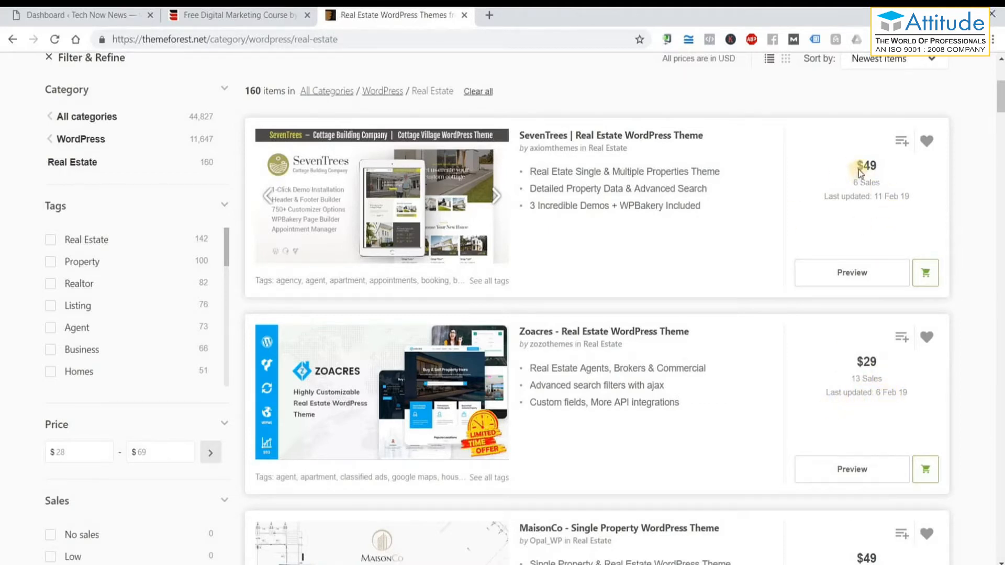
pyautogui.scroll(-4, 762, 300)
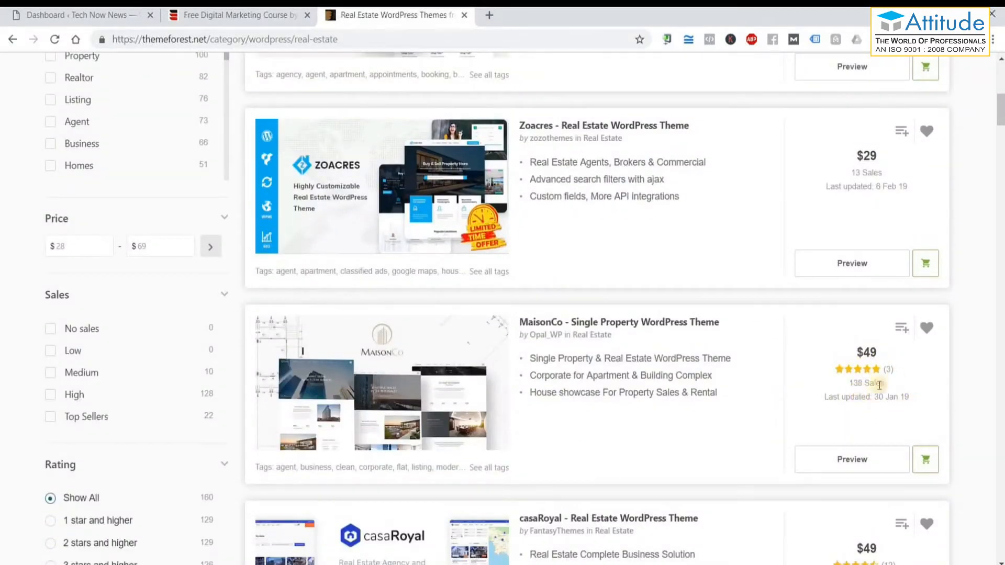
pyautogui.scroll(-5, 792, 434)
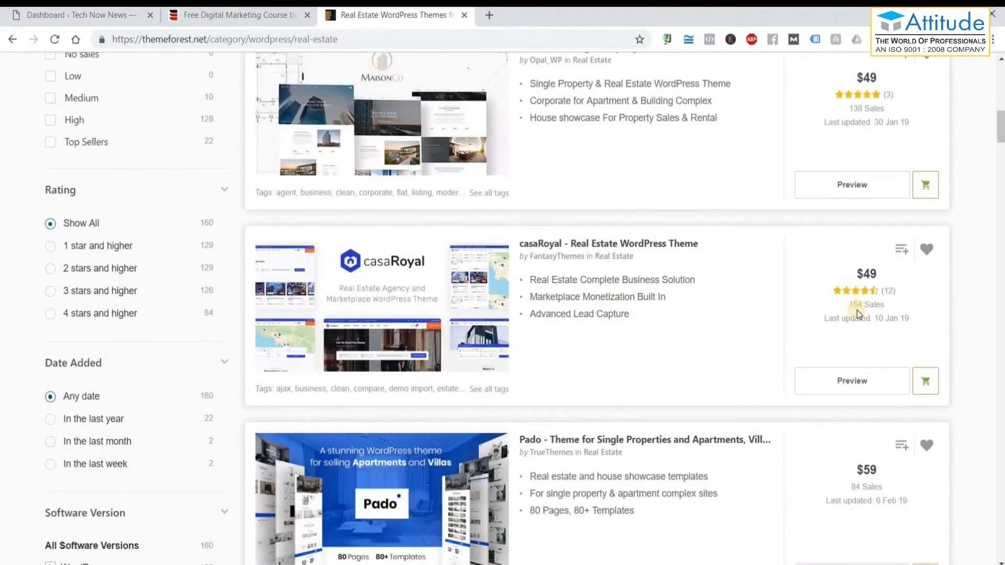
pyautogui.scroll(-5, 791, 377)
pyautogui.scroll(-6, 789, 385)
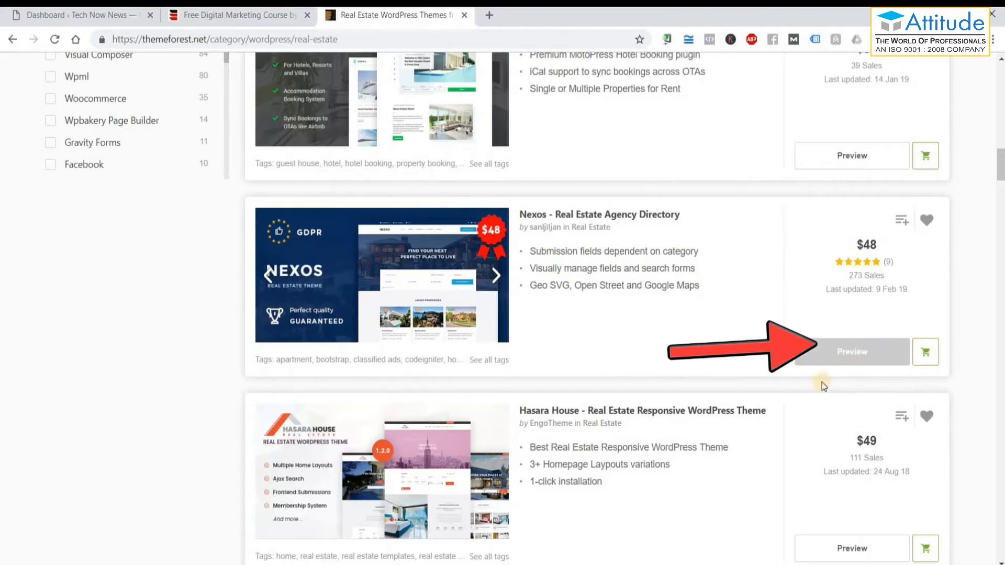
pyautogui.scroll(-4, 741, 420)
pyautogui.scroll(-6, 741, 420)
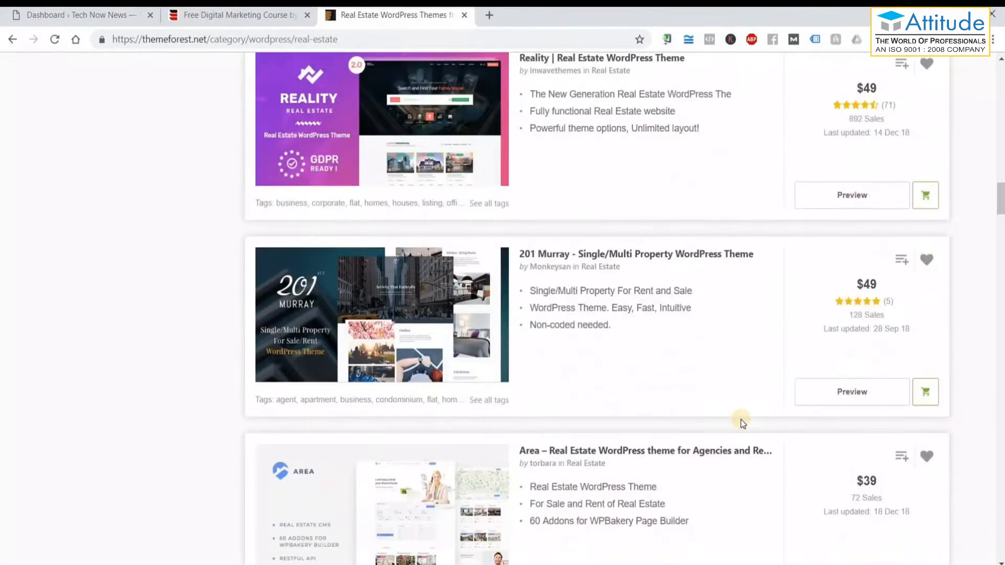
pyautogui.scroll(1, 742, 422)
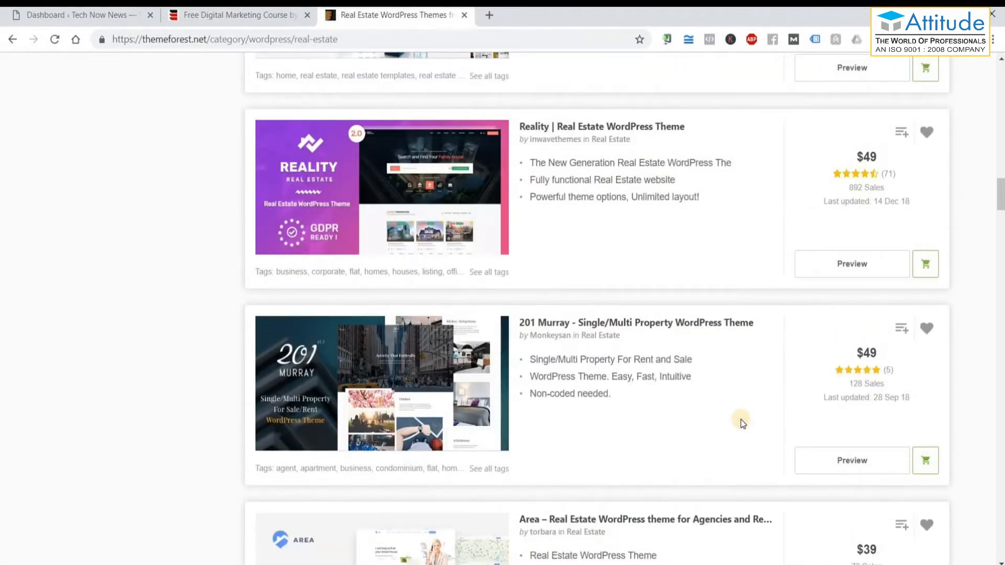
pyautogui.scroll(20, 742, 422)
pyautogui.scroll(-3, 759, 417)
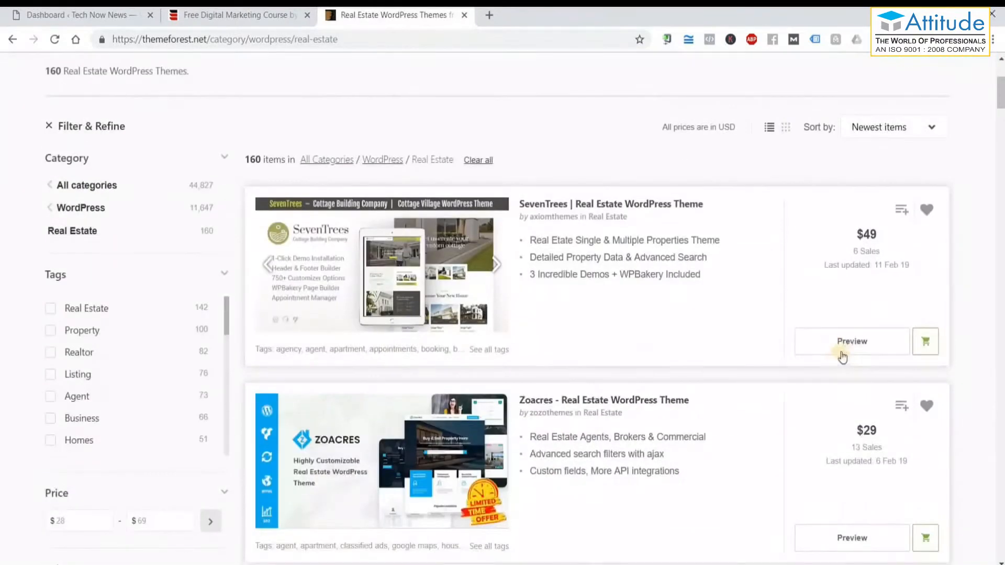
# Open the SevenTrees live demo without the ThemeForest frame and start browsing it.
pyautogui.click(846, 345)
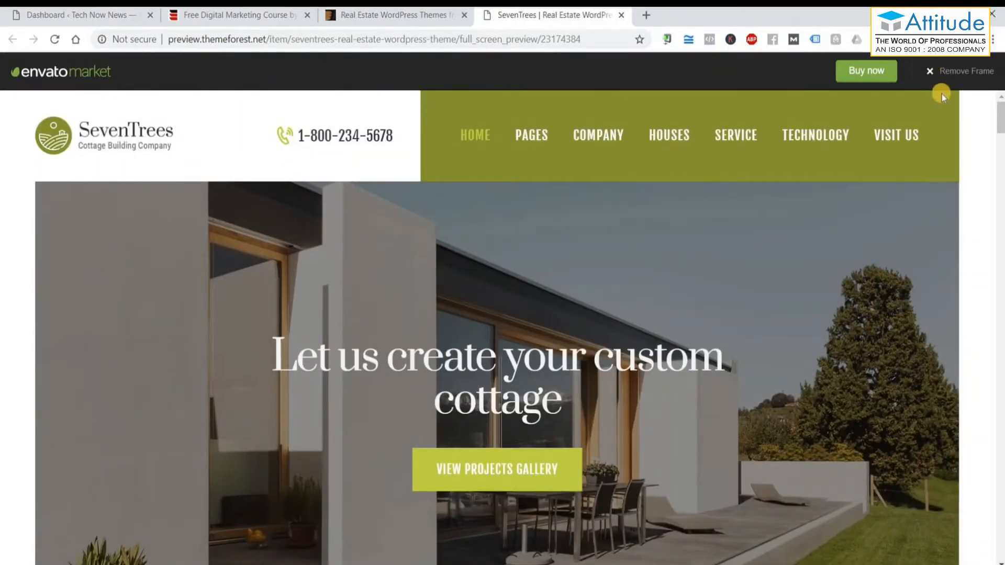
pyautogui.click(965, 75)
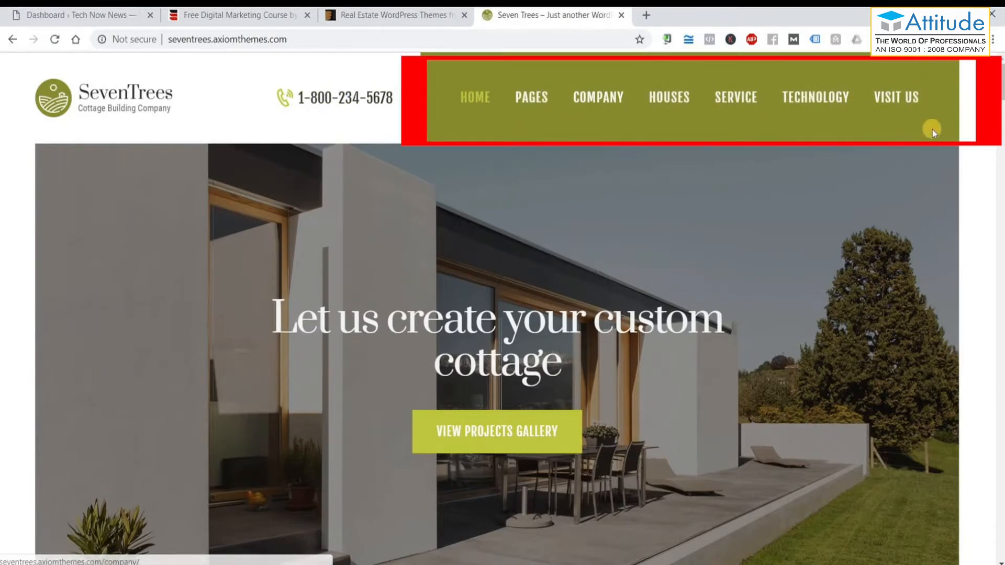
pyautogui.scroll(-1, 55, 221)
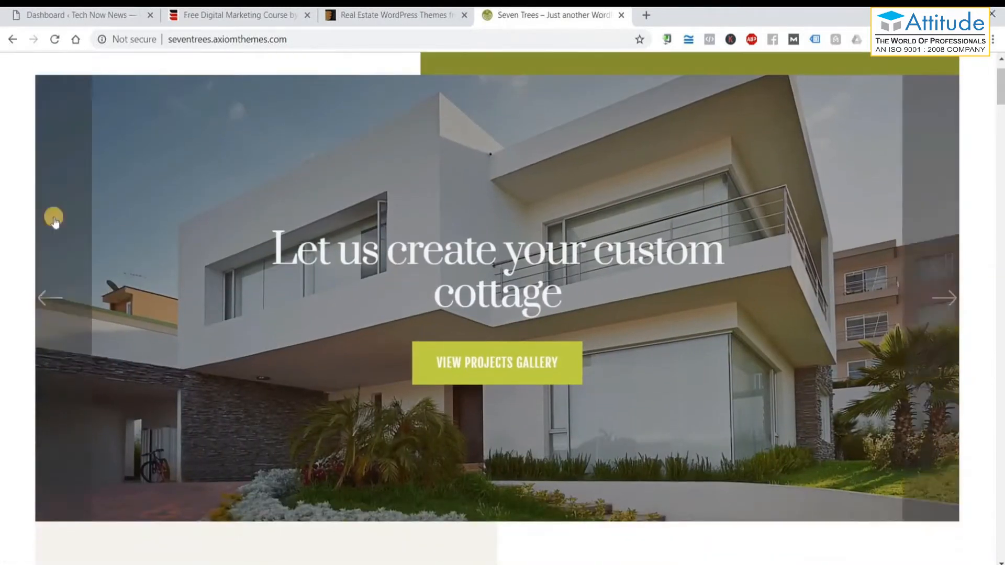
pyautogui.scroll(1, 272, 238)
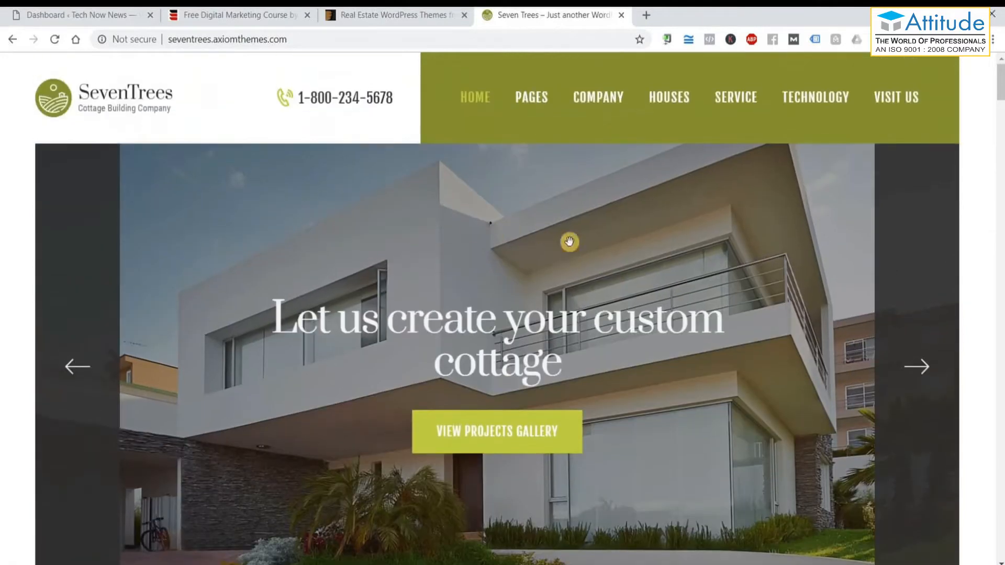
pyautogui.scroll(-6, 581, 269)
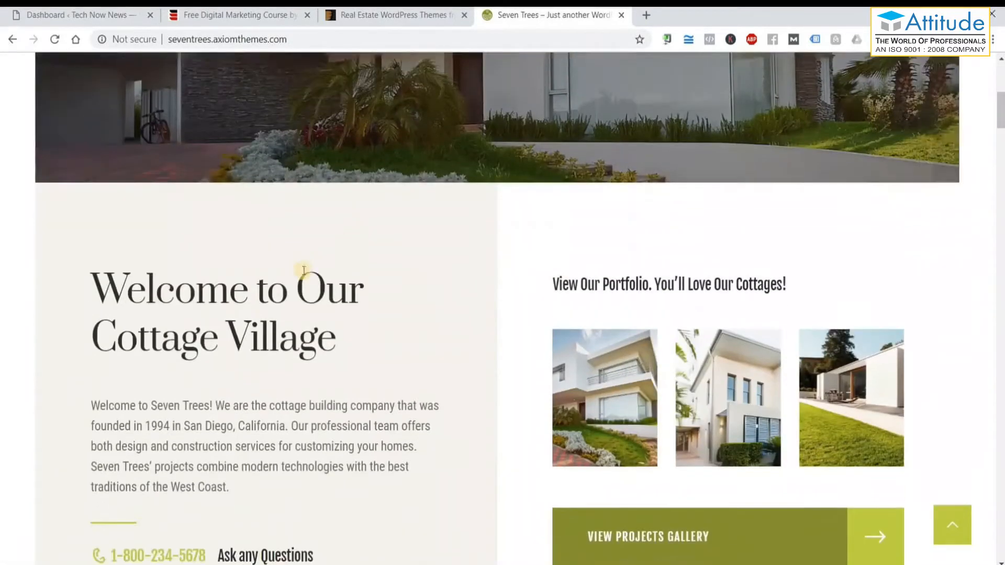
pyautogui.scroll(-2, 202, 218)
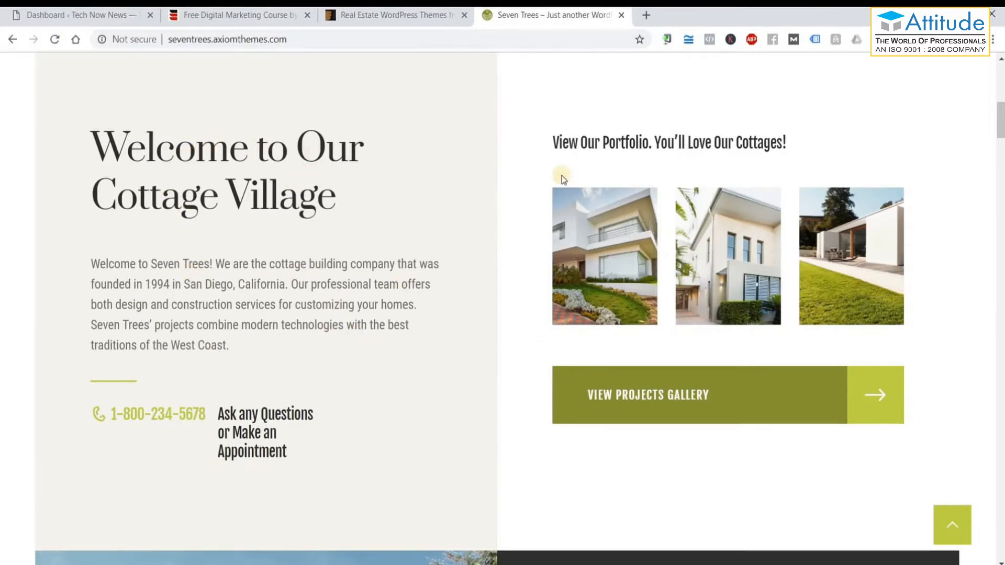
pyautogui.scroll(-3, 773, 254)
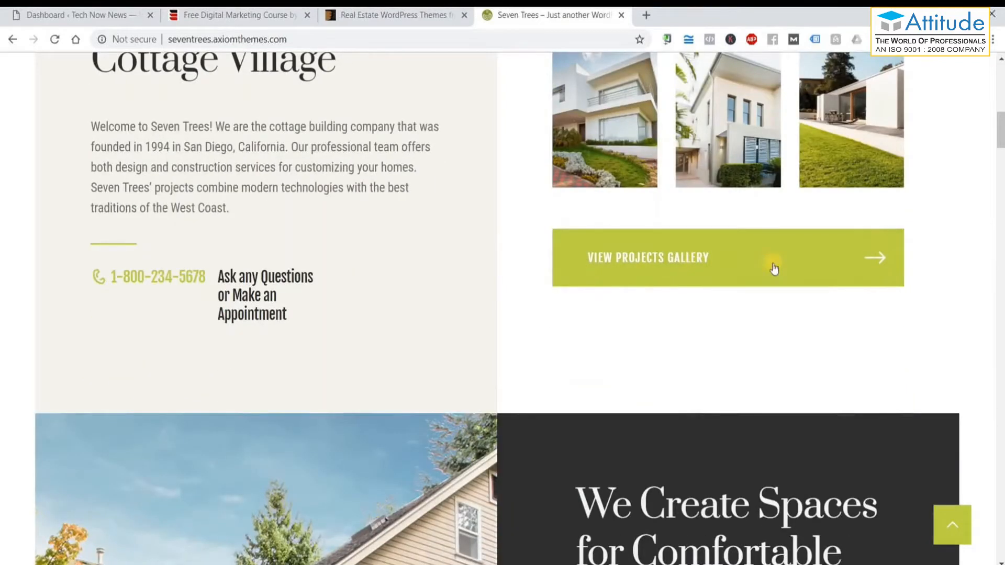
pyautogui.scroll(-1, 822, 263)
pyautogui.scroll(-9, 404, 216)
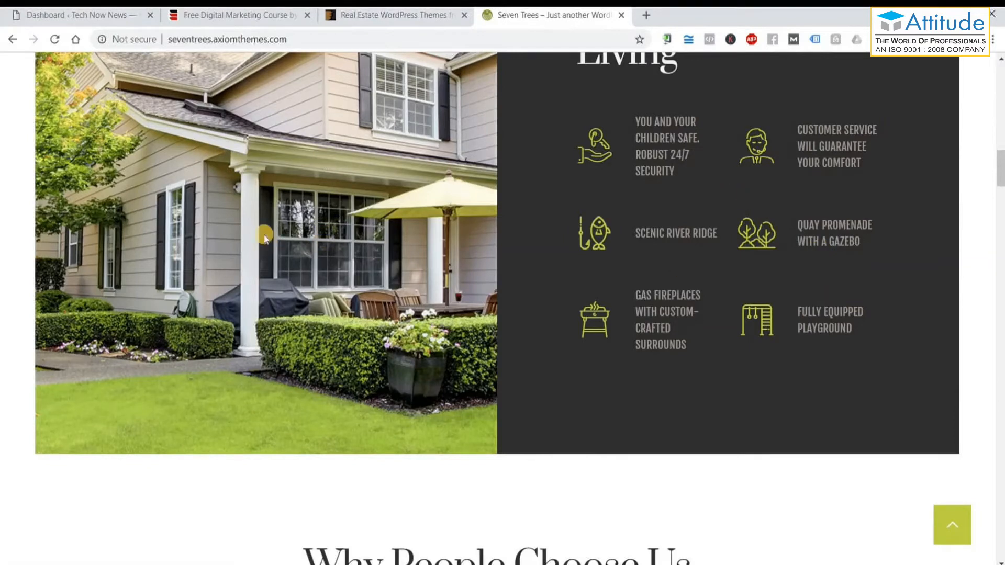
# Scroll down through the SevenTrees demo homepage to its footer.
pyautogui.scroll(3, 265, 234)
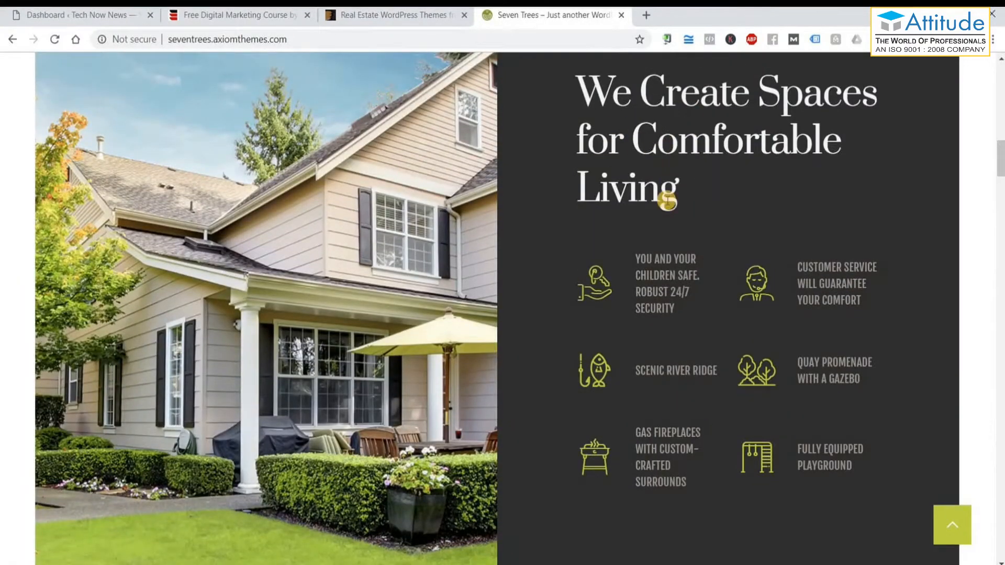
pyautogui.scroll(-1, 649, 225)
pyautogui.scroll(-8, 677, 286)
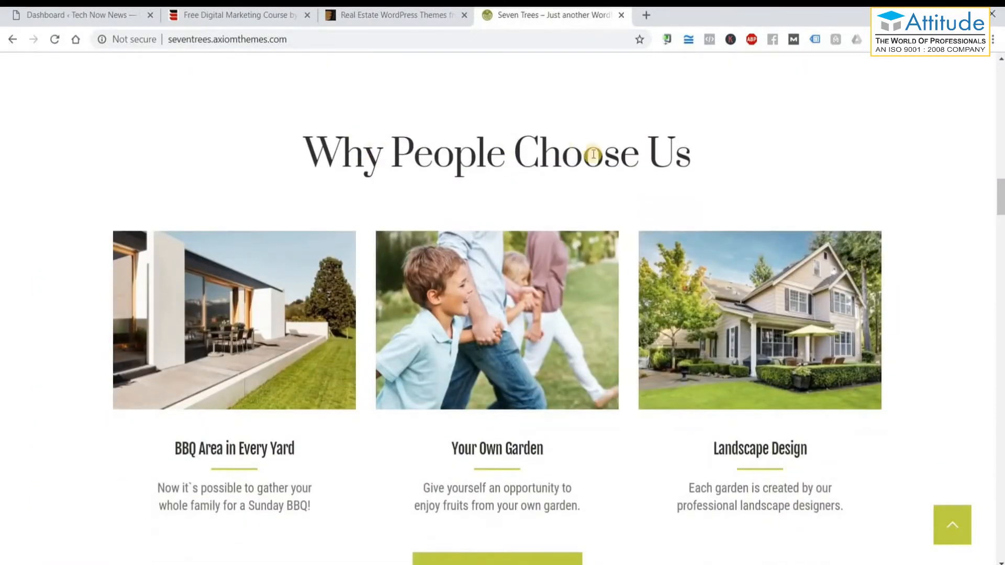
pyautogui.scroll(-2, 637, 197)
pyautogui.scroll(2, 486, 166)
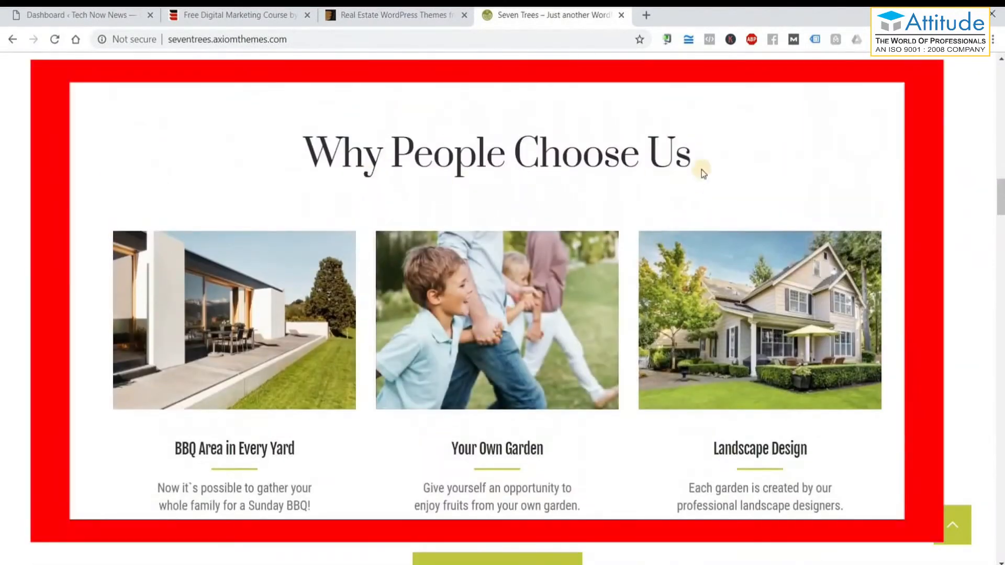
pyautogui.scroll(-2, 219, 240)
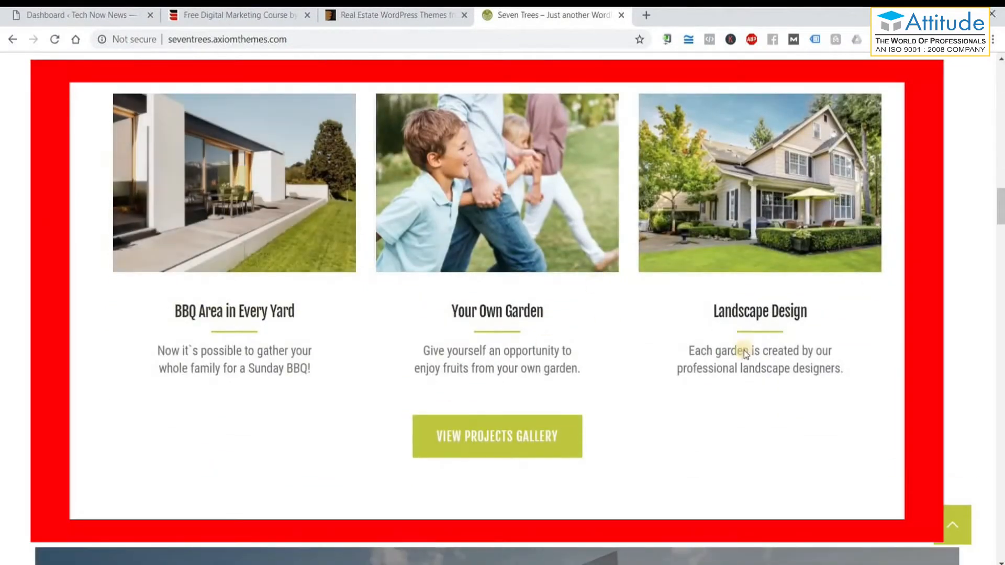
pyautogui.scroll(-8, 869, 342)
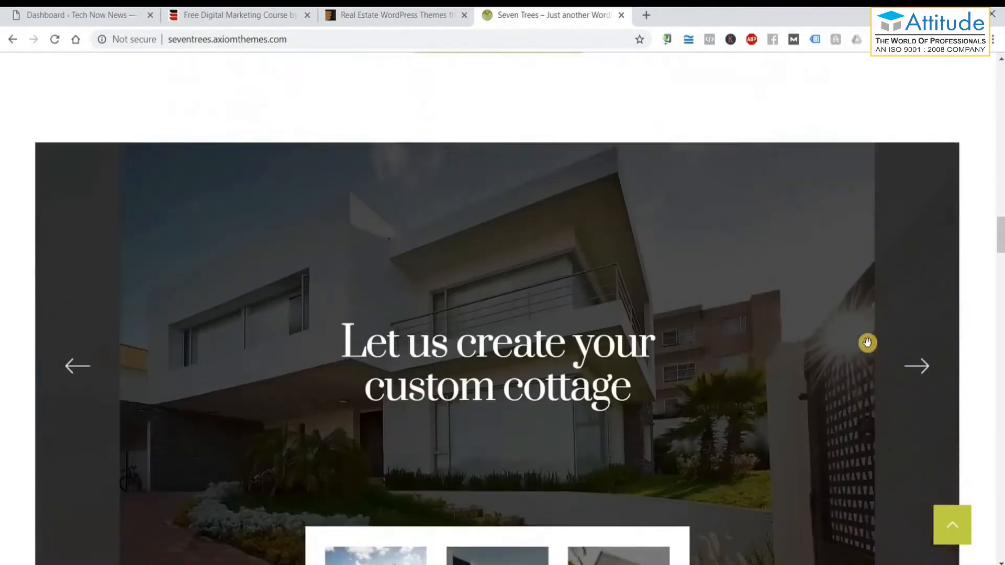
pyautogui.scroll(-5, 844, 339)
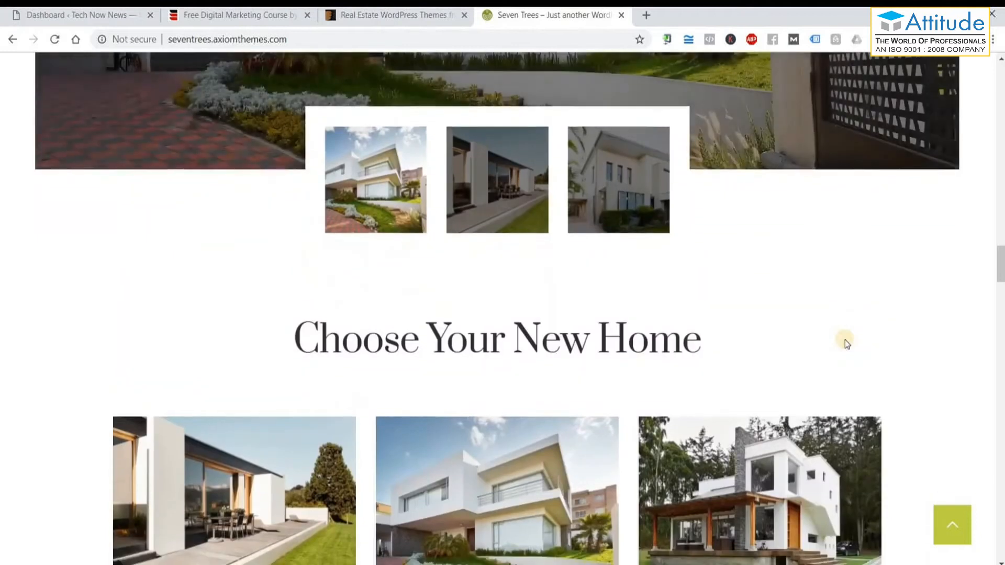
pyautogui.scroll(-6, 845, 340)
pyautogui.scroll(-2, 845, 340)
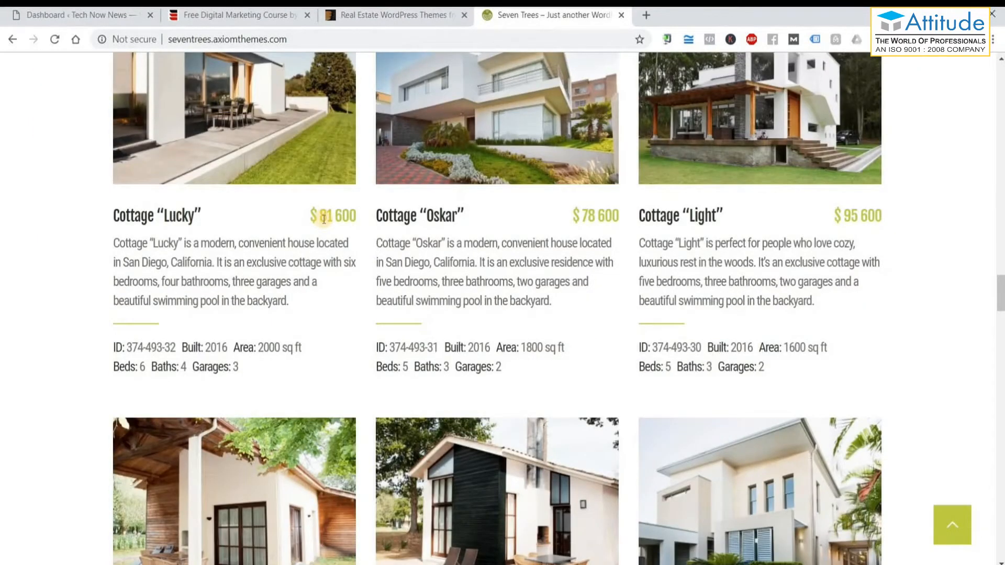
pyautogui.scroll(4, 324, 219)
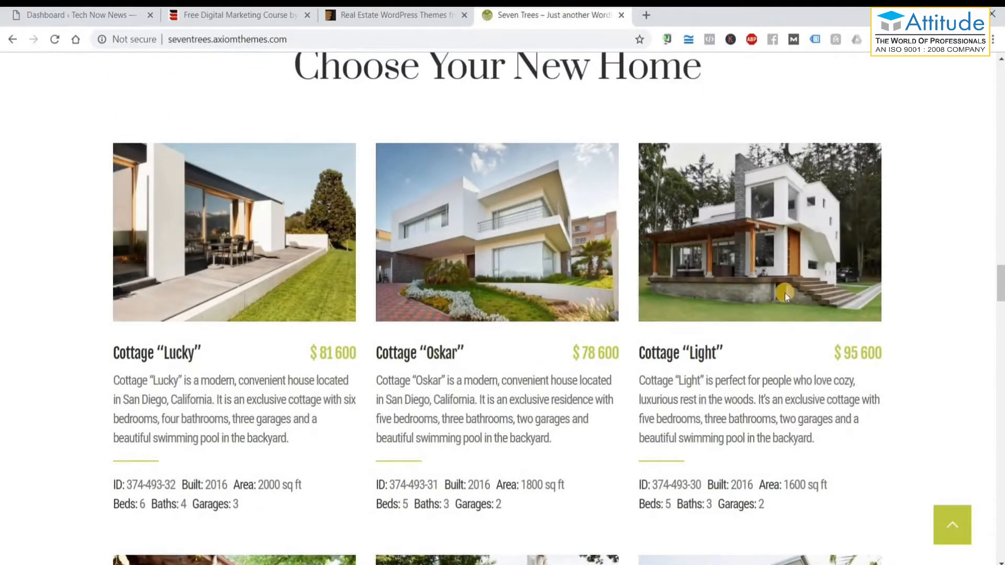
pyautogui.scroll(-3, 919, 350)
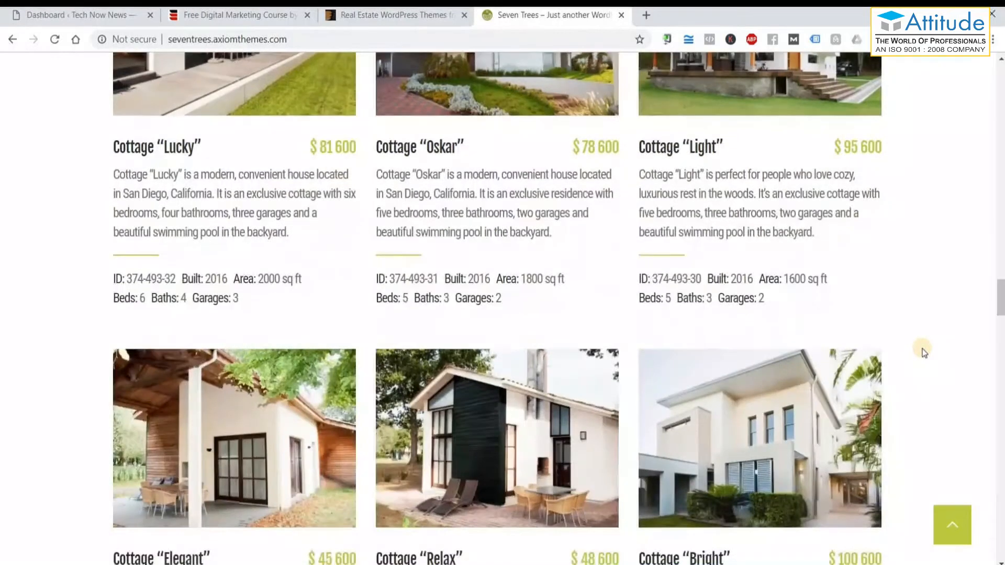
pyautogui.scroll(-5, 922, 350)
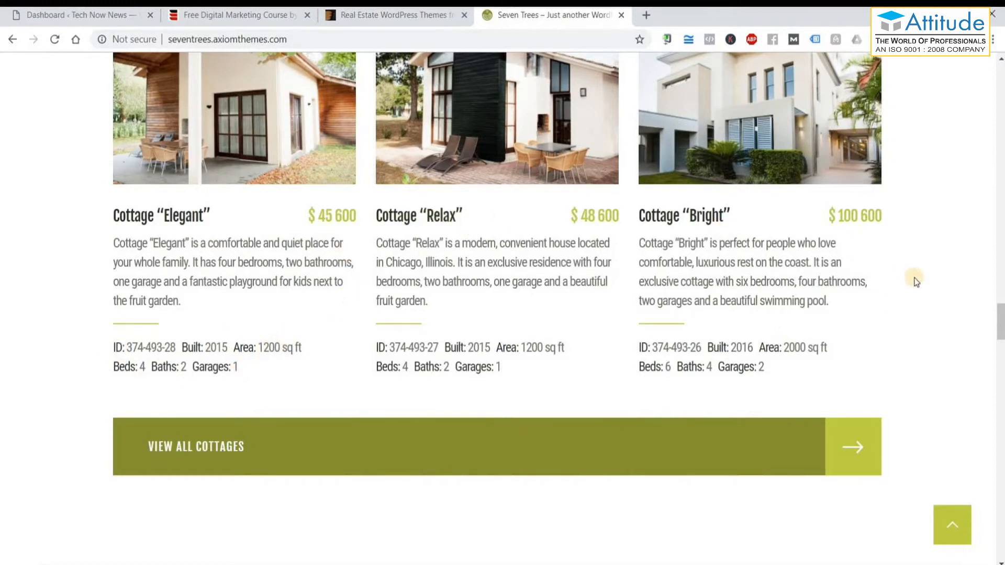
pyautogui.scroll(-3, 914, 285)
pyautogui.scroll(-5, 913, 286)
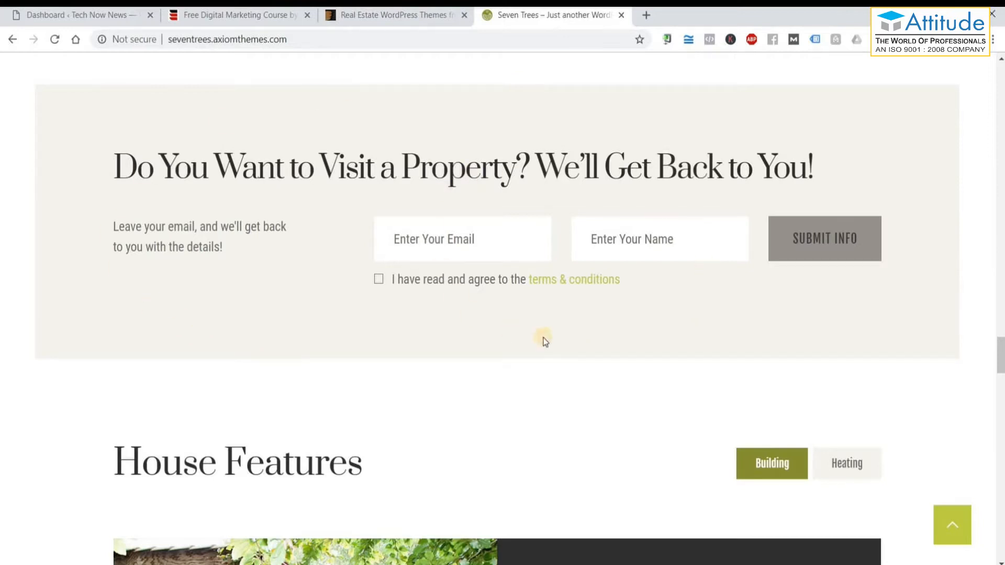
pyautogui.scroll(-12, 528, 299)
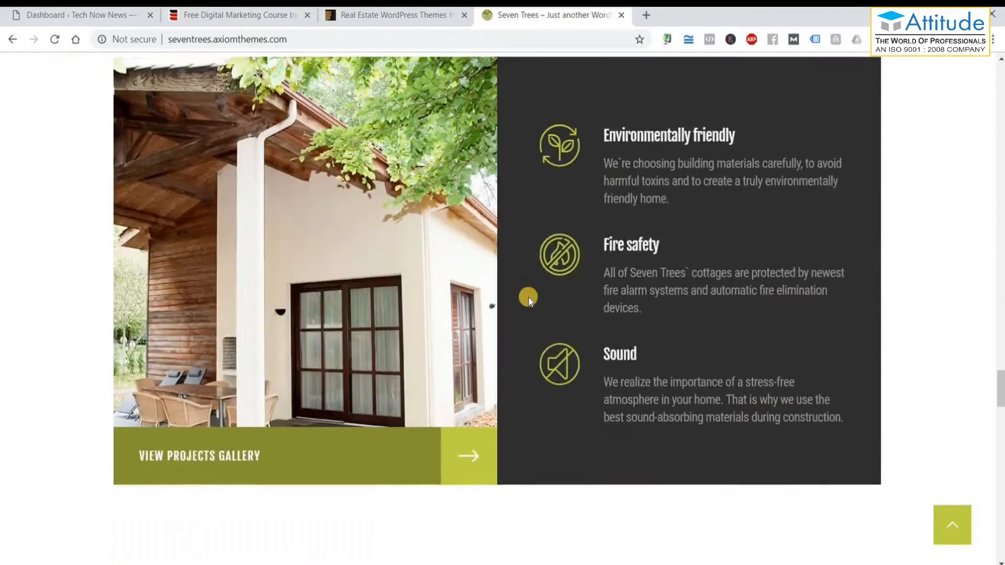
pyautogui.scroll(-12, 528, 300)
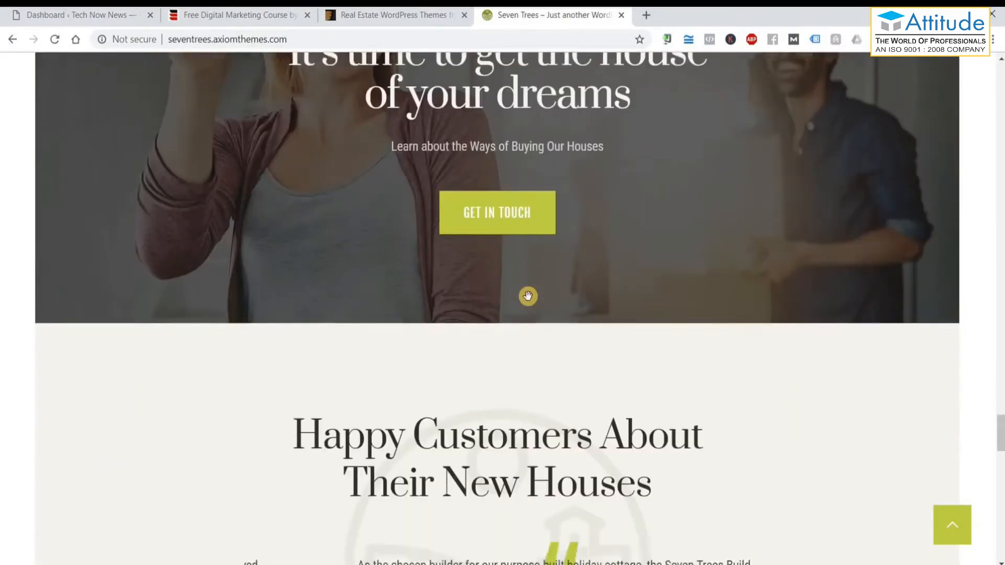
pyautogui.scroll(-3, 530, 301)
pyautogui.scroll(-14, 530, 301)
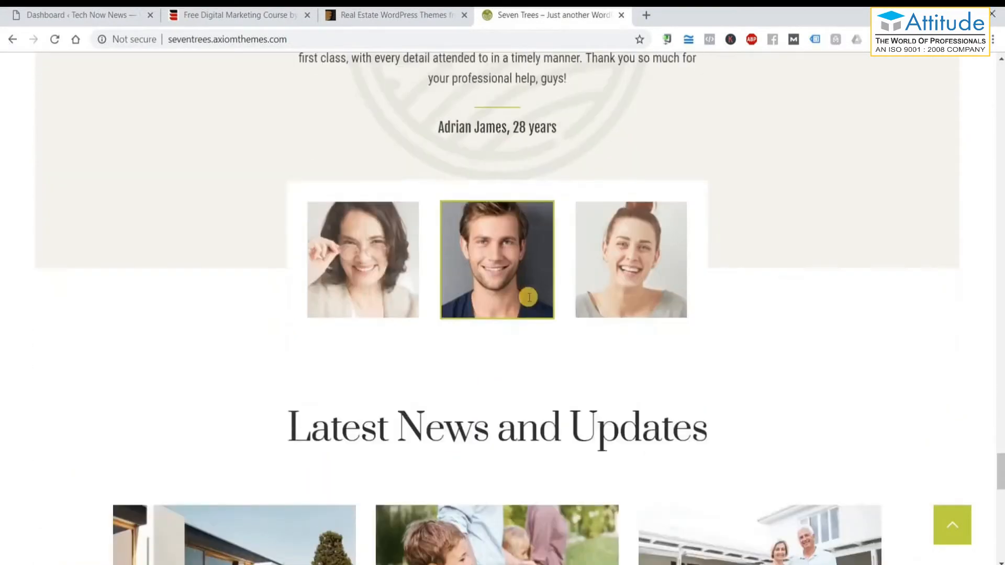
pyautogui.scroll(-10, 529, 300)
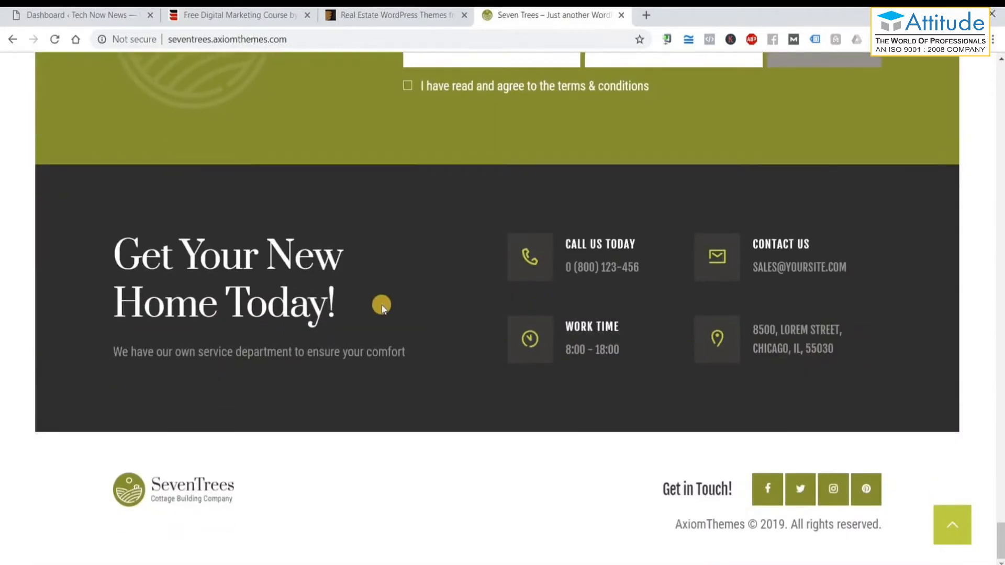
# Scroll back up from the footer toward the header and hero banner.
pyautogui.scroll(20, 382, 306)
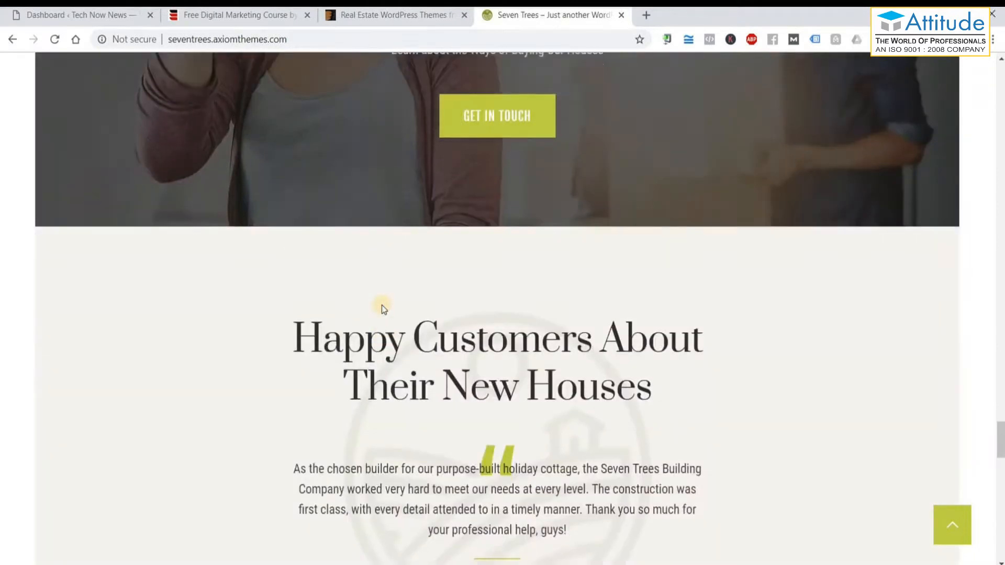
pyautogui.scroll(20, 382, 303)
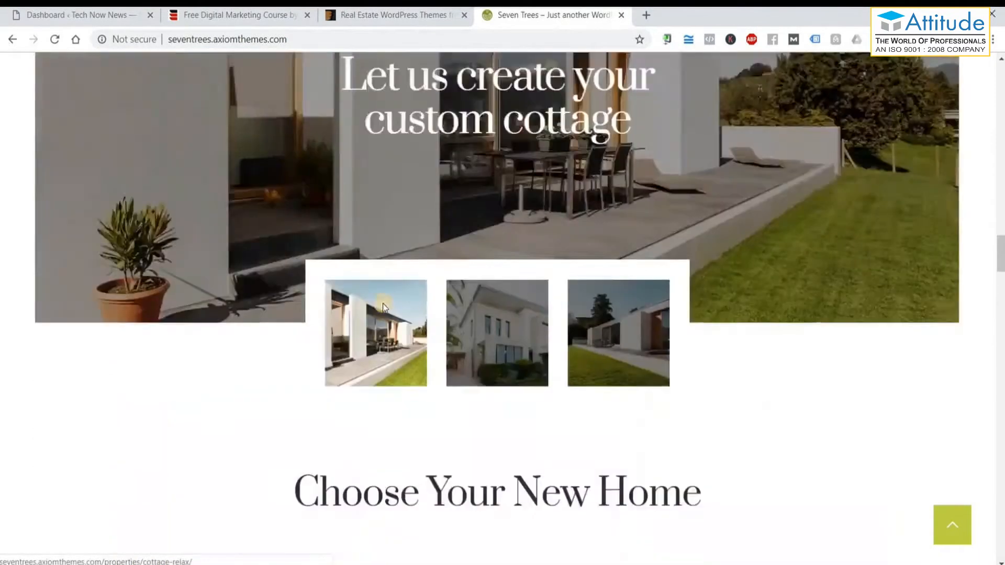
pyautogui.scroll(10, 383, 307)
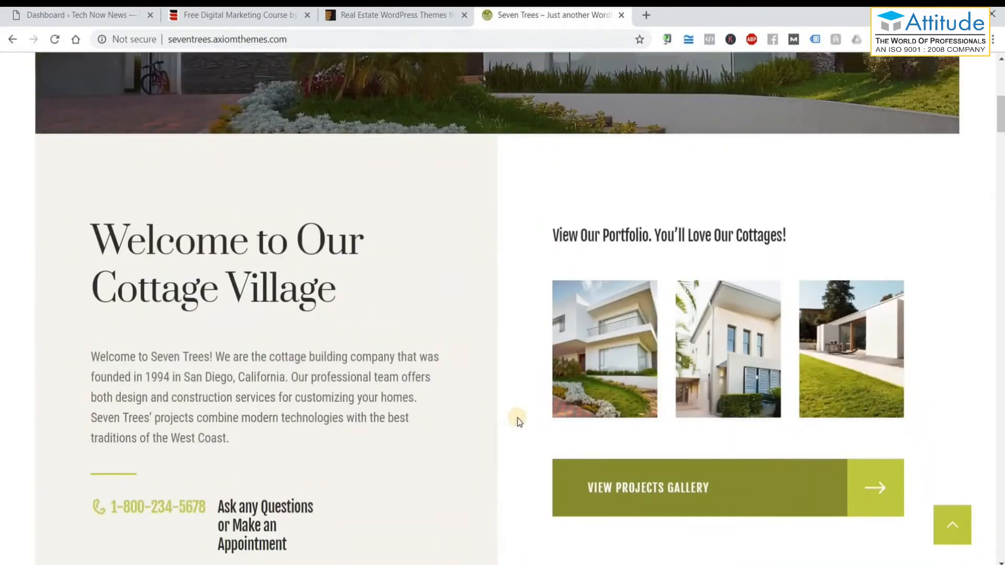
pyautogui.scroll(8, 518, 421)
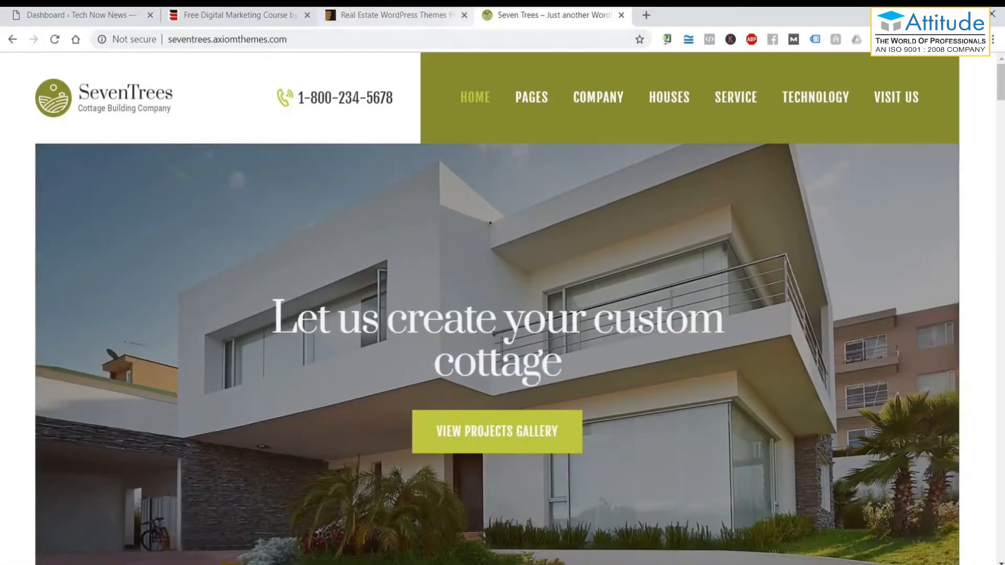
# Flip between the Real Estate listing and Seven Trees demo tabs, ending on Real Estate themes.
pyautogui.click(369, 16)
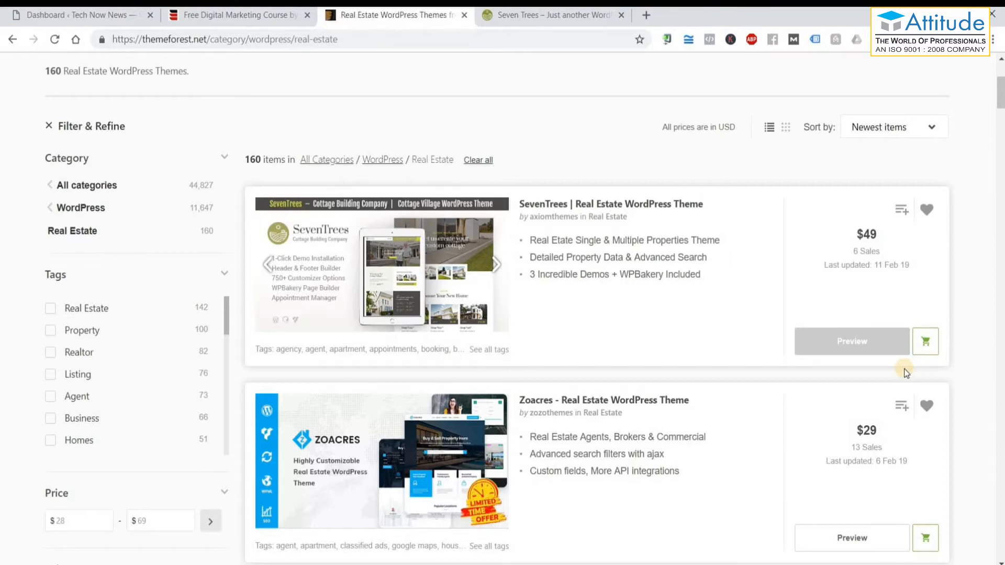
pyautogui.click(545, 14)
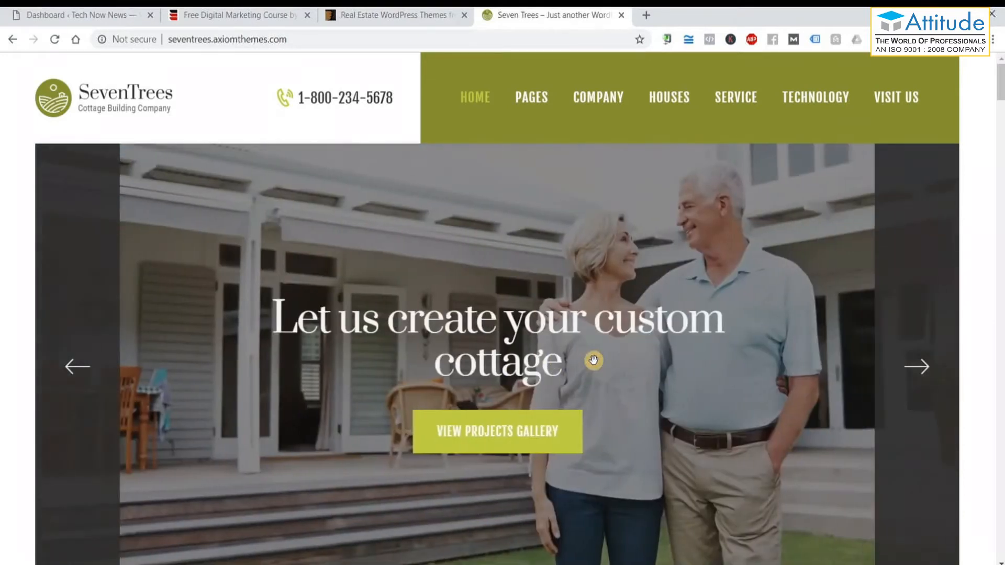
pyautogui.click(414, 15)
pyautogui.scroll(-1, 183, 309)
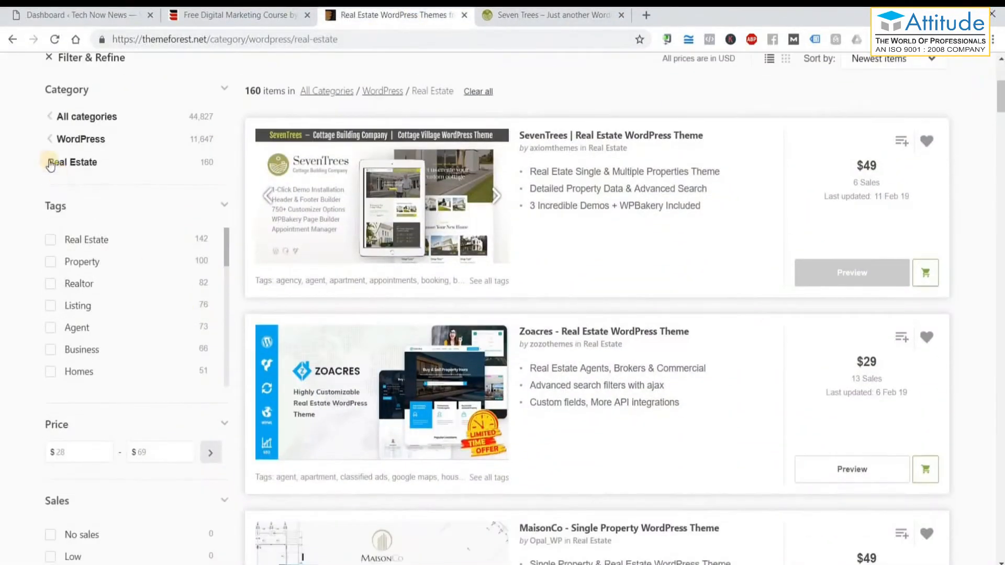
pyautogui.scroll(5, 49, 162)
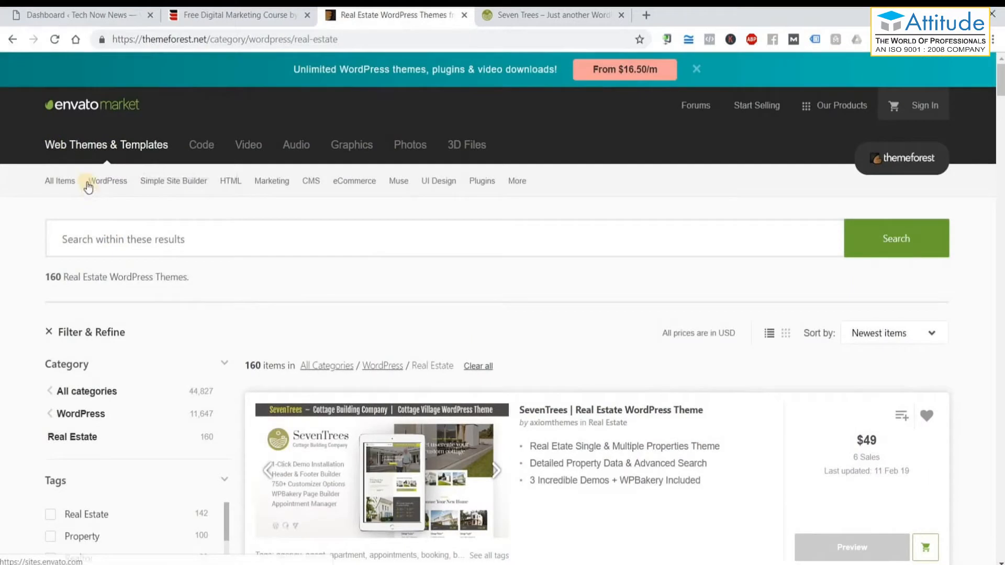
pyautogui.moveTo(109, 181)
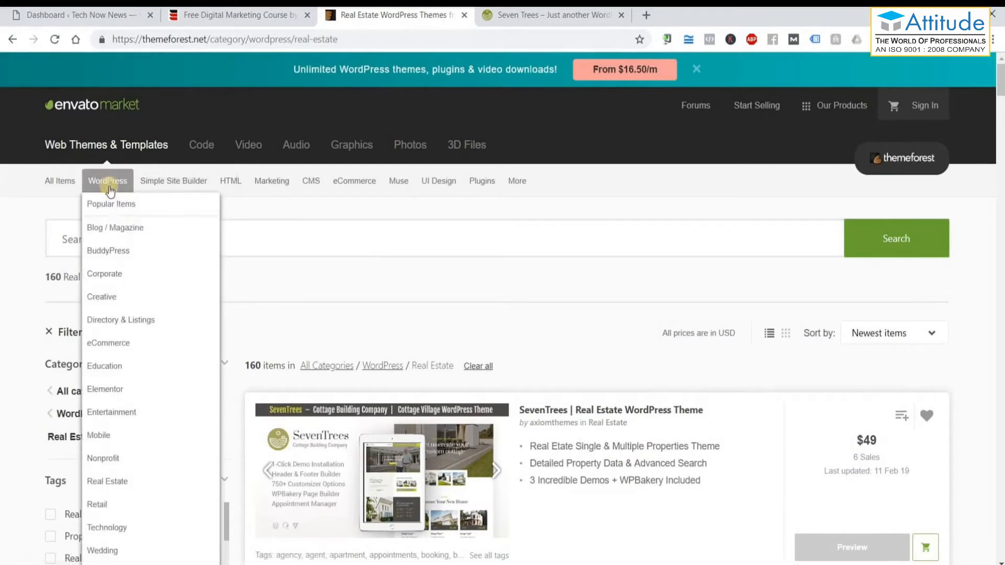
# Show the Education WordPress themes and launch the Edumina theme's live preview.
pyautogui.click(145, 368)
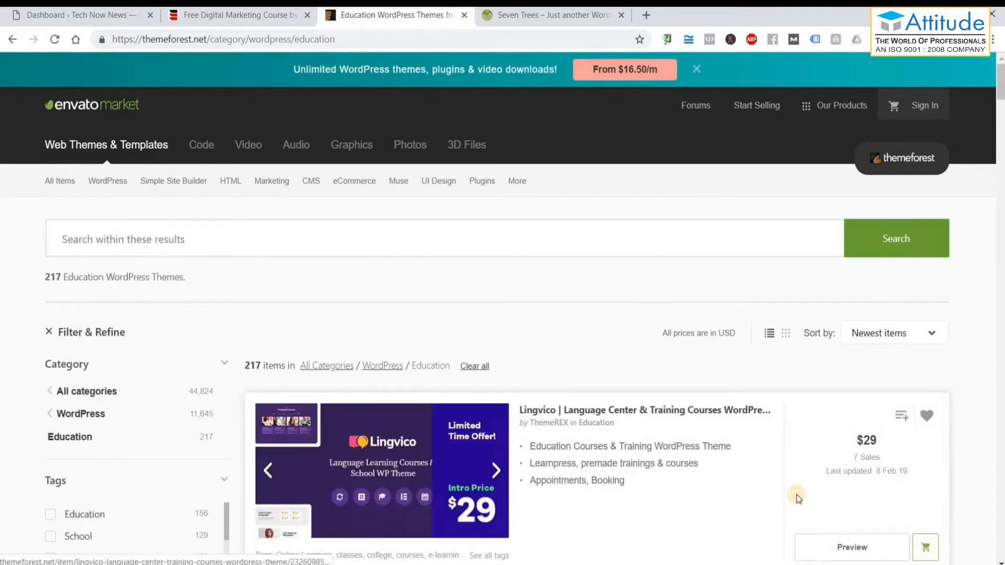
pyautogui.scroll(-2, 806, 494)
pyautogui.scroll(-3, 805, 492)
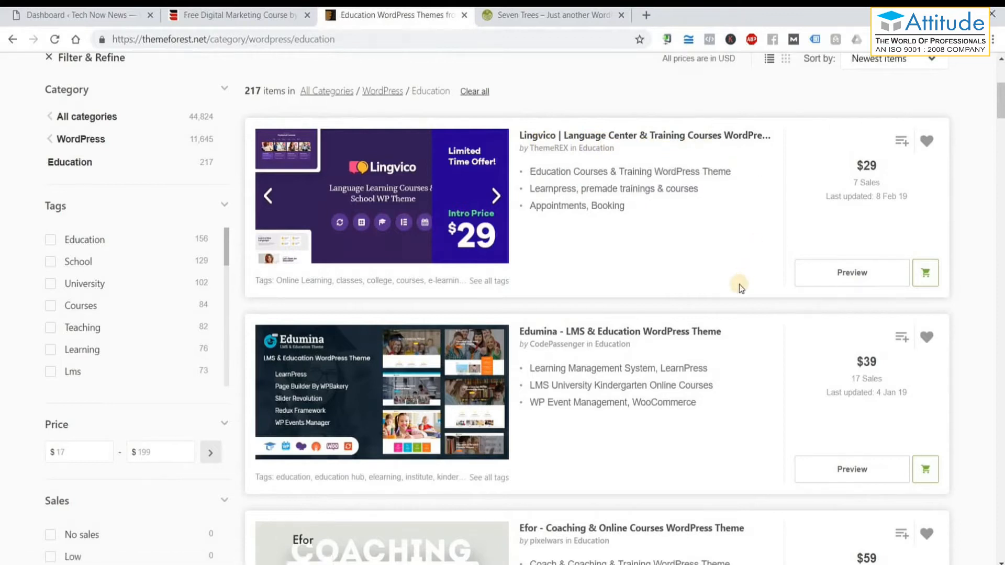
pyautogui.scroll(-1, 649, 270)
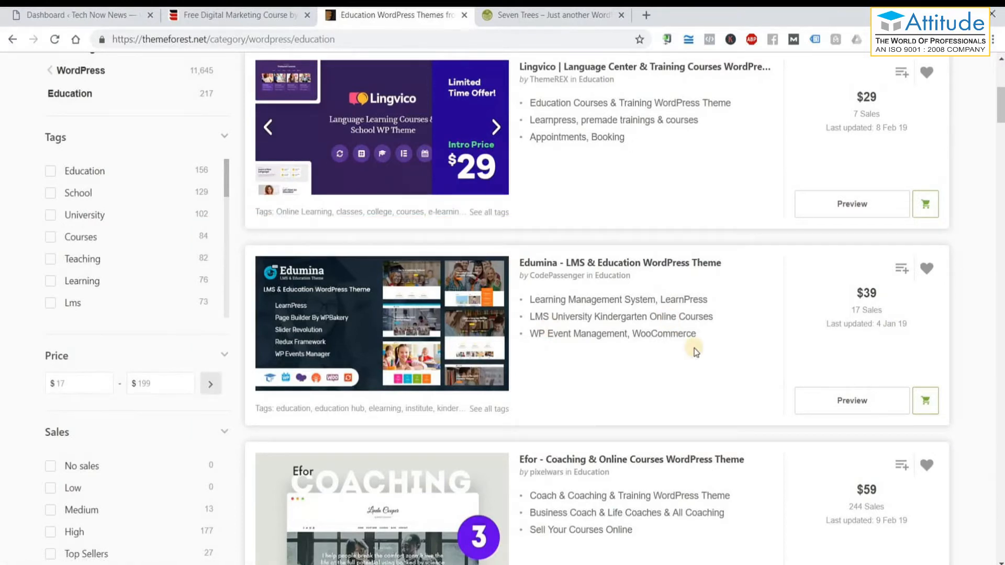
pyautogui.scroll(-7, 694, 349)
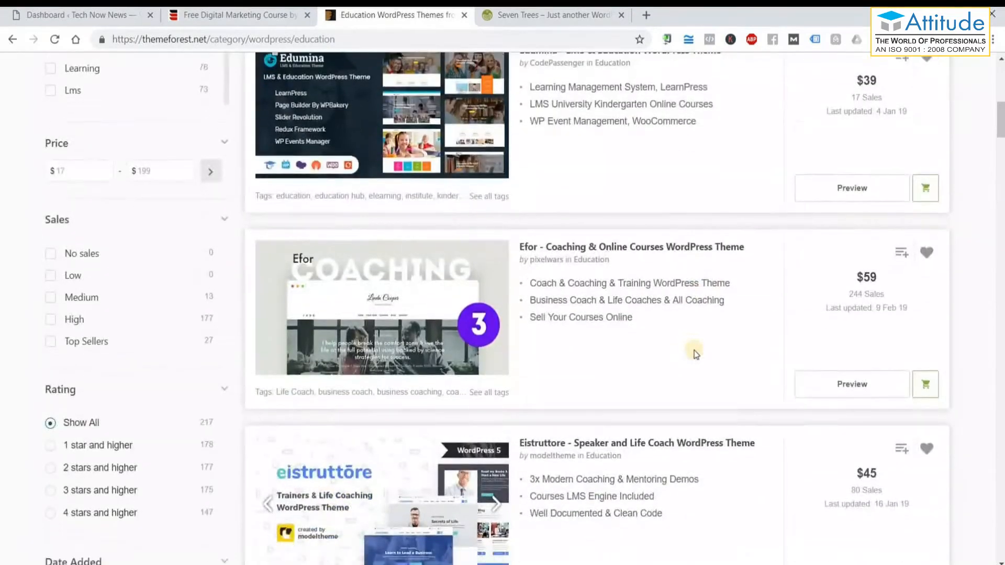
pyautogui.scroll(6, 694, 350)
pyautogui.click(847, 338)
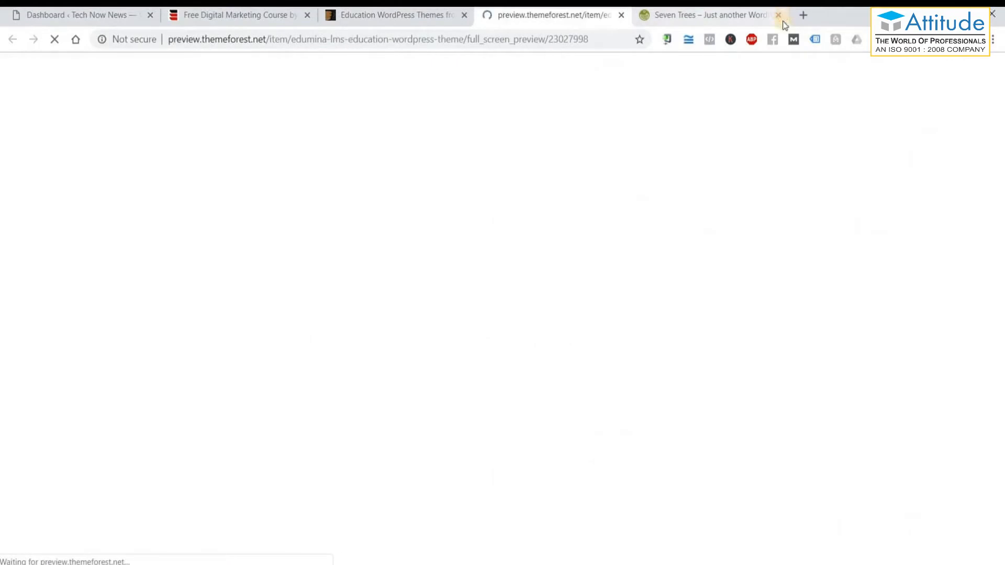
# Close the Seven Trees tab and scroll the Edumina demo down to its Register Now form.
pyautogui.click(779, 15)
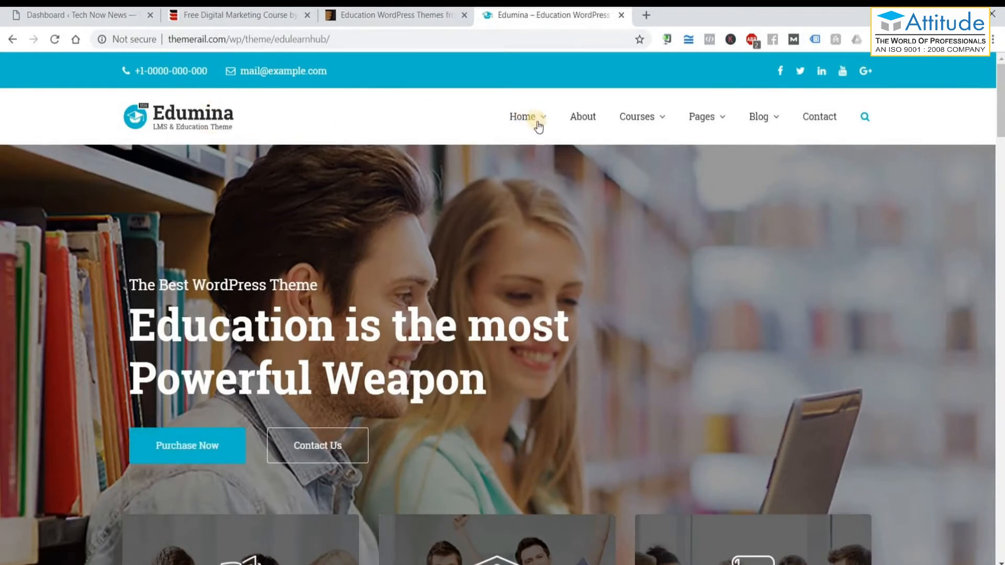
pyautogui.moveTo(538, 125)
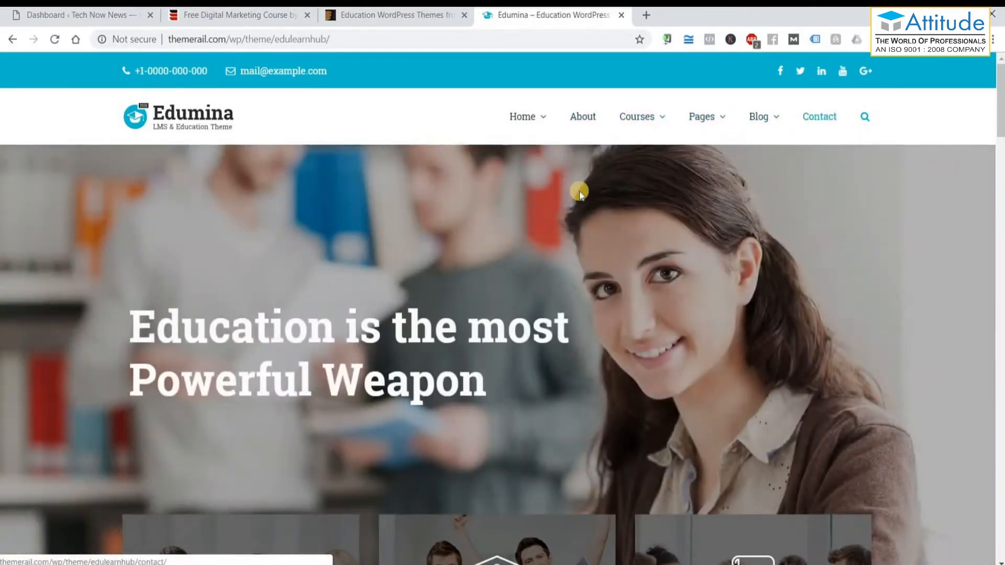
pyautogui.scroll(-1, 622, 234)
pyautogui.scroll(-1, 622, 235)
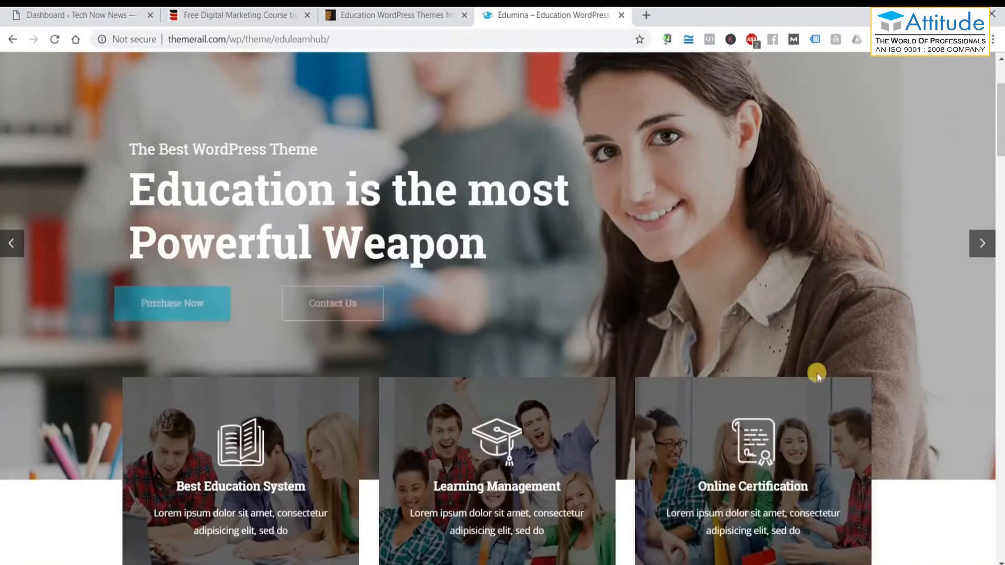
pyautogui.scroll(-1, 216, 432)
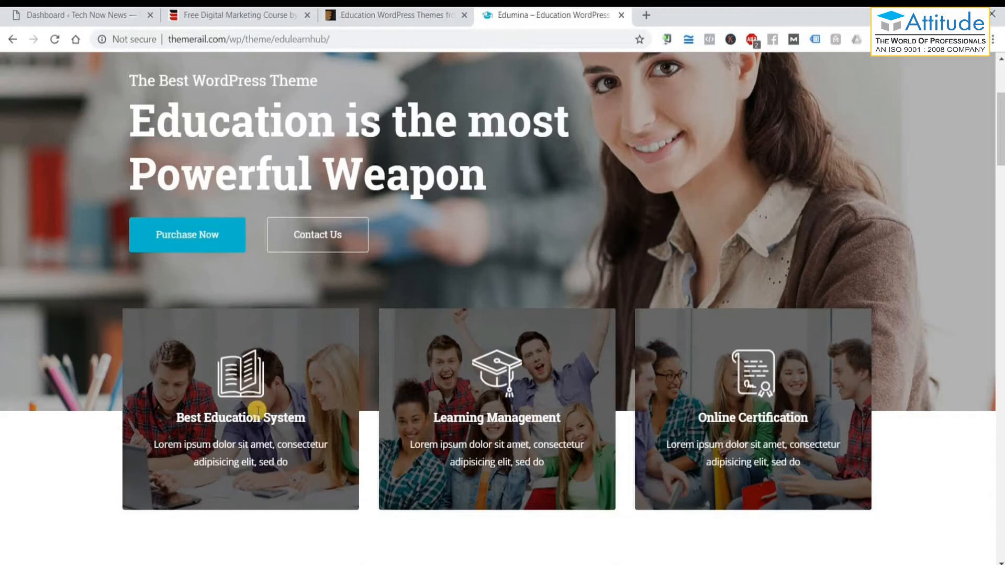
pyautogui.scroll(-6, 601, 399)
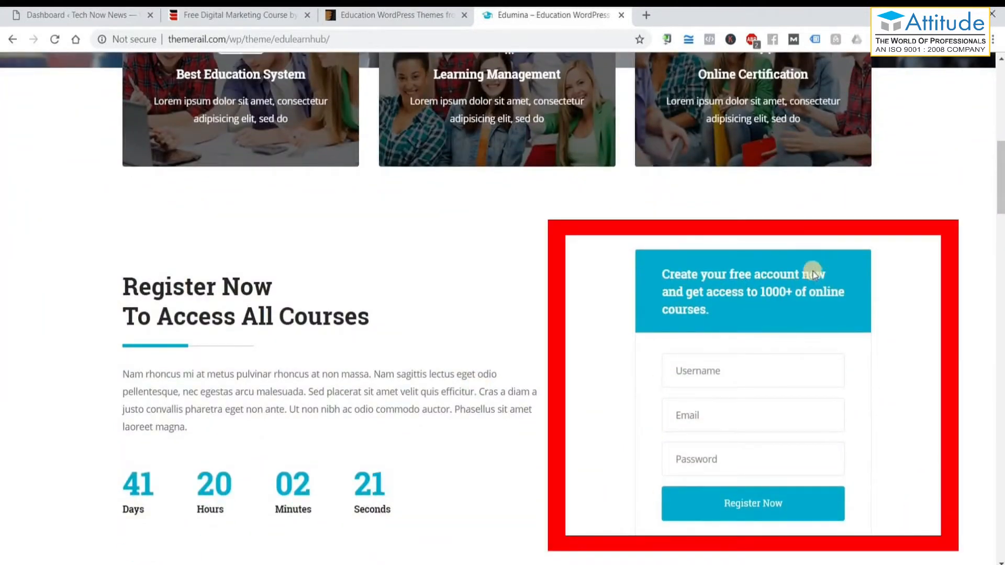
pyautogui.scroll(-1, 315, 405)
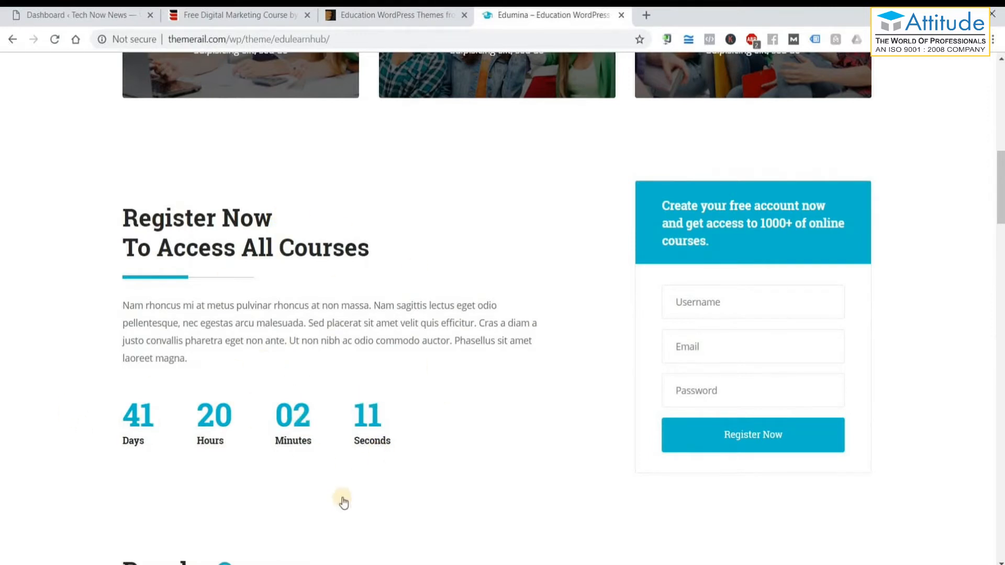
pyautogui.scroll(-5, 341, 500)
pyautogui.scroll(-4, 343, 502)
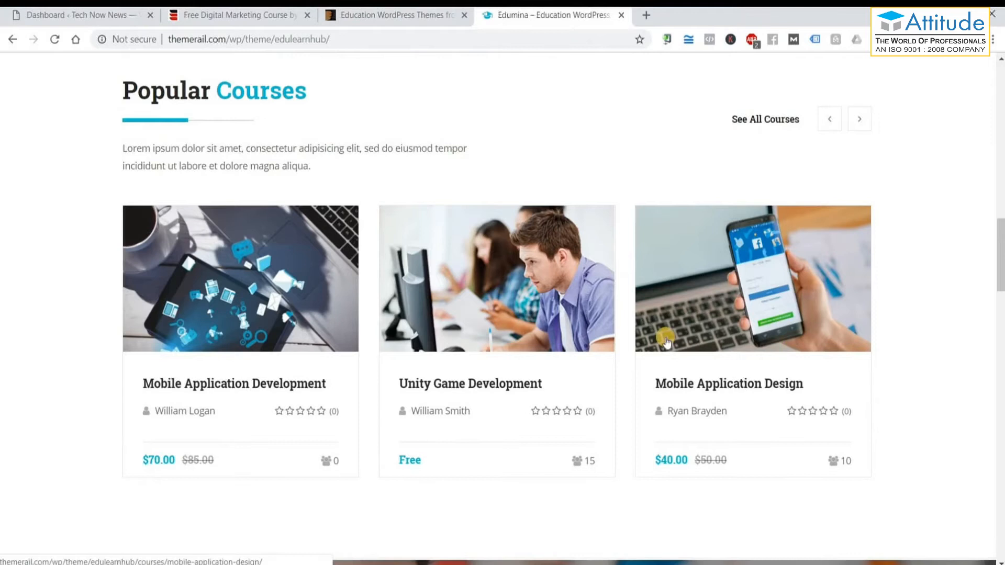
pyautogui.scroll(-3, 738, 188)
pyautogui.scroll(-4, 177, 274)
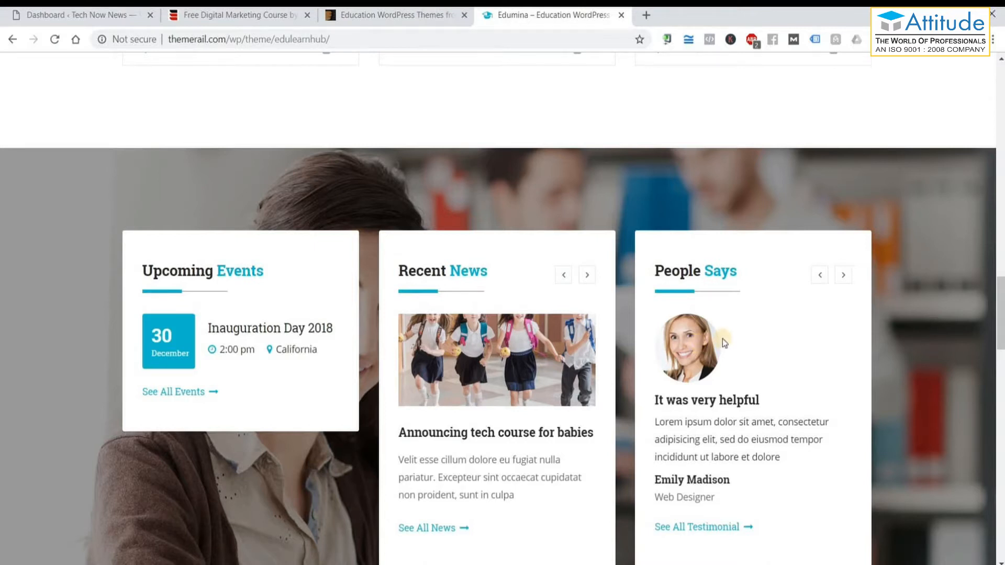
pyautogui.scroll(-6, 306, 283)
pyautogui.scroll(-5, 305, 283)
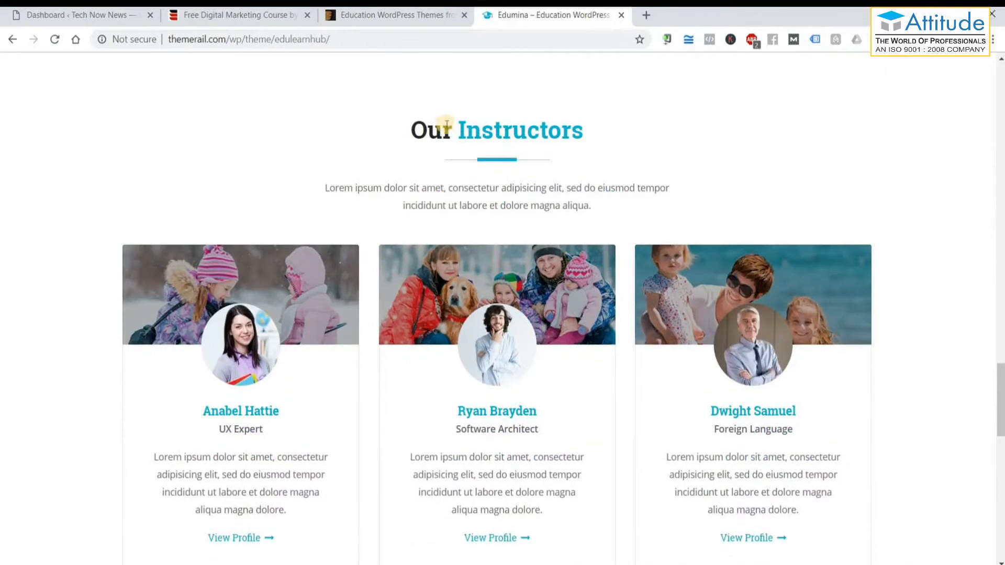
pyautogui.scroll(-1, 605, 295)
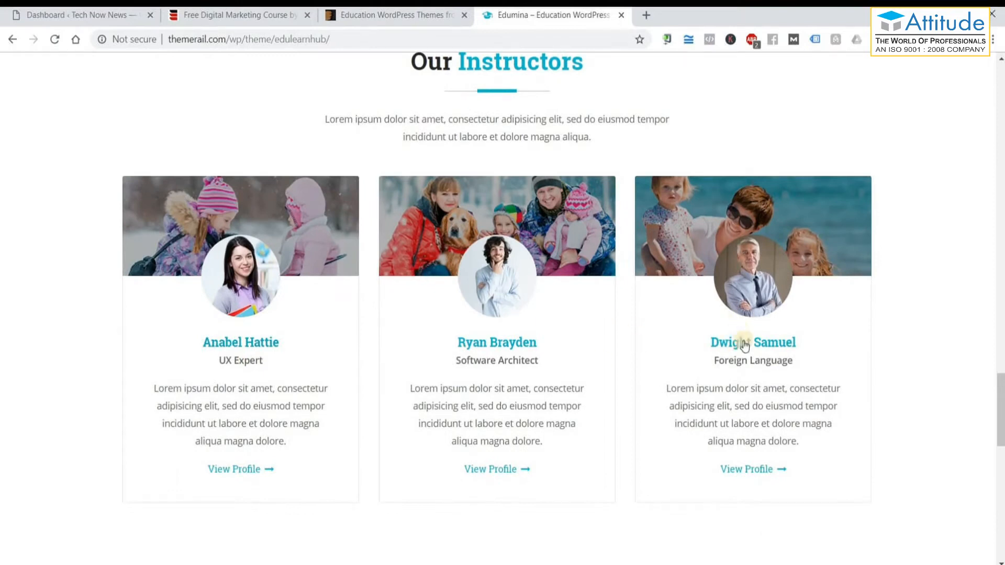
pyautogui.scroll(-5, 803, 348)
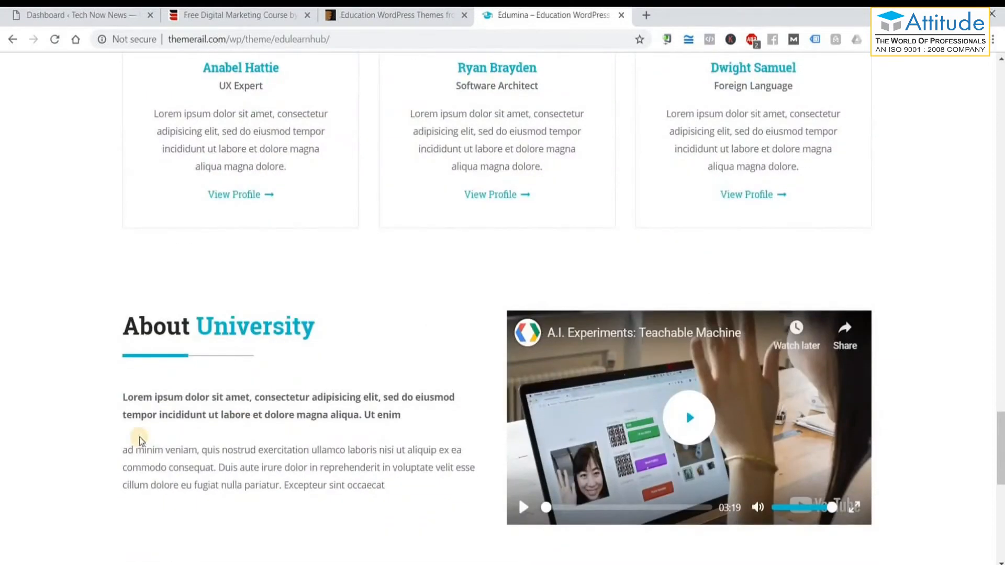
pyautogui.scroll(-1, 140, 441)
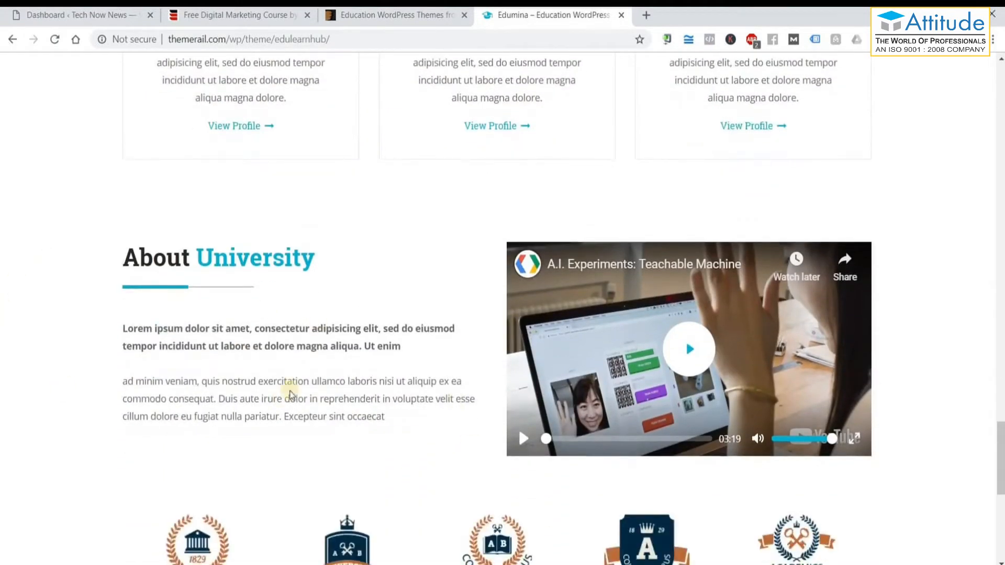
pyautogui.scroll(-8, 636, 398)
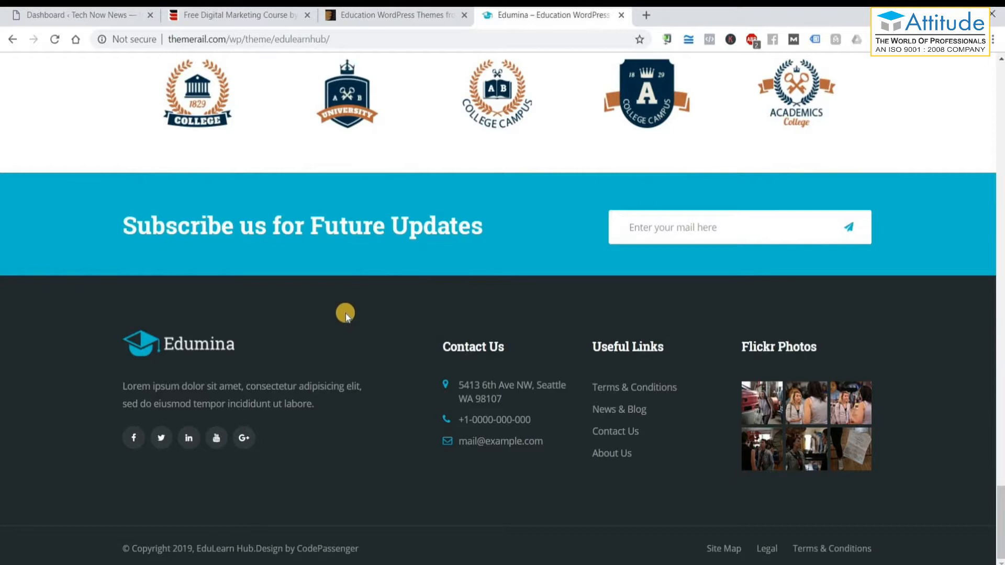
pyautogui.scroll(6, 343, 314)
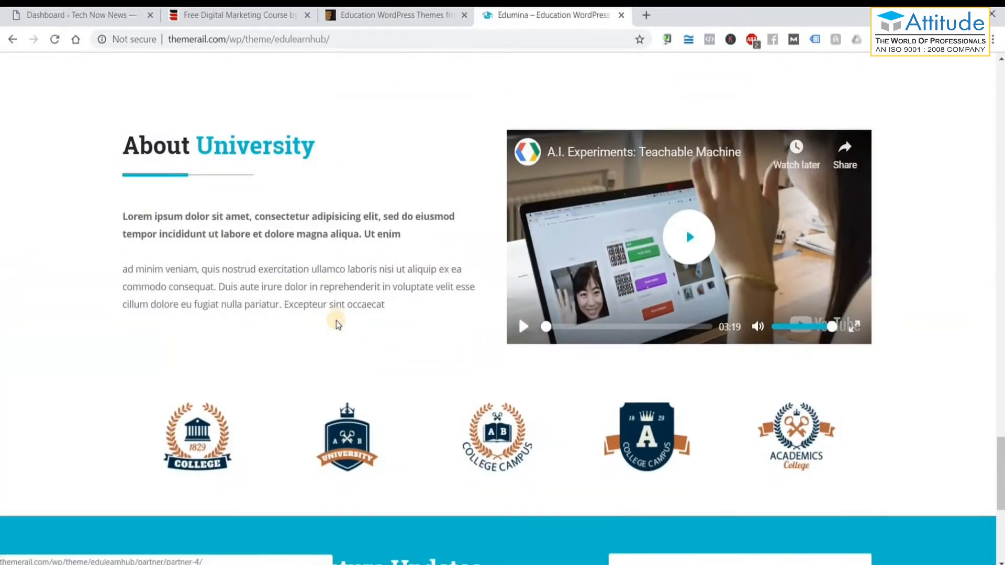
pyautogui.scroll(15, 338, 324)
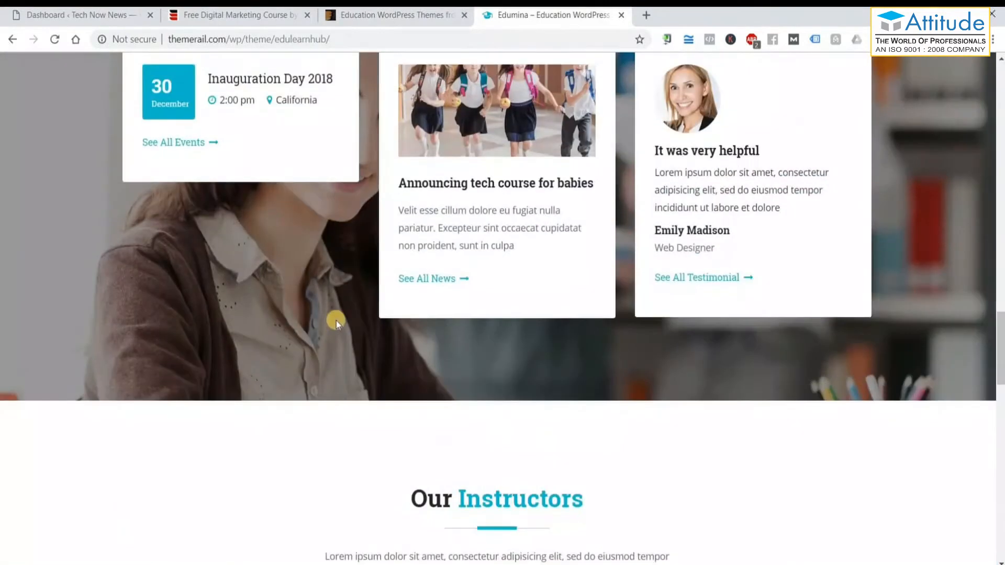
pyautogui.scroll(20, 336, 321)
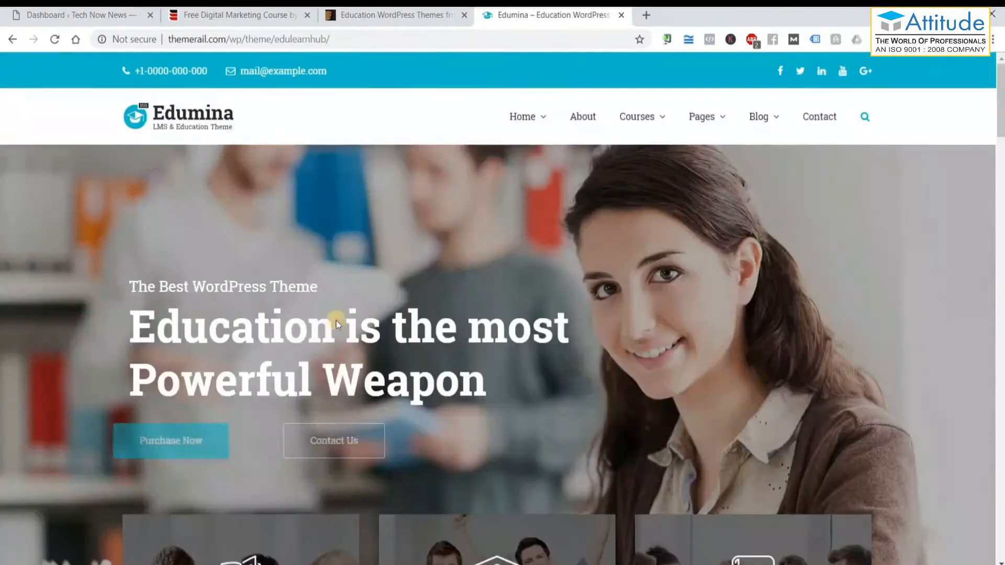
# Complete the notes line as 'Appearance - Themes' and minimize Notepad over the Dashboard.
pyautogui.click(45, 12)
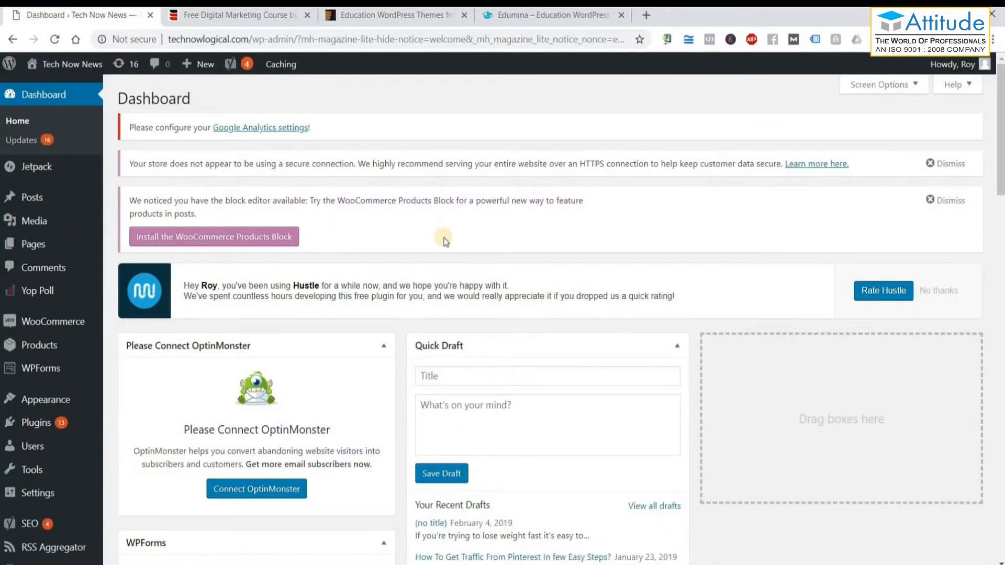
pyautogui.hotkey('alt', 'Tab')
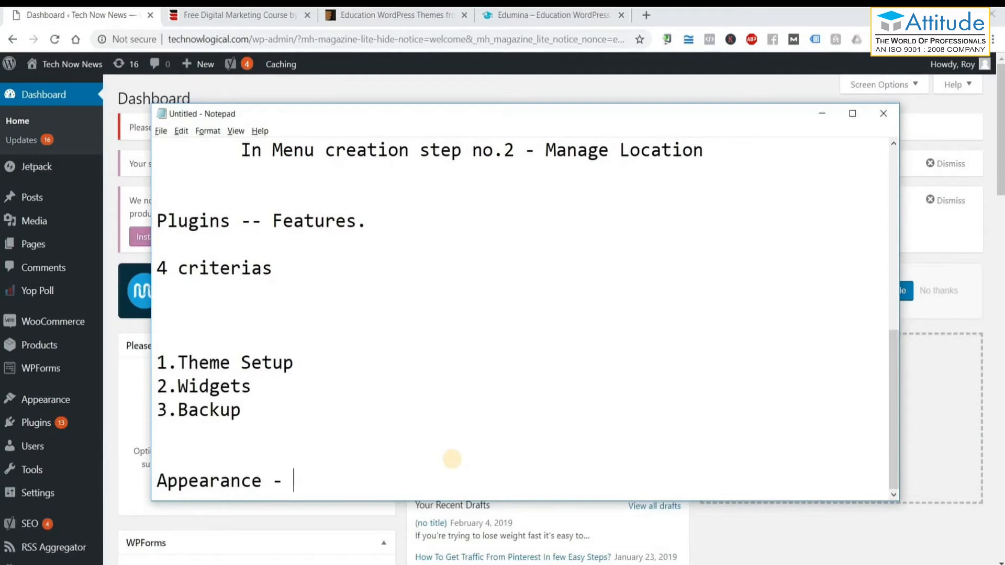
pyautogui.write('Themes')
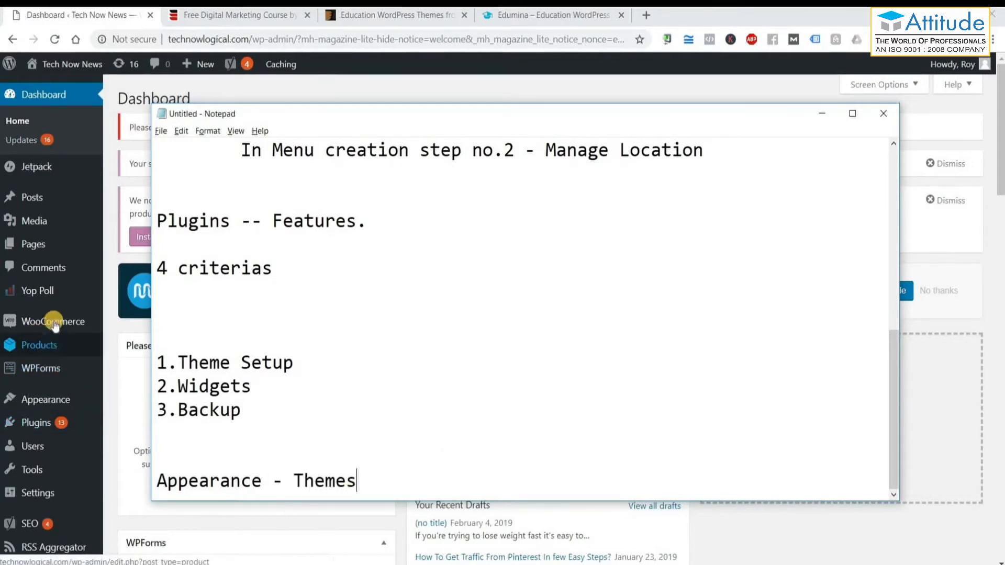
pyautogui.click(822, 114)
# Open Appearance > Themes and scroll through the installed theme cards, MH Magazine lite active.
pyautogui.moveTo(135, 405)
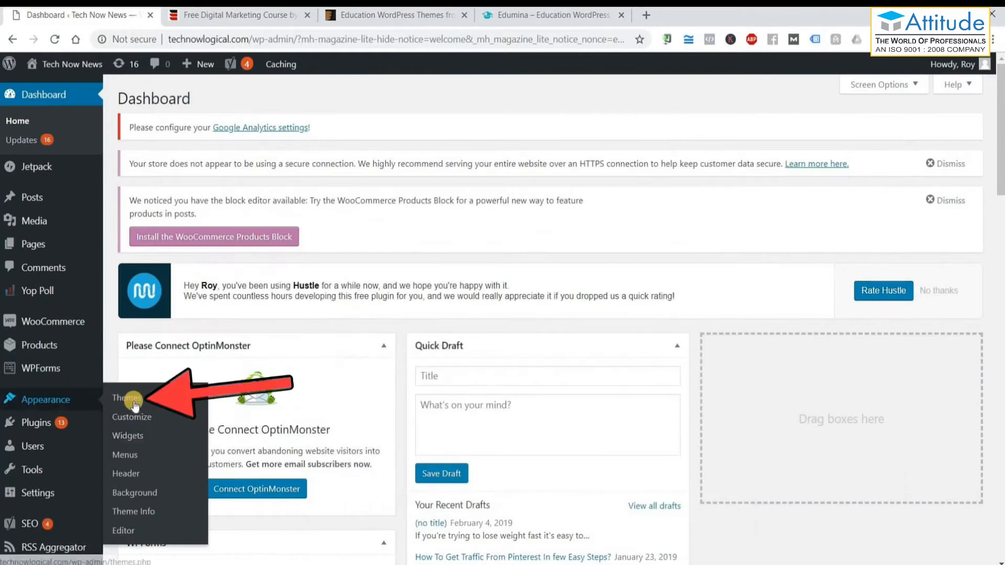
pyautogui.click(135, 403)
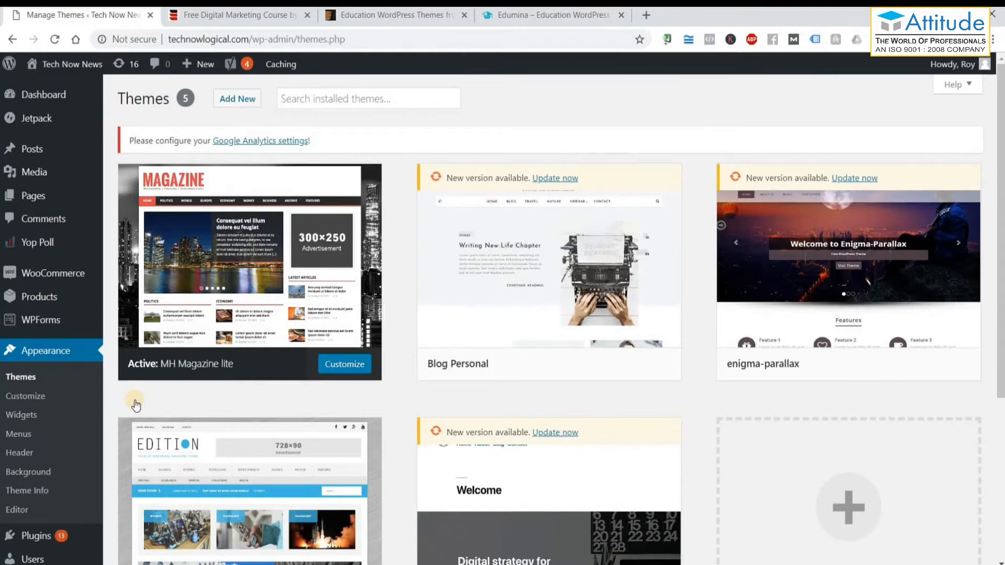
pyautogui.scroll(-5, 541, 476)
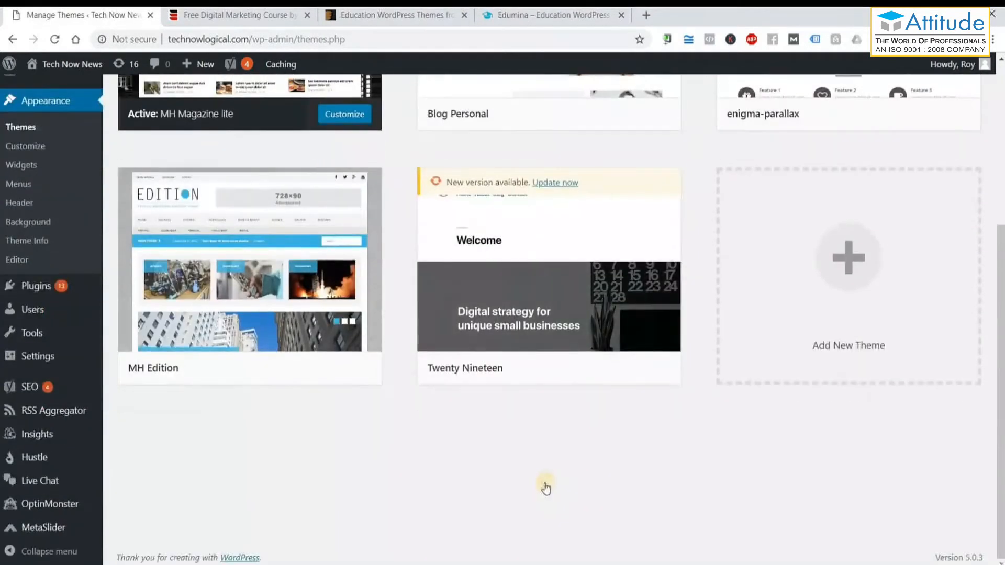
pyautogui.scroll(4, 546, 489)
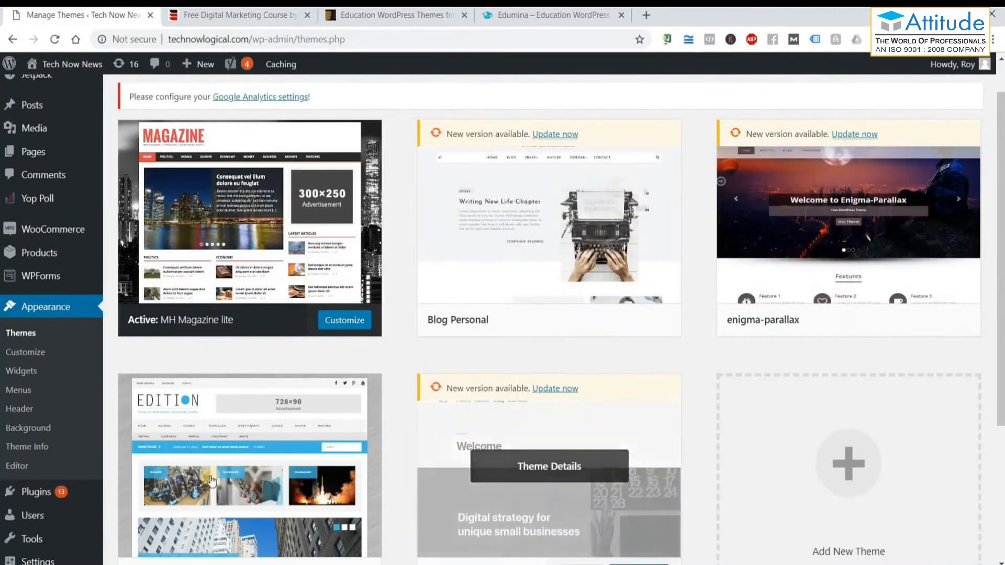
pyautogui.click(211, 478)
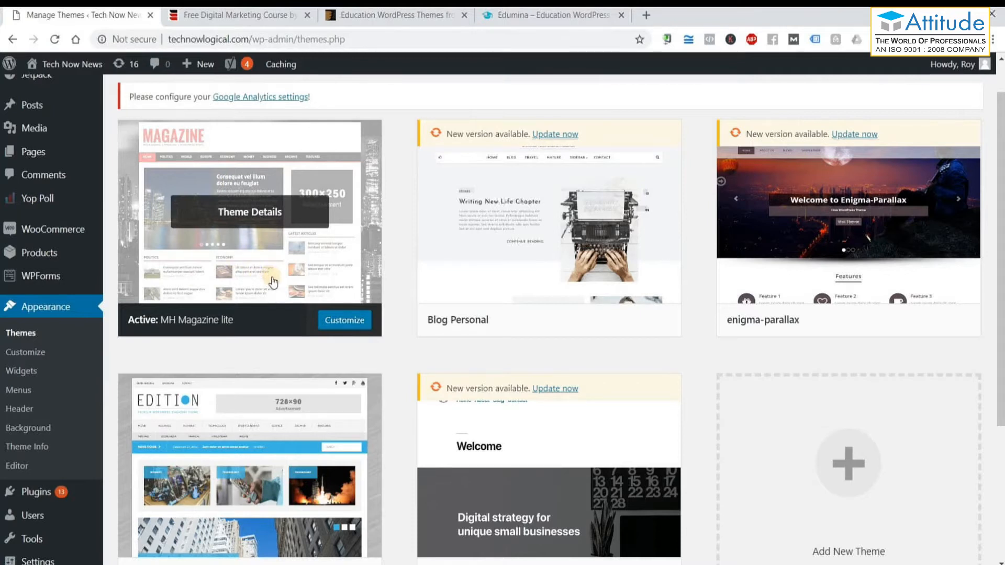
pyautogui.scroll(1, 314, 294)
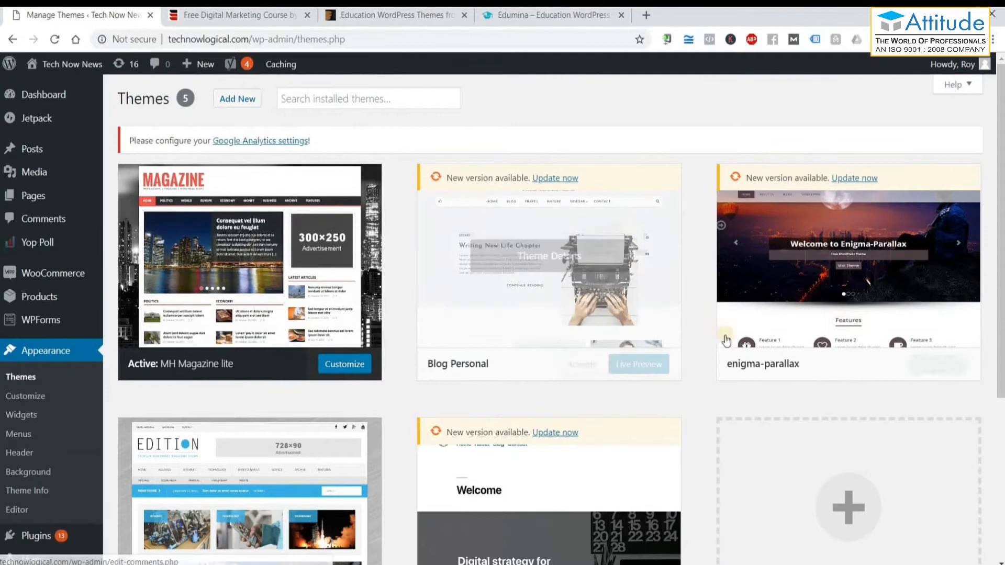
pyautogui.scroll(-1, 425, 471)
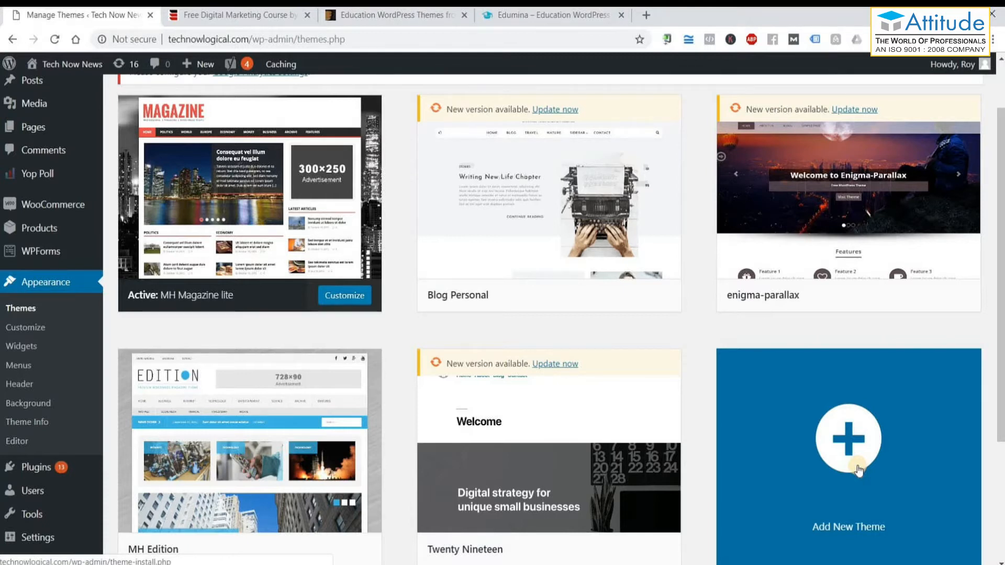
# Open the Add Themes page and scroll down through the Featured free themes grid.
pyautogui.click(858, 468)
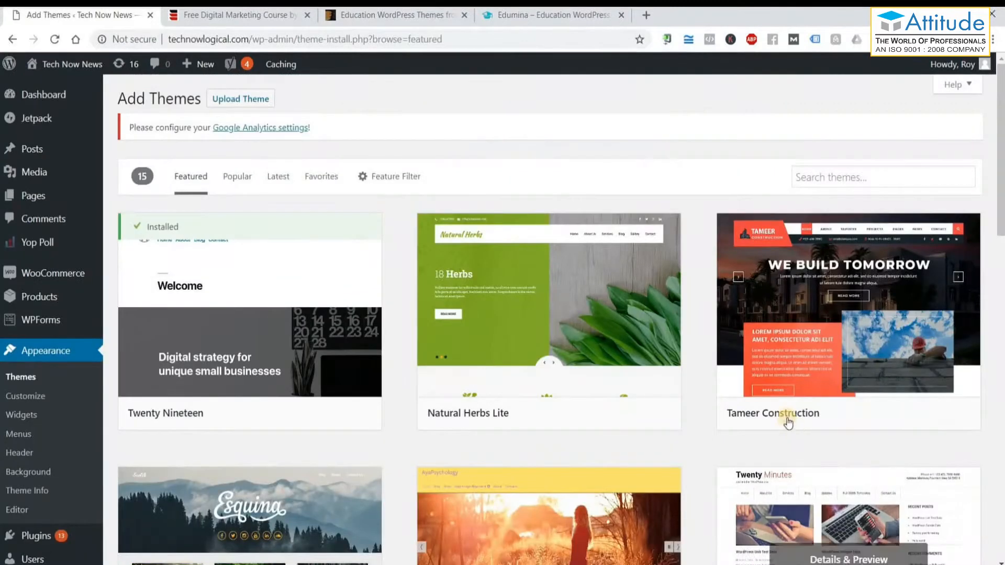
pyautogui.moveTo(787, 422)
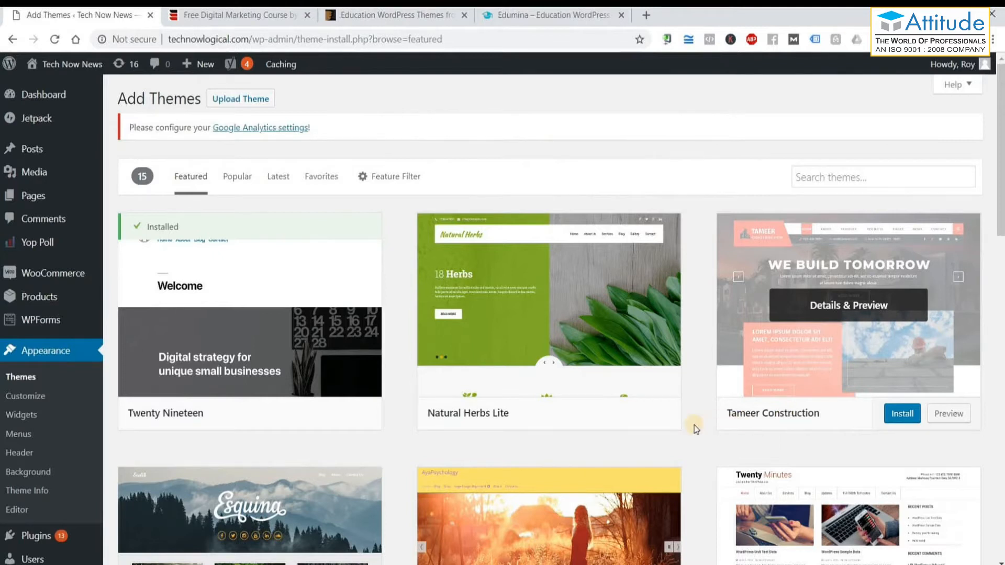
pyautogui.scroll(-3, 695, 425)
pyautogui.scroll(-2, 694, 425)
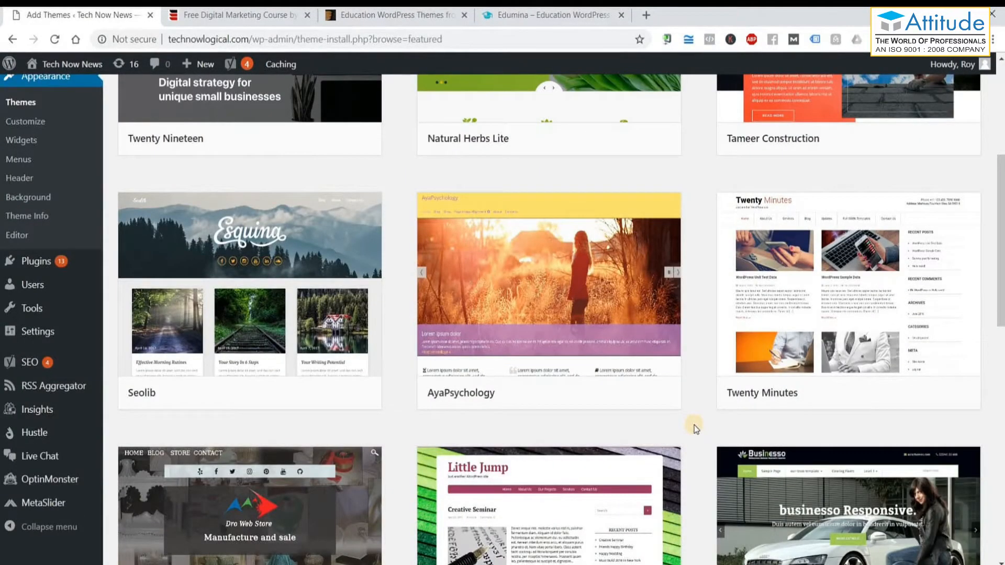
pyautogui.scroll(-4, 694, 429)
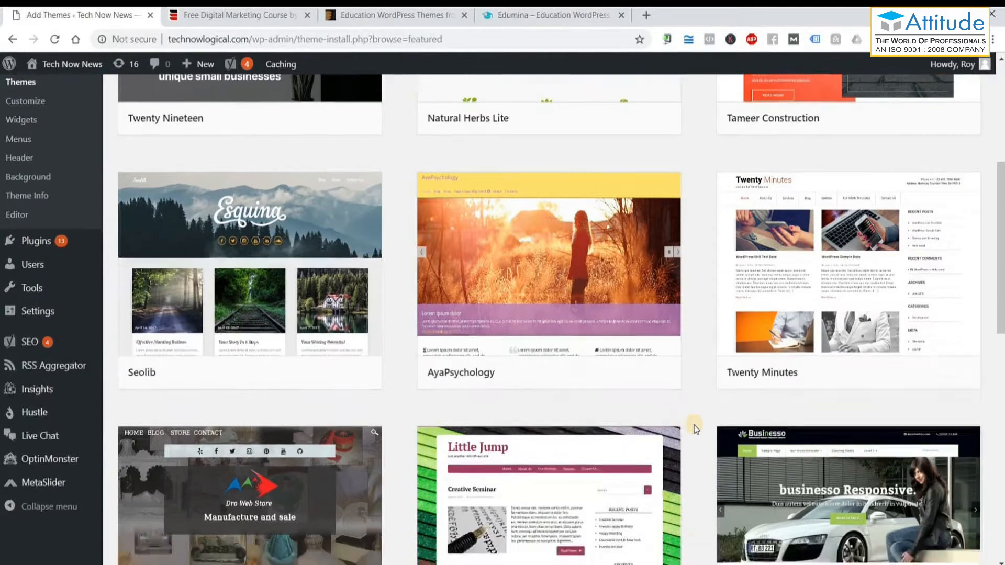
pyautogui.scroll(-3, 694, 428)
pyautogui.scroll(-1, 695, 428)
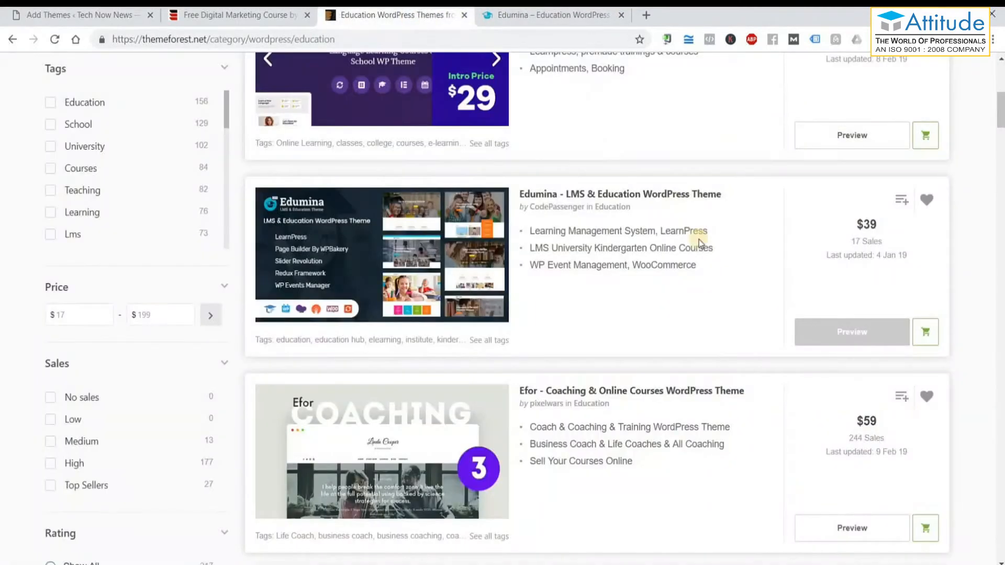
pyautogui.scroll(6, 699, 240)
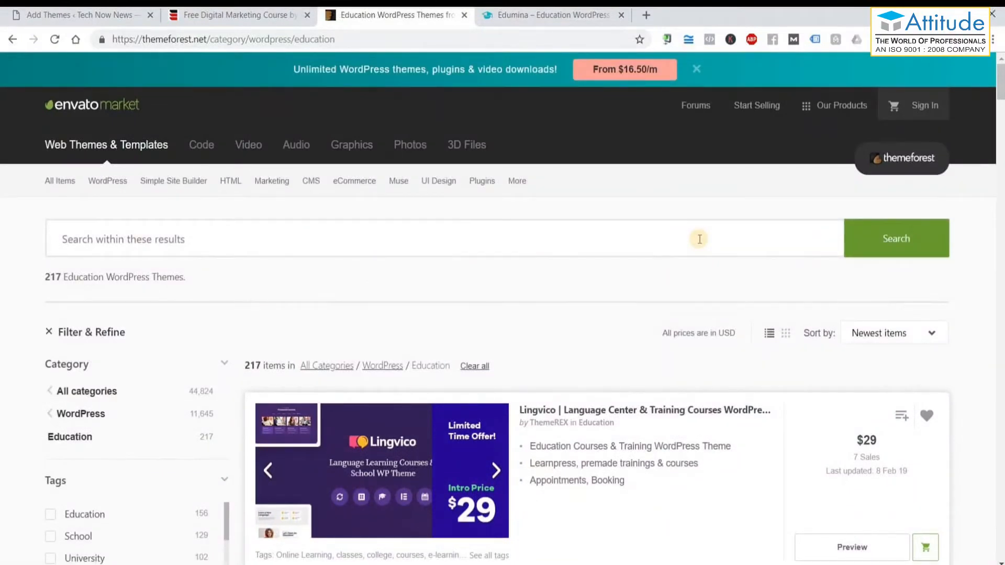
pyautogui.scroll(-8, 699, 239)
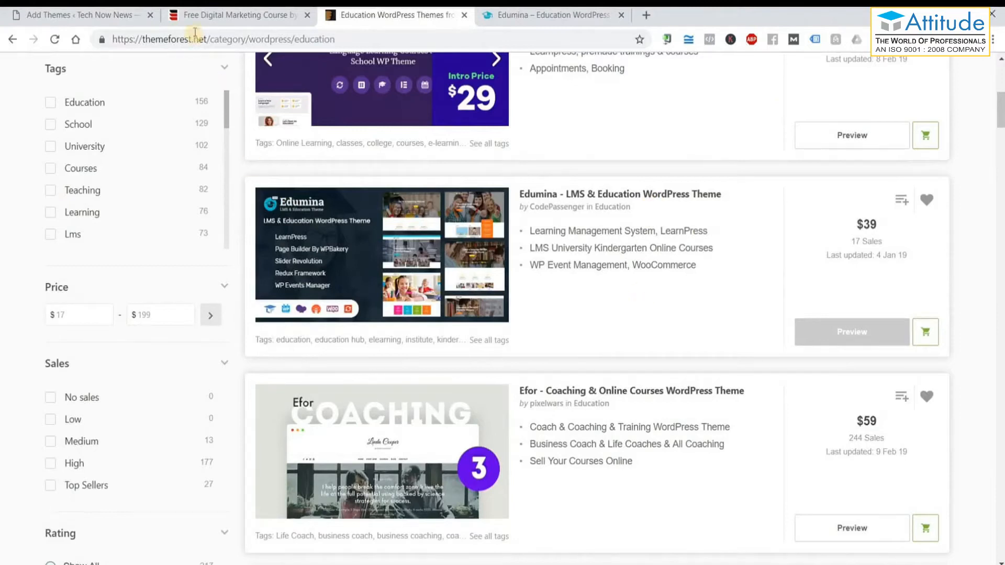
# Return to Add Themes and open a live preview of the Tameer Construction theme.
pyautogui.click(118, 22)
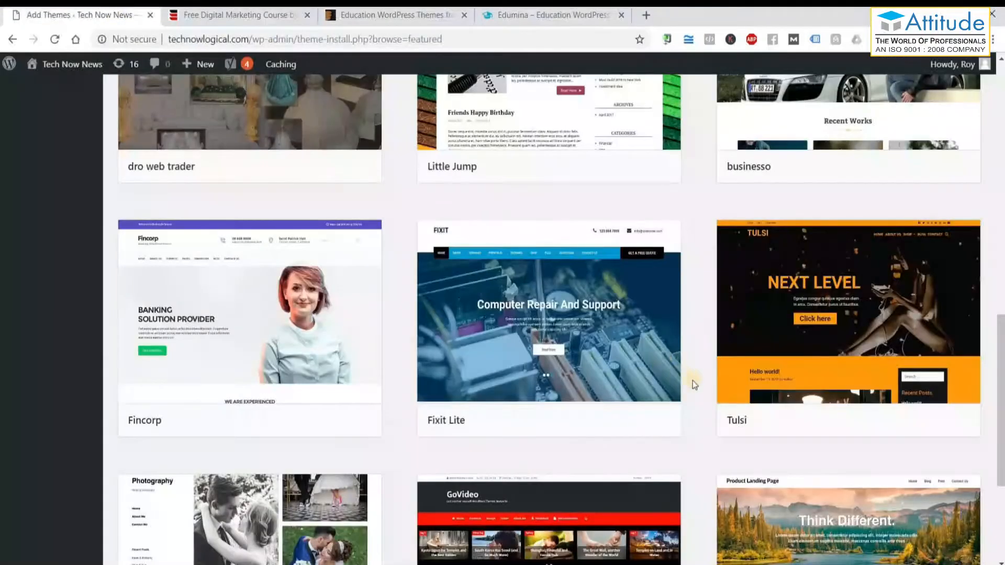
pyautogui.scroll(15, 709, 352)
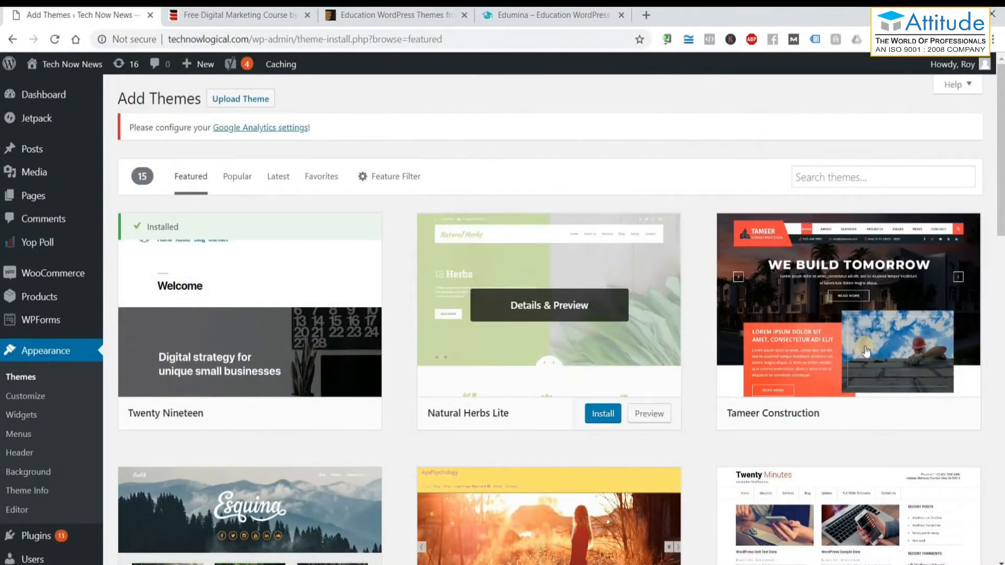
pyautogui.scroll(-1, 836, 379)
pyautogui.click(949, 350)
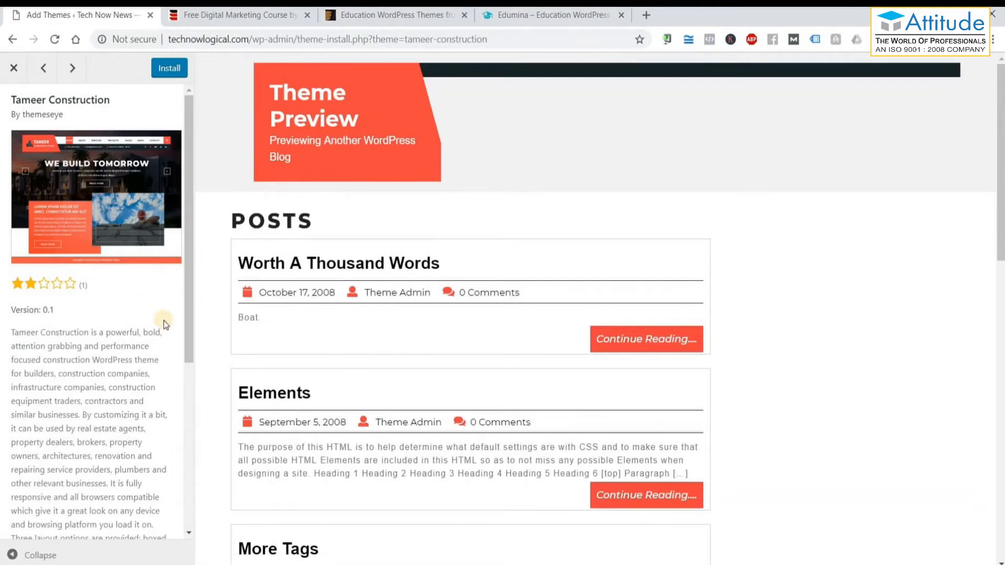
# Browse the Tameer Construction preview full-width, then bring up the Edumina demo for comparison.
pyautogui.click(29, 555)
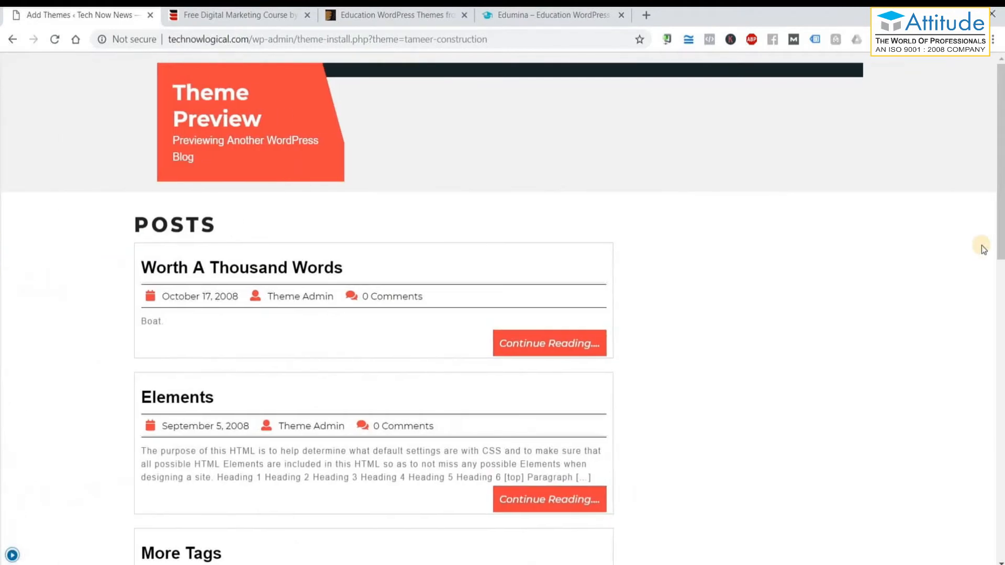
pyautogui.scroll(-8, 978, 247)
pyautogui.scroll(-6, 979, 246)
pyautogui.scroll(1, 978, 246)
pyautogui.scroll(-1, 978, 247)
pyautogui.scroll(14, 963, 250)
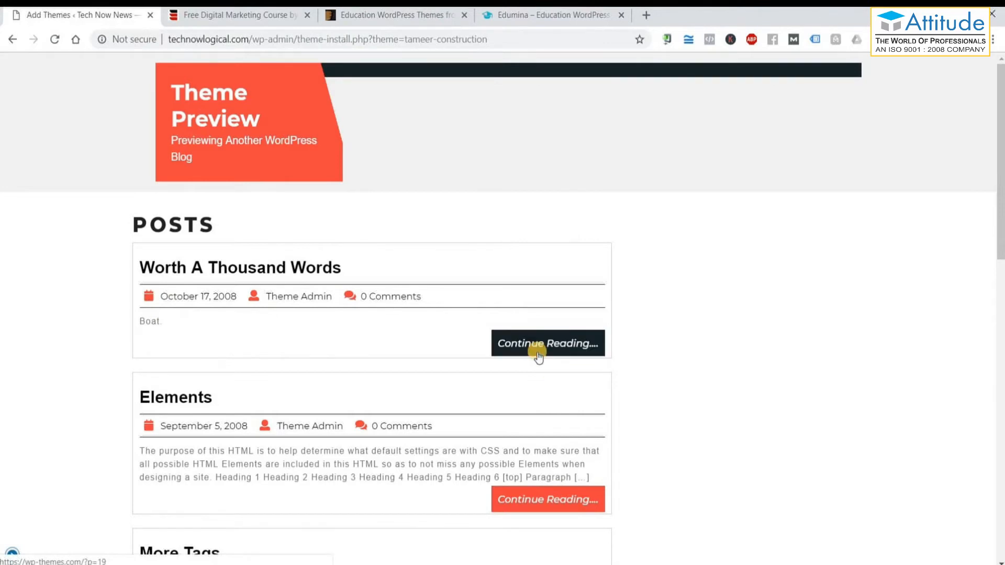
pyautogui.click(12, 555)
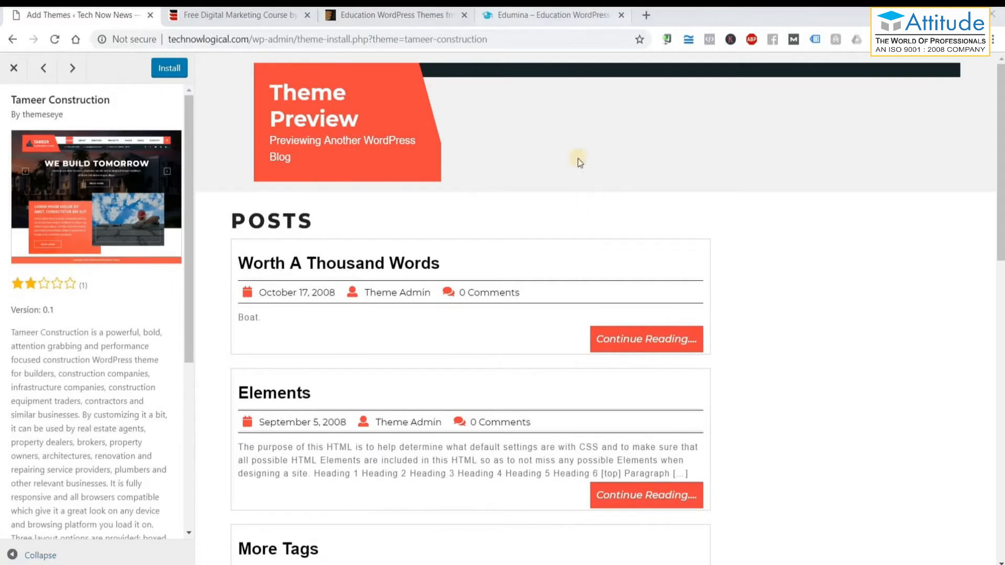
pyautogui.click(547, 16)
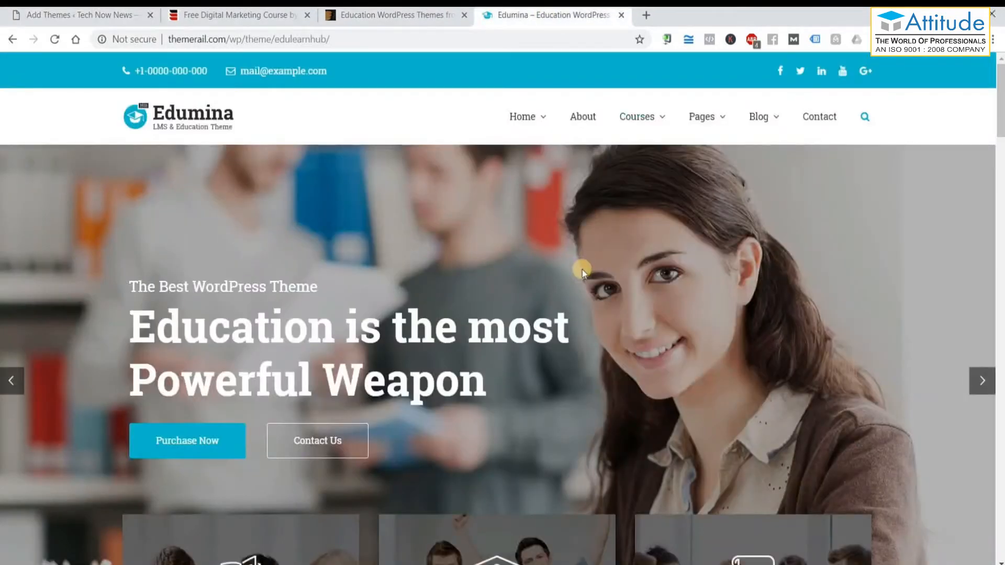
# Scroll through Edumina's feature cards and registration section, then go back to the Tameer Construction preview.
pyautogui.scroll(-8, 582, 269)
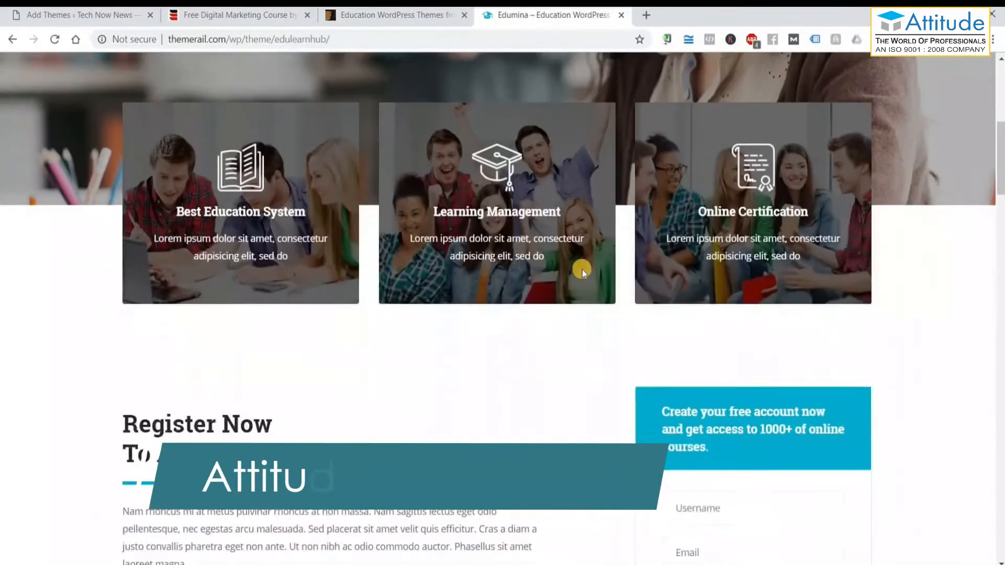
pyautogui.scroll(-5, 582, 269)
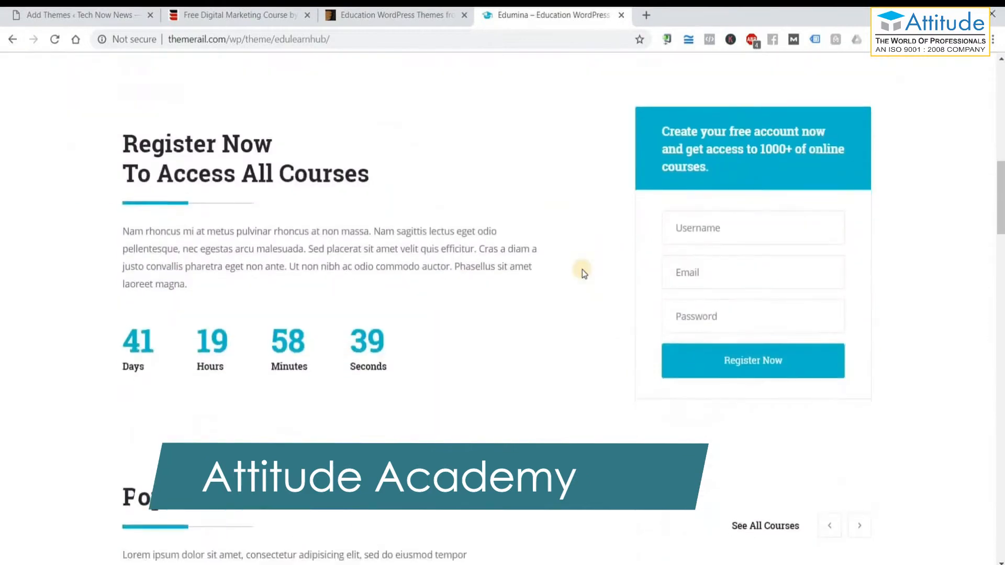
pyautogui.scroll(-8, 582, 269)
pyautogui.click(112, 14)
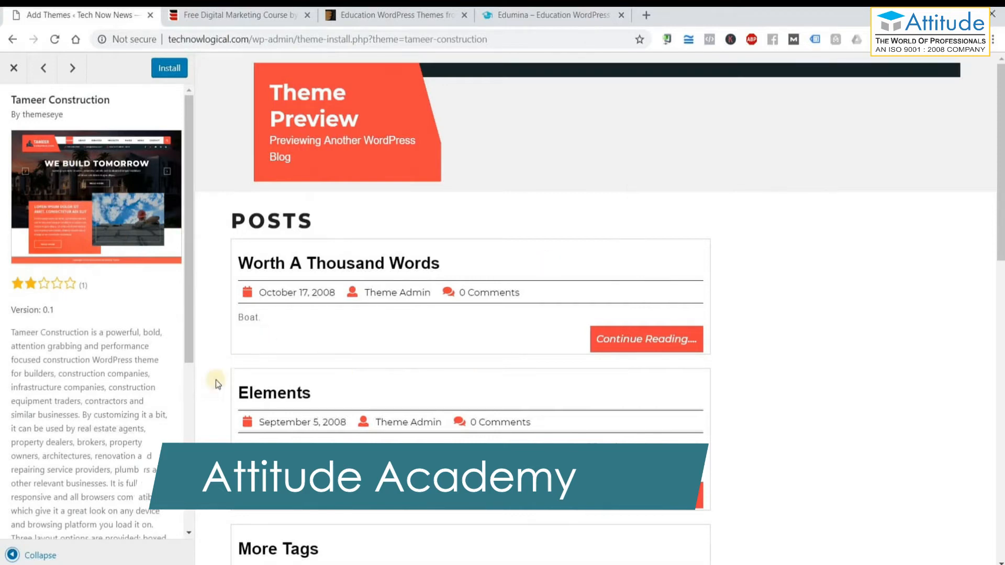
# Close the Tameer Construction preview and open a preview of the businesso theme.
pyautogui.click(14, 70)
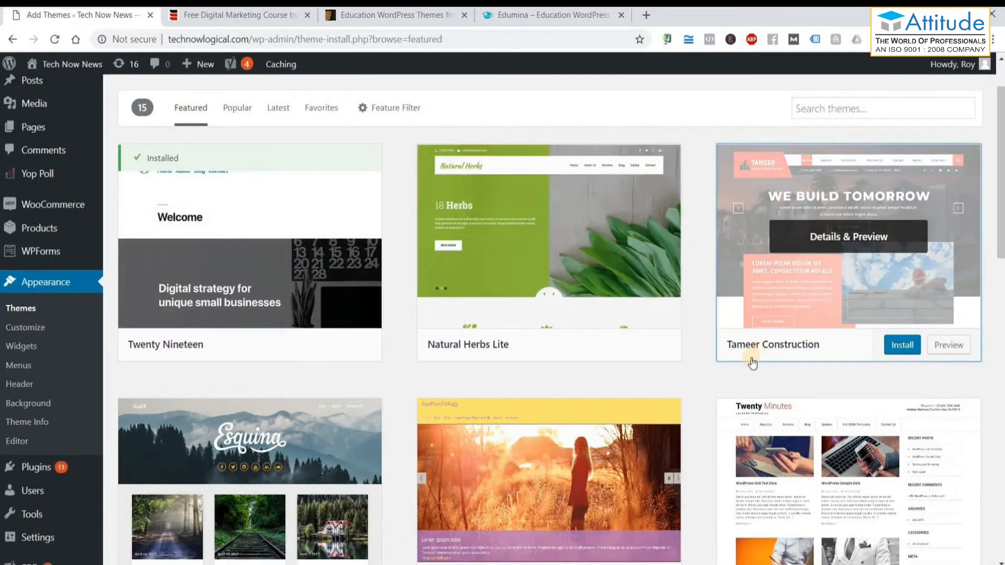
pyautogui.scroll(-2, 689, 418)
pyautogui.scroll(-6, 689, 418)
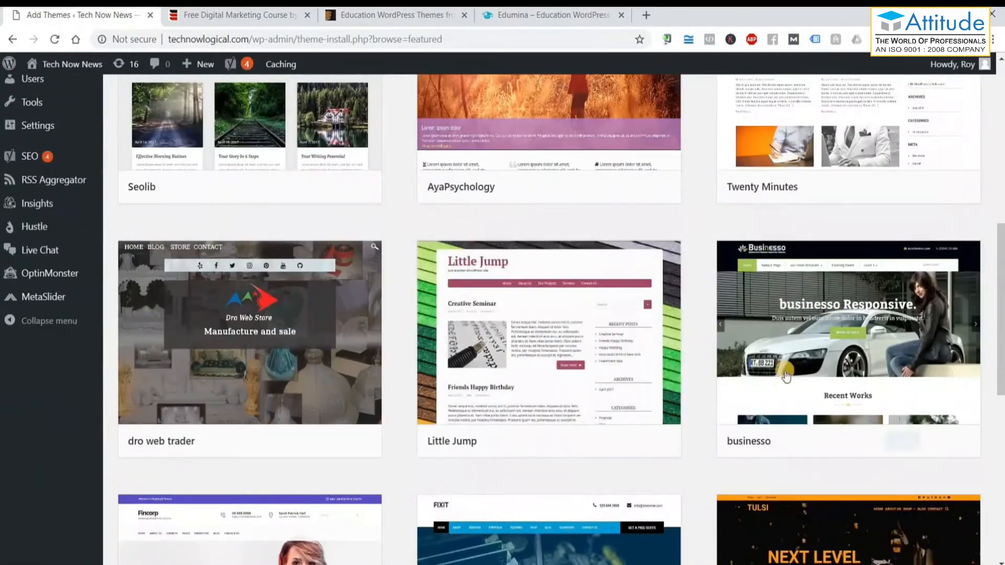
pyautogui.moveTo(815, 335)
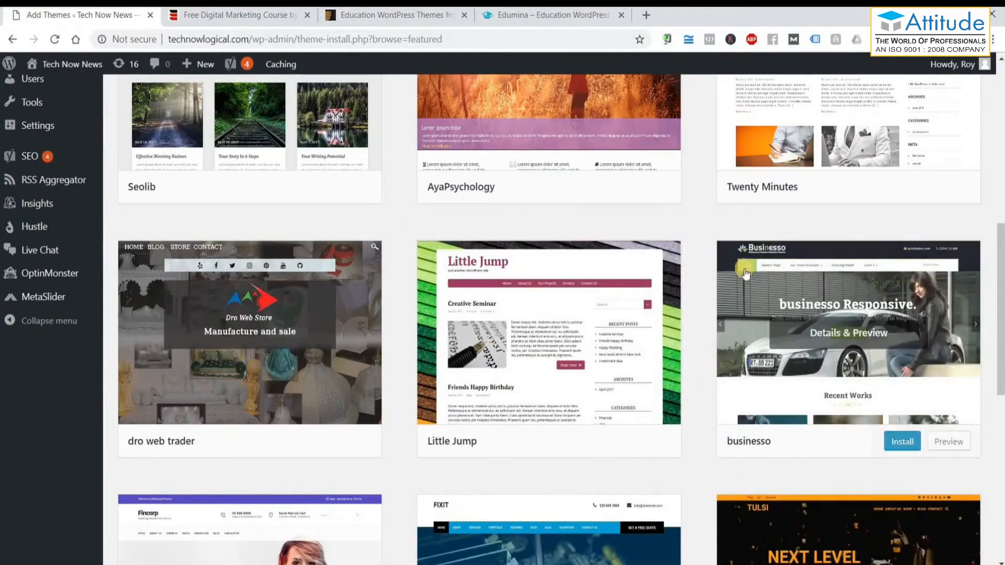
pyautogui.click(957, 442)
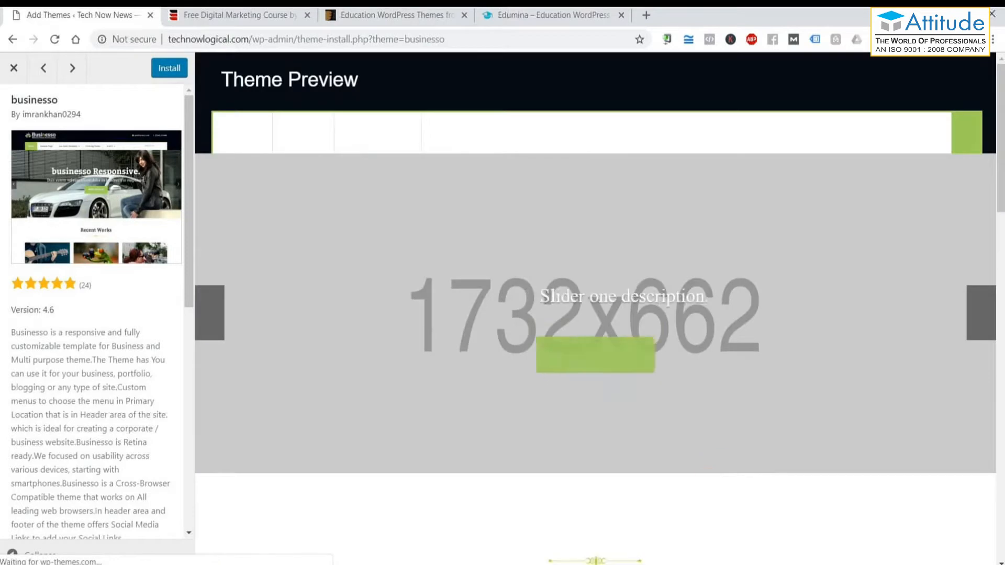
# Collapse the details panel and scroll through businesso's slider, posts and footer.
pyautogui.click(13, 556)
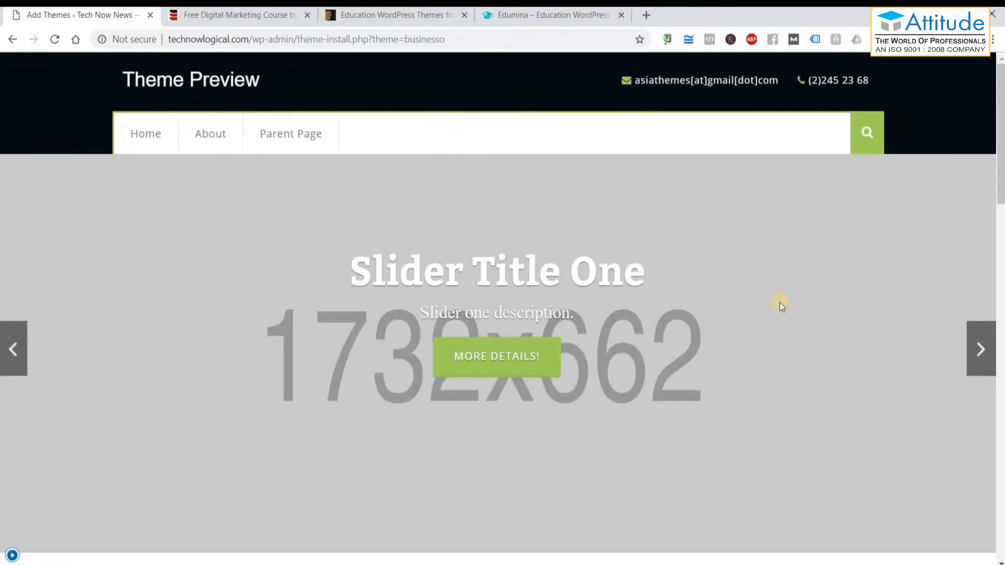
pyautogui.scroll(-9, 780, 303)
pyautogui.scroll(-14, 780, 304)
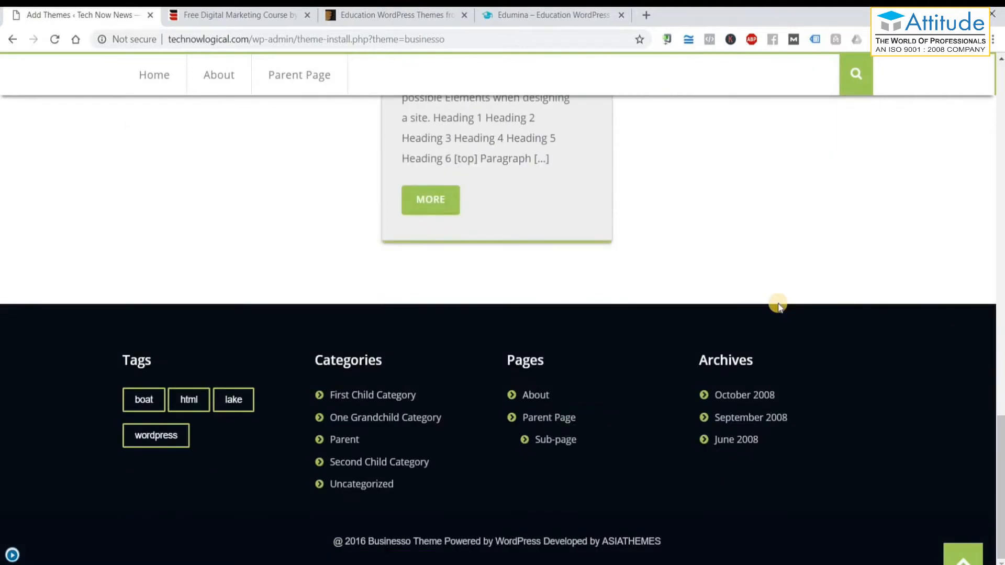
pyautogui.scroll(20, 778, 303)
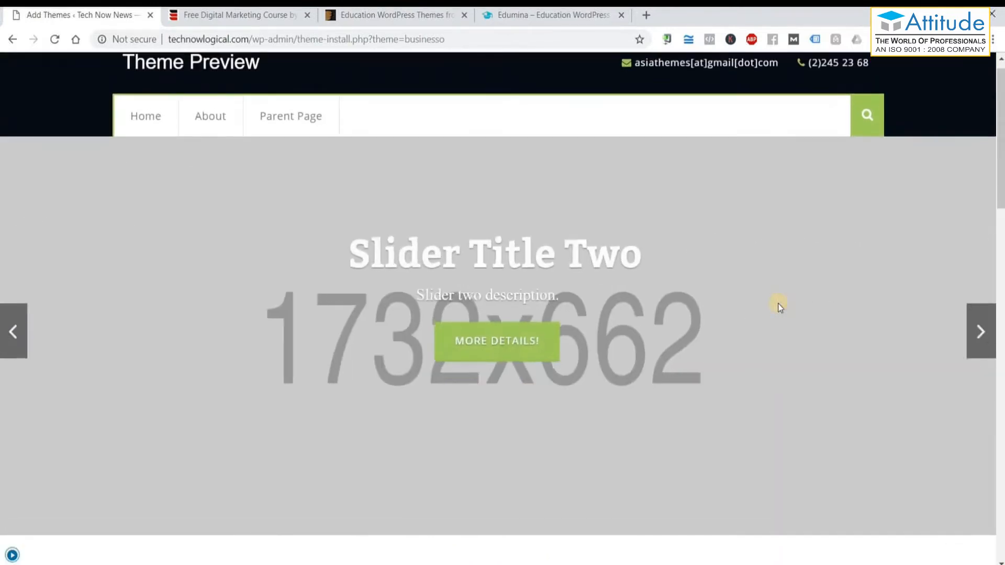
pyautogui.scroll(1, 778, 303)
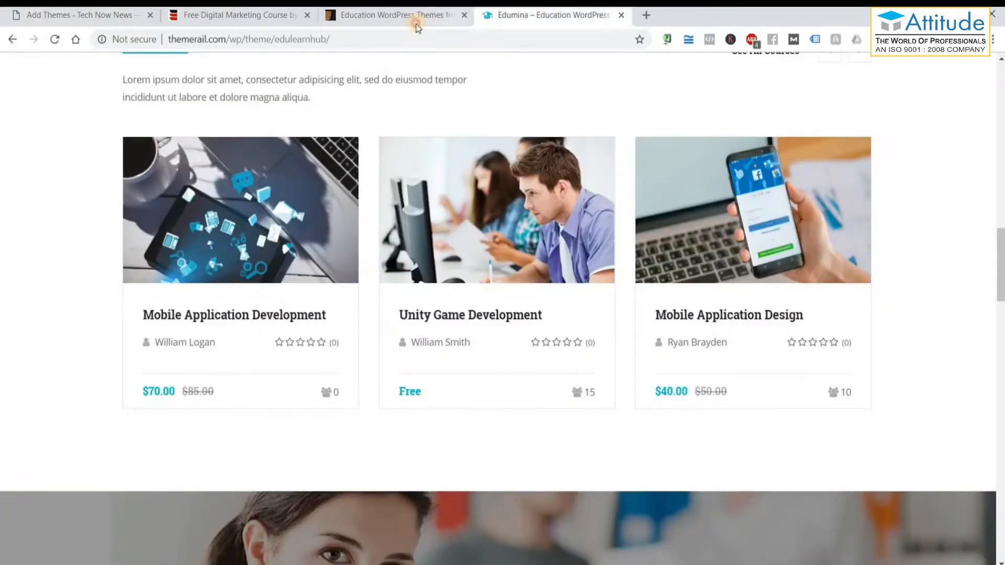
# Look over the ThemeForest Education themes listing.
pyautogui.click(416, 21)
pyautogui.scroll(5, 567, 342)
pyautogui.scroll(2, 567, 345)
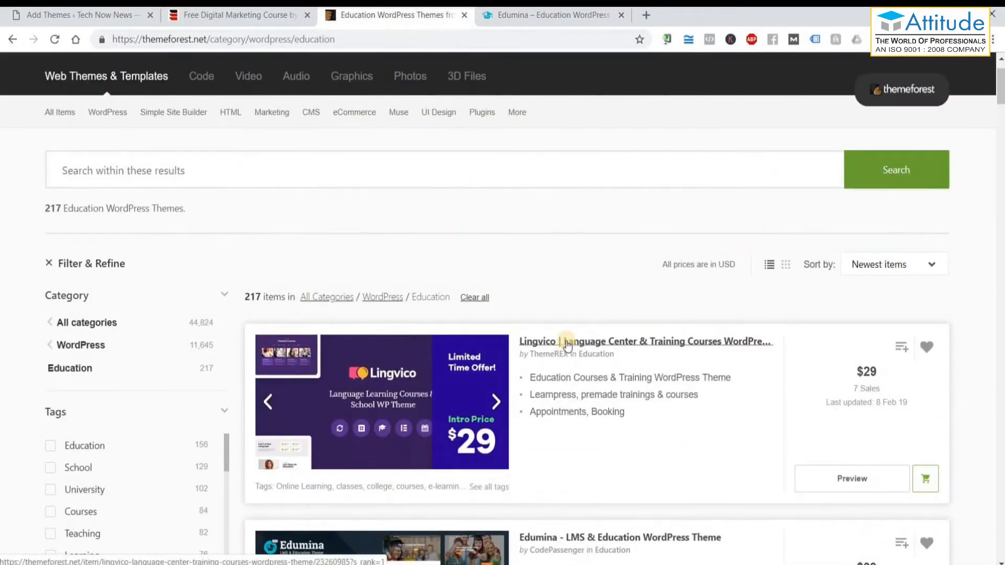
pyautogui.scroll(-4, 567, 344)
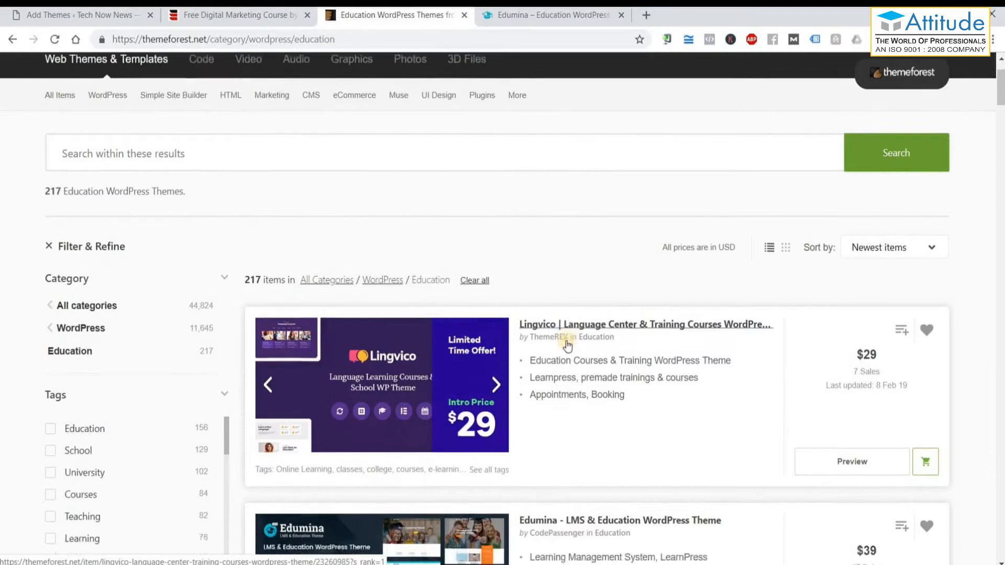
# Scroll the Edumina demo from hero banner to footer, then return to the businesso preview.
pyautogui.click(548, 18)
pyautogui.scroll(8, 849, 343)
pyautogui.scroll(12, 849, 342)
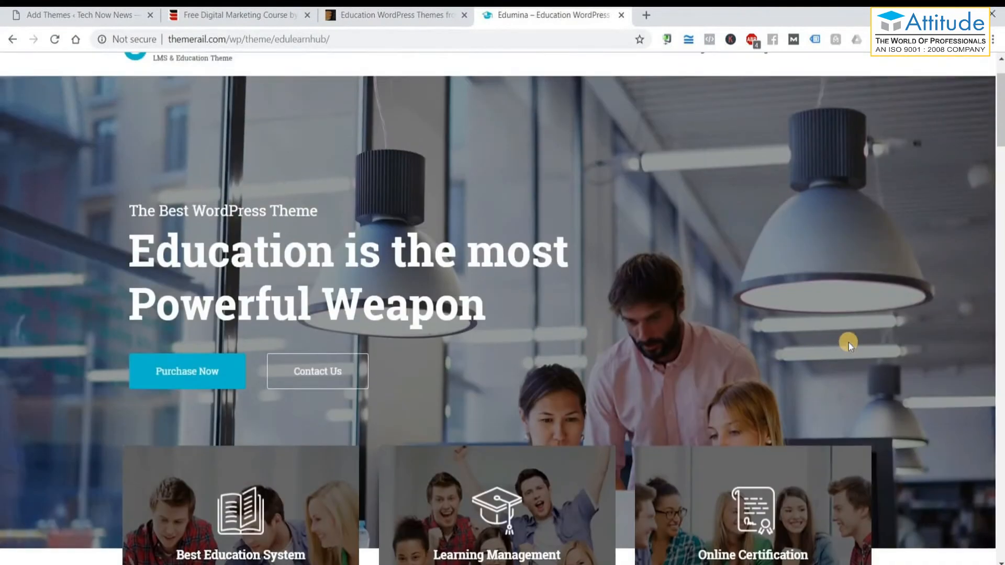
pyautogui.scroll(2, 485, 268)
pyautogui.scroll(-15, 491, 365)
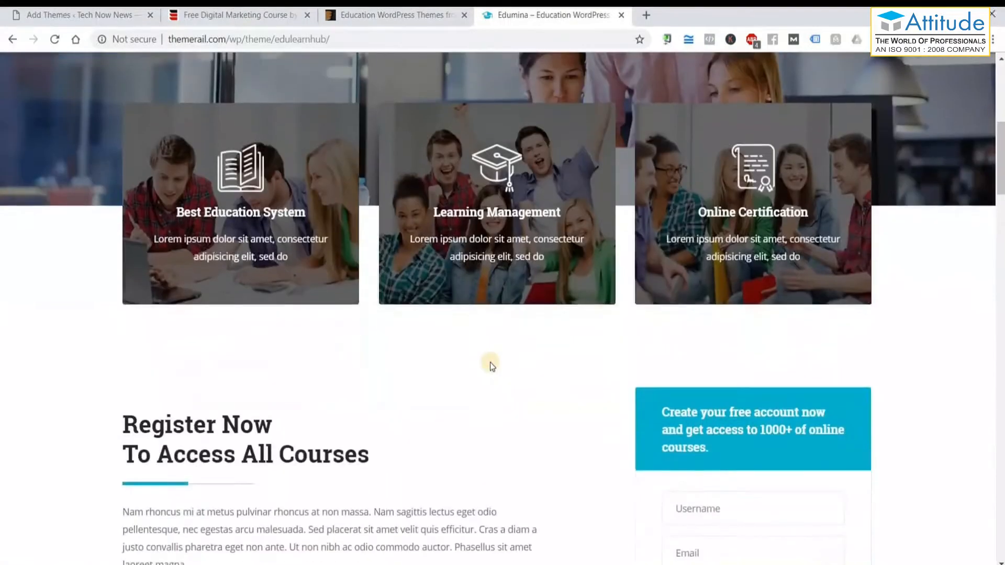
pyautogui.scroll(-15, 490, 362)
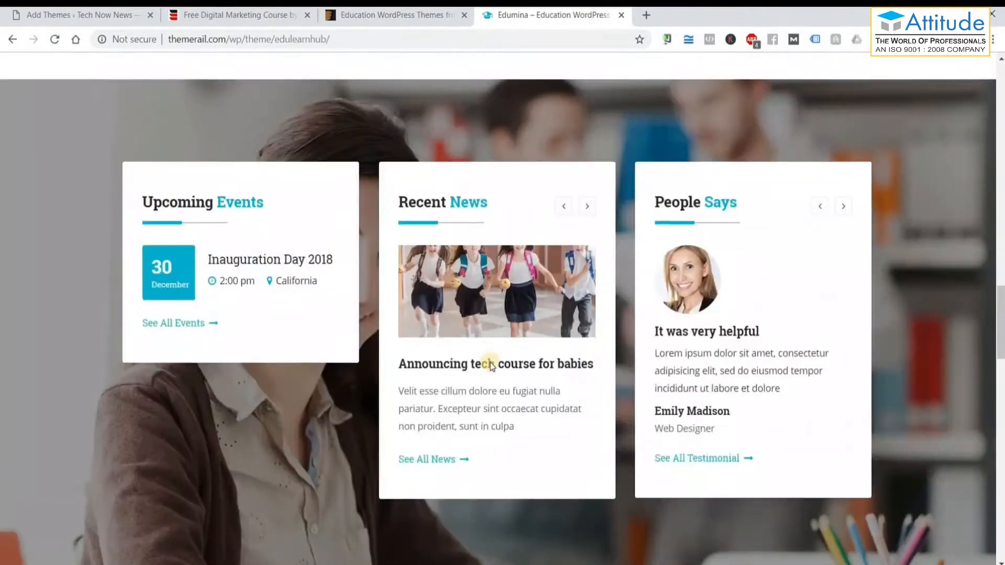
pyautogui.scroll(-10, 490, 362)
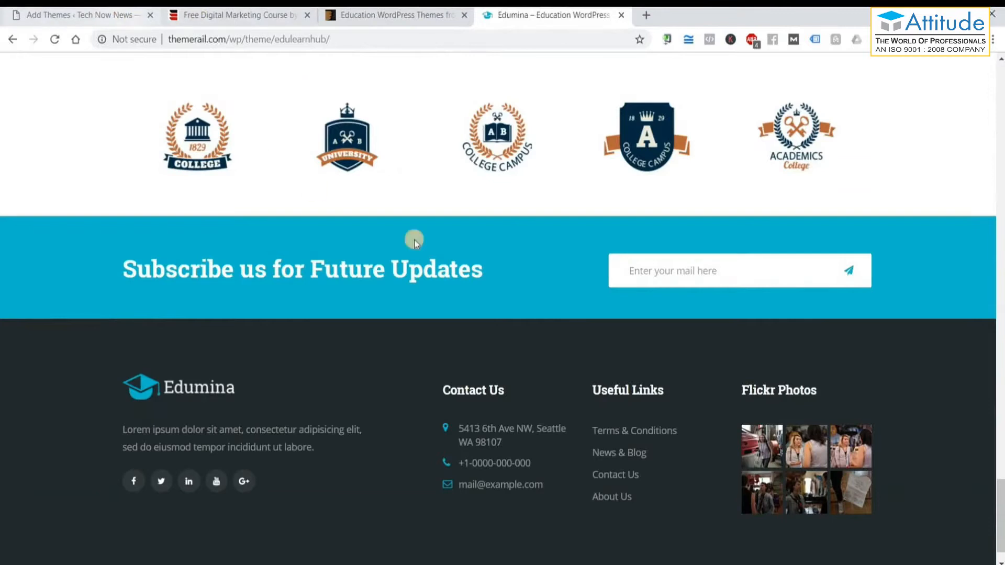
pyautogui.click(120, 11)
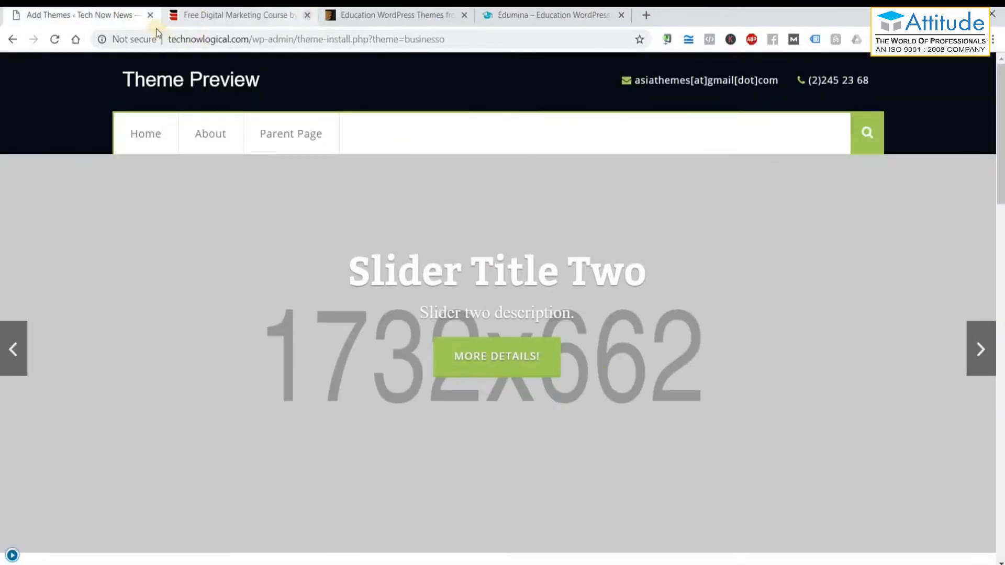
# Close the digital marketing course tab and the businesso theme preview.
pyautogui.click(308, 15)
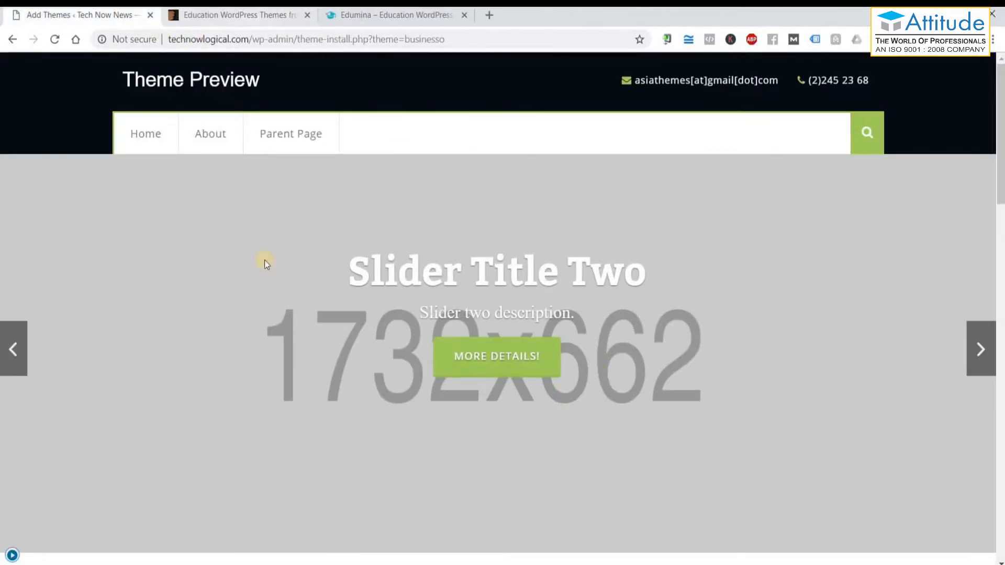
pyautogui.click(9, 555)
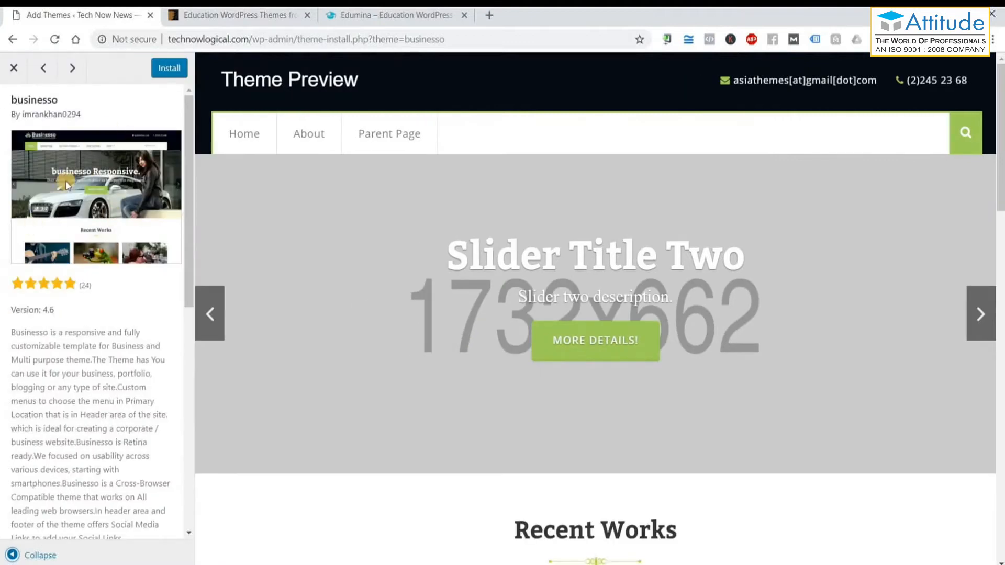
pyautogui.click(14, 69)
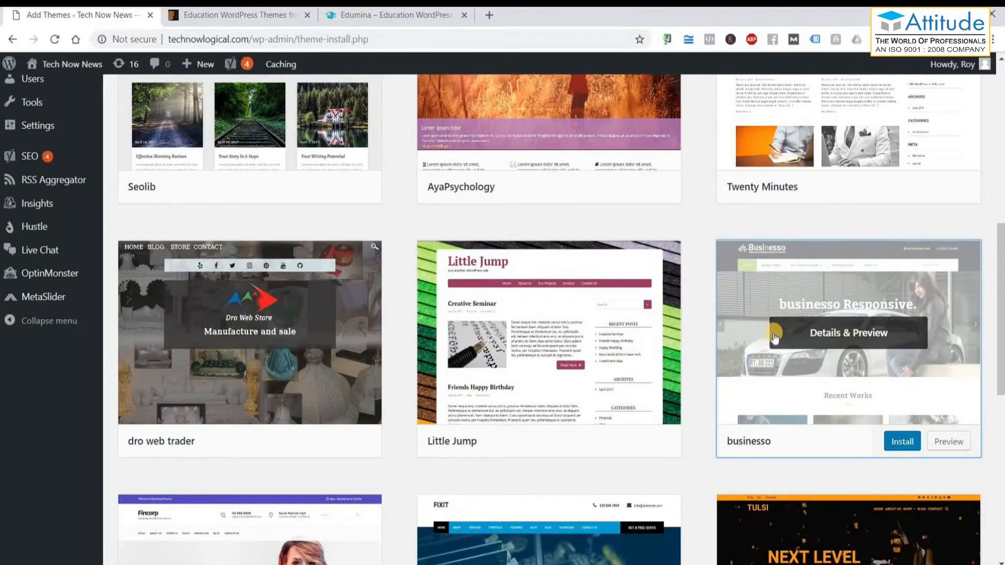
# Scroll the Featured themes to the last row: X Portfolio, GoVideo and Product Landing page.
pyautogui.scroll(-6, 790, 330)
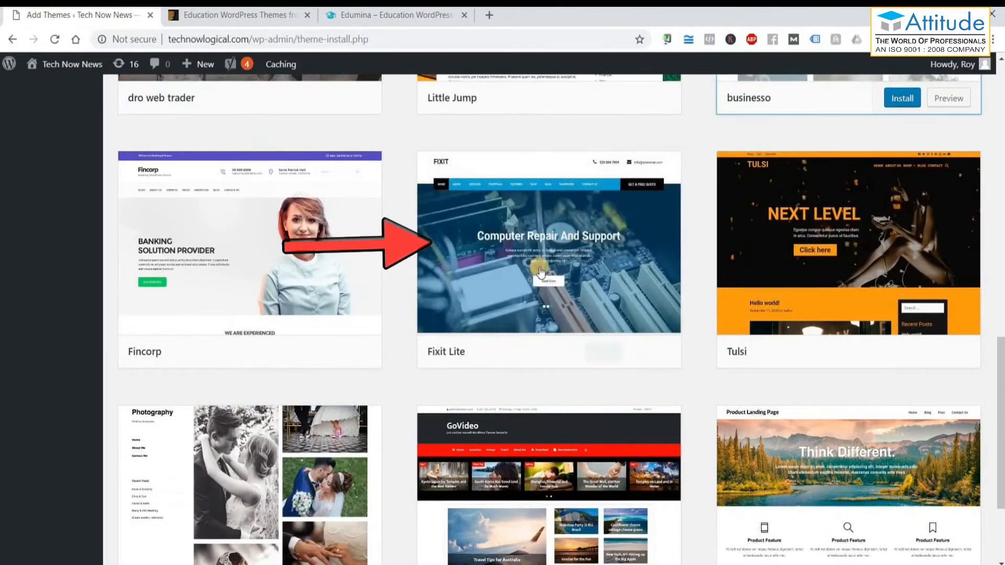
pyautogui.moveTo(651, 258)
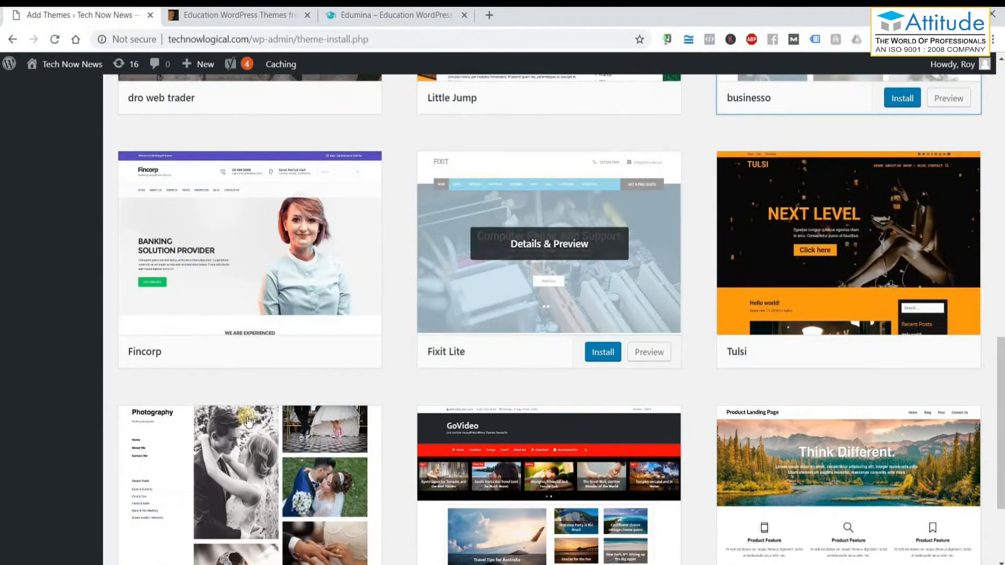
pyautogui.moveTo(349, 157)
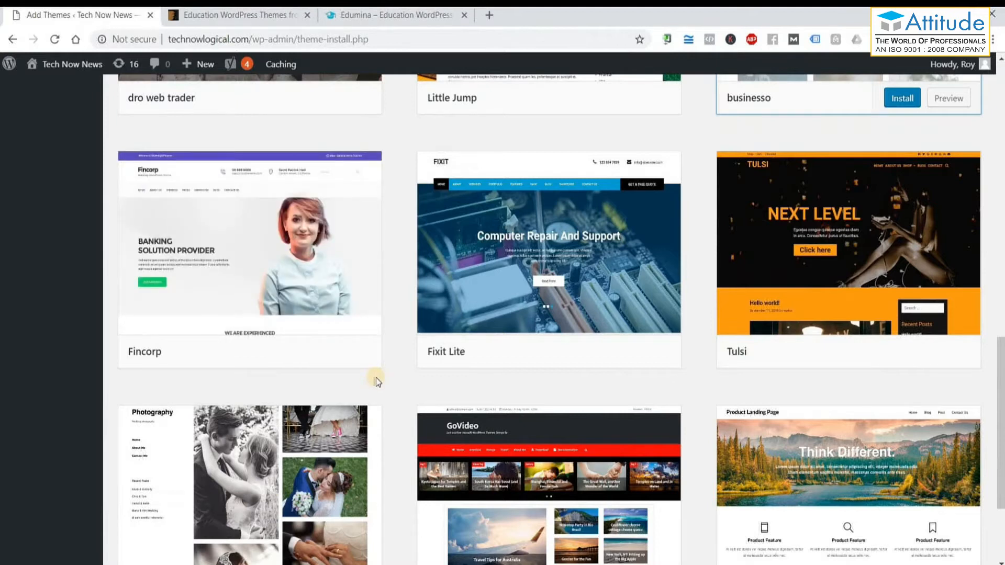
pyautogui.scroll(-3, 382, 397)
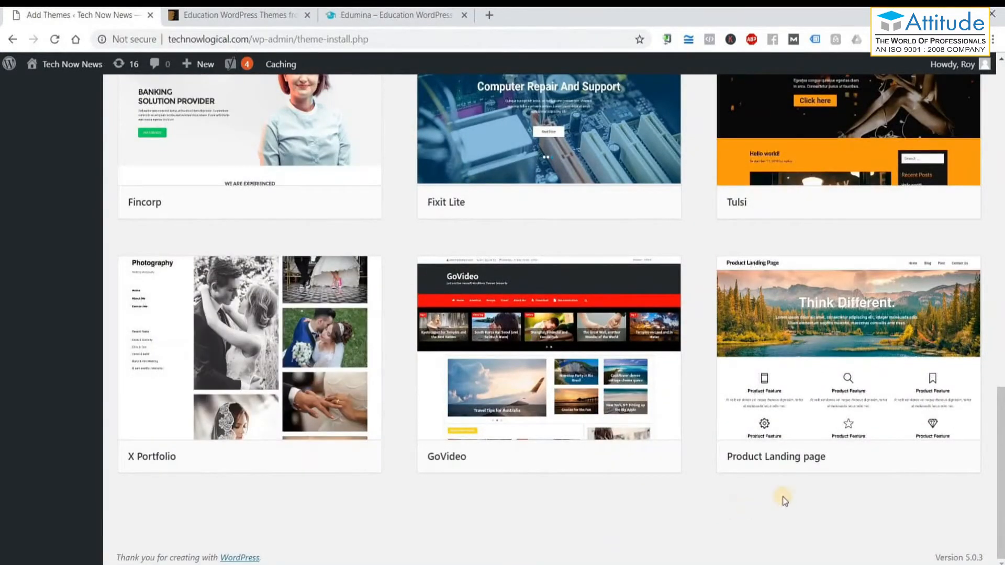
pyautogui.moveTo(814, 432)
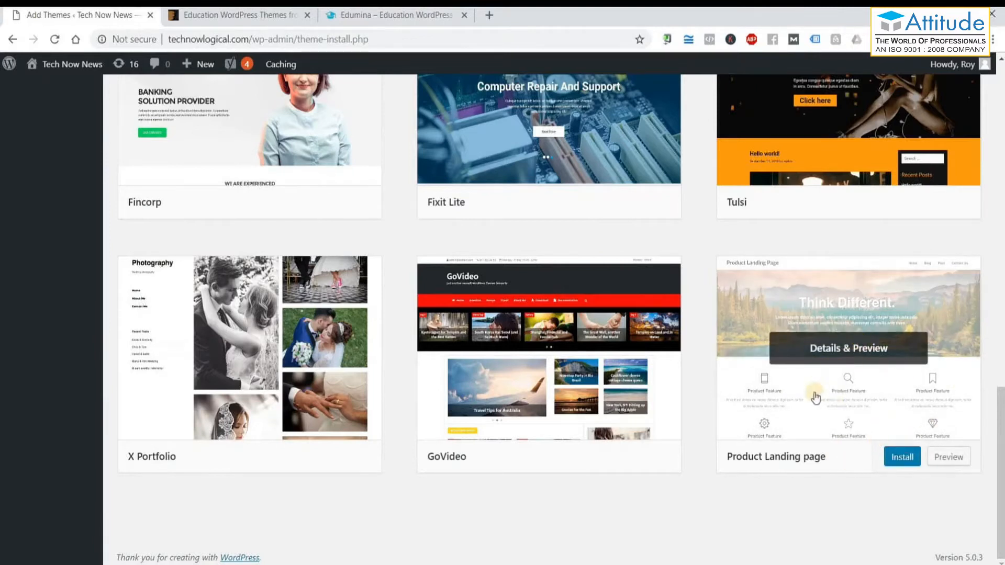
# Scroll through the Latest themes list and preview the Online Mart theme.
pyautogui.scroll(15, 764, 382)
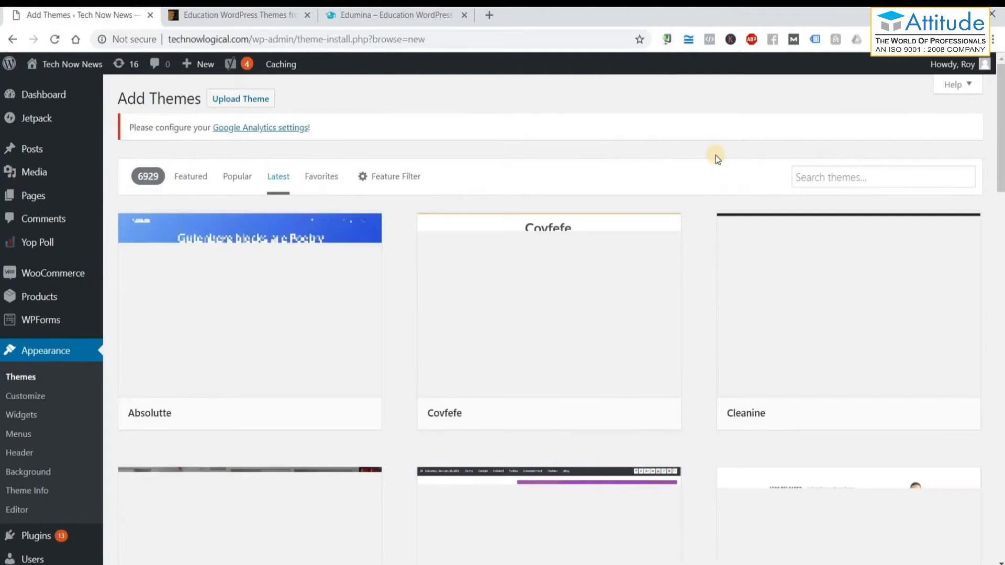
pyautogui.scroll(-2, 702, 219)
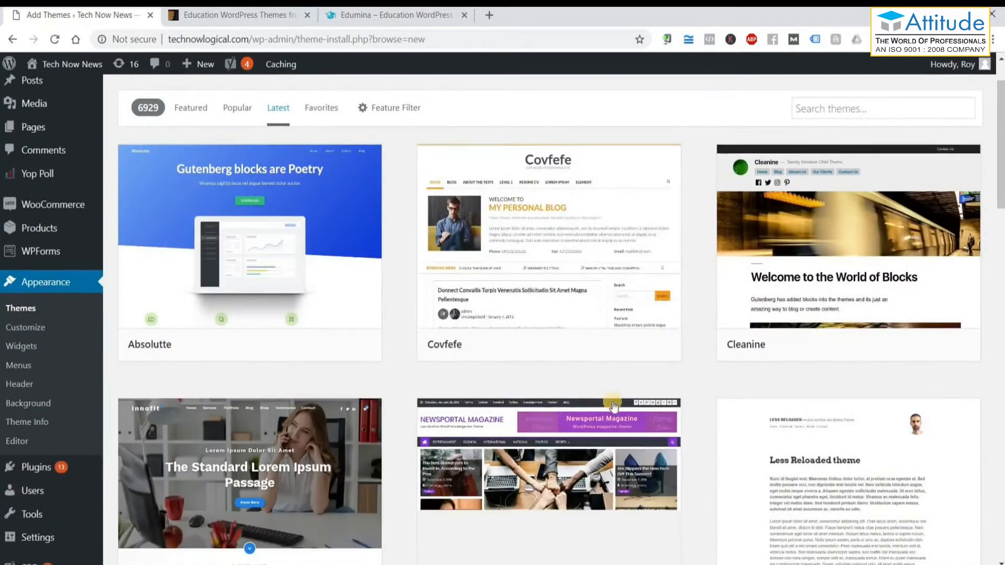
pyautogui.scroll(-3, 705, 403)
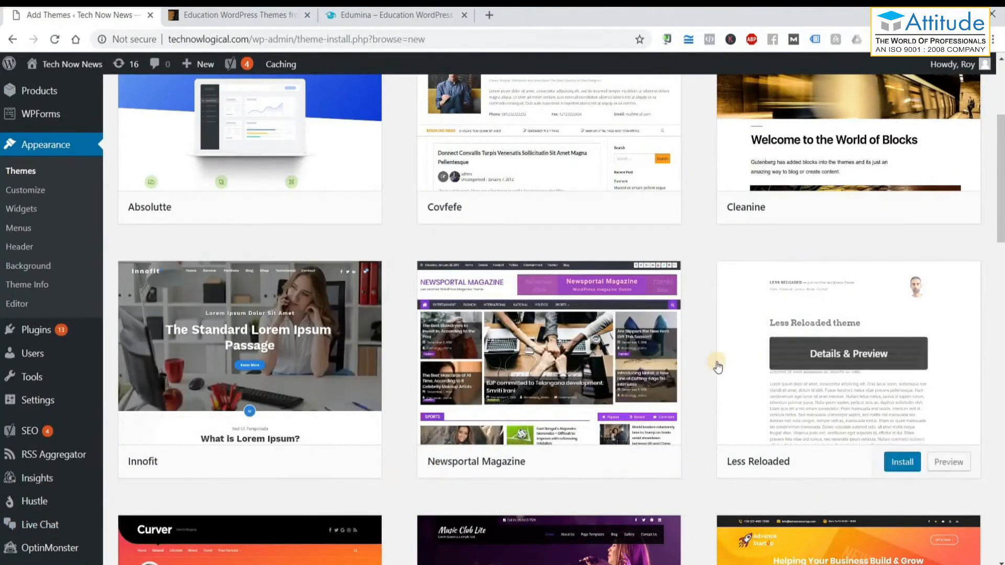
pyautogui.scroll(1, 717, 366)
pyautogui.scroll(1, 717, 366)
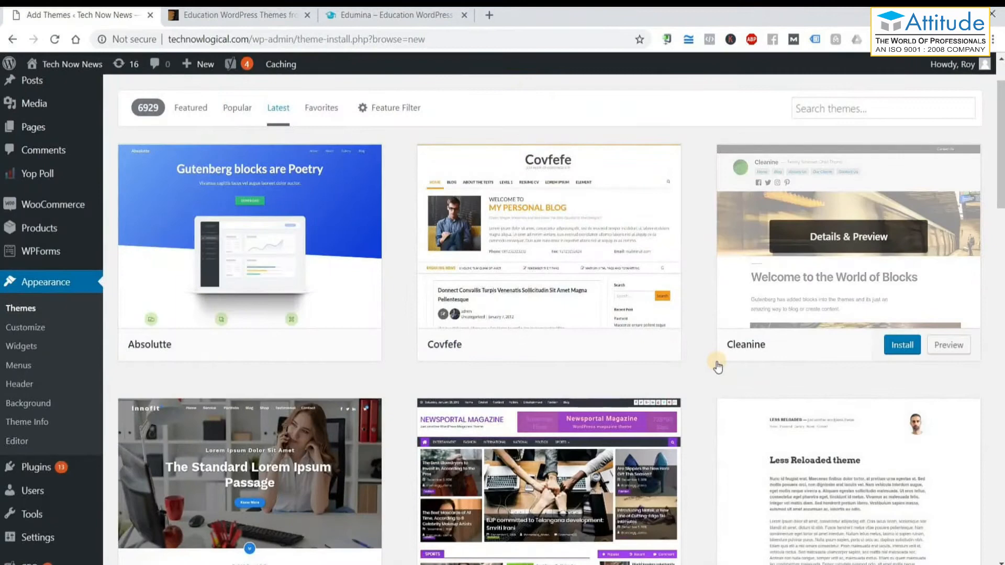
pyautogui.scroll(-8, 717, 367)
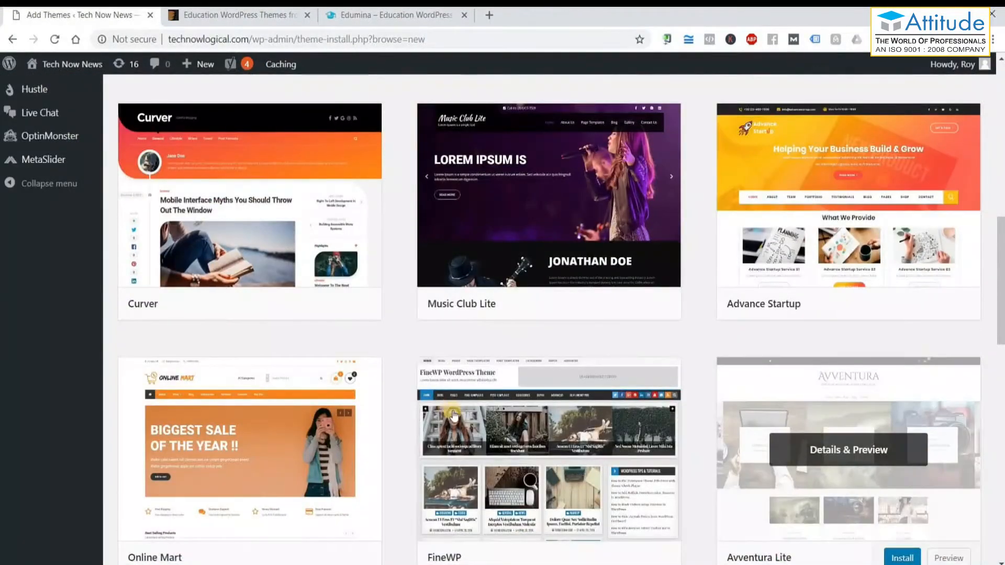
pyautogui.scroll(-2, 454, 415)
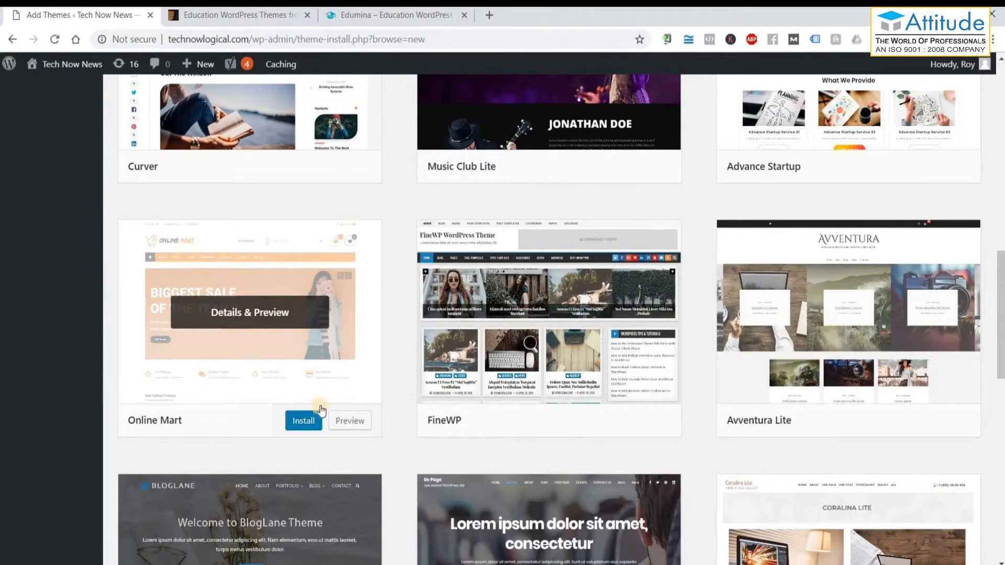
pyautogui.click(344, 417)
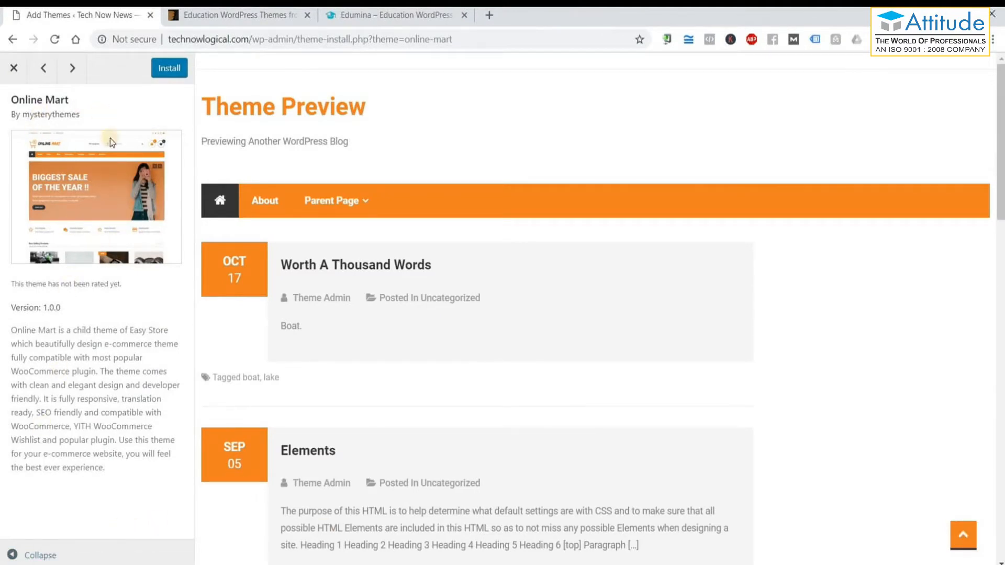
# View the Online Mart sample posts full-width, then restore the details panel and exit the preview.
pyautogui.click(11, 555)
pyautogui.scroll(-8, 654, 262)
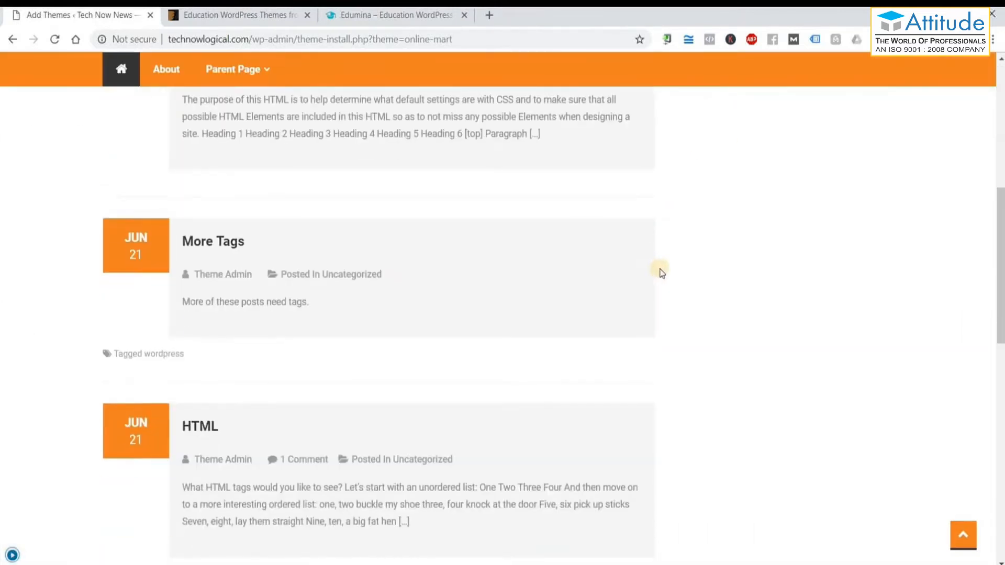
pyautogui.scroll(-6, 661, 272)
pyautogui.scroll(14, 658, 271)
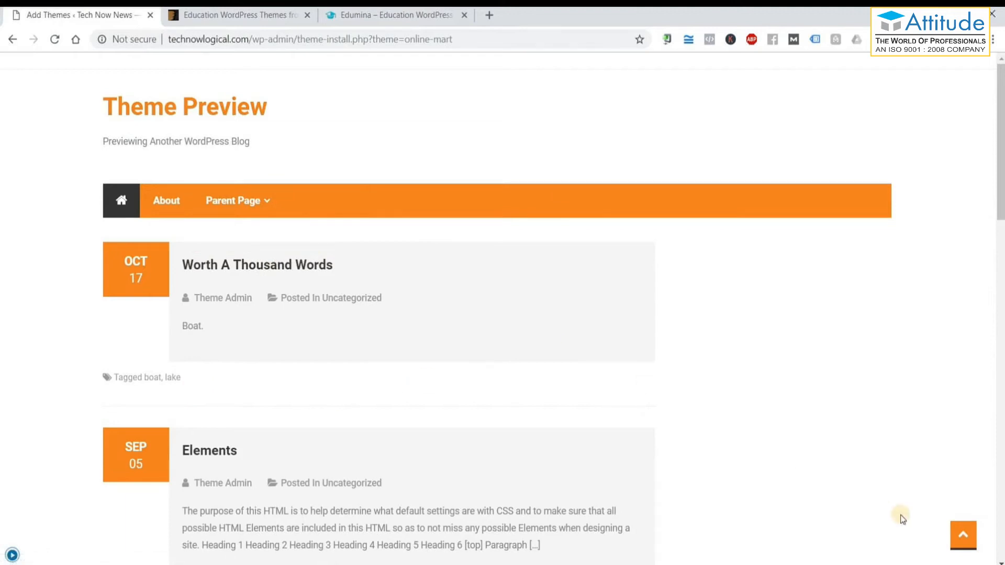
pyautogui.scroll(-5, 902, 519)
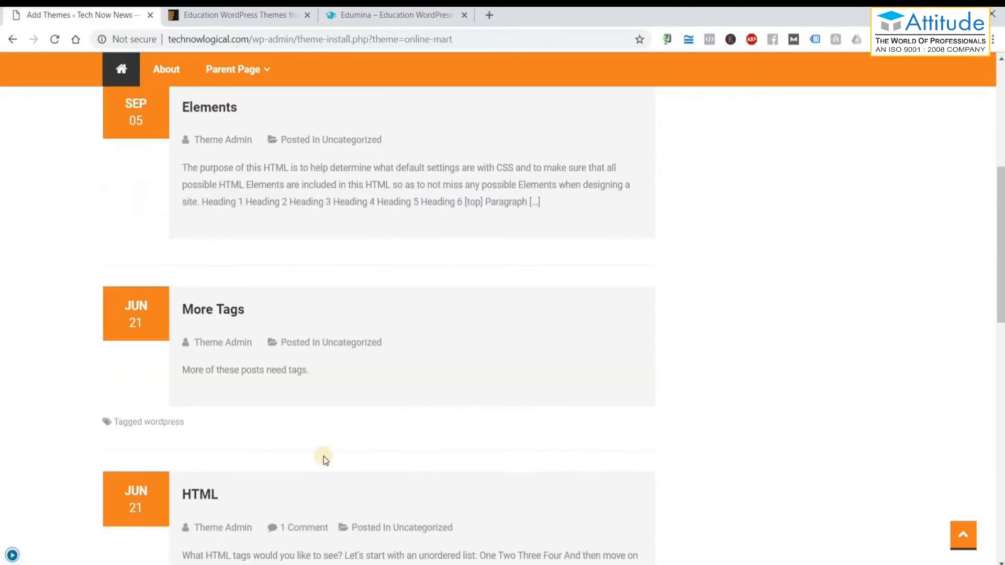
pyautogui.click(12, 556)
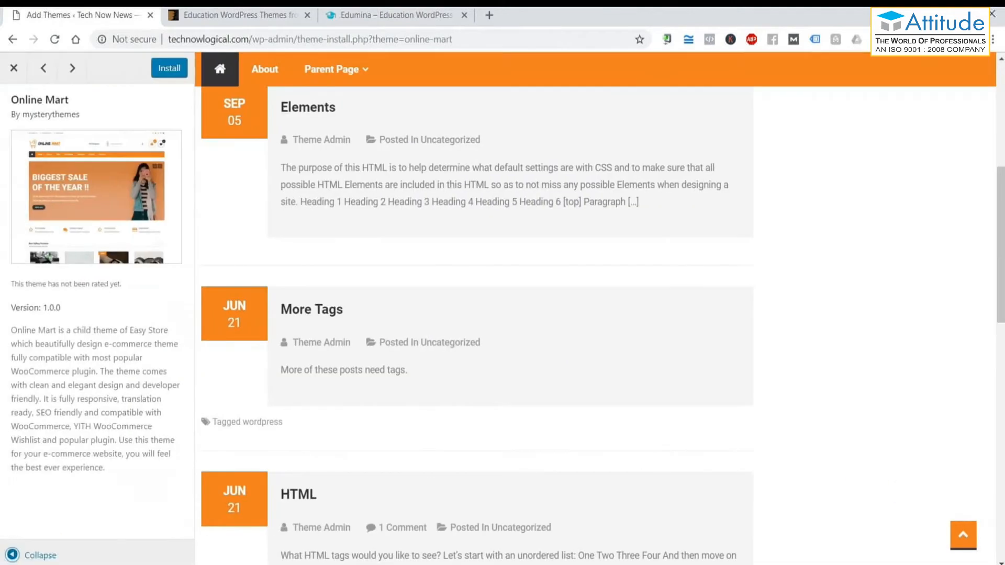
pyautogui.click(21, 66)
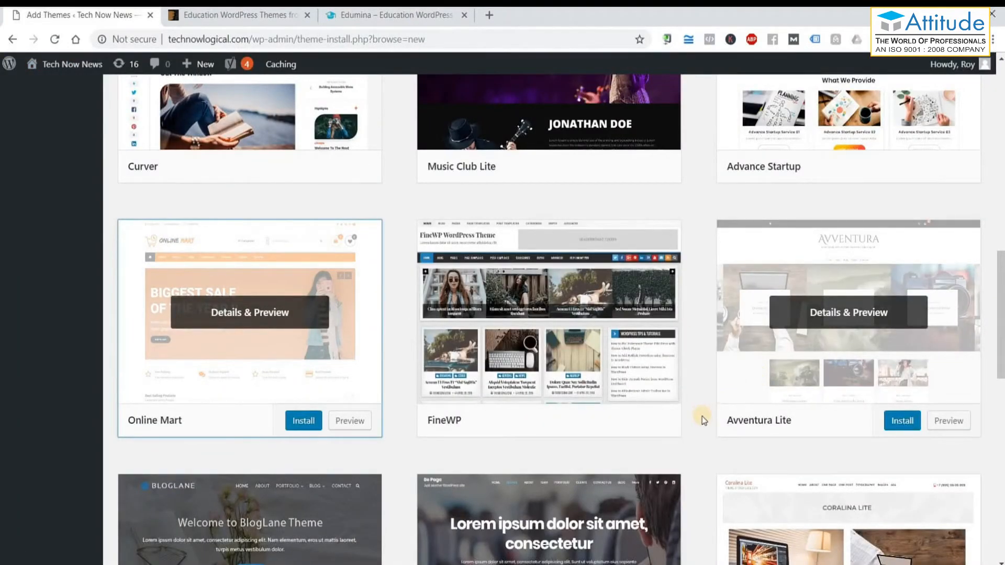
pyautogui.scroll(-2, 702, 419)
pyautogui.scroll(-2, 700, 419)
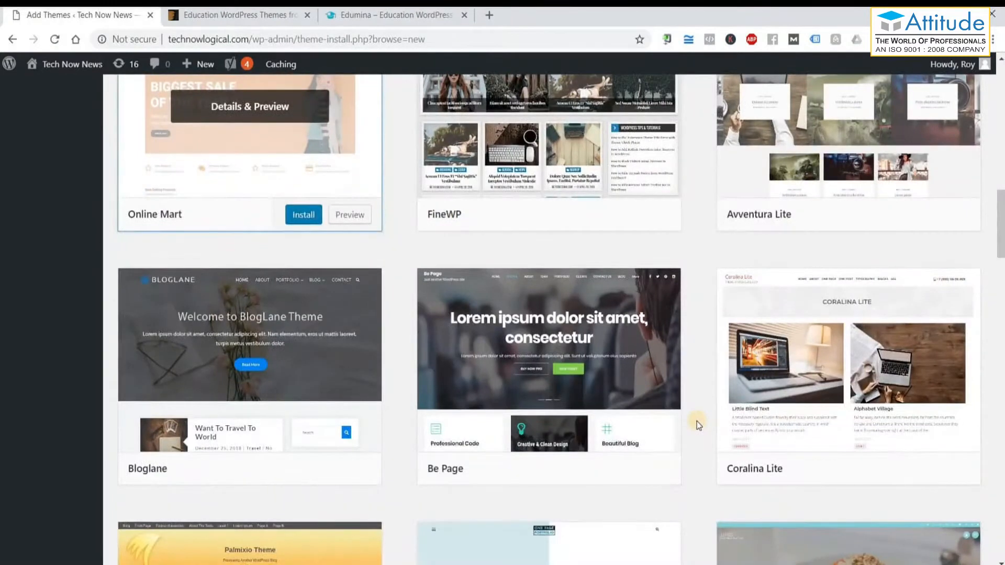
pyautogui.scroll(-4, 695, 425)
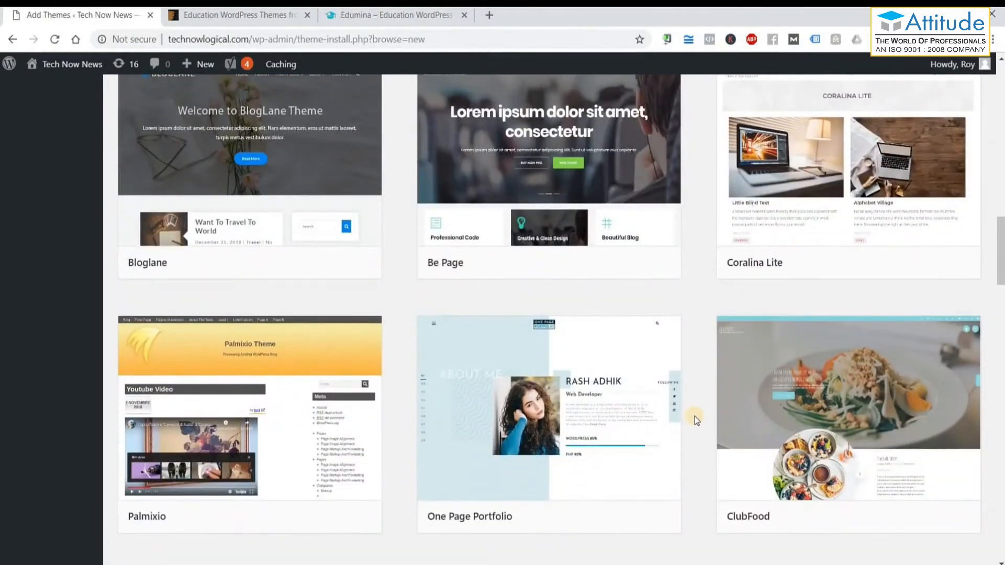
pyautogui.scroll(-6, 695, 416)
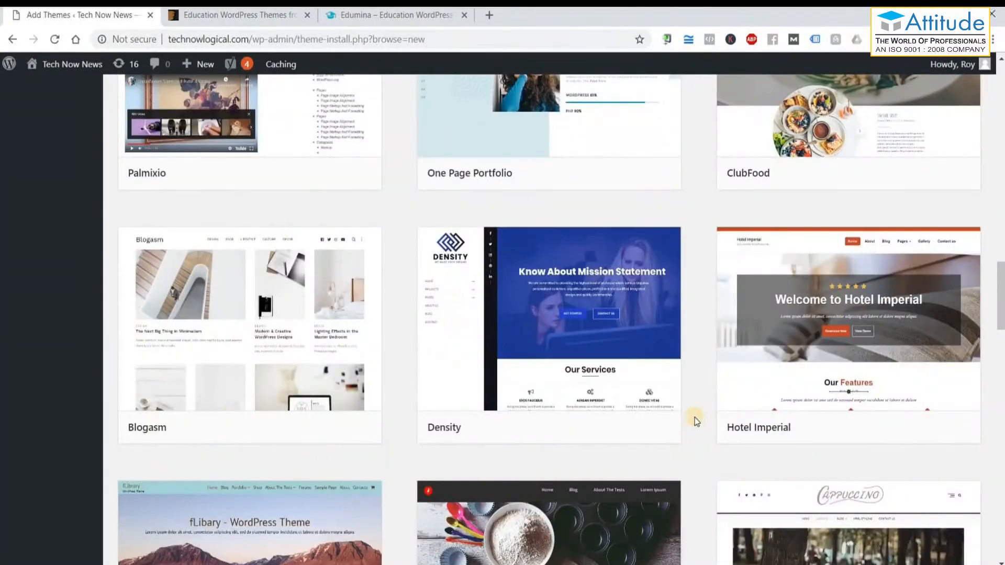
pyautogui.scroll(-5, 695, 417)
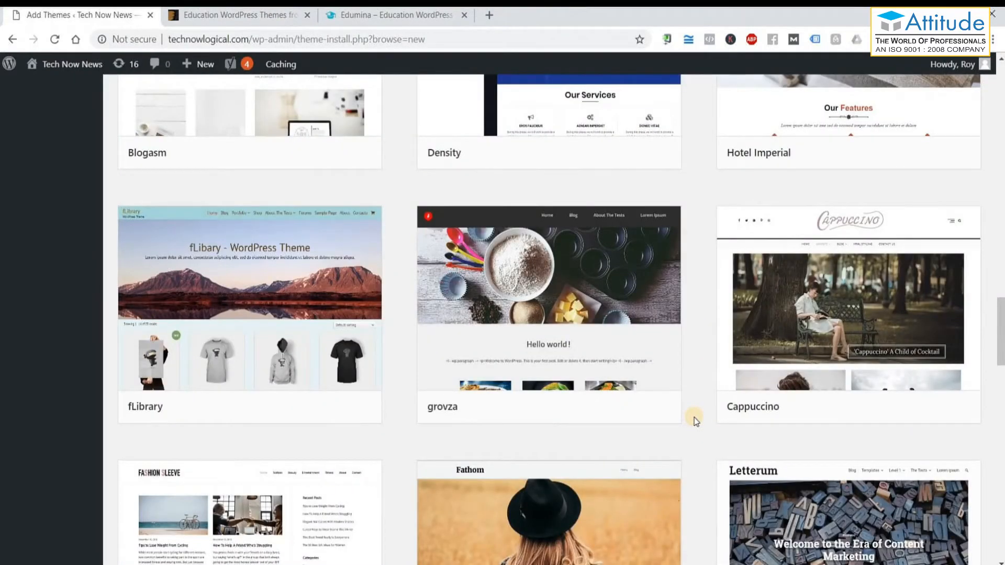
pyautogui.scroll(-6, 695, 419)
pyautogui.scroll(-4, 694, 418)
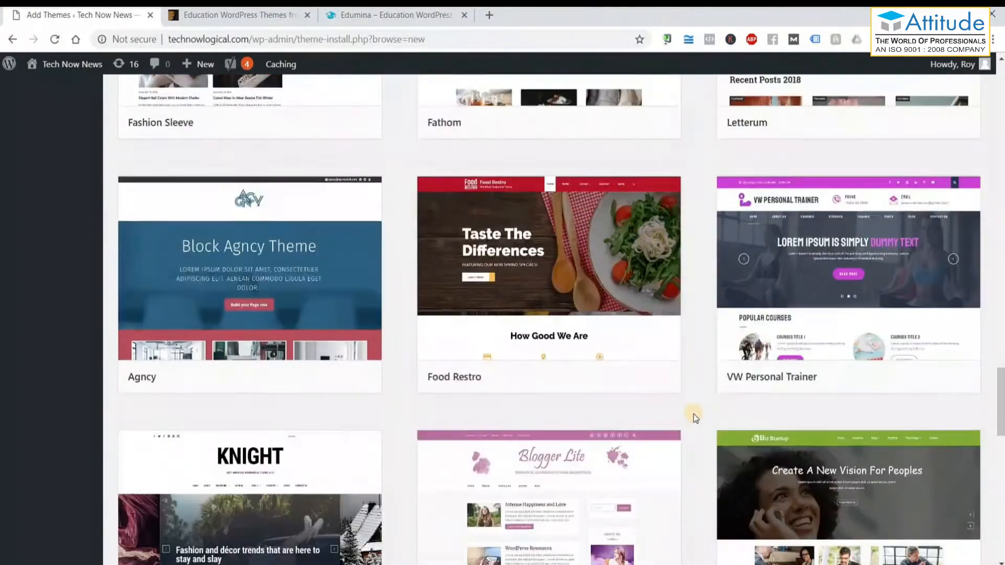
pyautogui.scroll(20, 693, 413)
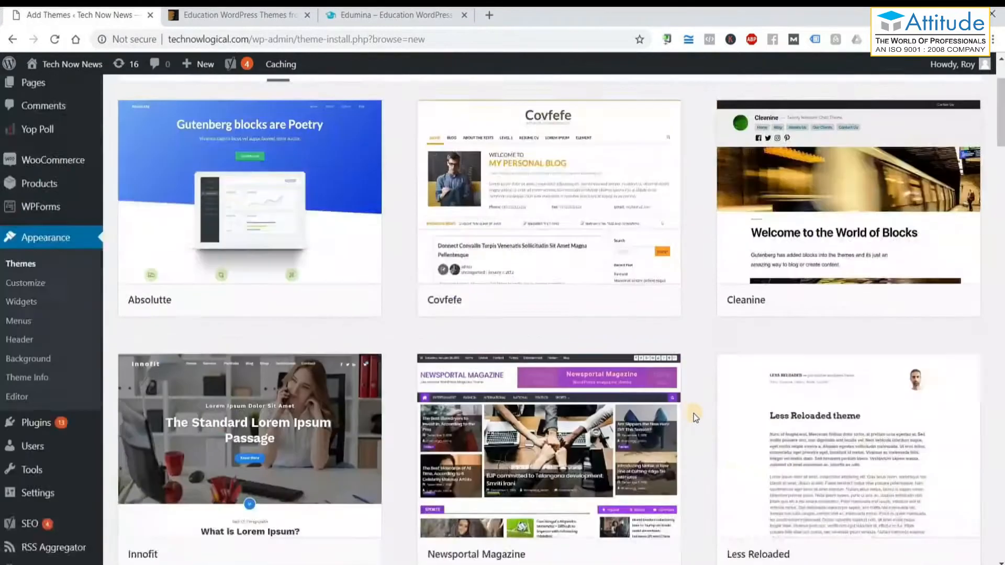
pyautogui.scroll(2, 693, 413)
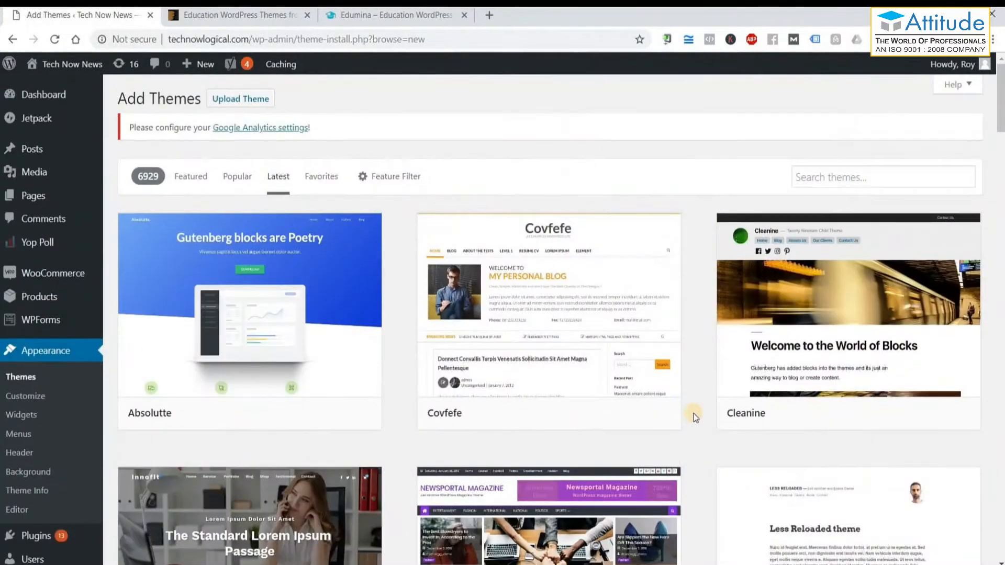
# Search themes for 'enigma parallax', listing Enigma-parallax (Installed) and parallaxis.
pyautogui.click(859, 183)
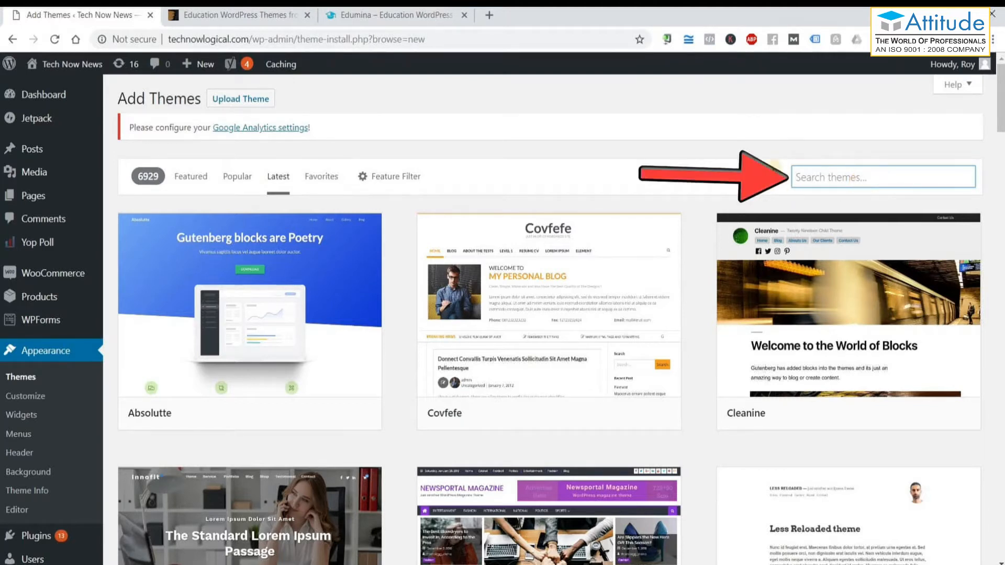
pyautogui.click(815, 155)
pyautogui.click(860, 173)
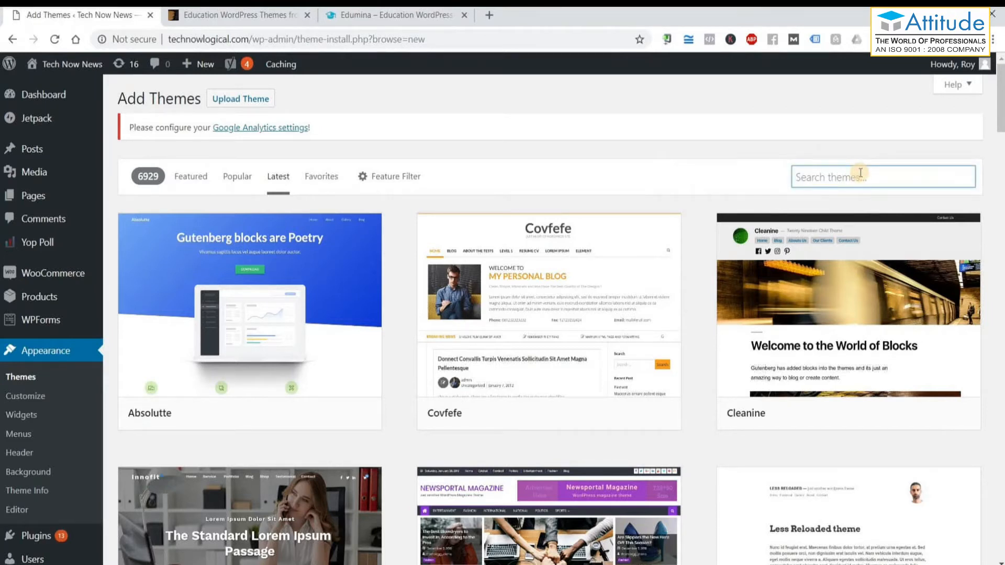
pyautogui.write('enig')
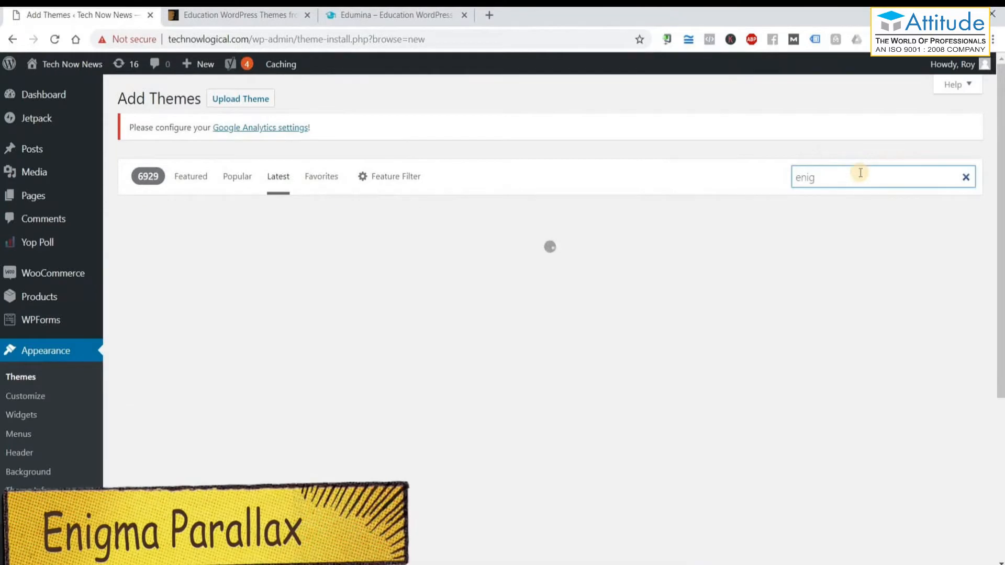
pyautogui.write('ma parallax')
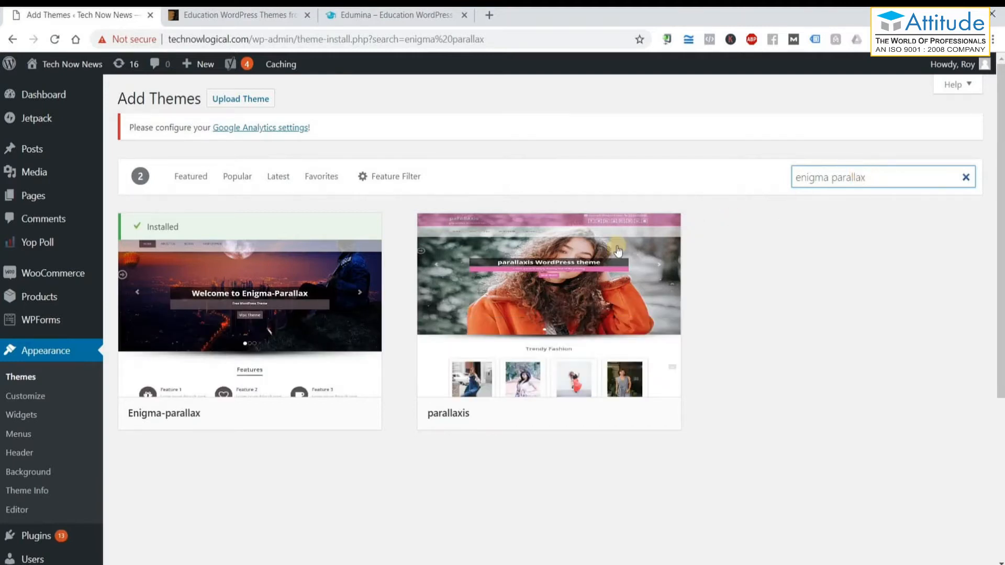
pyautogui.moveTo(255, 333)
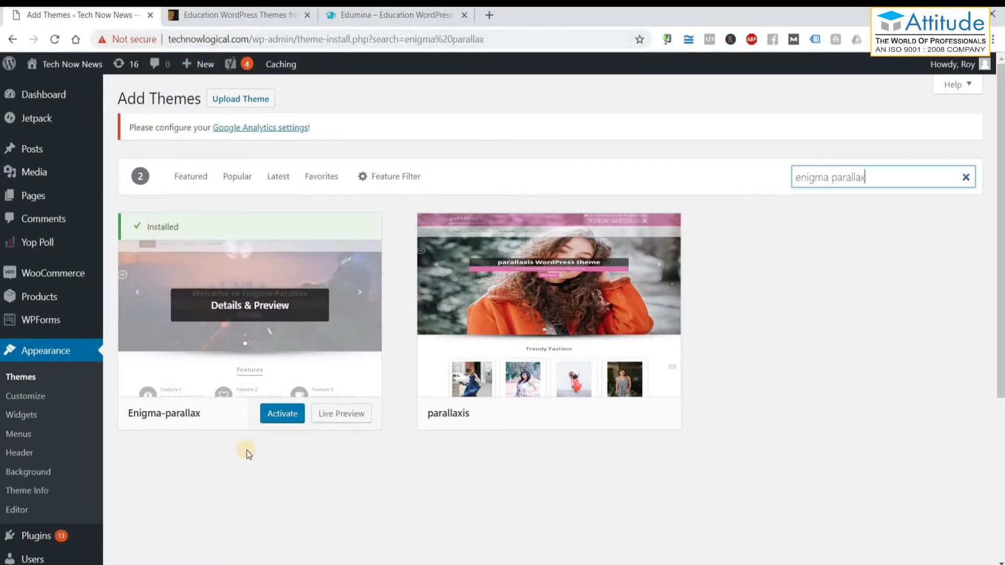
# Activate Enigma-parallax 3.0.4 and check the Themes page shows it as Active.
pyautogui.click(282, 414)
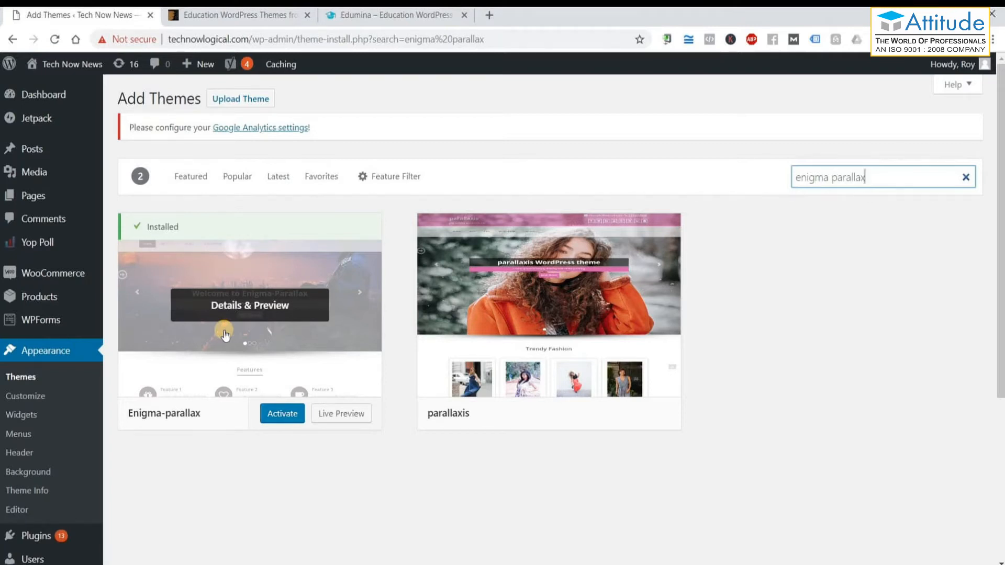
pyautogui.click(277, 419)
pyautogui.click(276, 414)
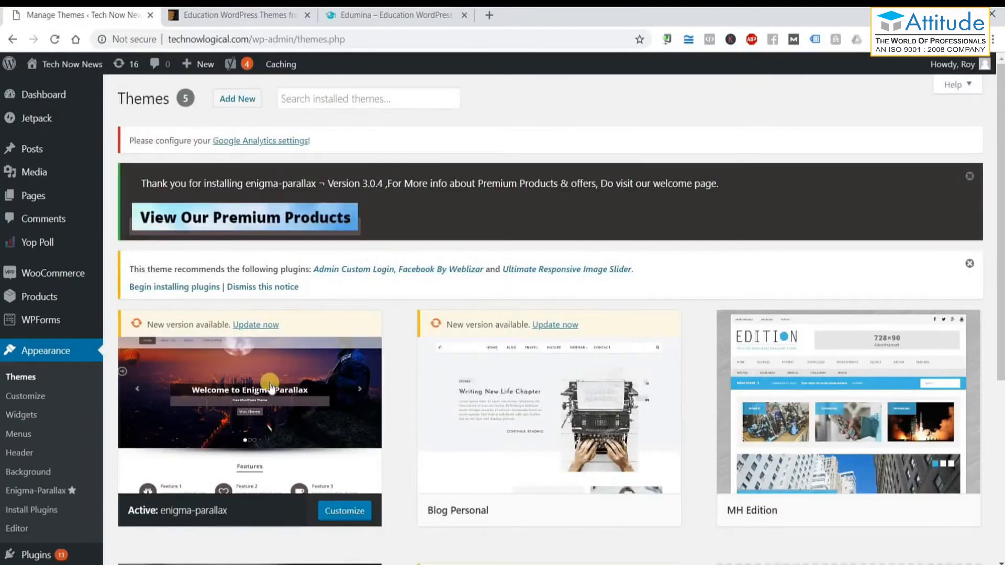
pyautogui.scroll(-1, 267, 387)
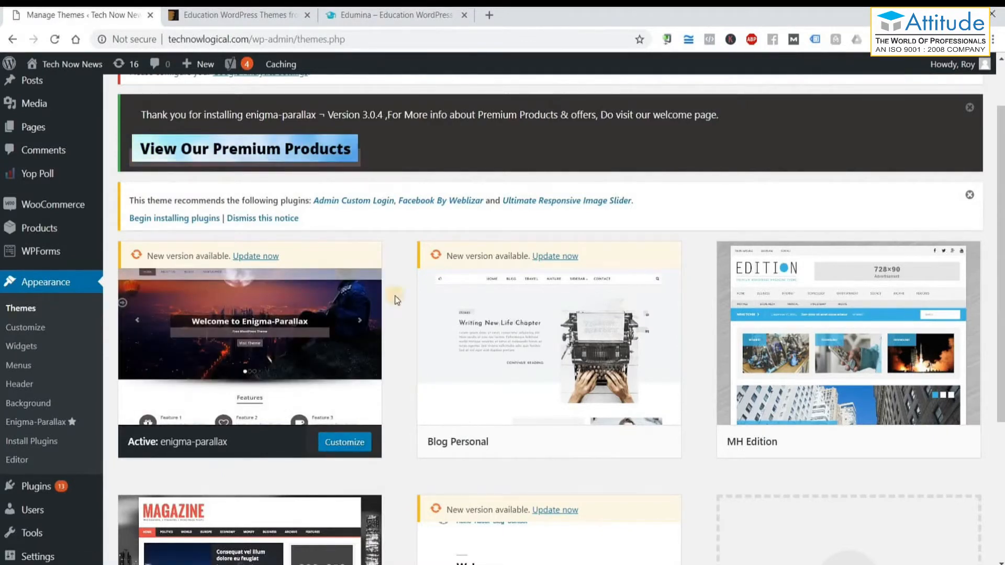
# Open the live Tech Now News site in a new browser tab.
pyautogui.moveTo(51, 69)
pyautogui.click(48, 89)
pyautogui.rightClick(48, 90)
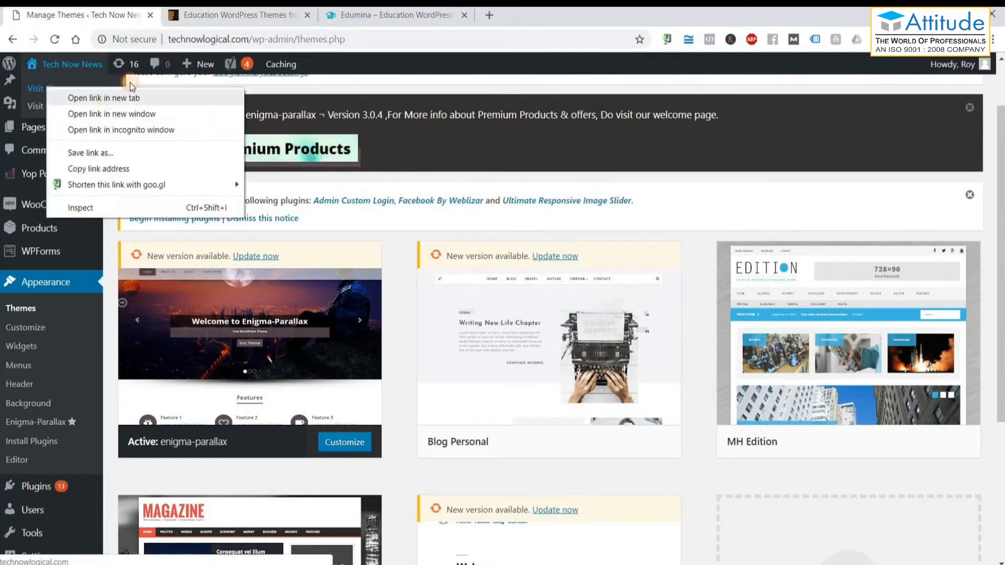
pyautogui.click(73, 97)
pyautogui.click(208, 18)
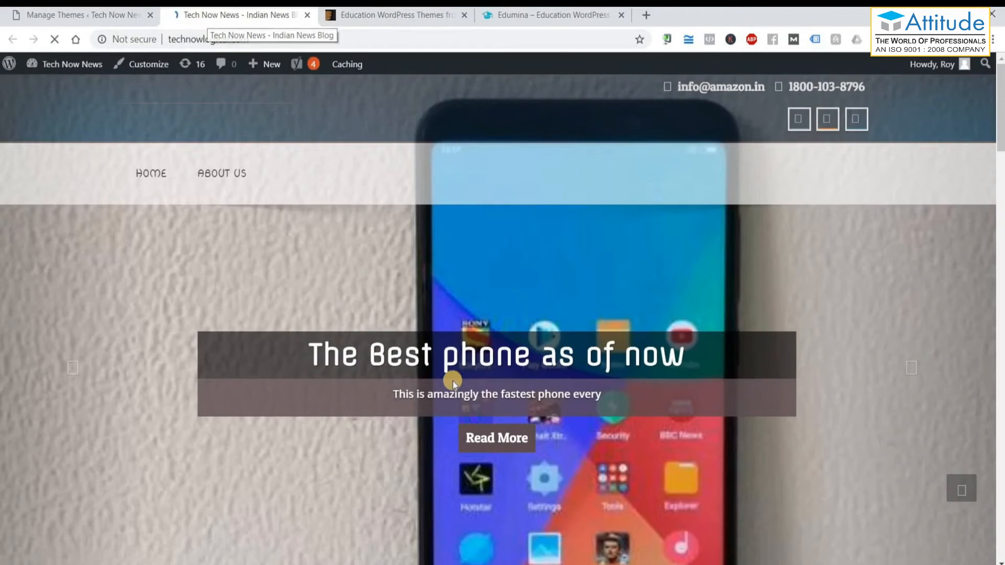
# Scroll through the live site, then close its tab to return to Manage Themes.
pyautogui.scroll(-5, 455, 384)
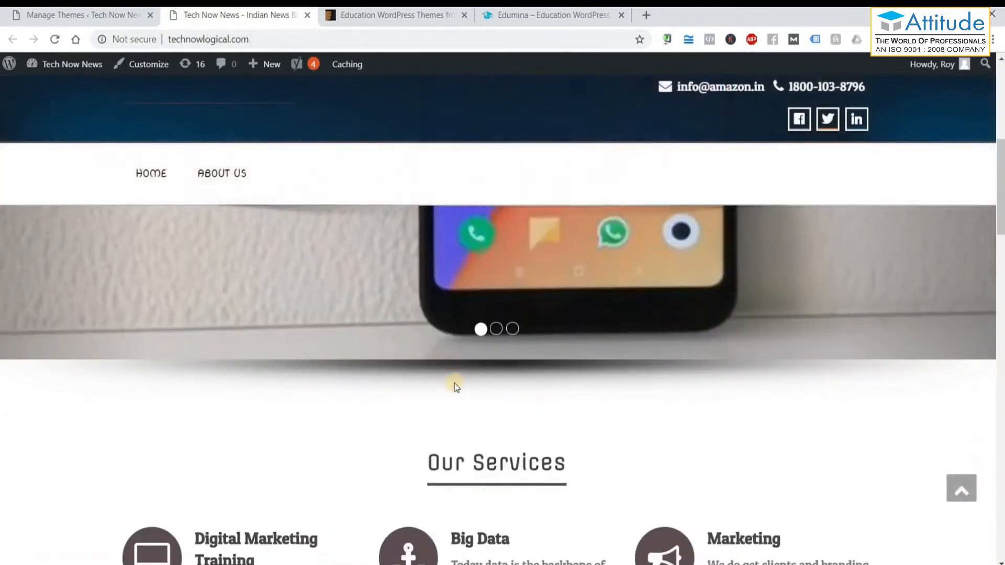
pyautogui.scroll(5, 455, 383)
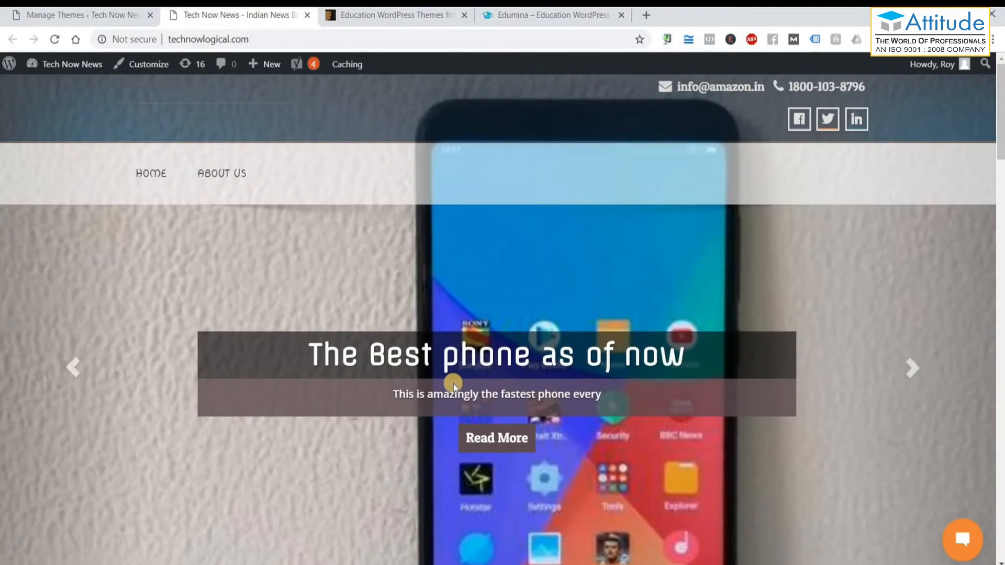
pyautogui.scroll(-3, 453, 385)
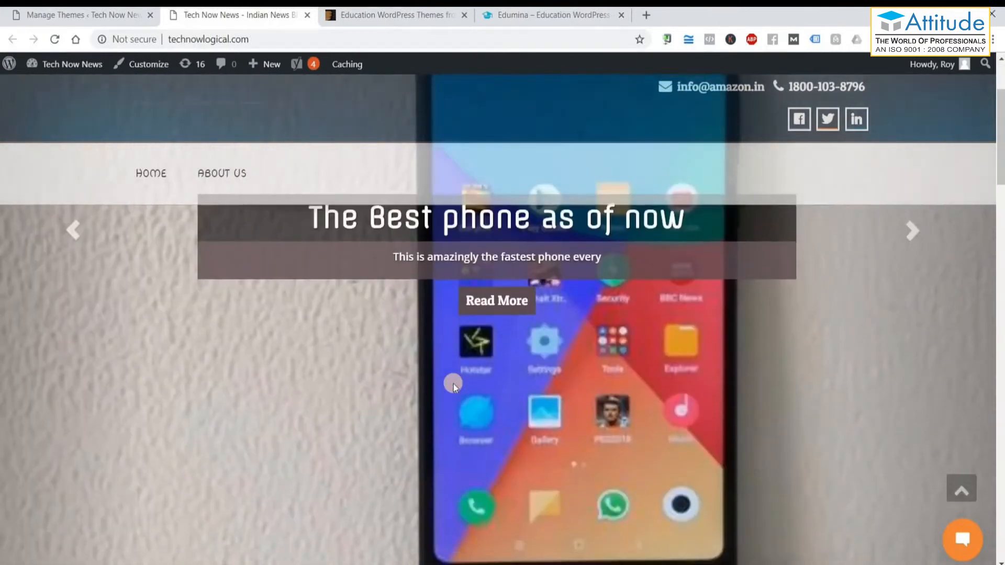
pyautogui.scroll(-5, 450, 388)
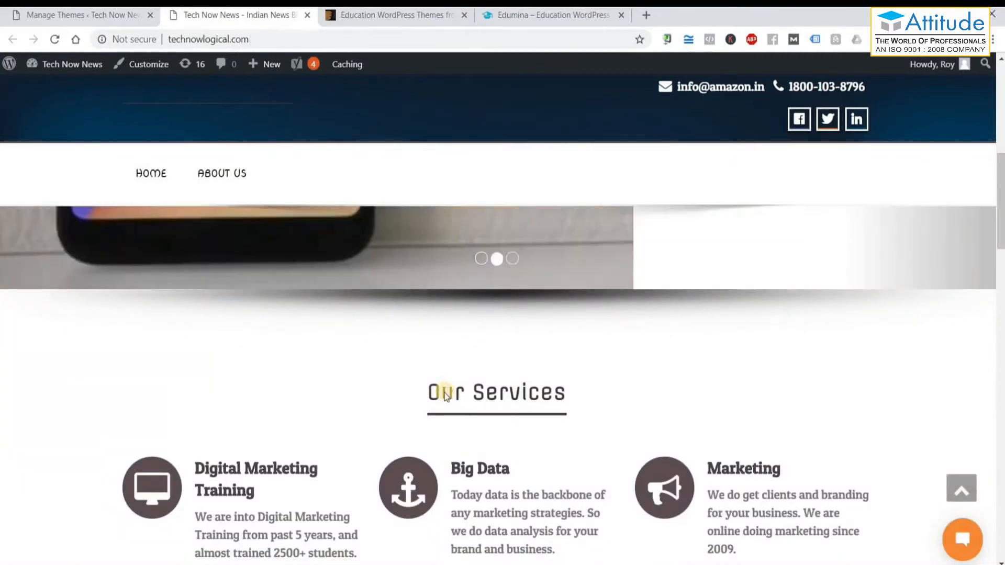
pyautogui.scroll(-2, 446, 393)
pyautogui.scroll(-3, 446, 393)
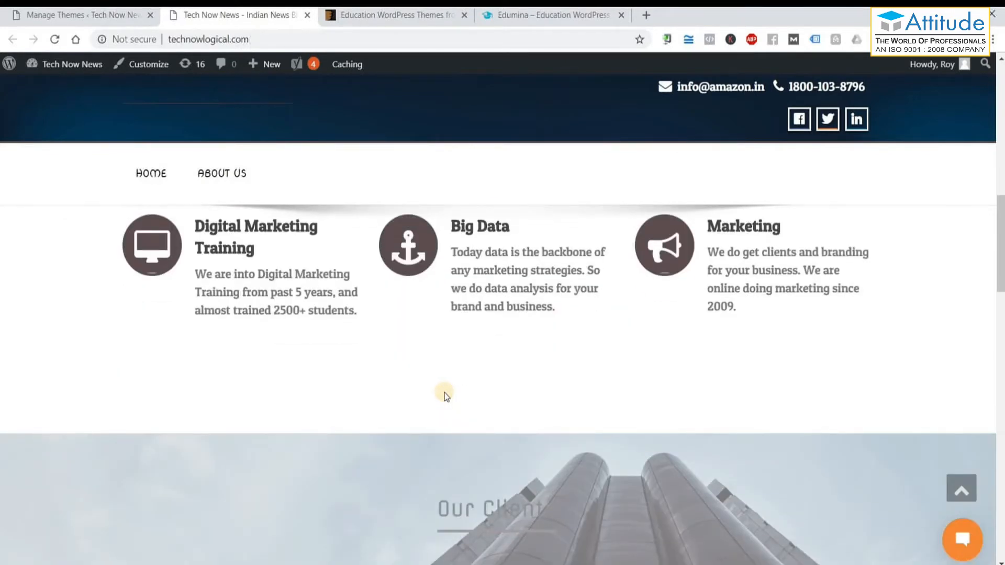
pyautogui.scroll(-10, 444, 394)
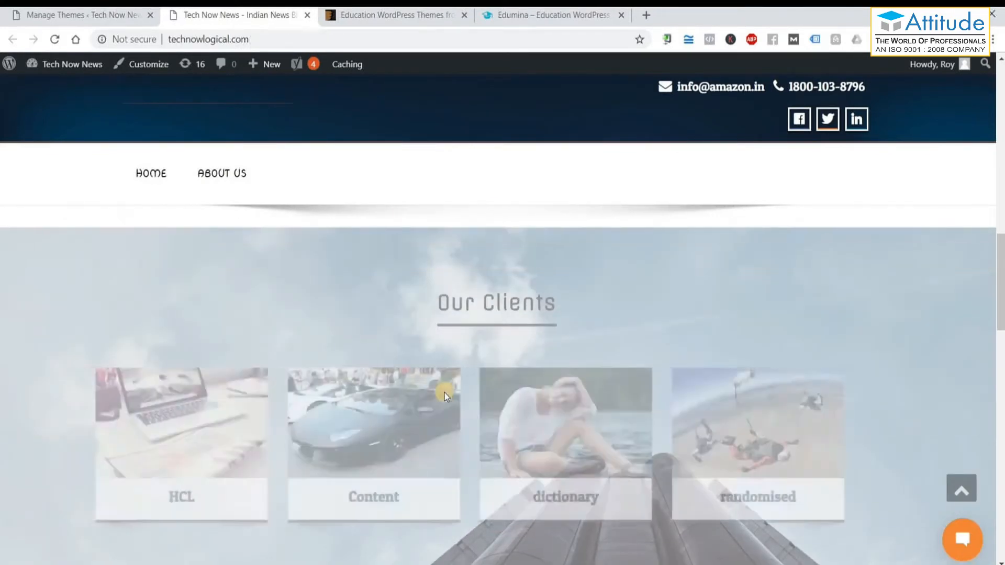
pyautogui.scroll(-8, 445, 393)
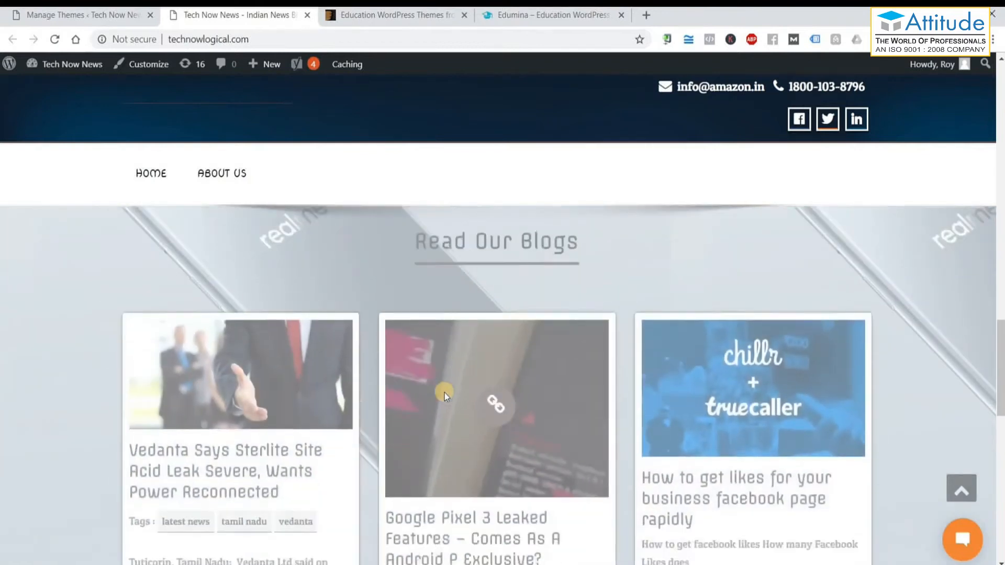
pyautogui.scroll(-7, 435, 401)
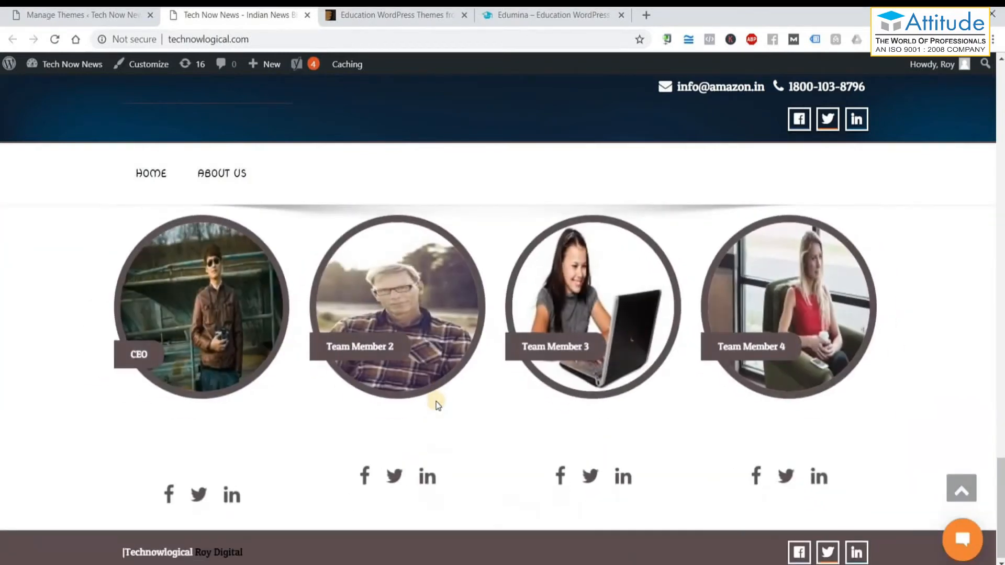
pyautogui.scroll(20, 438, 405)
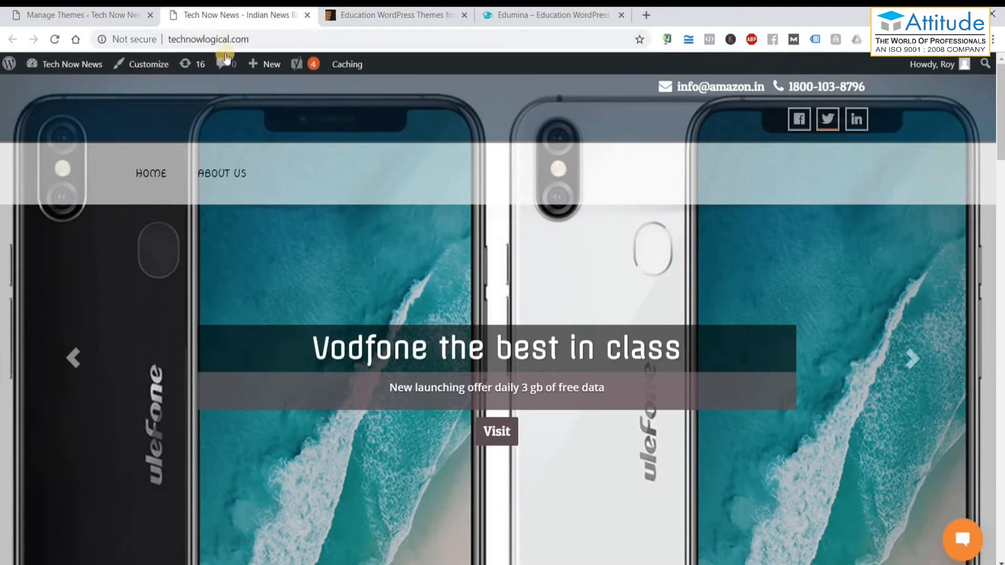
pyautogui.click(308, 15)
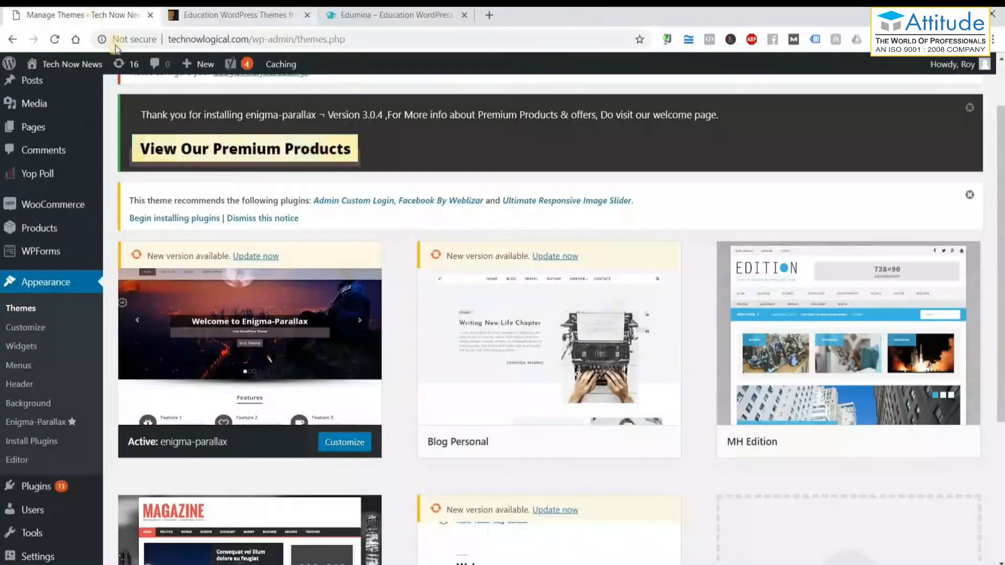
# Customize Enigma-parallax and remove the circular Roy Digital logo under Site Identity.
pyautogui.click(353, 447)
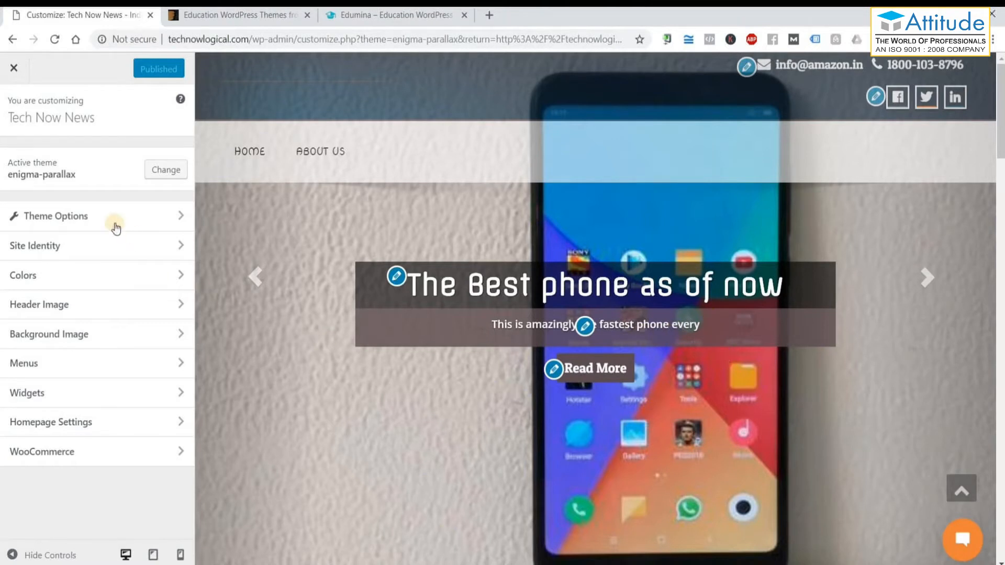
pyautogui.click(63, 247)
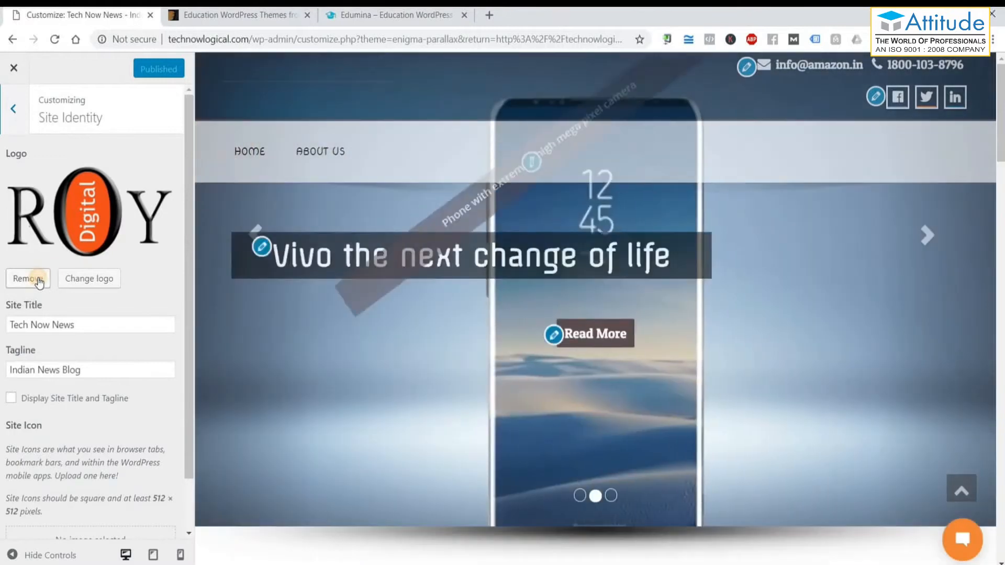
pyautogui.click(33, 278)
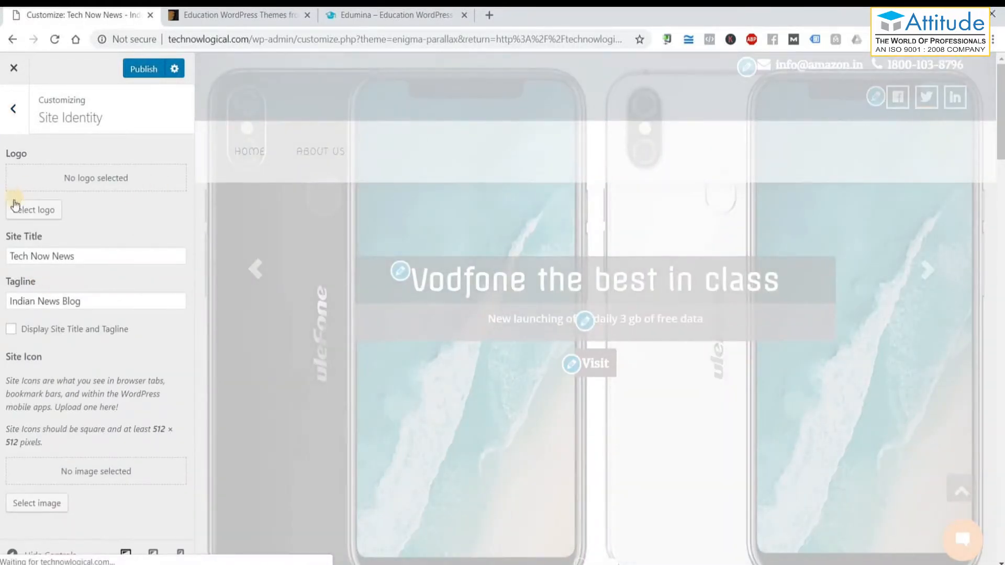
# Pick the Roy Digital wordmark from the Media Library as the logo and confirm the crop.
pyautogui.click(34, 212)
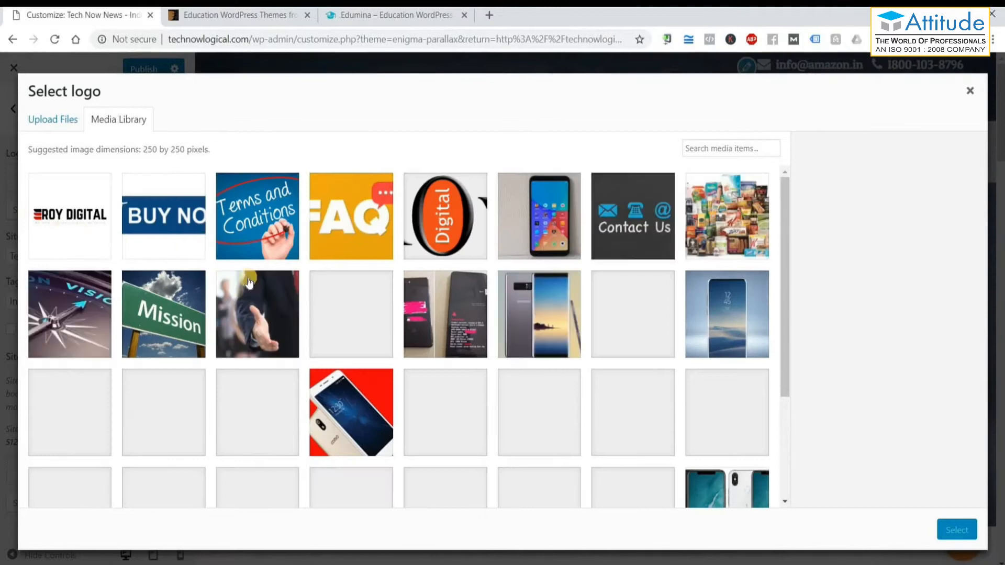
pyautogui.click(78, 244)
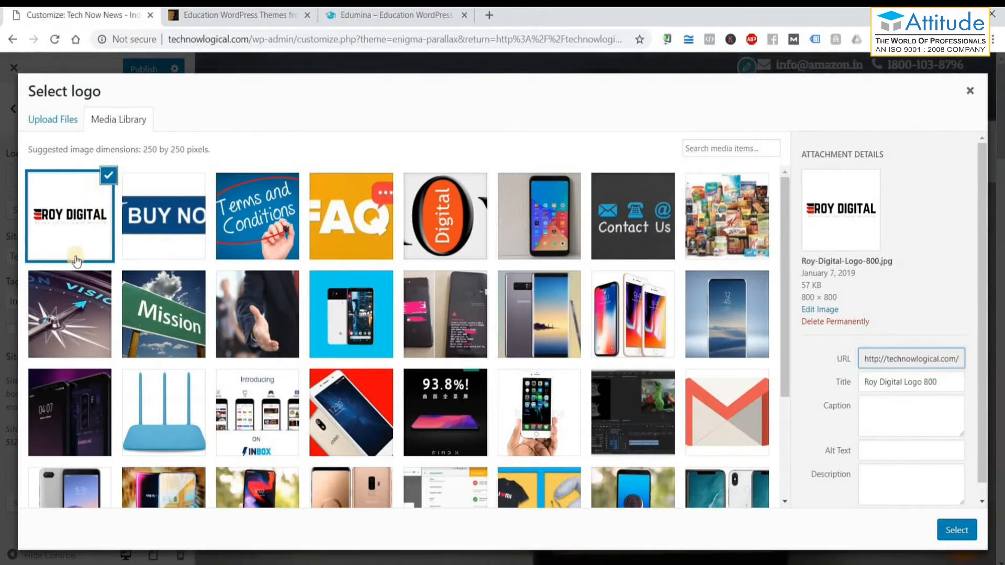
pyautogui.click(942, 533)
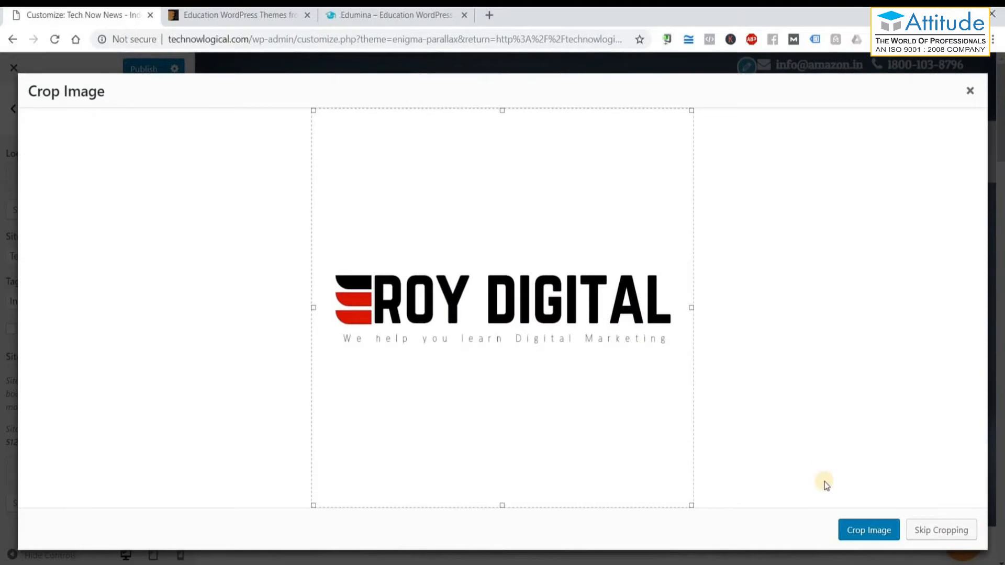
pyautogui.click(943, 533)
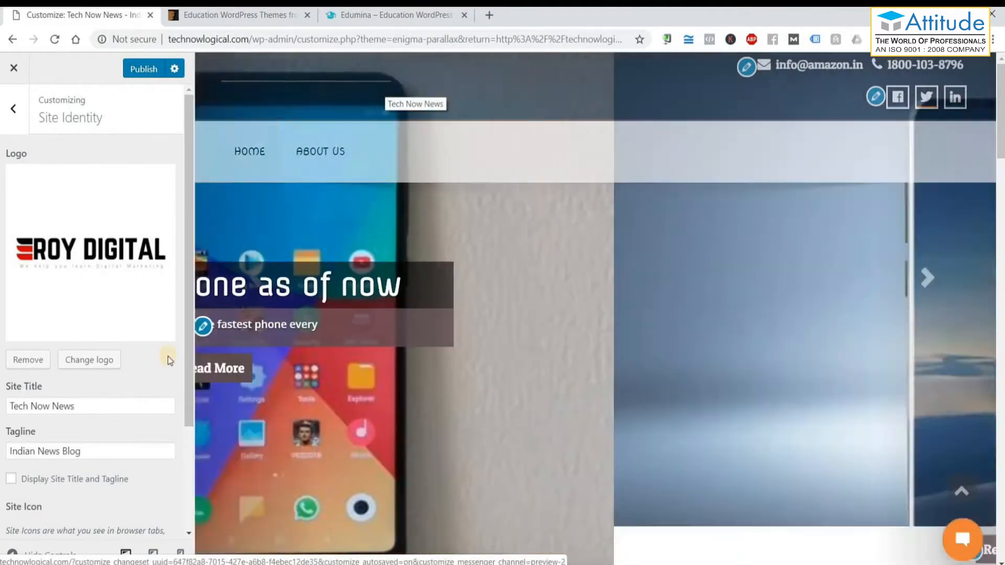
# Under Theme Options > Theme General Options, set Logo Height and Logo Width to 200px.
pyautogui.scroll(-3, 141, 326)
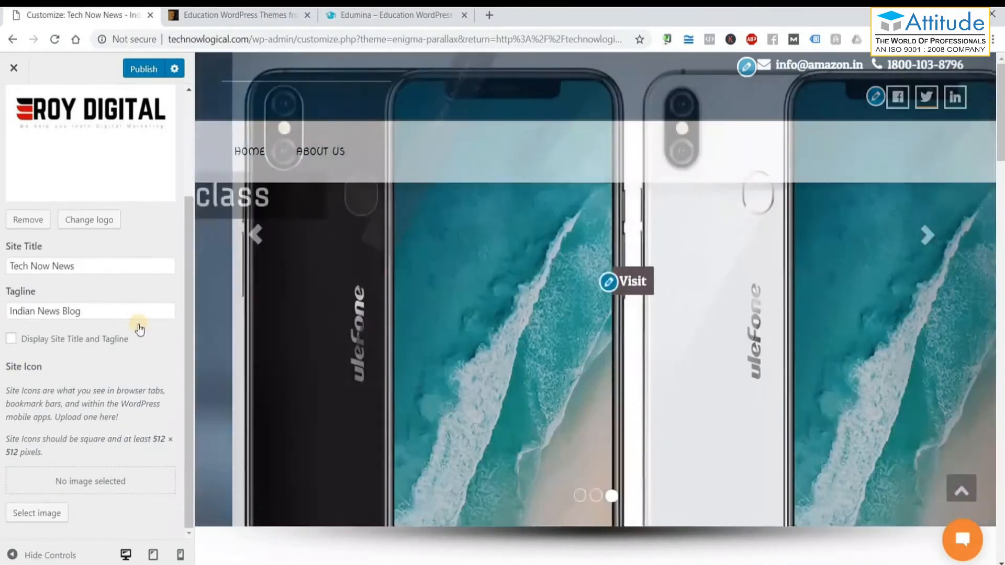
pyautogui.scroll(3, 139, 325)
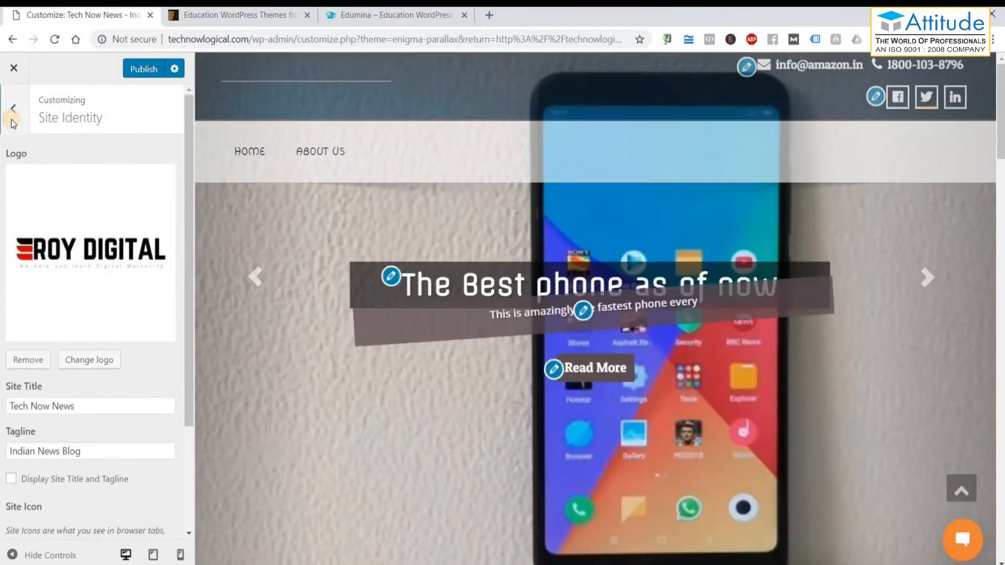
pyautogui.click(14, 109)
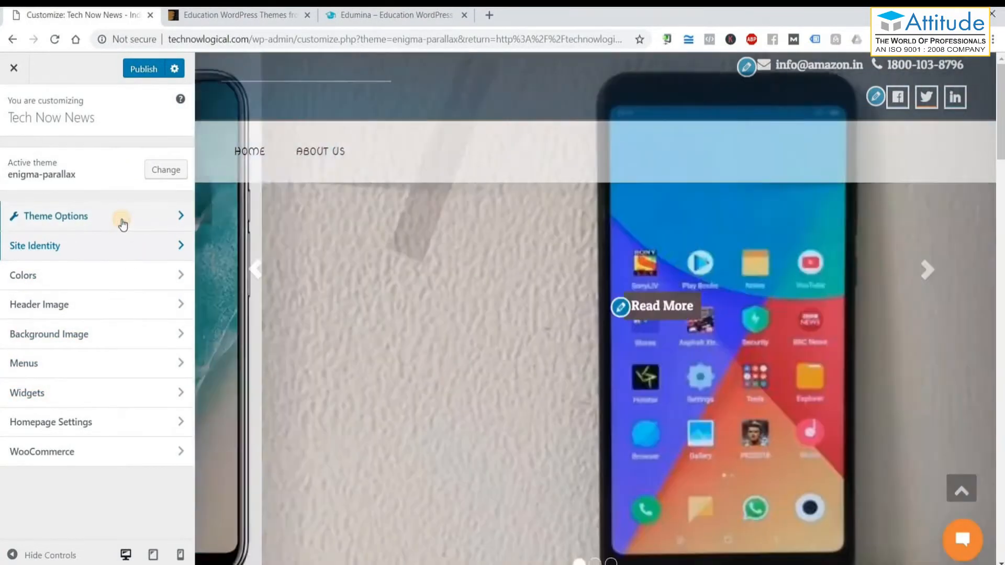
pyautogui.click(123, 227)
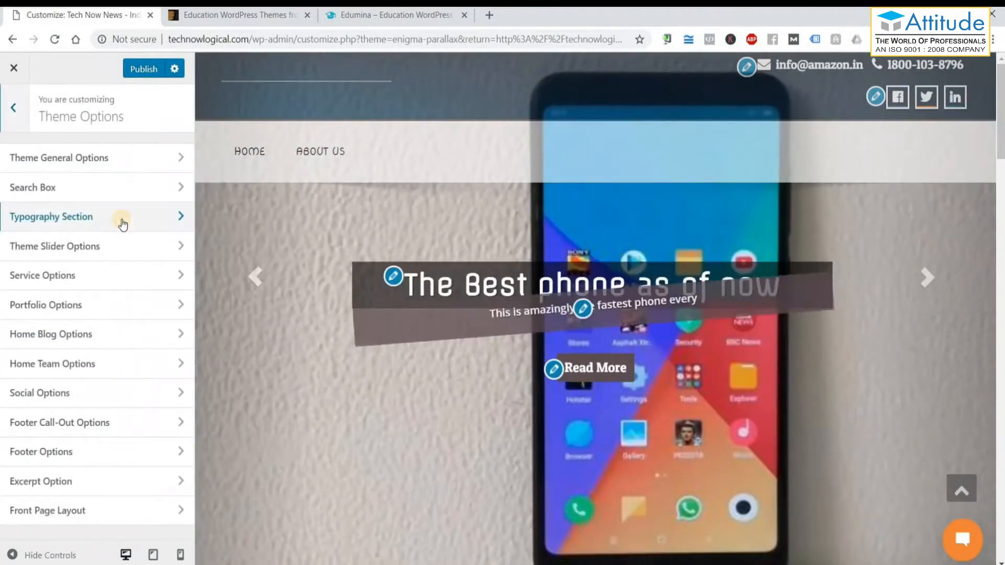
pyautogui.click(139, 164)
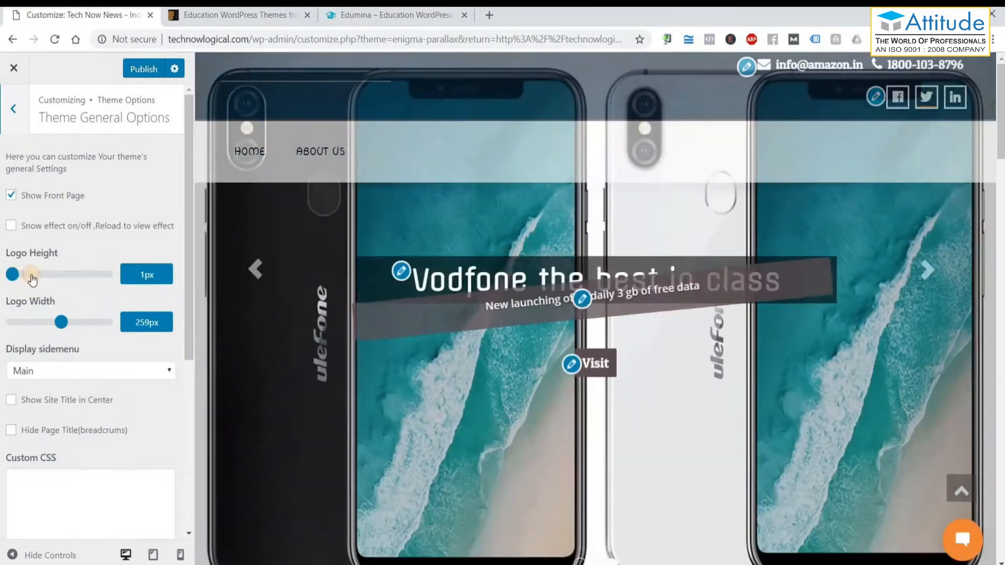
pyautogui.moveTo(12, 274); pyautogui.dragTo(51, 282)
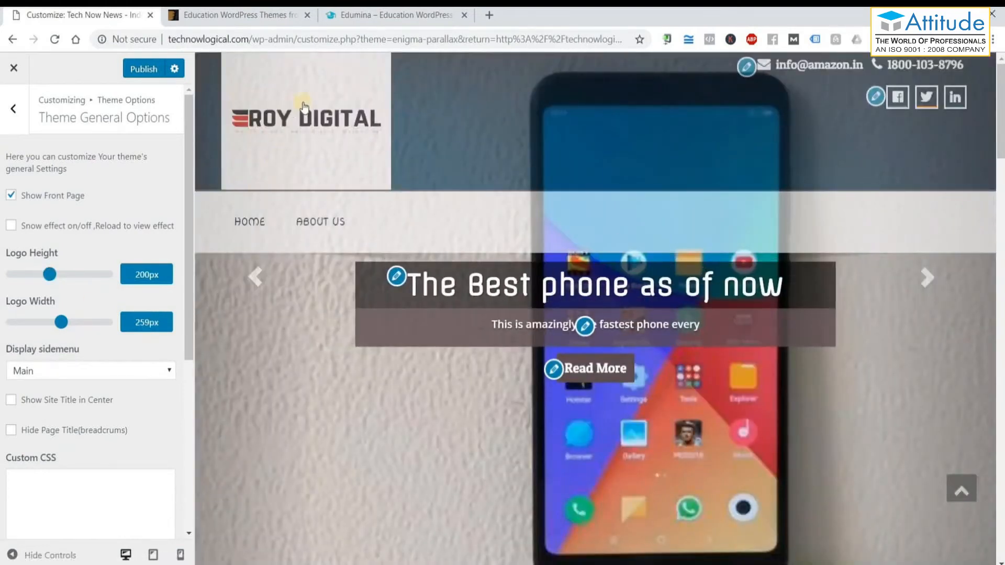
pyautogui.moveTo(61, 324); pyautogui.dragTo(50, 326)
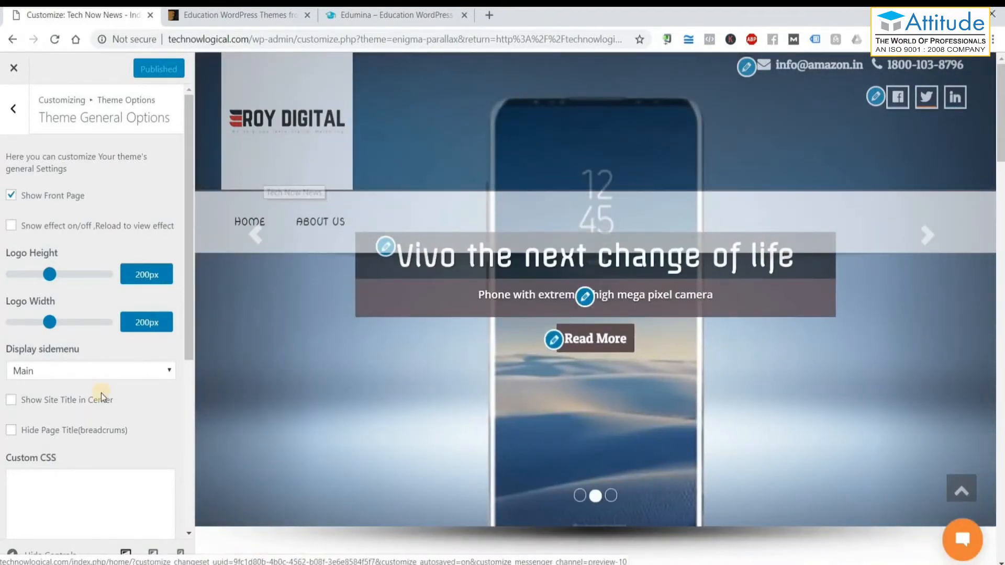
pyautogui.scroll(-5, 101, 393)
pyautogui.scroll(5, 104, 394)
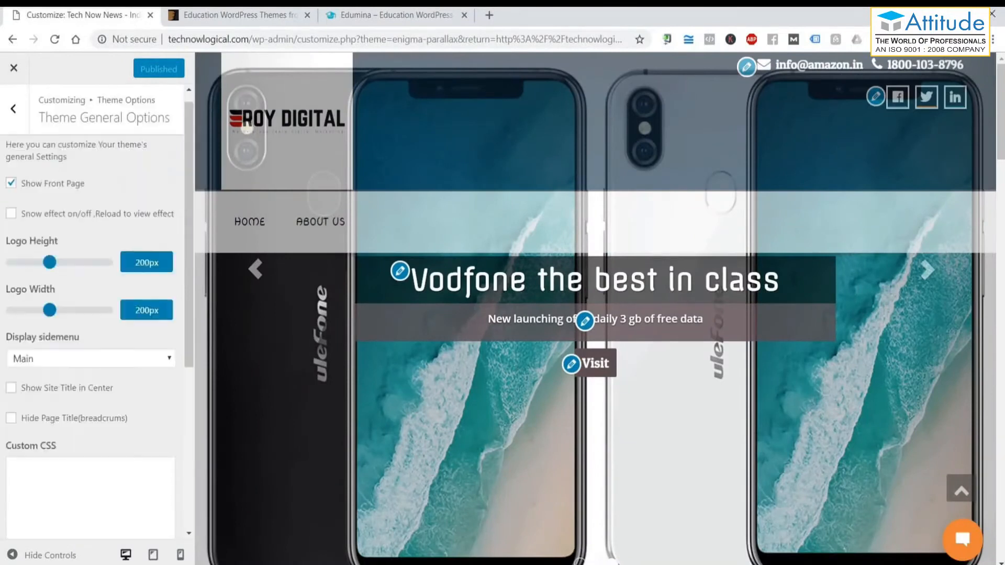
# Recheck the Roy Digital logo in Site Identity, then return to the main Customizer sections.
pyautogui.click(14, 106)
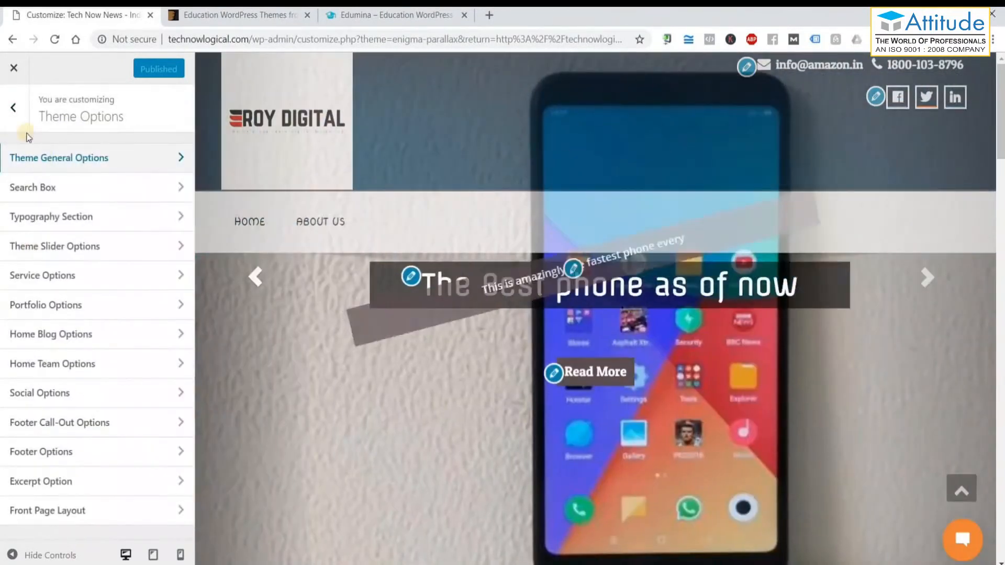
pyautogui.click(14, 109)
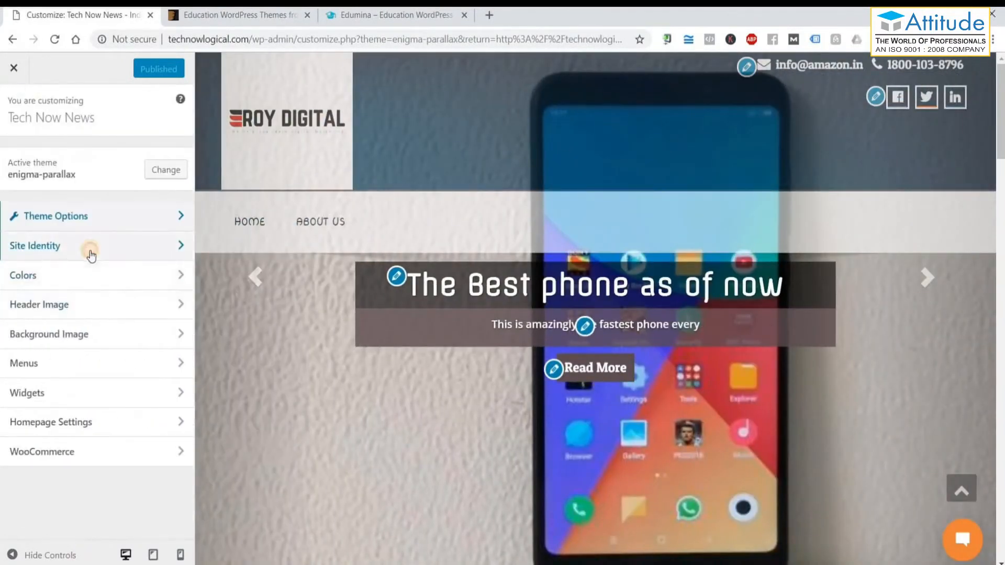
pyautogui.click(90, 253)
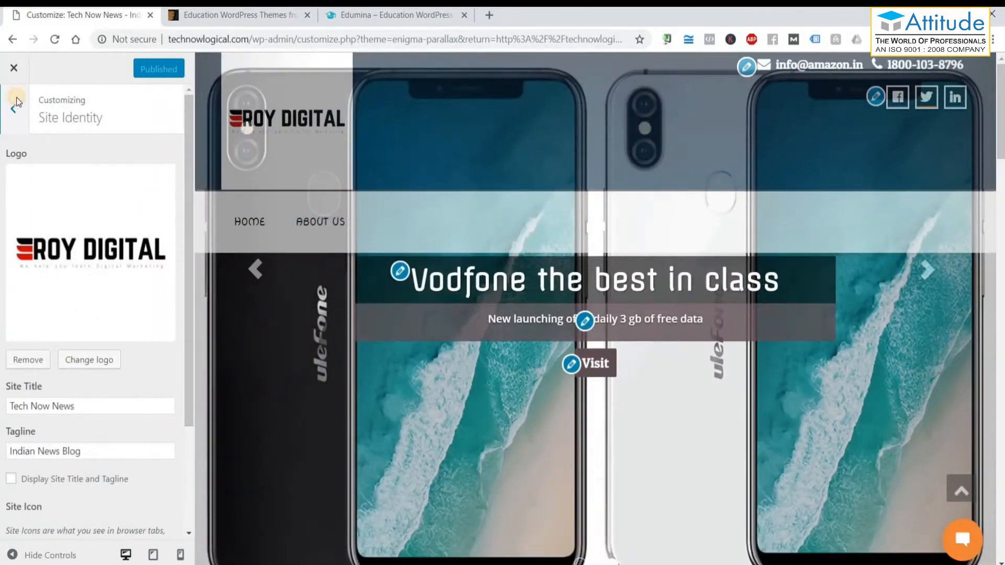
pyautogui.click(17, 99)
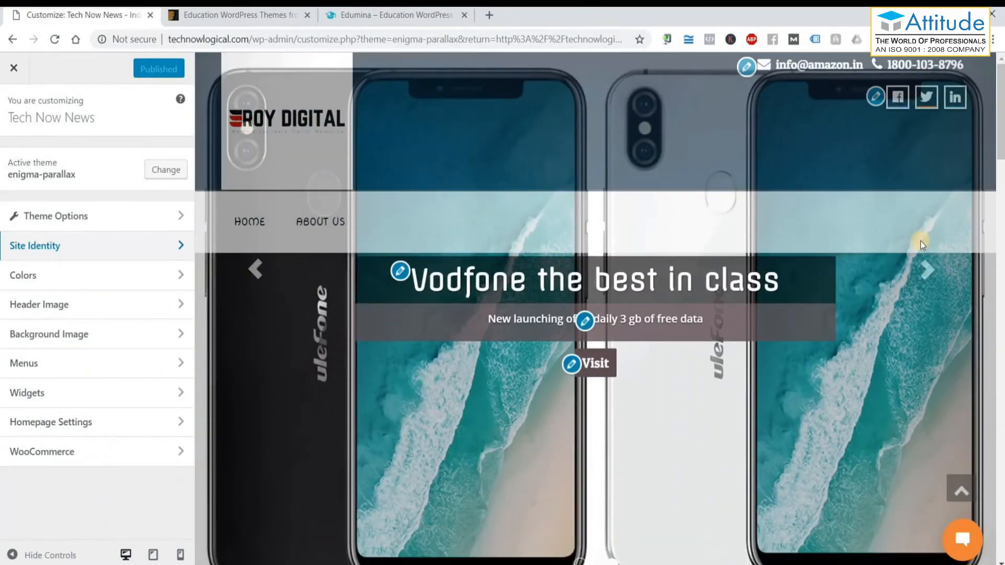
# Scroll through the site preview, then restore the collapsed Customizer sidebar.
pyautogui.scroll(-5, 916, 255)
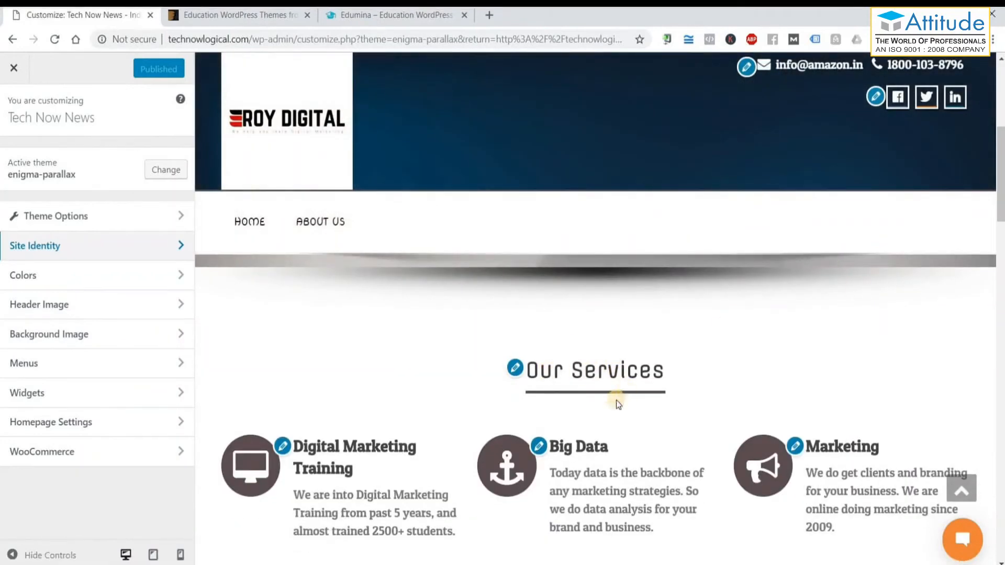
pyautogui.scroll(-3, 314, 396)
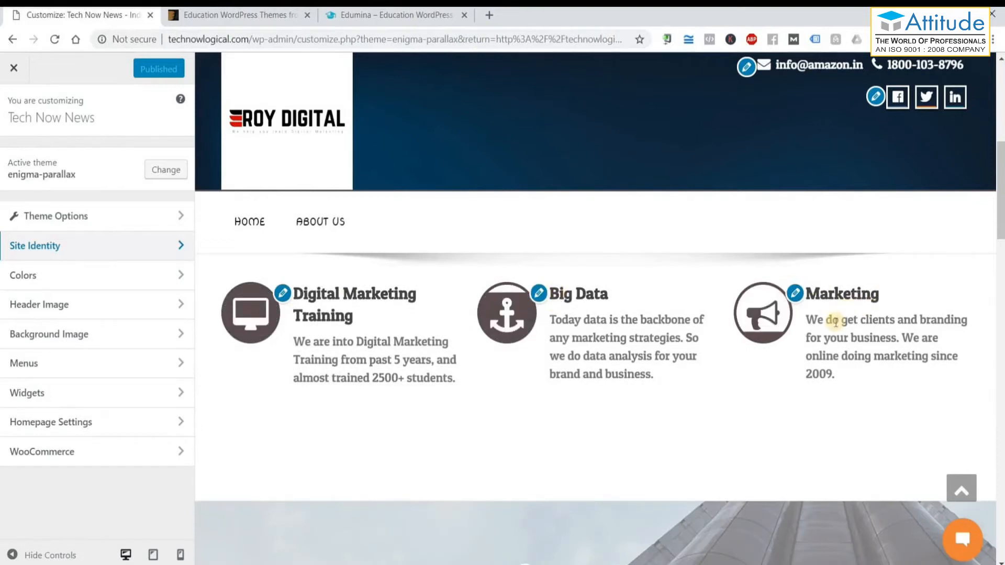
pyautogui.scroll(1, 836, 322)
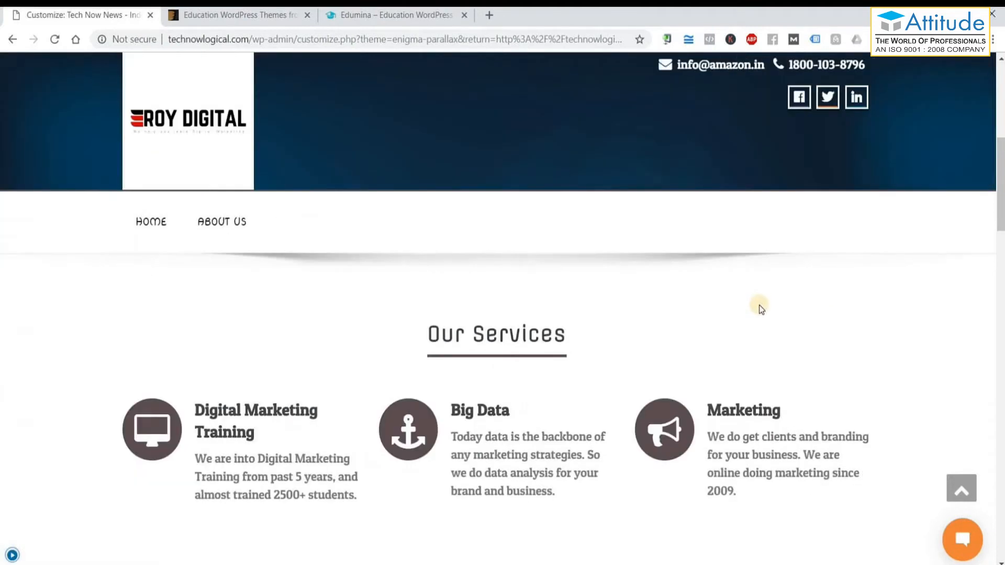
pyautogui.scroll(-5, 761, 309)
pyautogui.scroll(2, 761, 309)
pyautogui.scroll(-5, 761, 309)
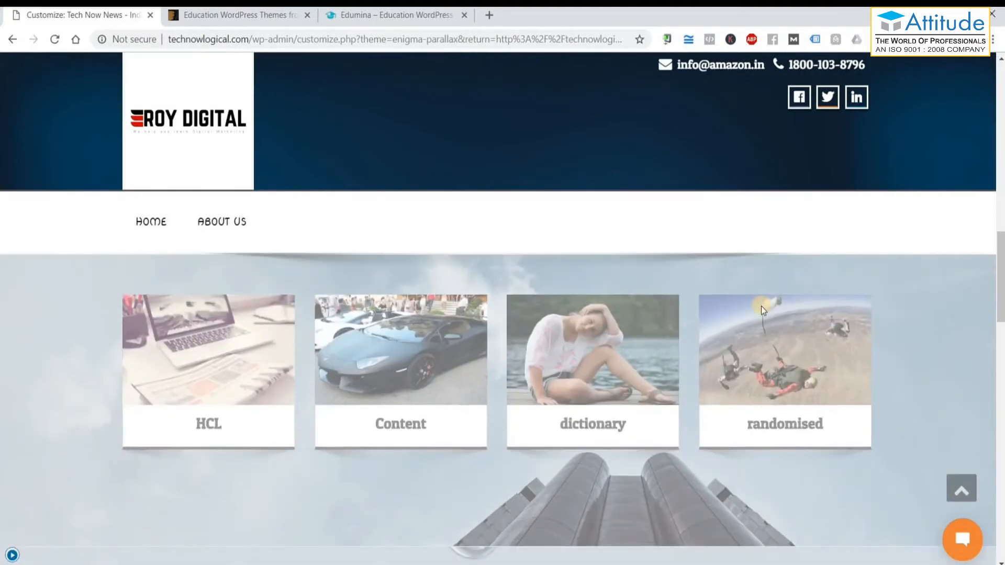
pyautogui.scroll(-8, 761, 309)
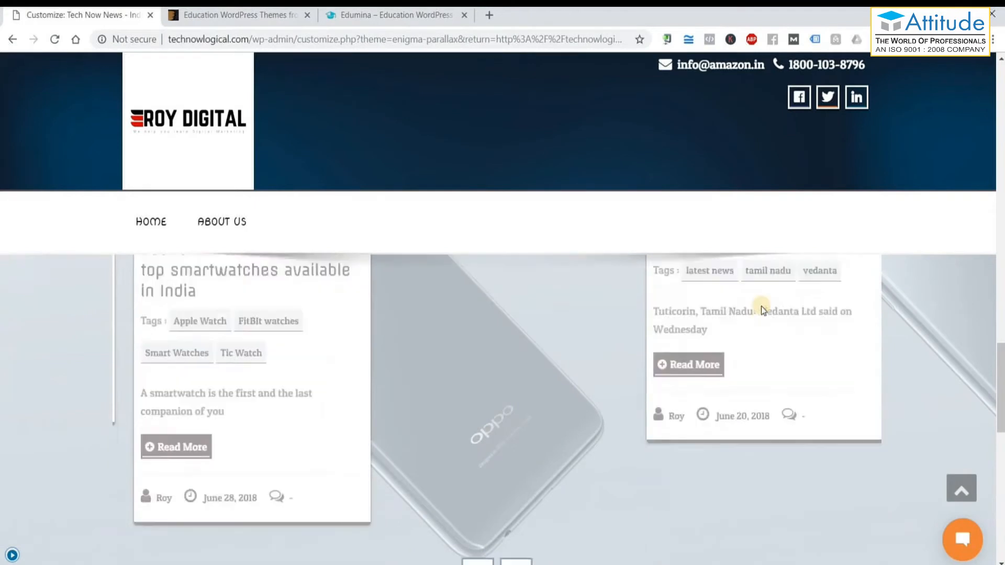
pyautogui.scroll(-10, 761, 308)
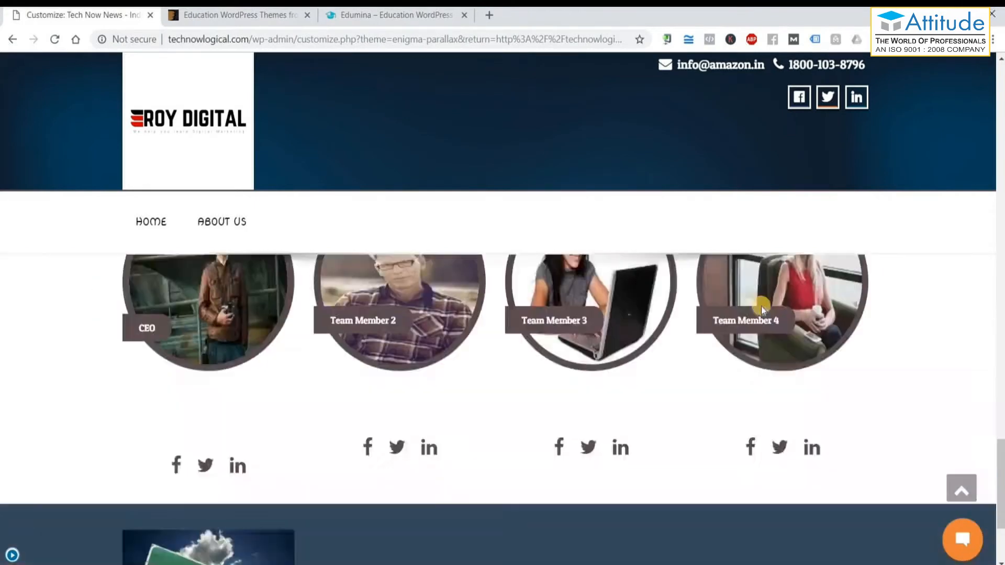
pyautogui.scroll(3, 762, 306)
pyautogui.scroll(-1, 762, 306)
pyautogui.scroll(4, 761, 307)
pyautogui.scroll(-5, 761, 307)
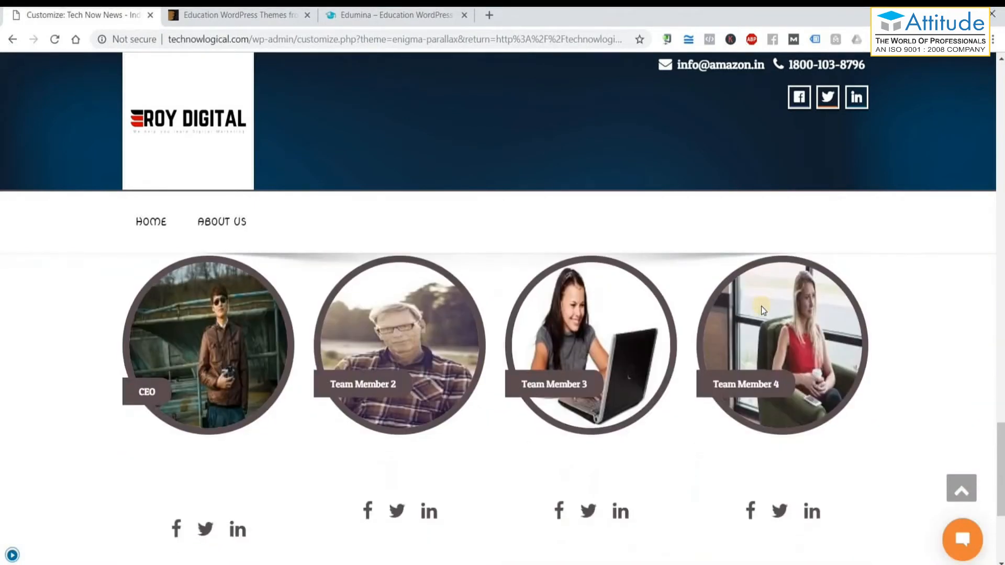
pyautogui.scroll(-3, 761, 309)
pyautogui.scroll(12, 761, 309)
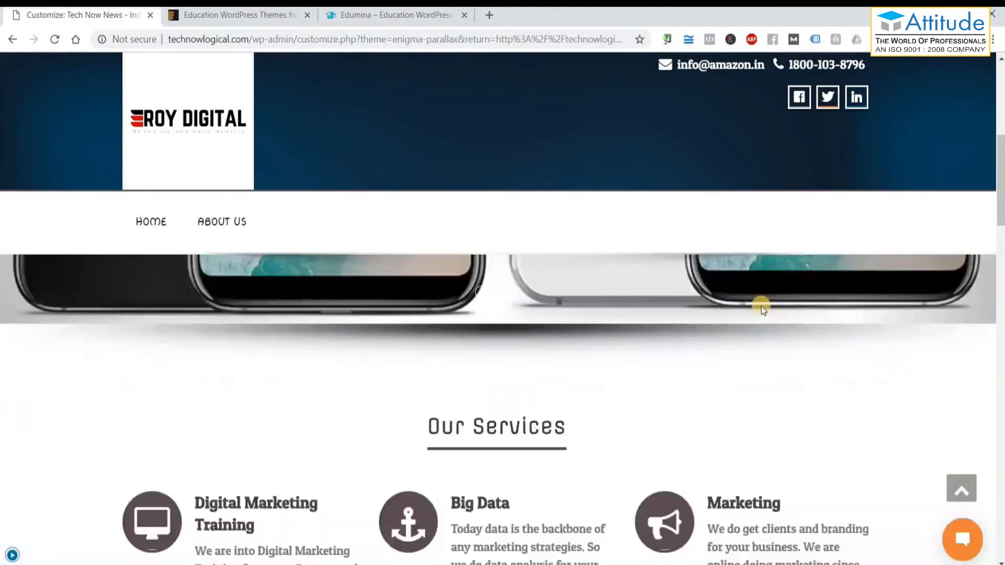
pyautogui.scroll(5, 761, 307)
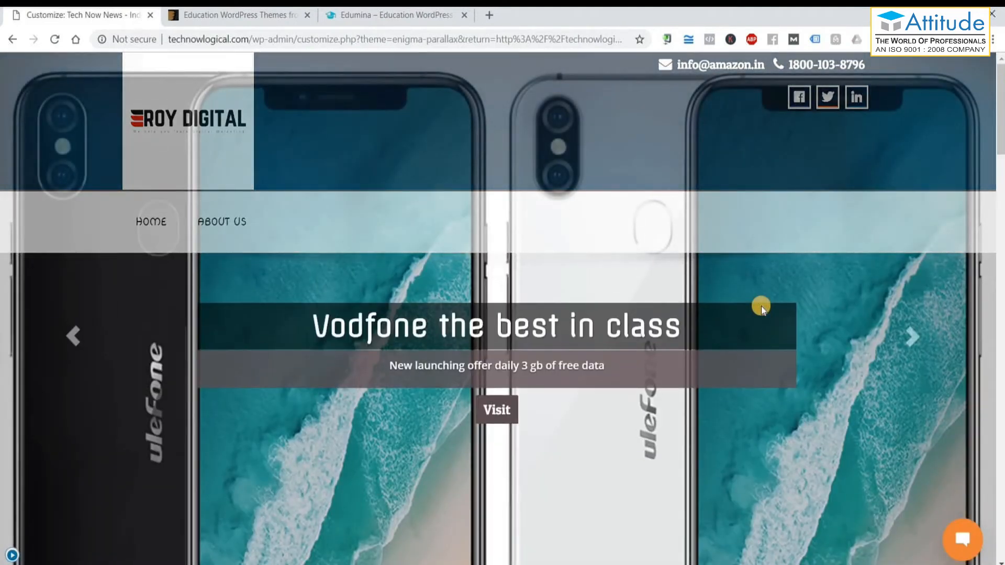
pyautogui.click(9, 556)
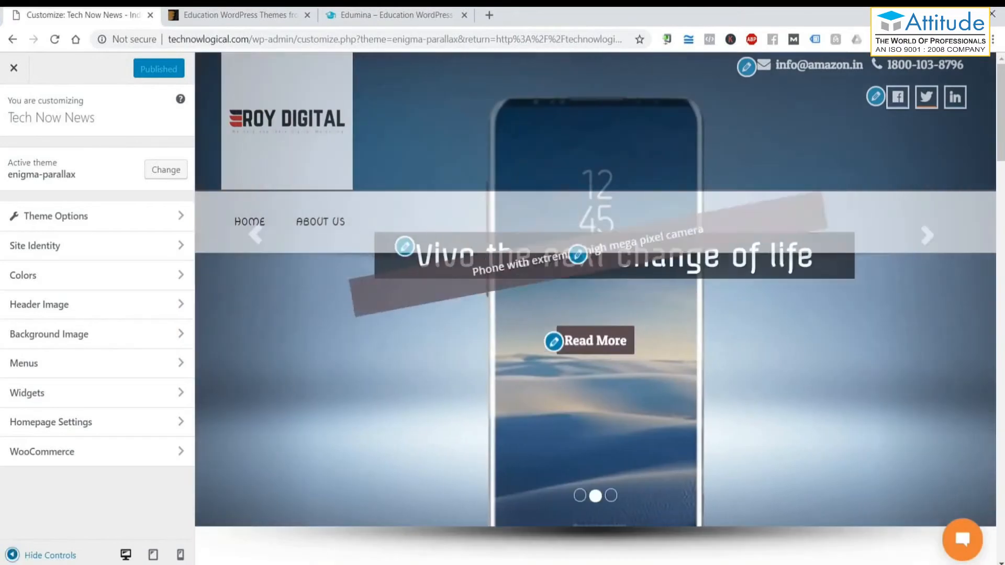
# Enter the company's e-mail in Email ID and its new phone number, then publish.
pyautogui.click(744, 73)
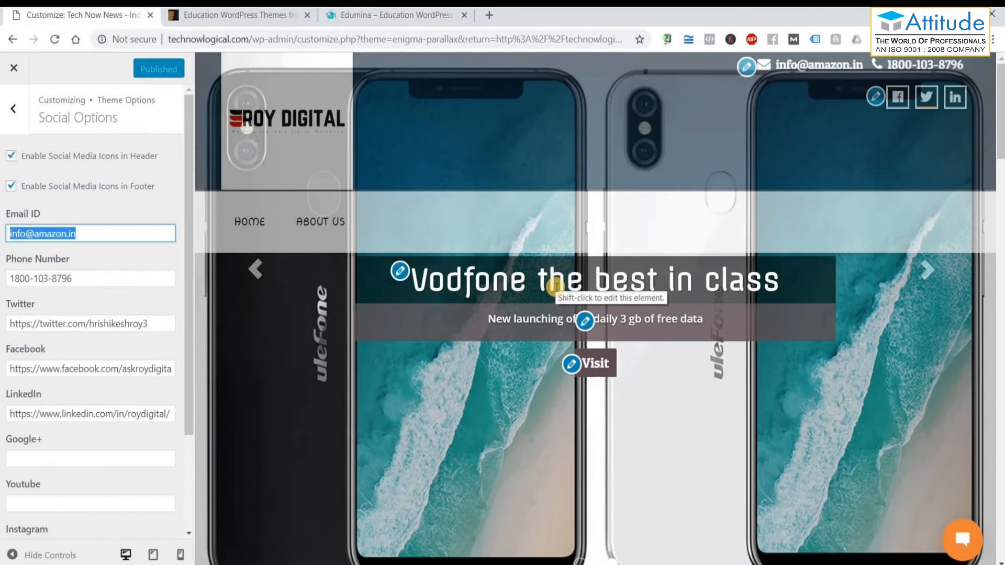
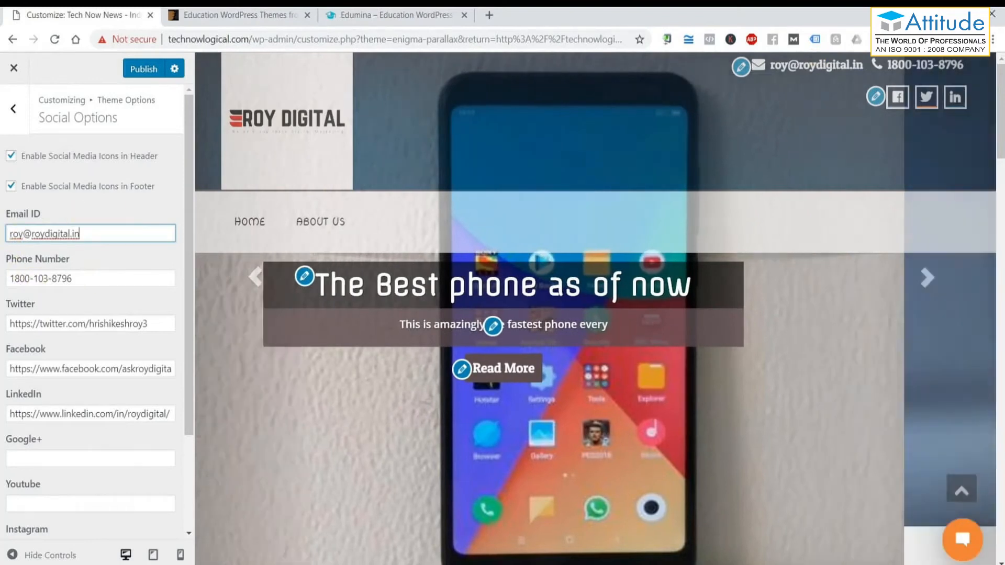
pyautogui.tripleClick(89, 275)
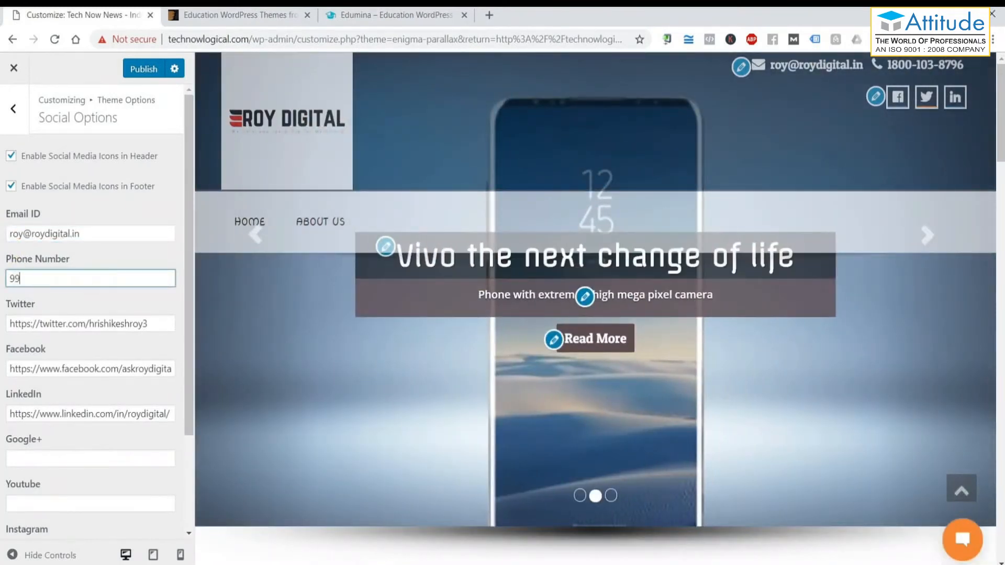
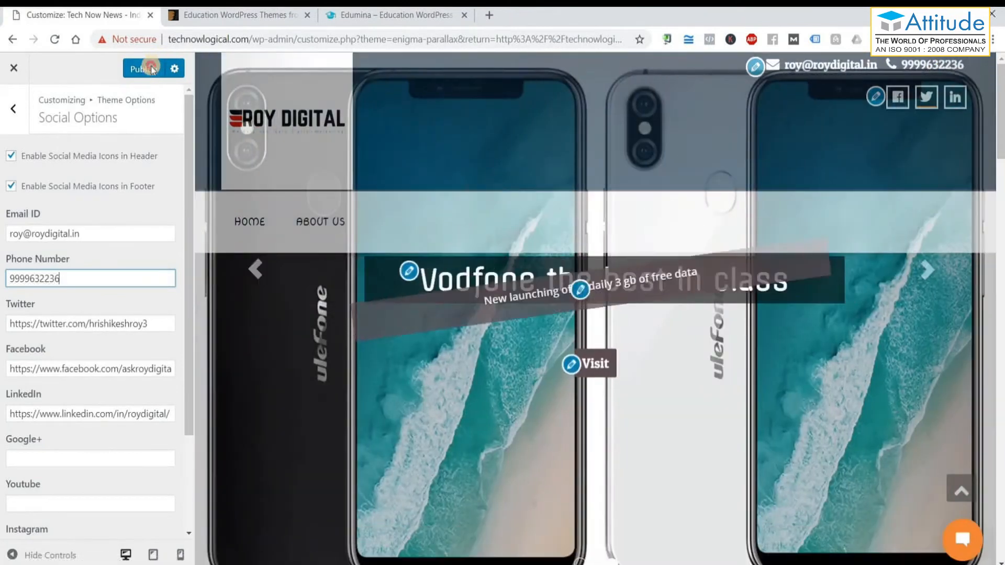
pyautogui.click(152, 69)
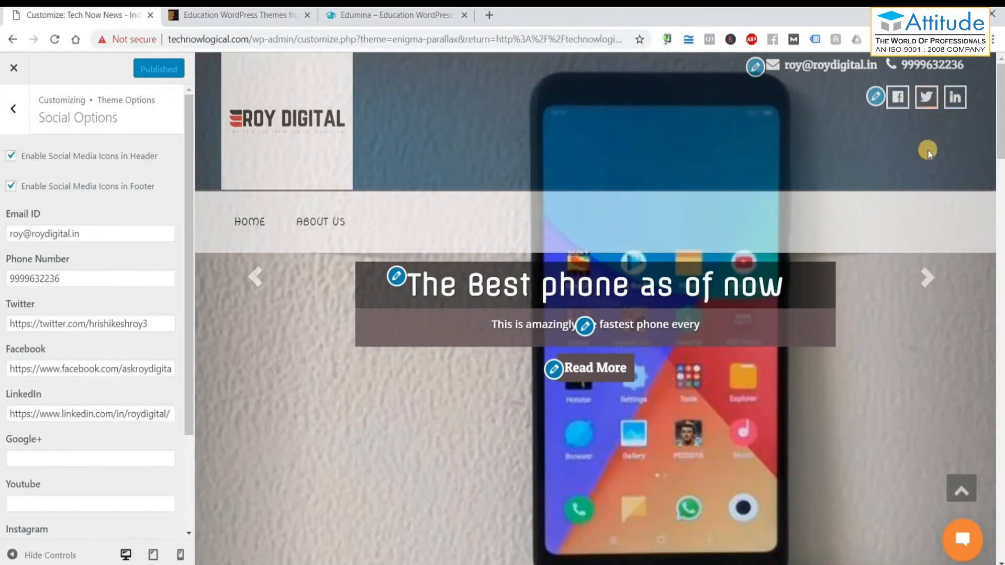
pyautogui.scroll(-2, 12, 240)
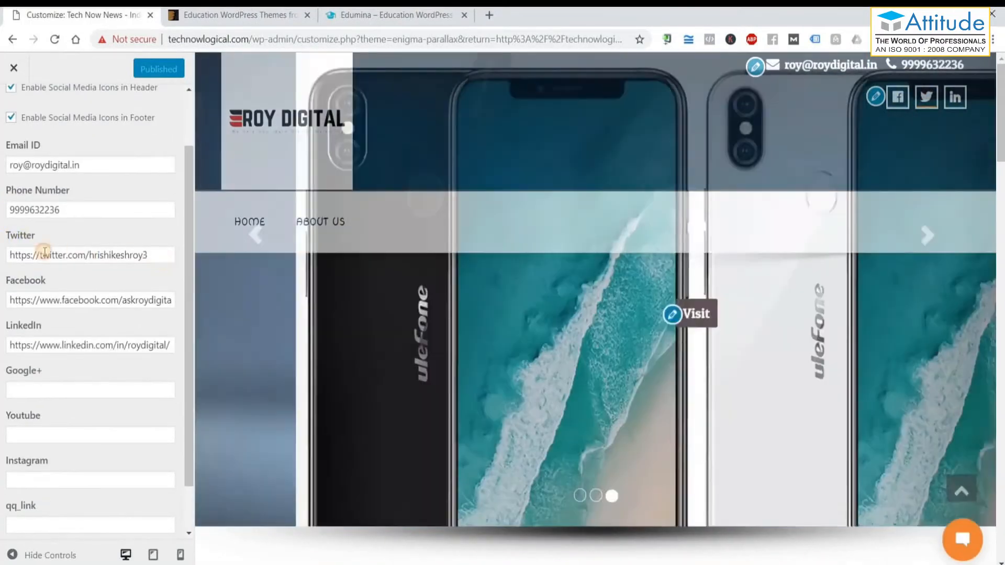
pyautogui.tripleClick(152, 255)
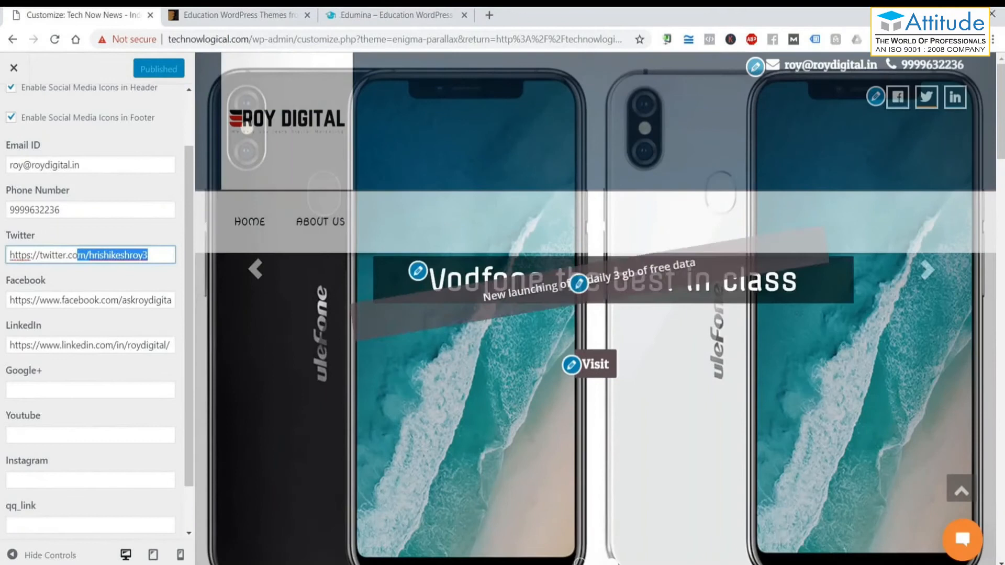
pyautogui.click(110, 303)
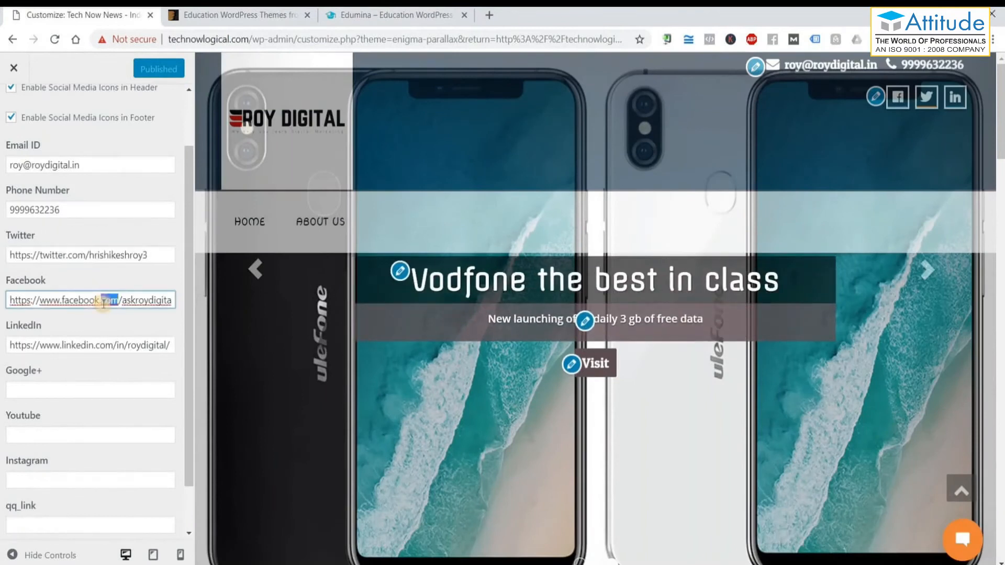
pyautogui.tripleClick(103, 304)
pyautogui.moveTo(172, 300); pyautogui.dragTo(60, 300)
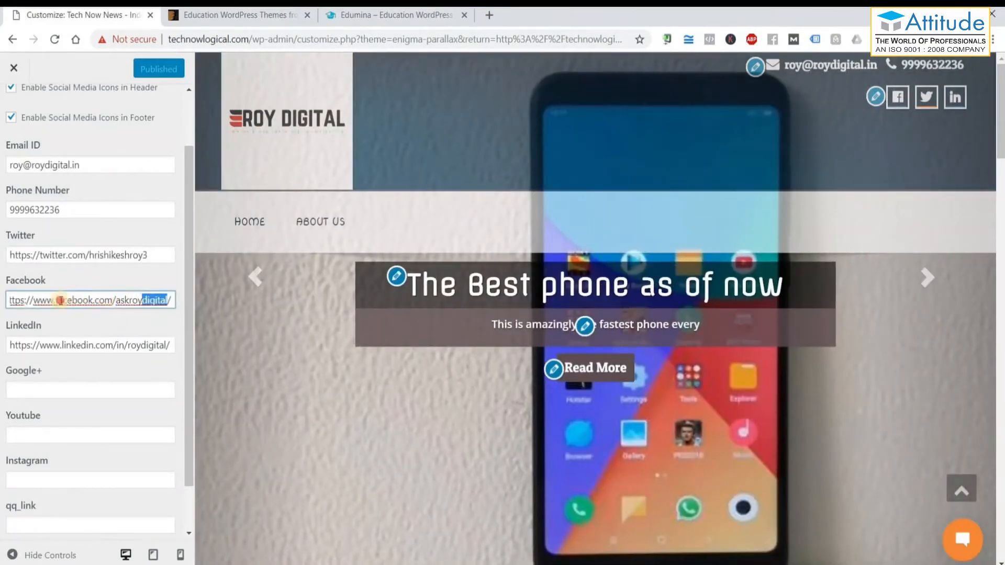
pyautogui.moveTo(97, 338); pyautogui.dragTo(131, 342)
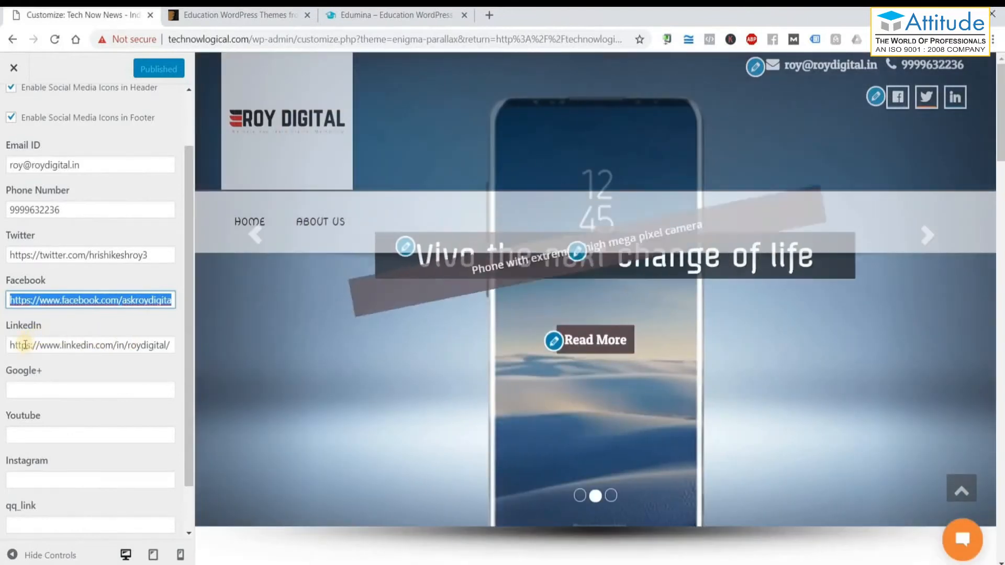
pyautogui.tripleClick(160, 343)
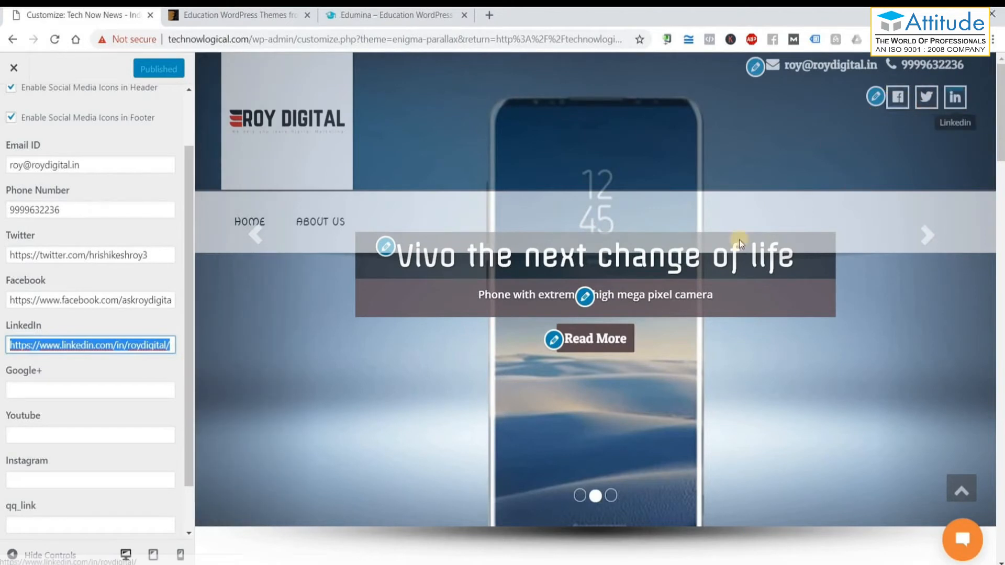
pyautogui.press('Tab')
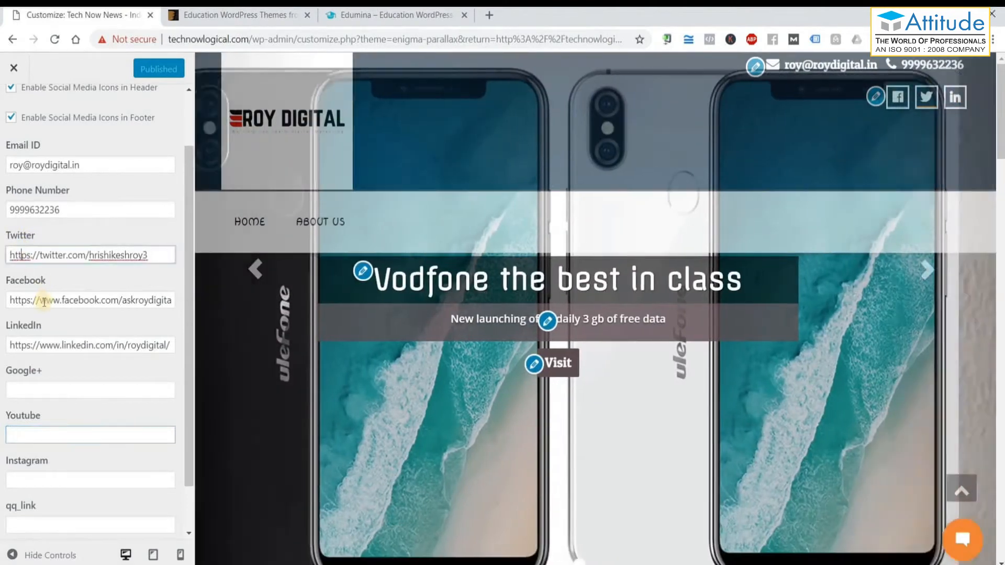
pyautogui.click(32, 345)
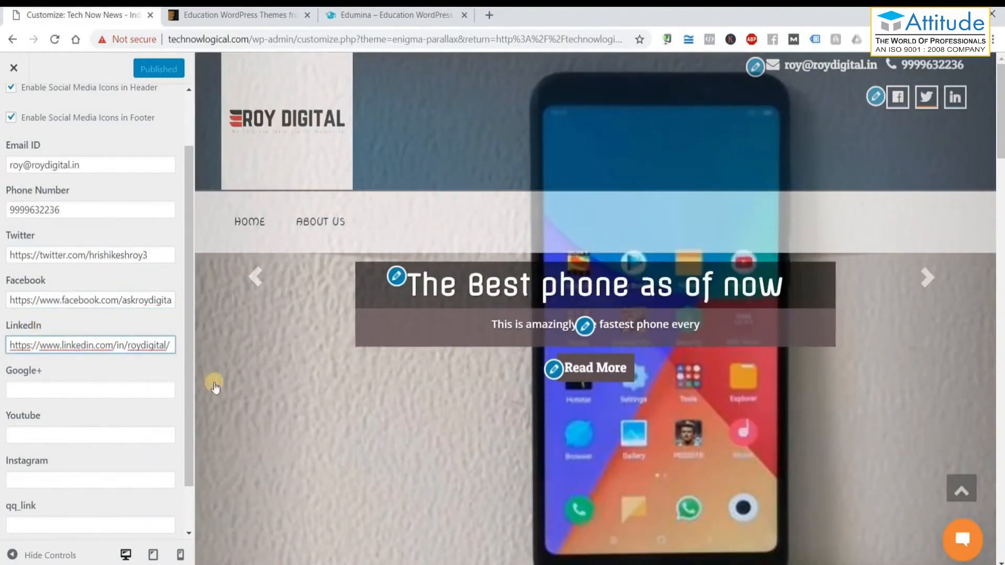
pyautogui.scroll(-1, 49, 420)
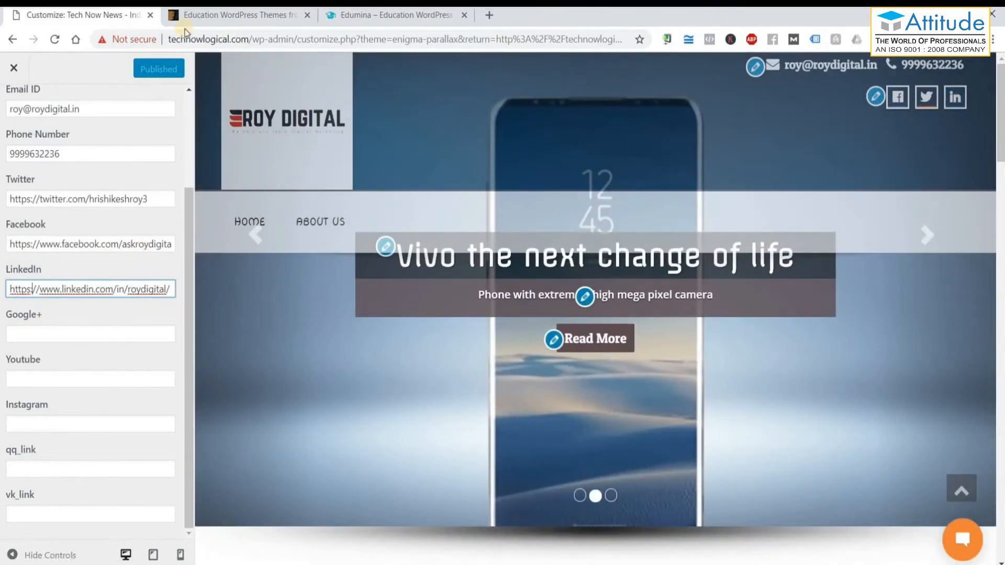
pyautogui.scroll(2, 184, 128)
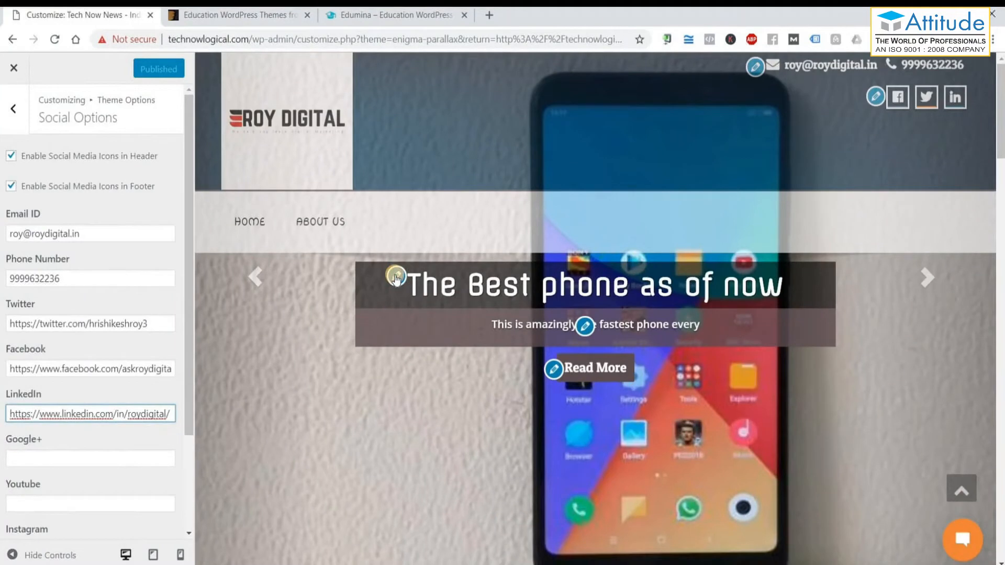
# In Theme Slider Options, lower Slider Speed from 3000 to 500 milliseconds.
pyautogui.click(396, 276)
pyautogui.scroll(5, 96, 179)
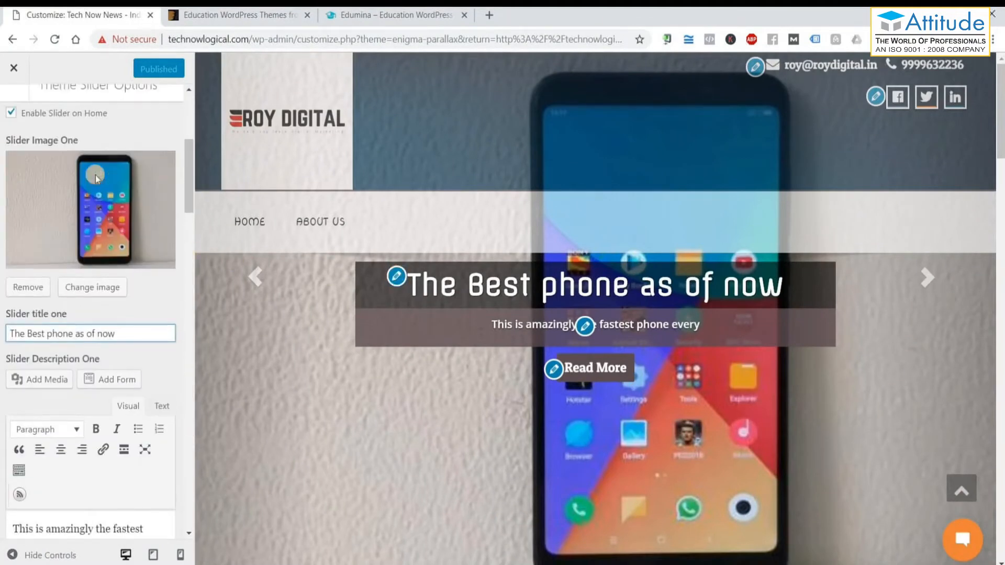
pyautogui.scroll(-4, 79, 231)
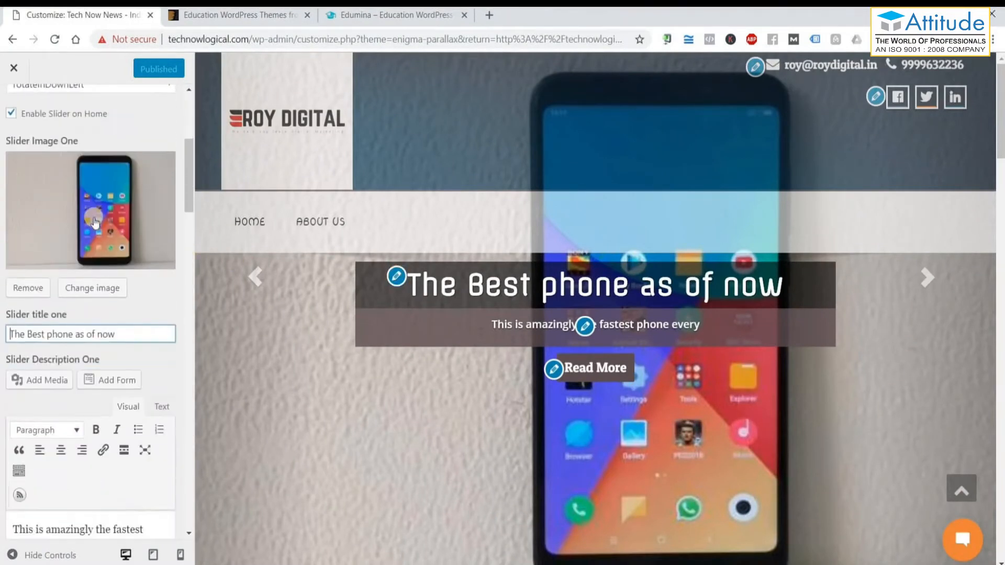
pyautogui.scroll(5, 79, 214)
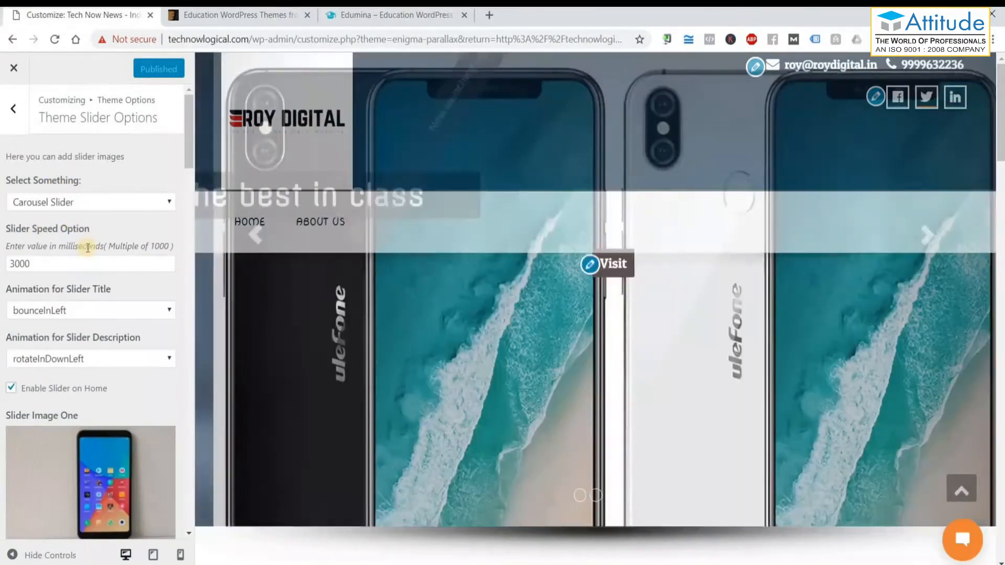
pyautogui.scroll(-5, 84, 246)
pyautogui.scroll(-8, 83, 246)
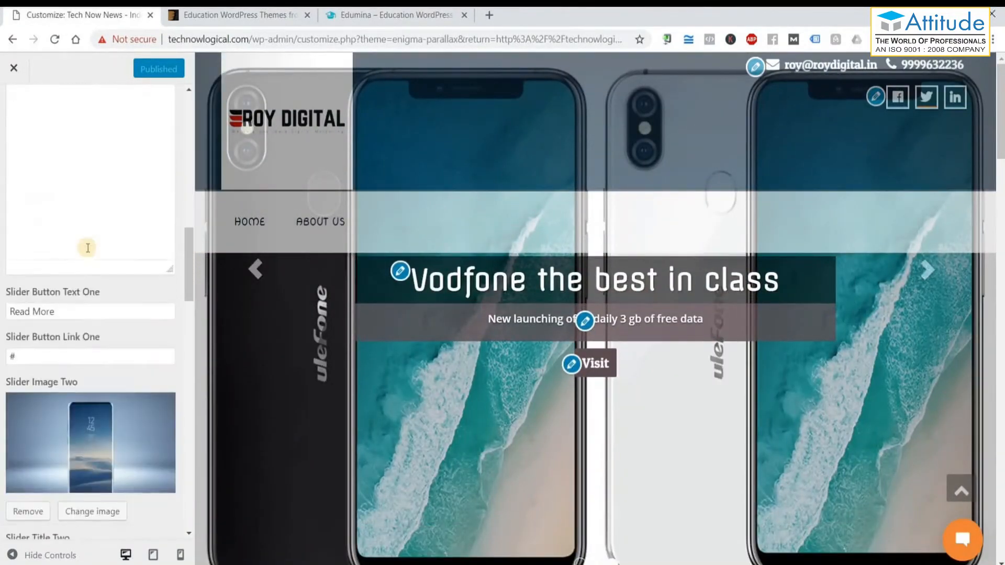
pyautogui.scroll(-8, 92, 285)
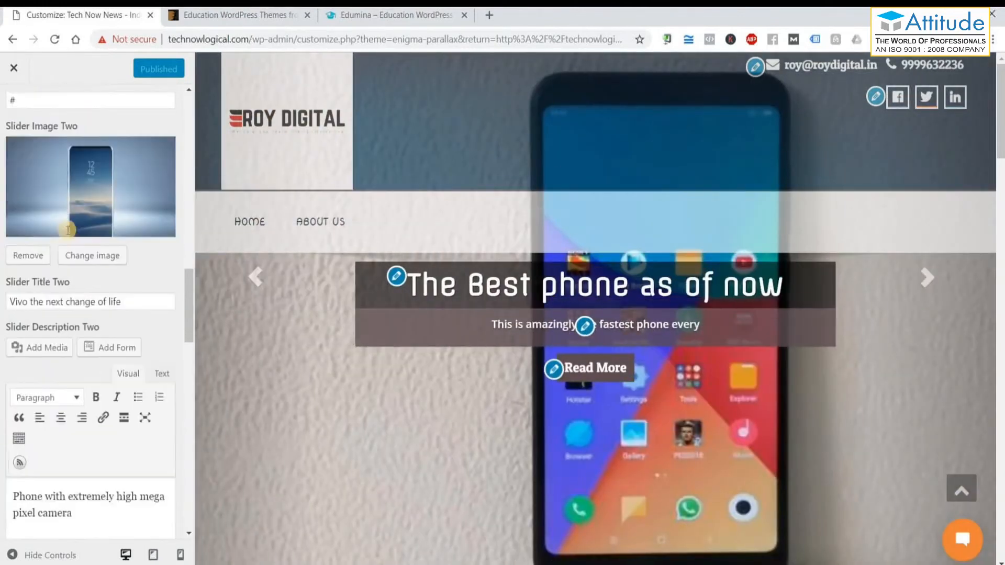
pyautogui.scroll(-8, 93, 292)
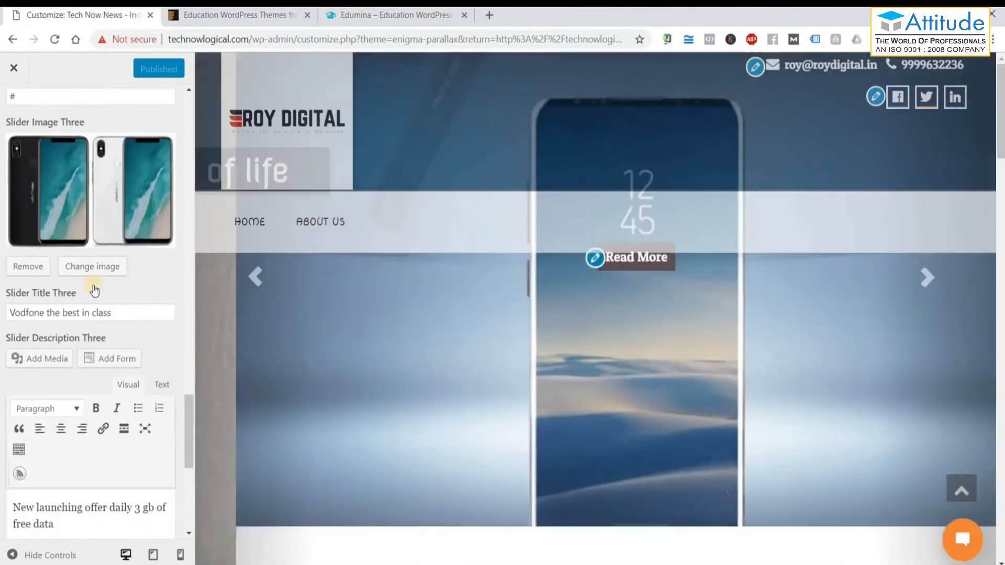
pyautogui.scroll(20, 71, 299)
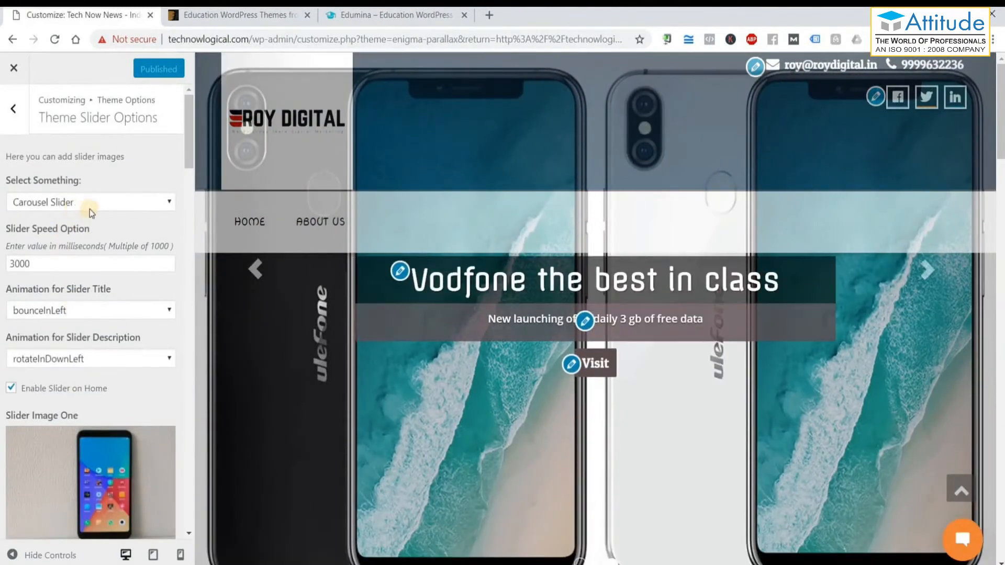
pyautogui.doubleClick(49, 259)
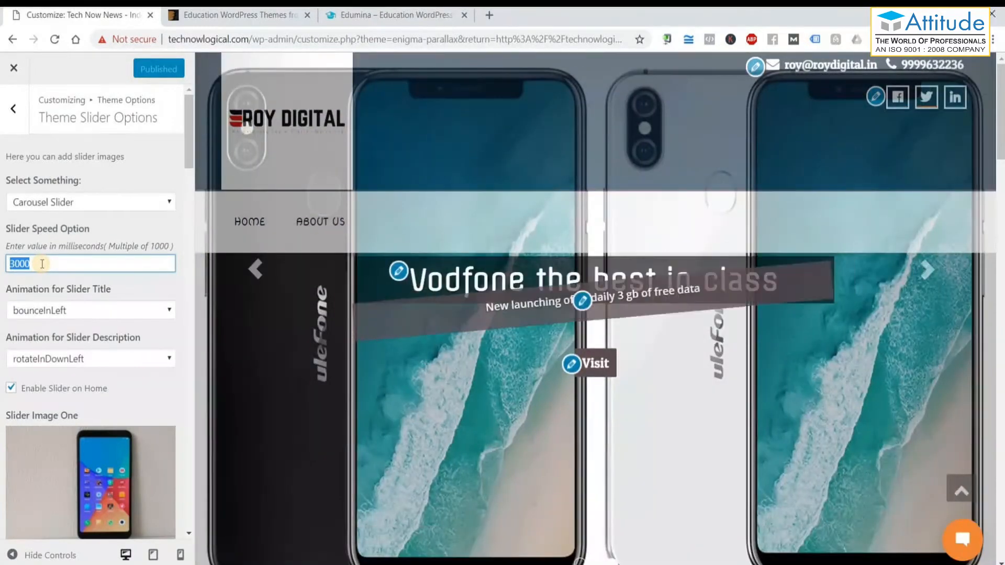
pyautogui.write('00')
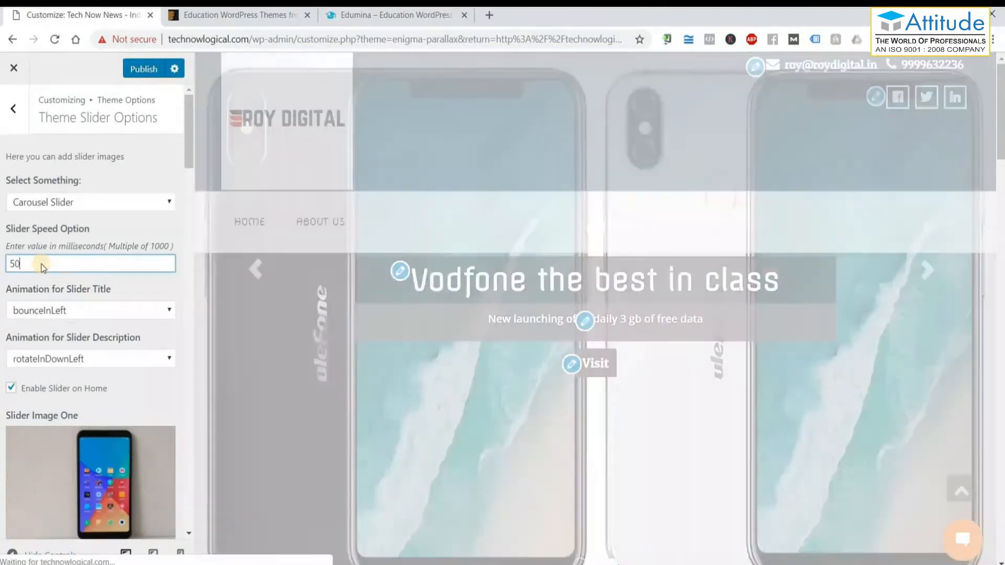
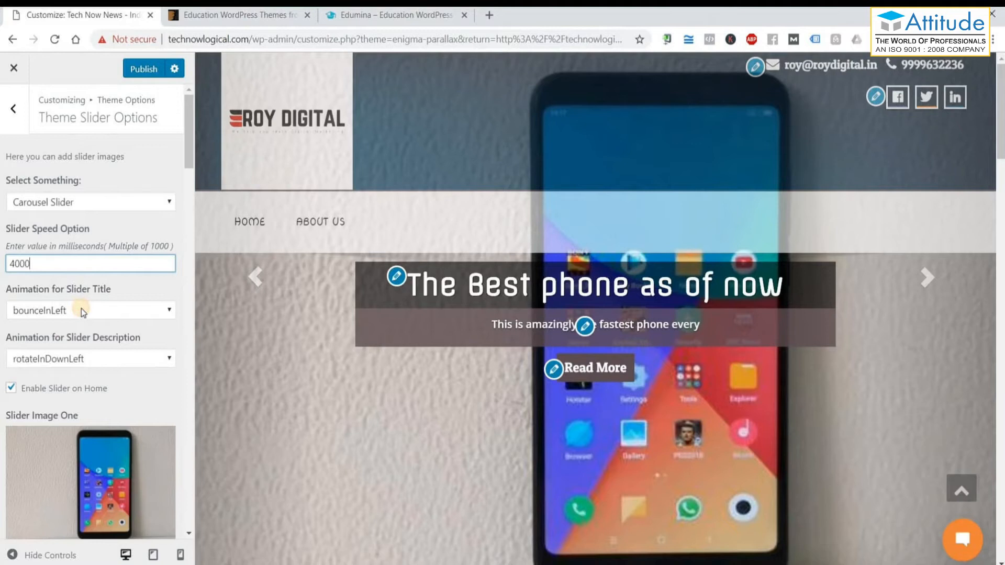
# Set Animation for Slider Title to fadeIn and Animation for Slider Description to bounceIn.
pyautogui.click(81, 310)
pyautogui.click(74, 327)
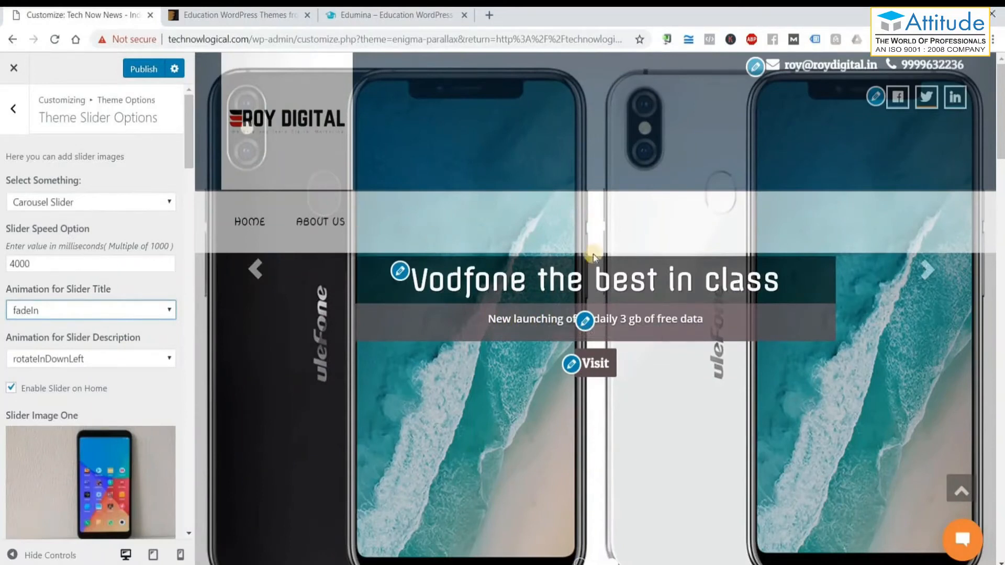
pyautogui.click(146, 360)
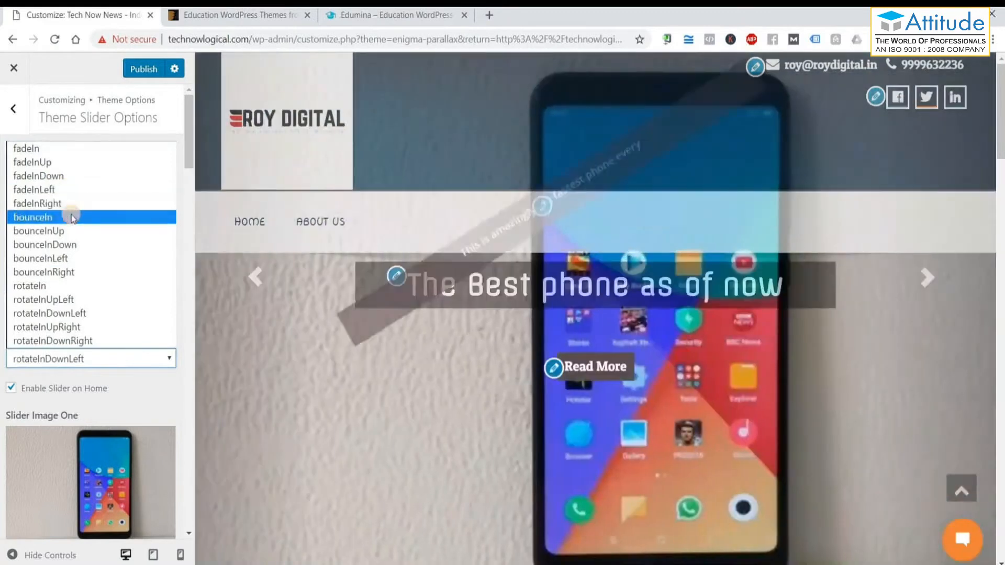
pyautogui.click(71, 217)
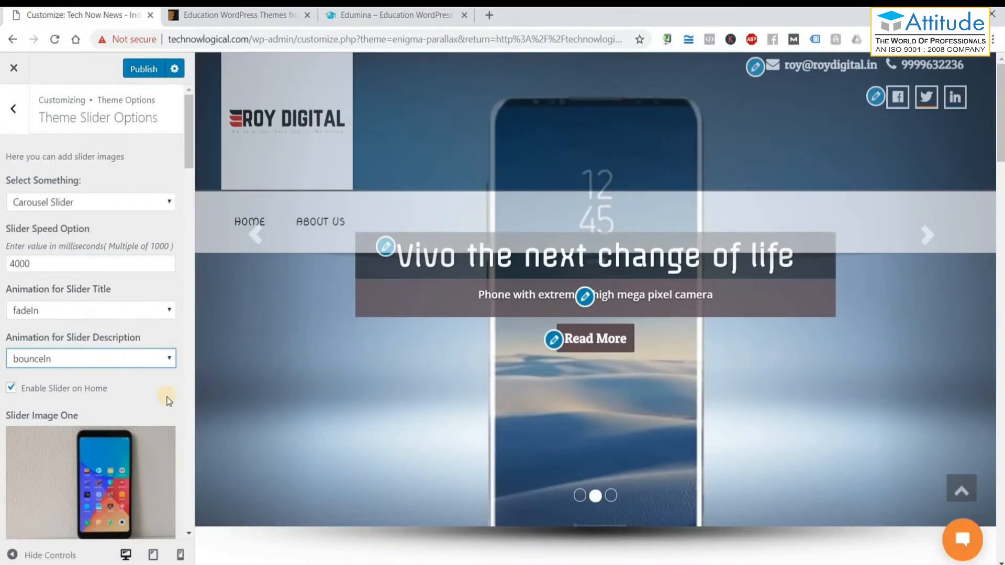
# Step the preview slider back two slides and reload the home page preview.
pyautogui.scroll(-5, 167, 401)
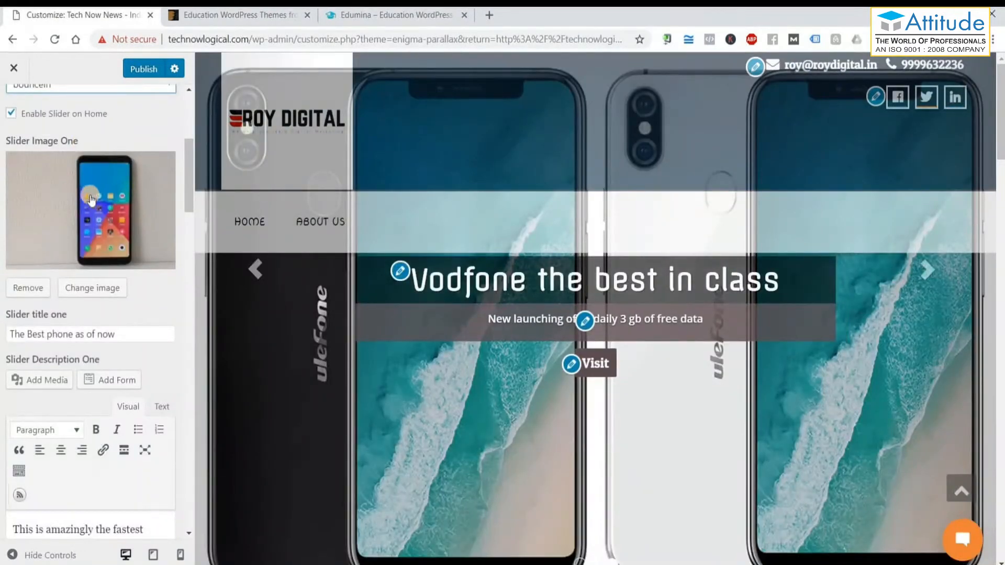
pyautogui.click(259, 275)
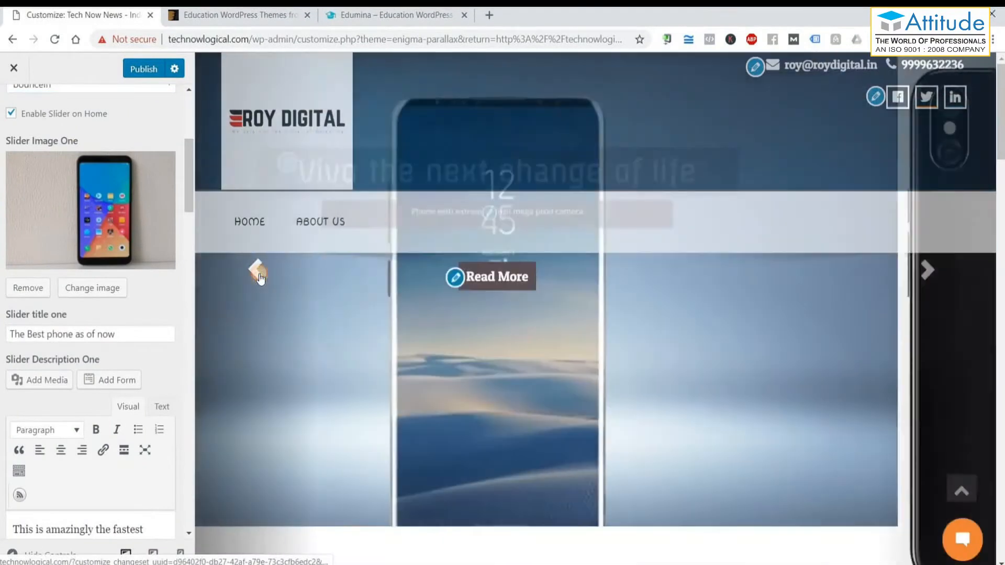
pyautogui.click(258, 275)
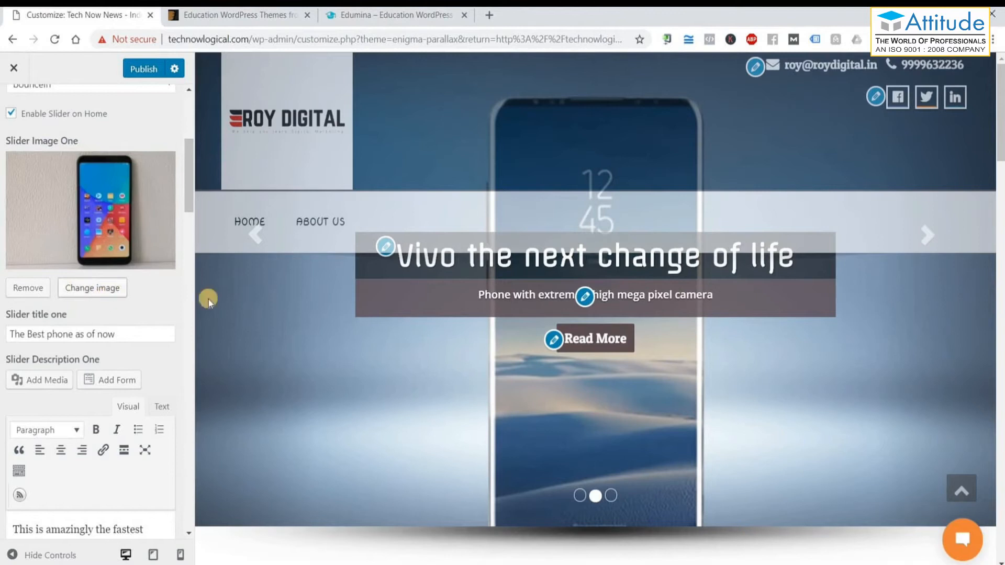
pyautogui.click(254, 249)
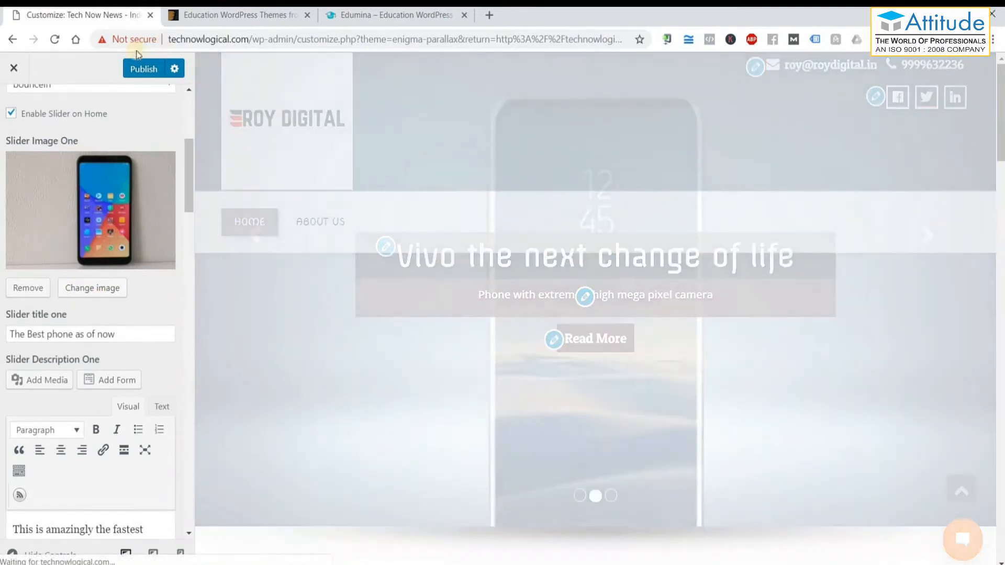
# Move through the theme option sections to reach the shown slide's settings.
pyautogui.click(150, 334)
pyautogui.moveTo(151, 334); pyautogui.dragTo(2, 335)
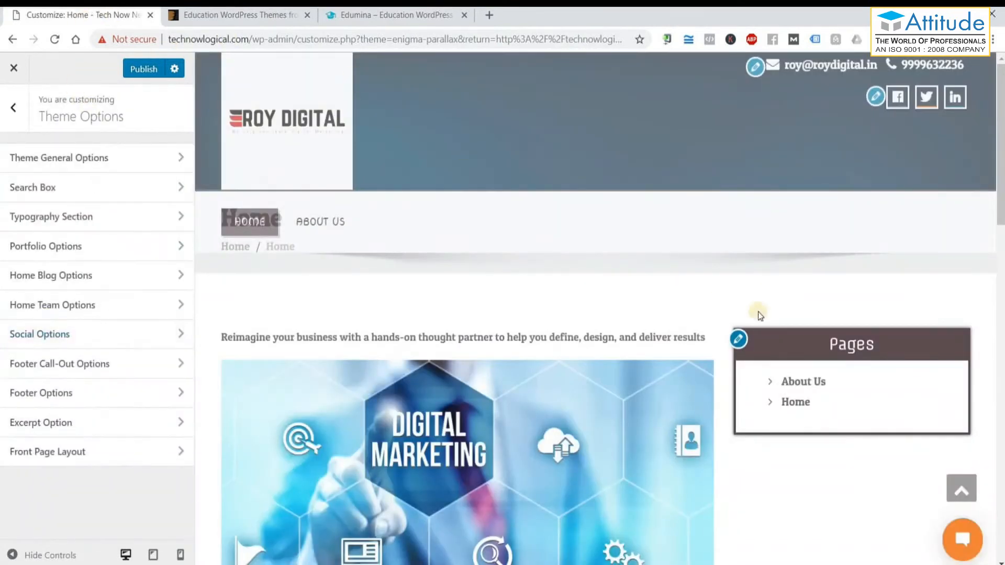
pyautogui.click(292, 139)
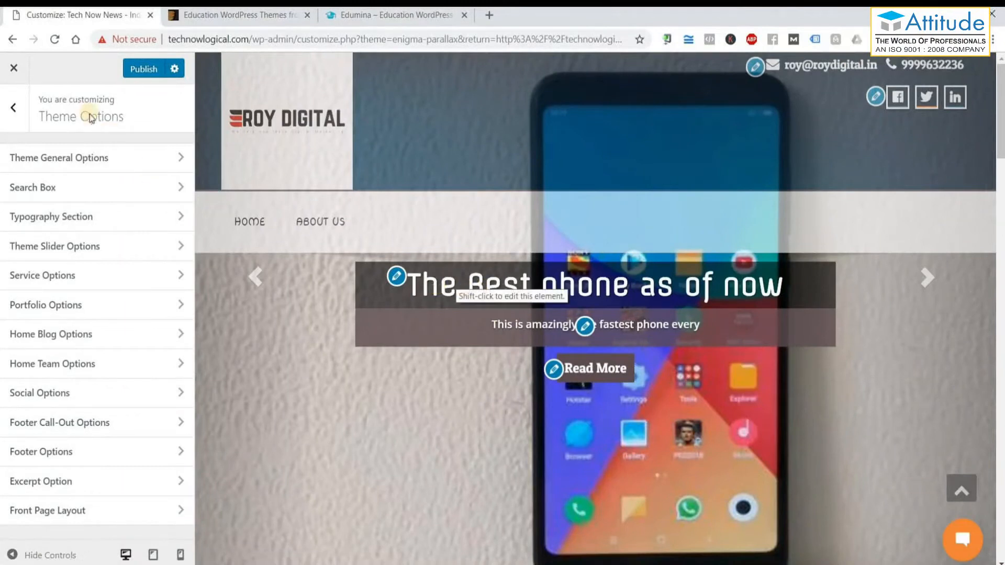
pyautogui.click(99, 164)
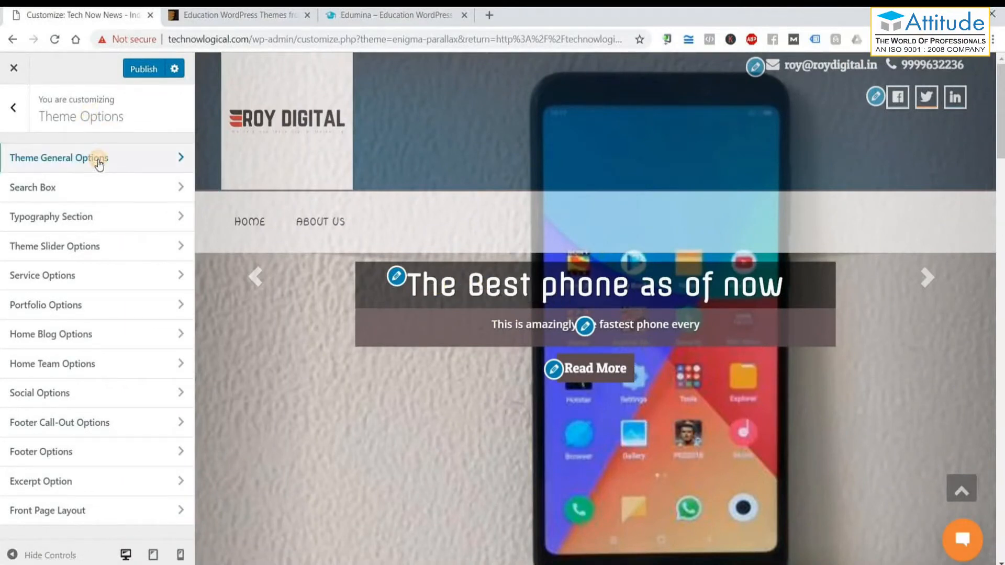
pyautogui.click(47, 133)
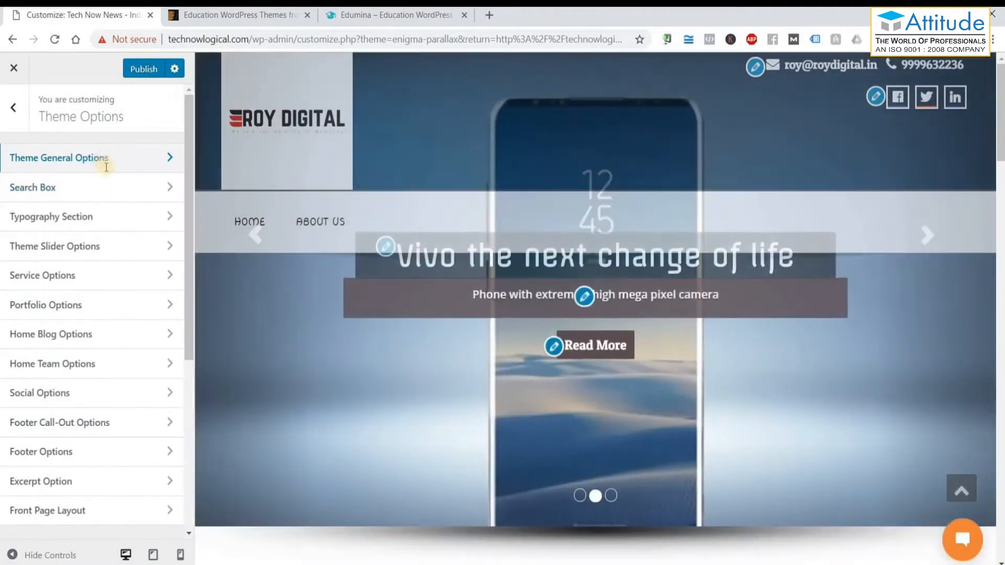
pyautogui.click(107, 165)
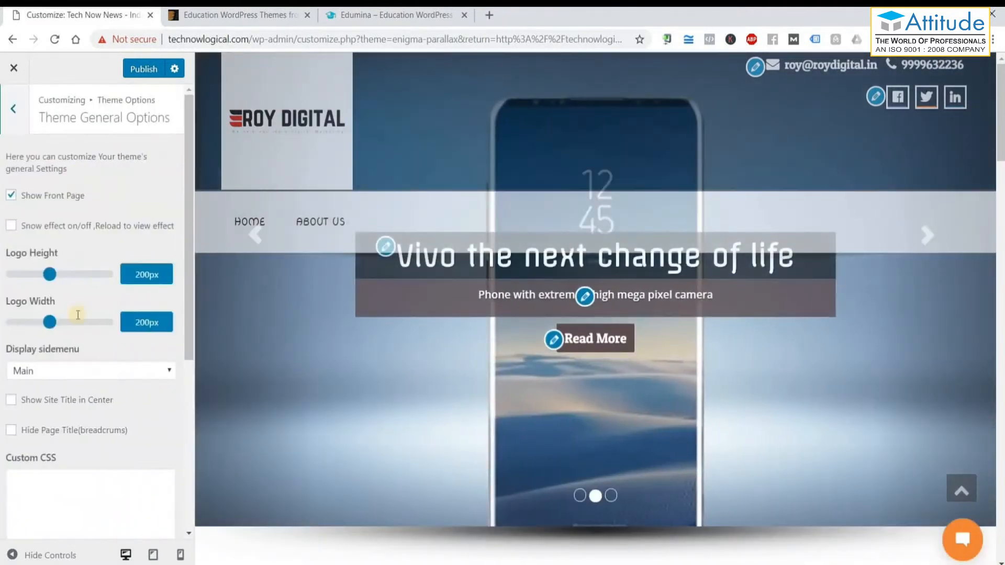
pyautogui.click(12, 116)
pyautogui.click(22, 109)
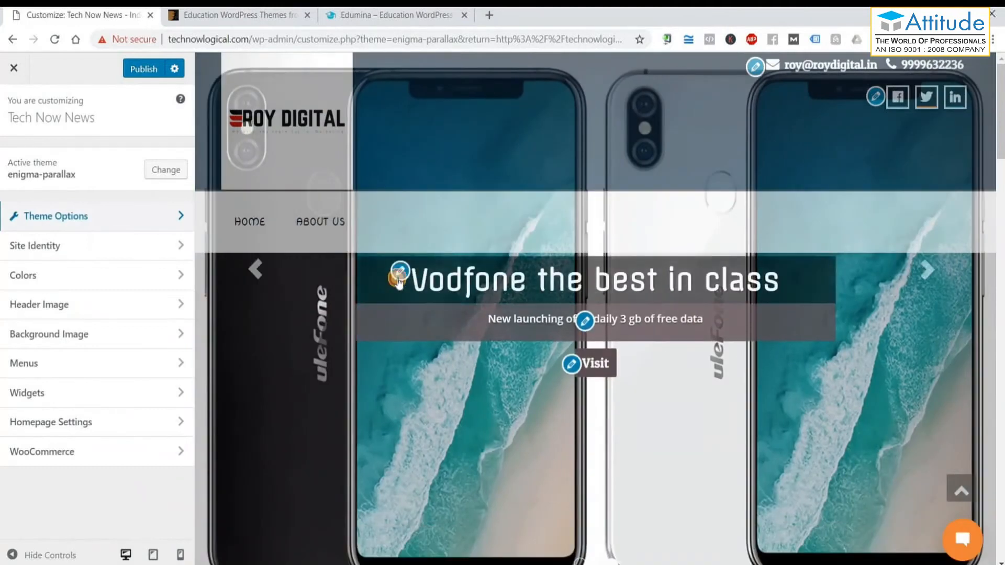
pyautogui.click(399, 274)
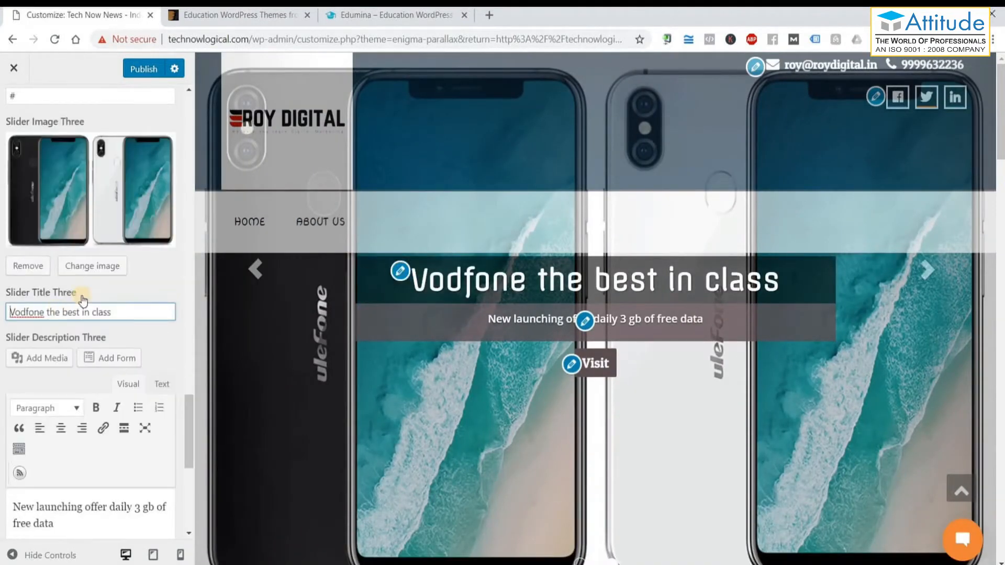
# Replace the first slide's title with 'The Best Plumber in Town'.
pyautogui.scroll(15, 81, 298)
pyautogui.scroll(5, 83, 296)
pyautogui.scroll(-9, 71, 225)
pyautogui.scroll(4, 90, 267)
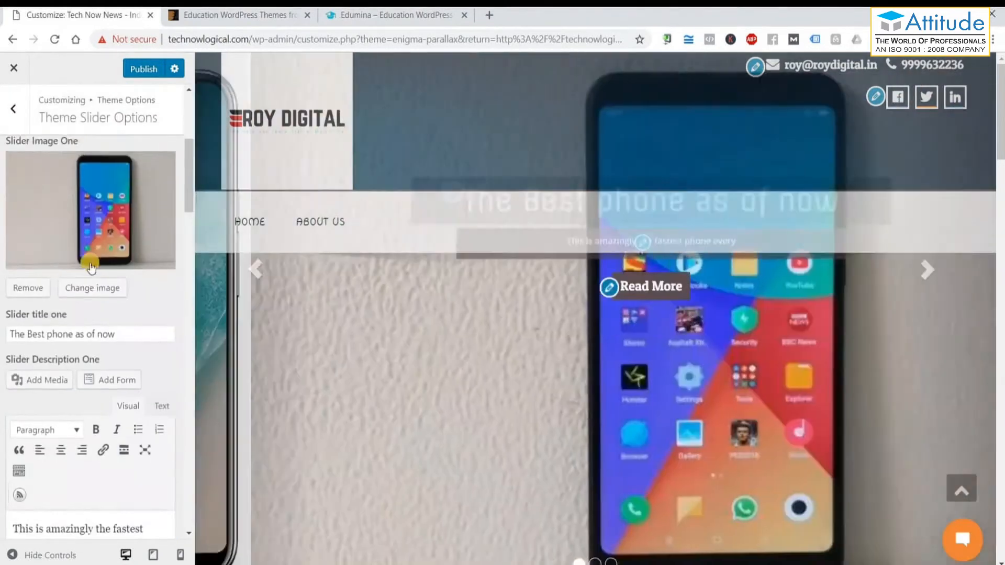
pyautogui.scroll(2, 91, 266)
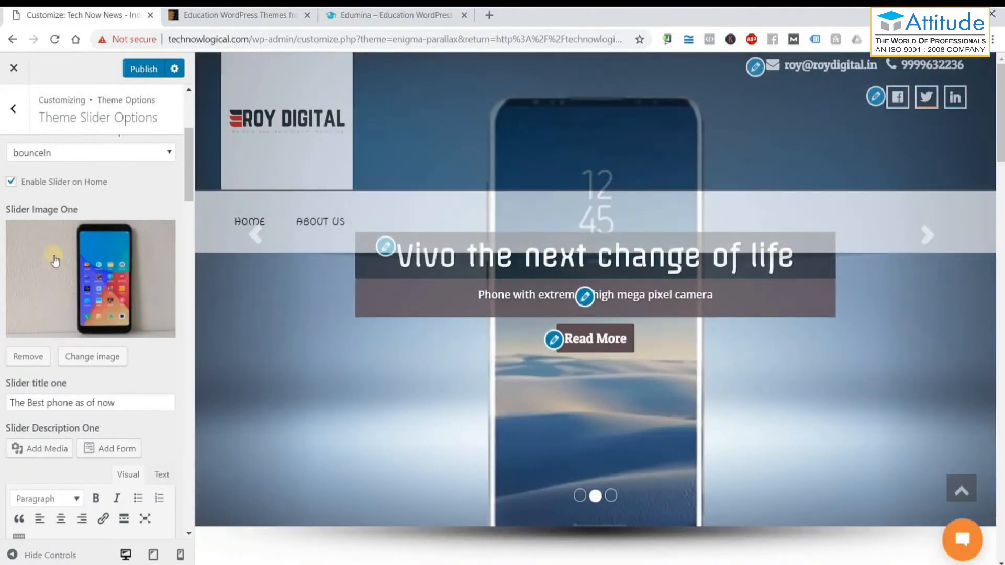
pyautogui.moveTo(140, 403); pyautogui.dragTo(9, 402)
pyautogui.write('The B')
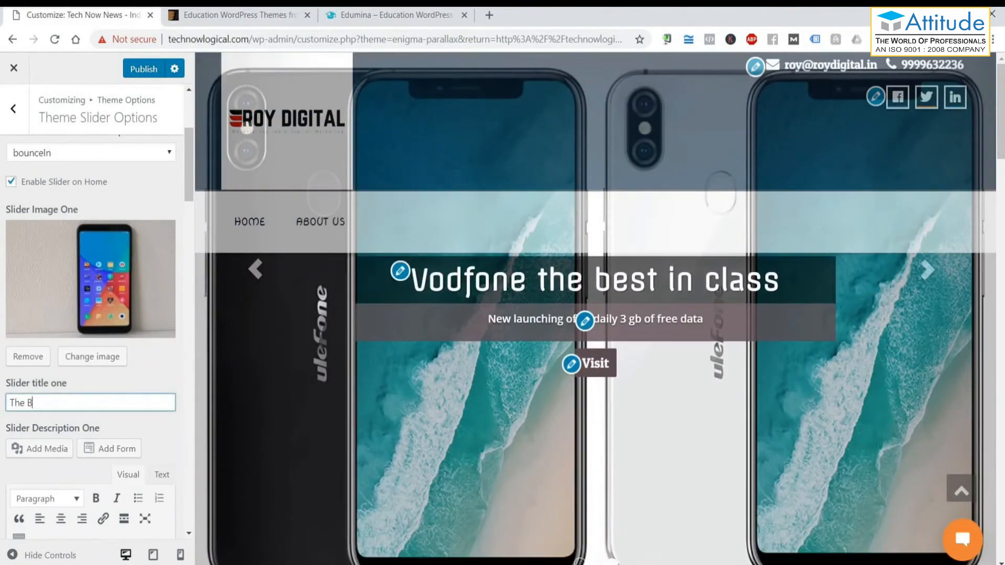
pyautogui.write('est Plu')
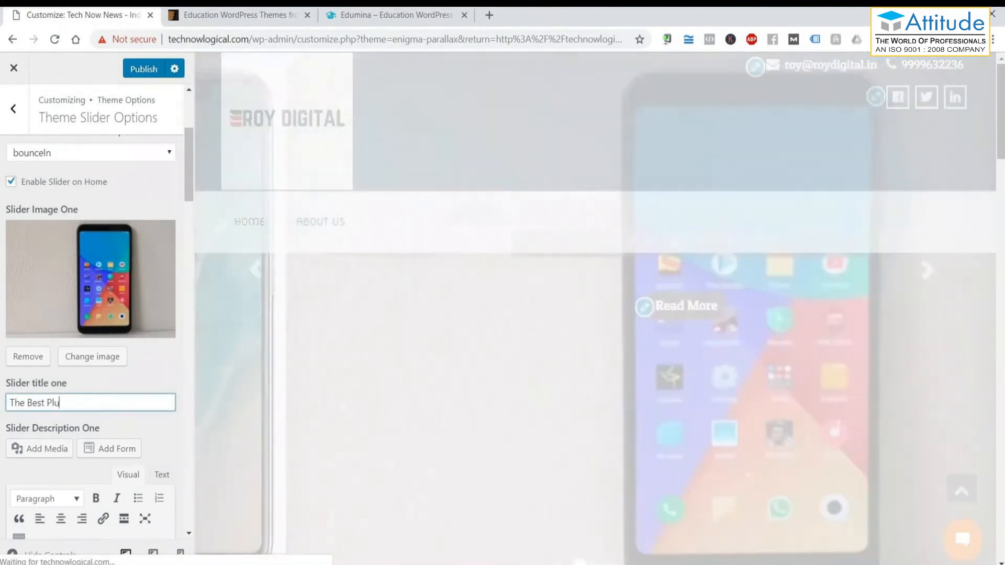
pyautogui.write('mber in ')
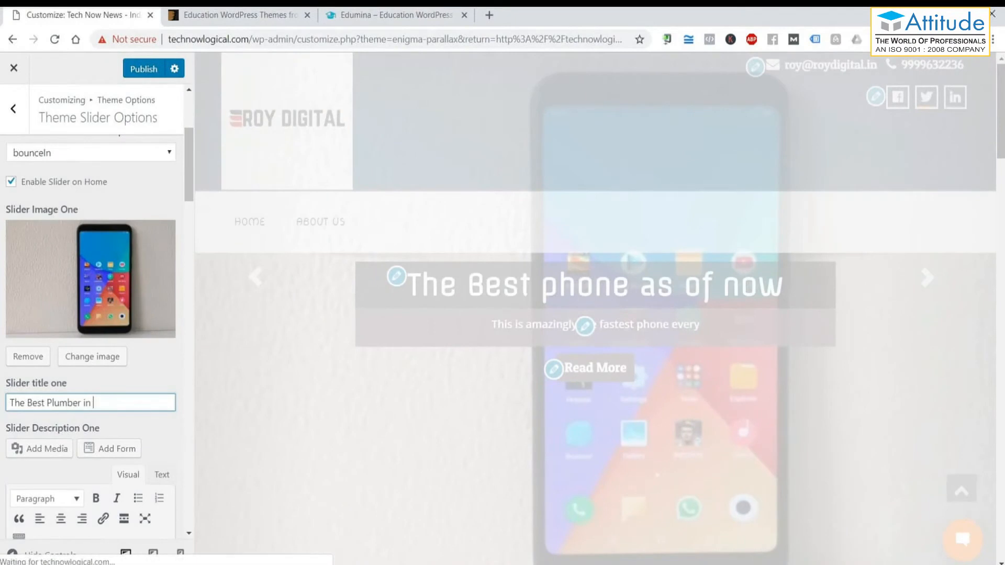
pyautogui.write('Town')
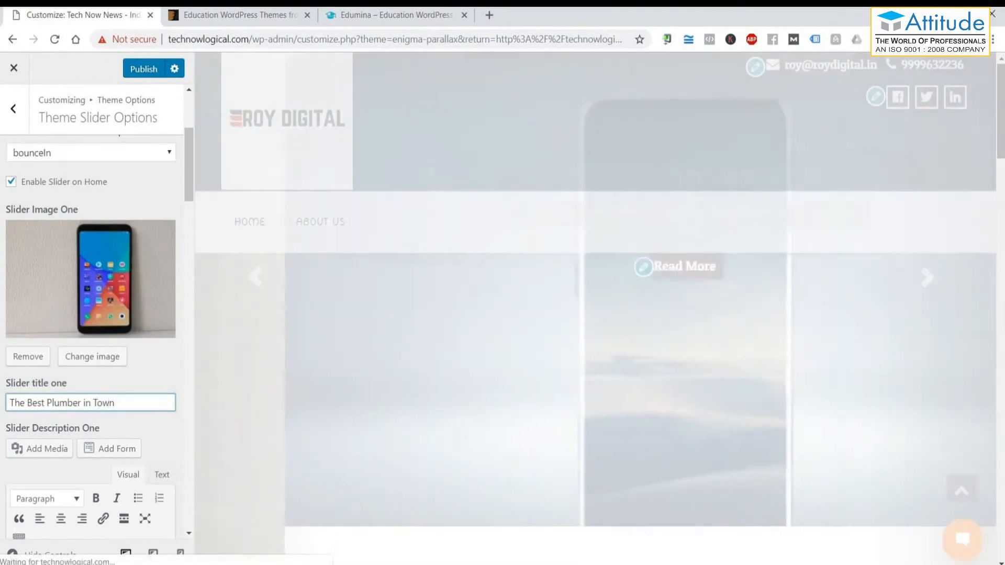
# Close the Edumina theme demo and ThemeForest education themes tabs.
pyautogui.click(347, 19)
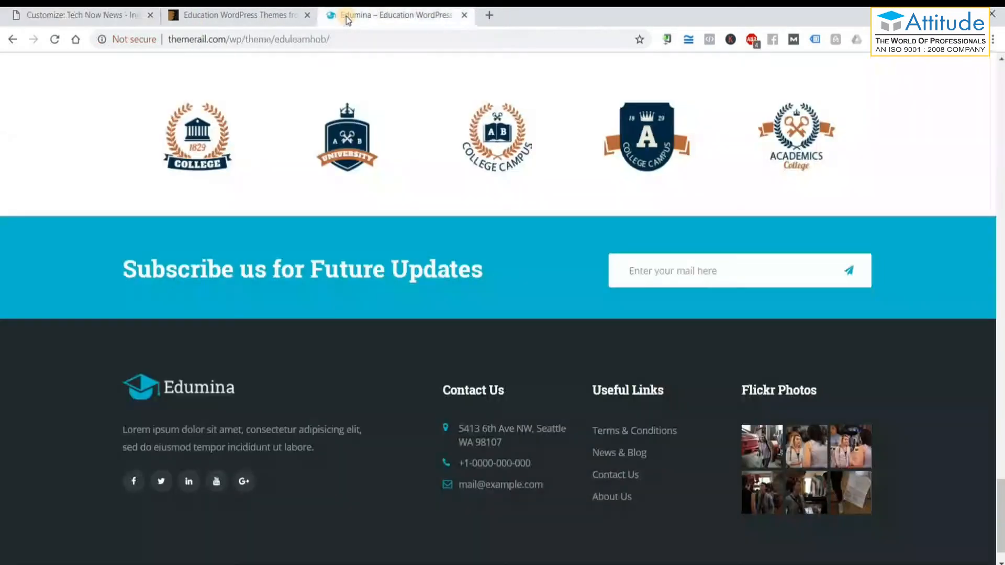
pyautogui.click(464, 15)
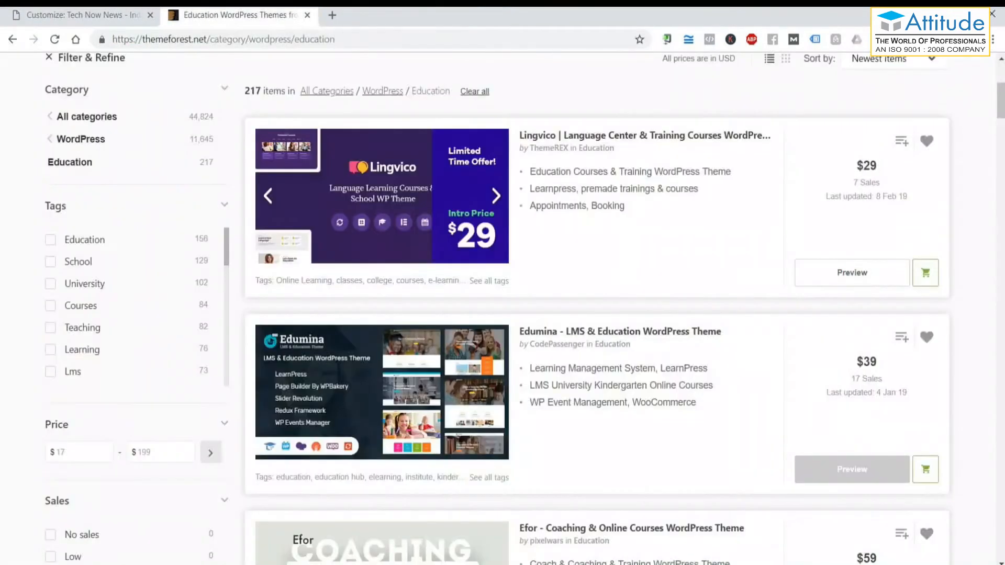
pyautogui.click(305, 16)
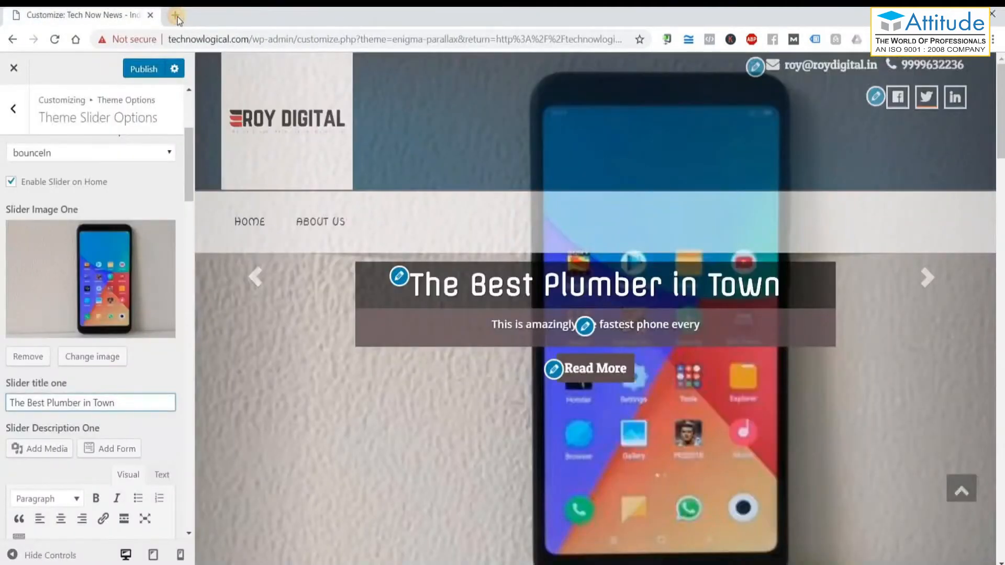
# Search Google Images for 'plumber' and preview the plumber-under-the-sink photo.
pyautogui.click(177, 18)
pyautogui.write('plum')
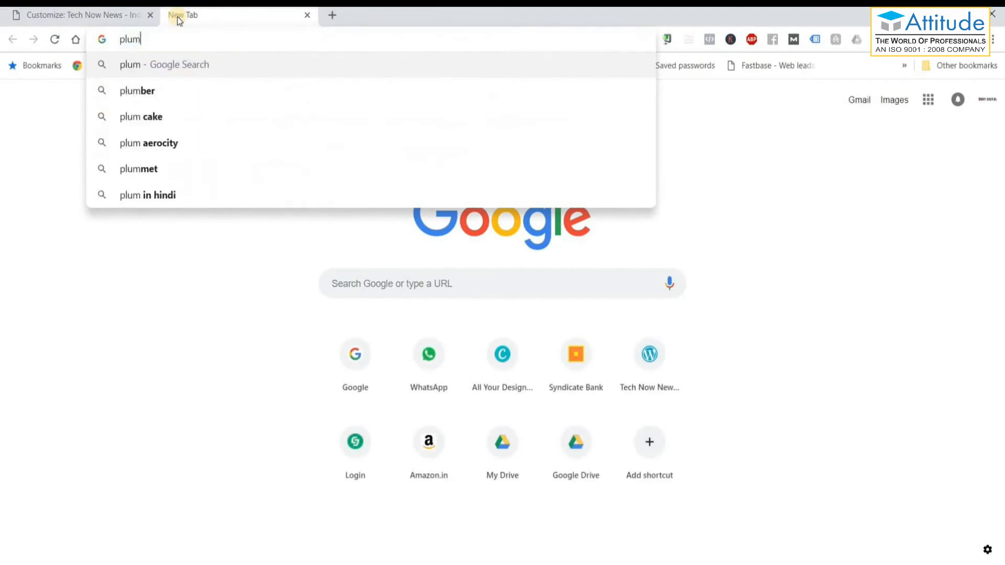
pyautogui.write('ber')
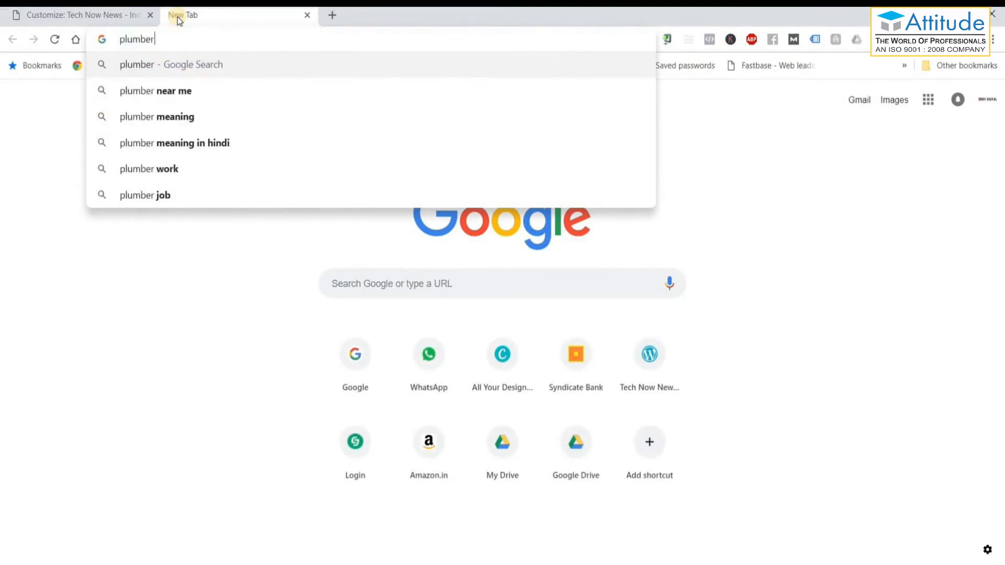
pyautogui.press('Return')
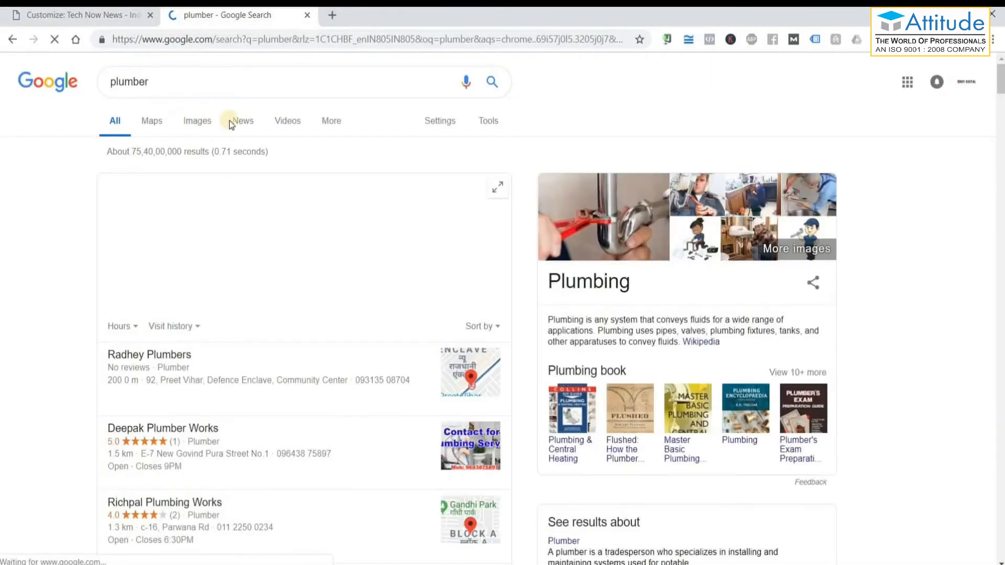
pyautogui.click(197, 121)
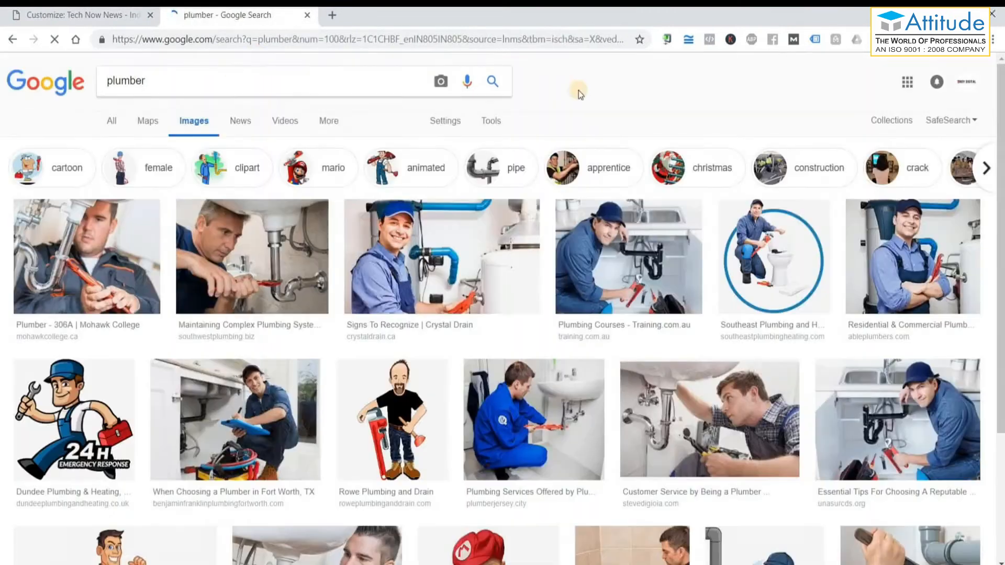
pyautogui.scroll(-4, 630, 218)
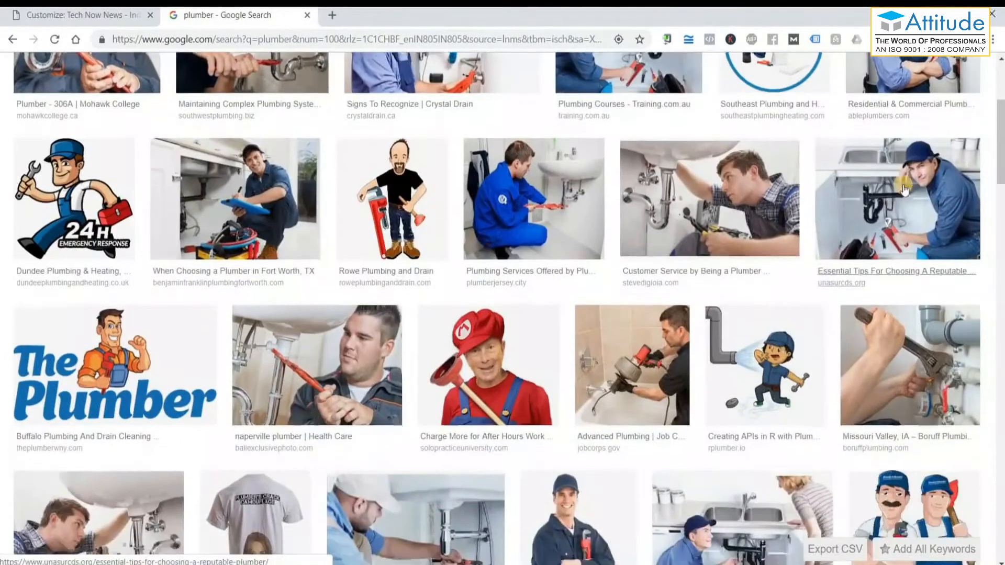
pyautogui.scroll(-1, 905, 190)
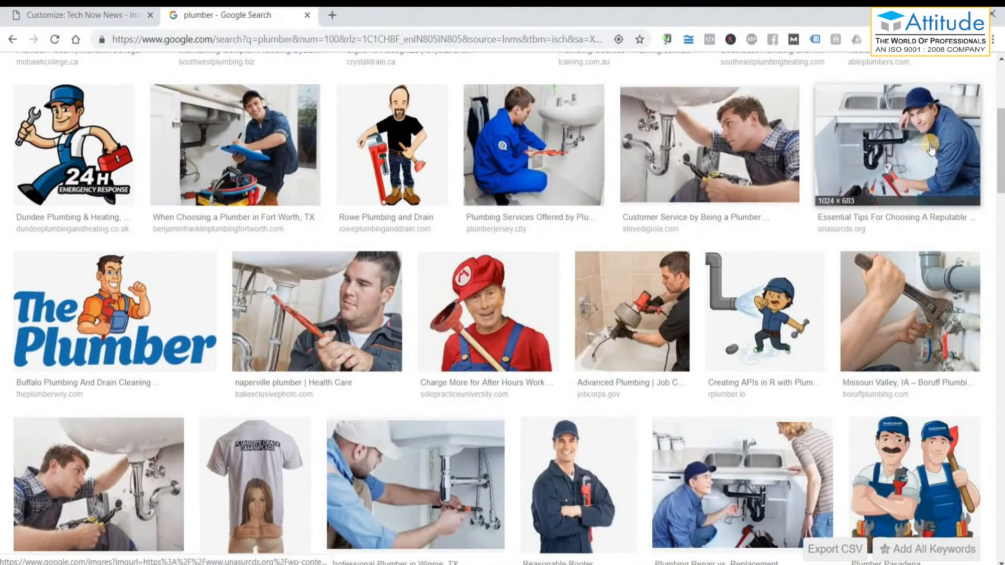
pyautogui.click(930, 149)
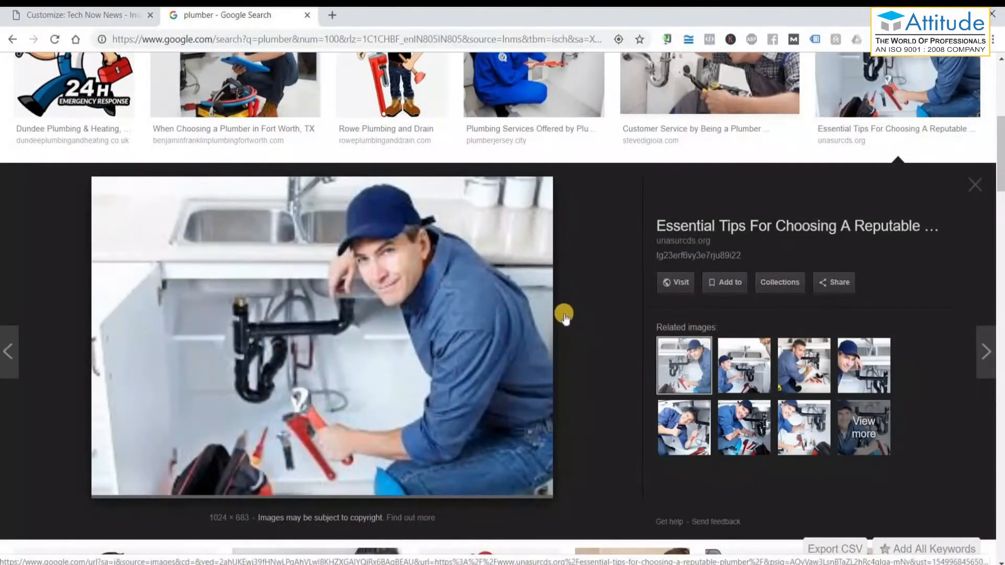
pyautogui.click(739, 359)
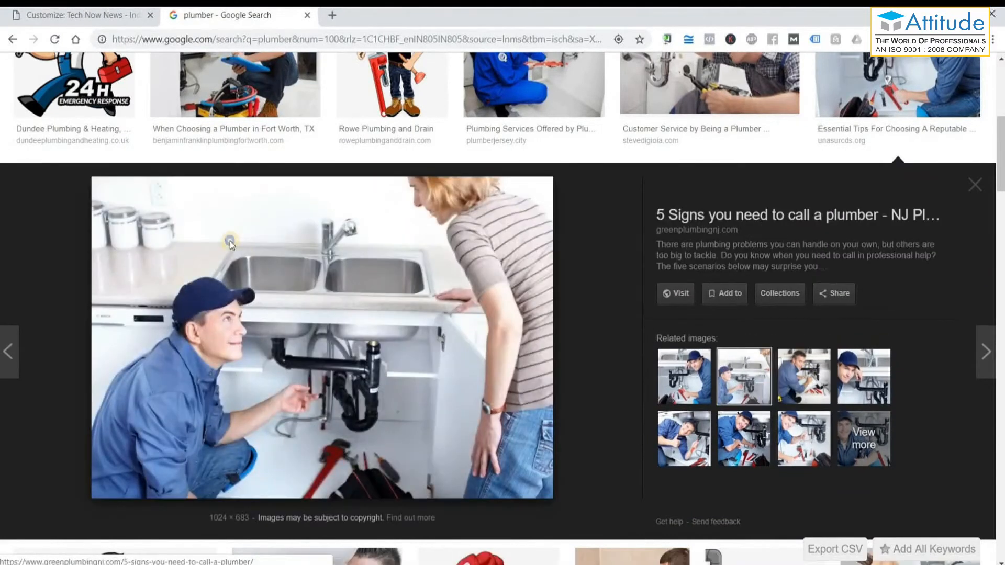
# Save the photo into Downloads as plumbing-questions-1024x683.
pyautogui.rightClick(231, 241)
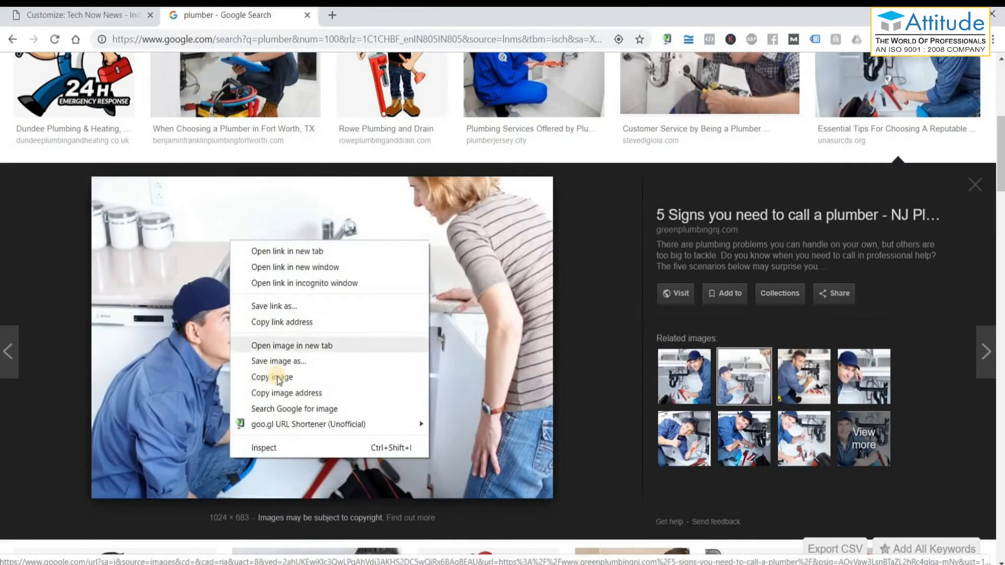
pyautogui.click(286, 362)
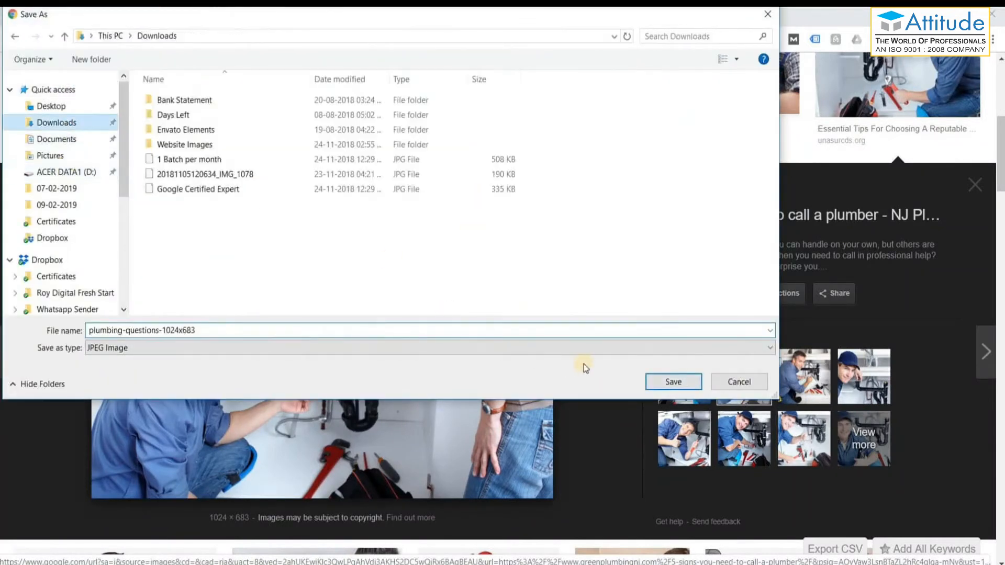
pyautogui.click(673, 381)
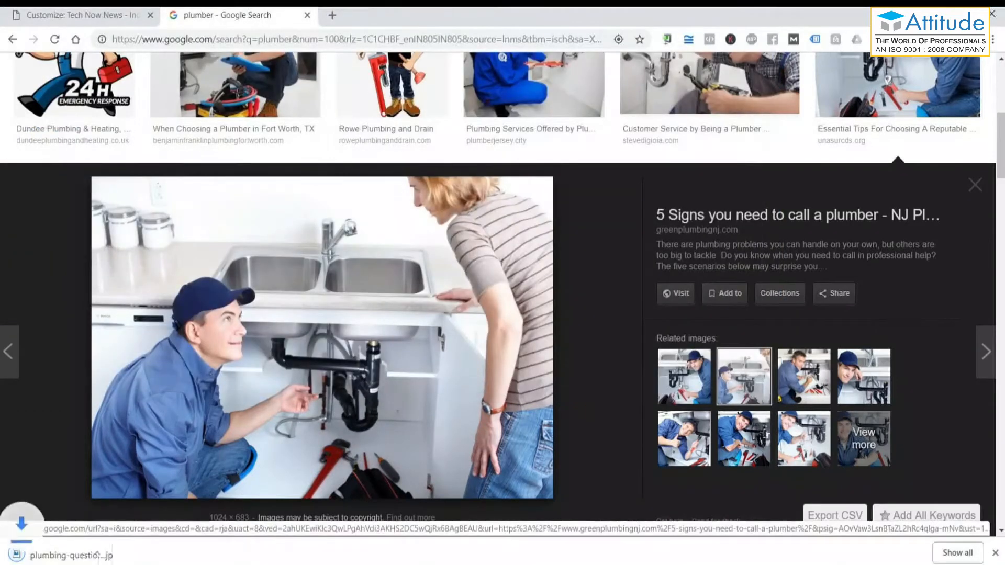
pyautogui.click(73, 16)
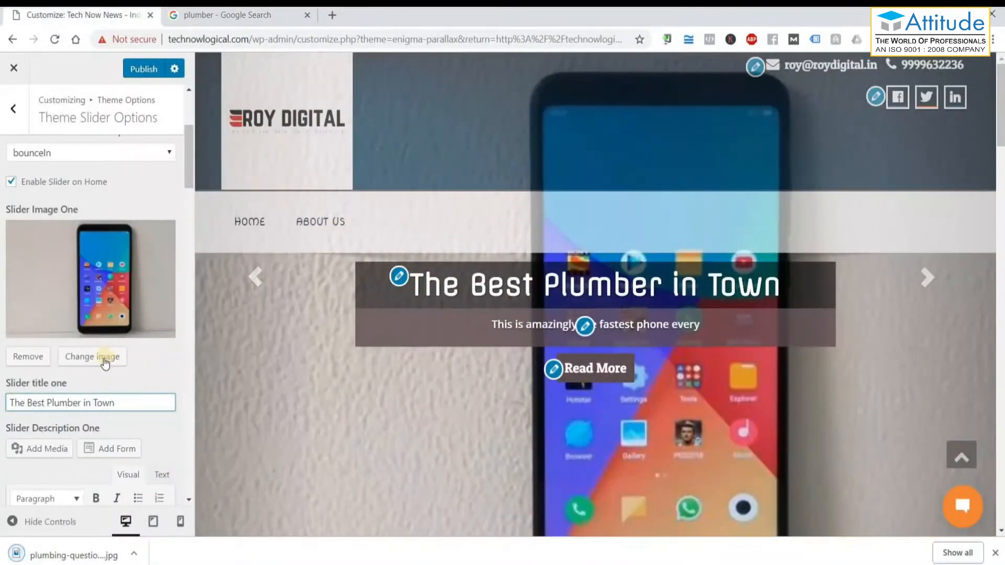
# Upload plumbing-questions-1024x683.jpg and set it as Slider Image One.
pyautogui.click(105, 361)
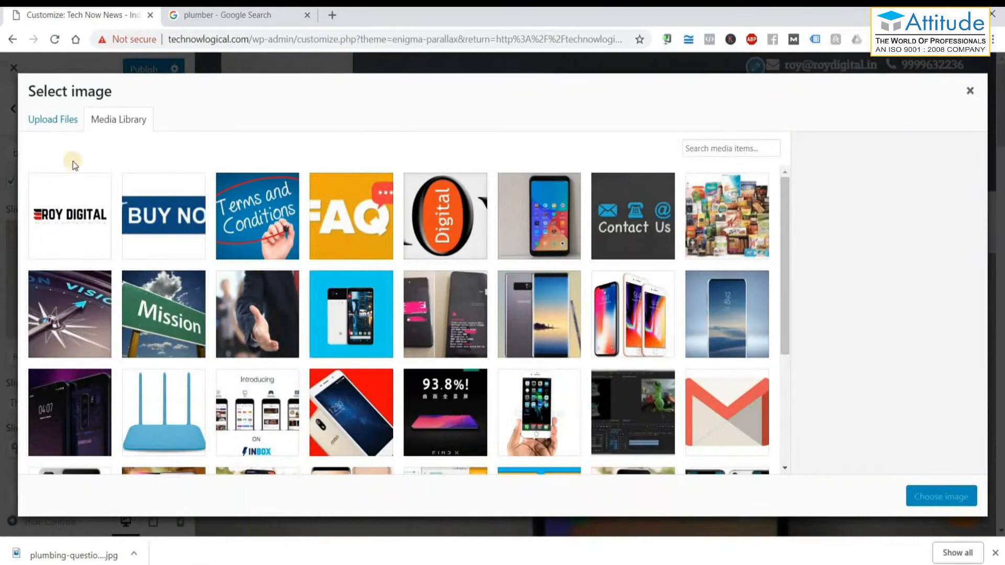
pyautogui.click(73, 121)
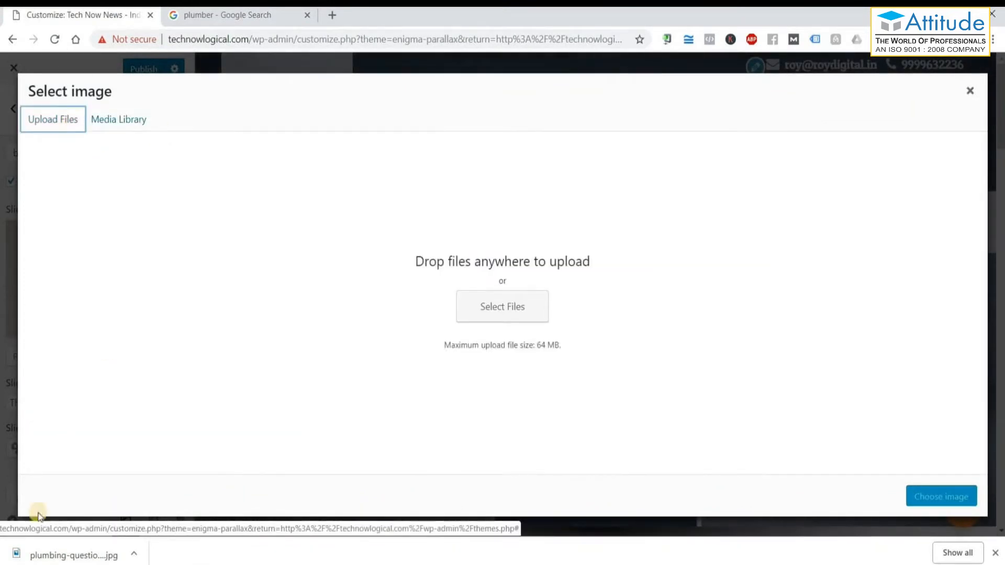
pyautogui.moveTo(36, 554); pyautogui.dragTo(504, 284)
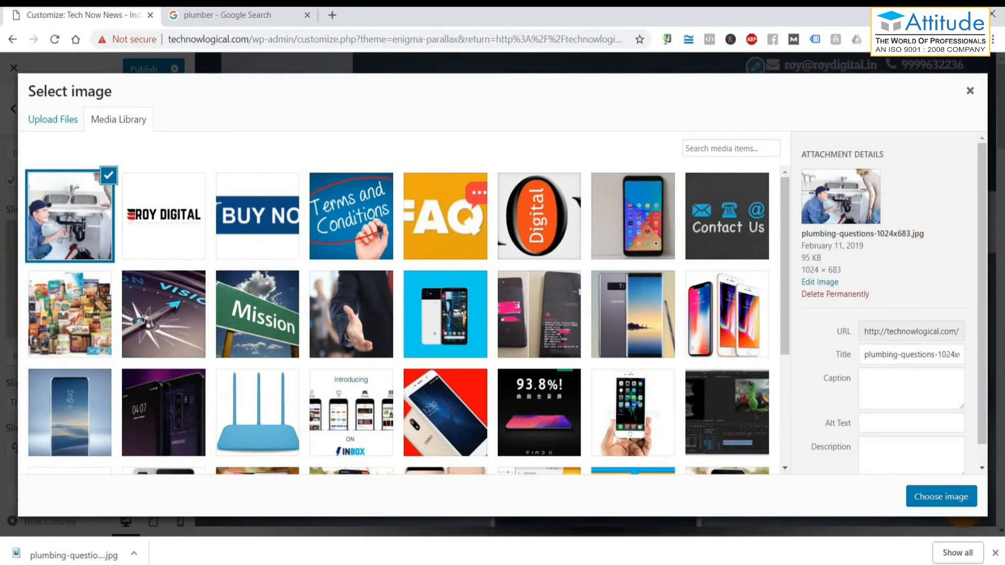
pyautogui.click(932, 494)
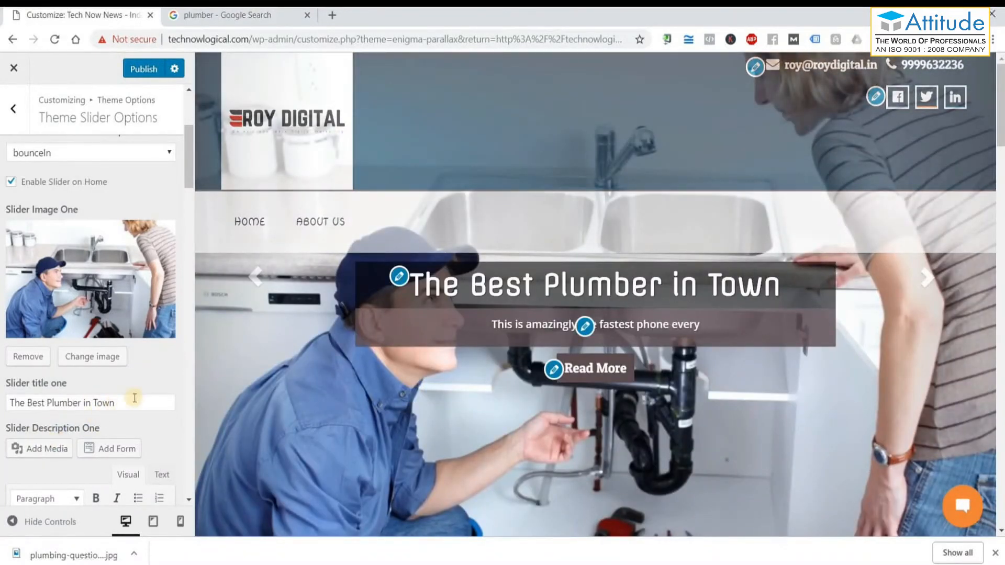
# Replace Slider Description One with 'We are the best plumbing services in town.'.
pyautogui.tripleClick(98, 402)
pyautogui.scroll(-3, 130, 412)
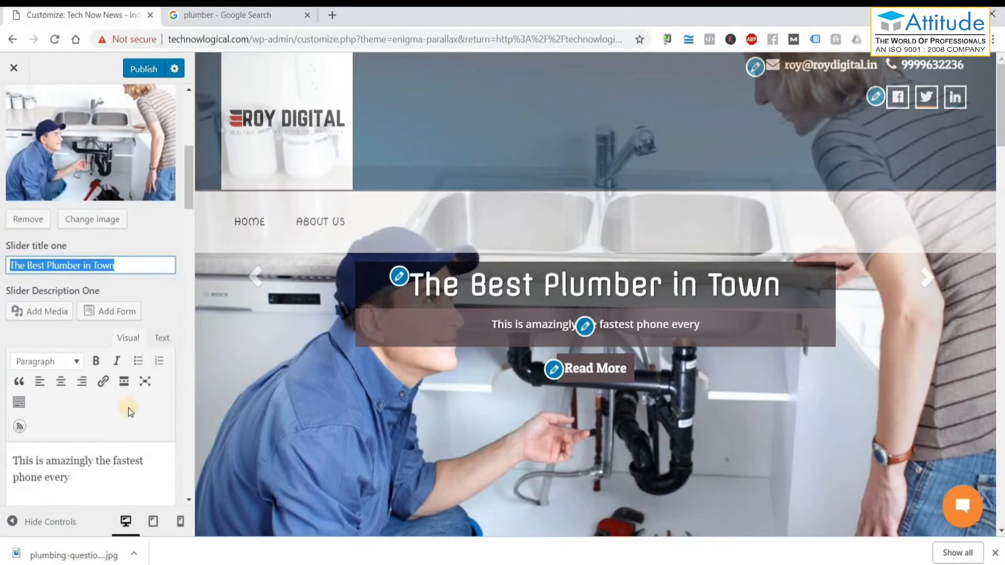
pyautogui.scroll(-1, 103, 429)
pyautogui.moveTo(79, 410); pyautogui.dragTo(7, 387)
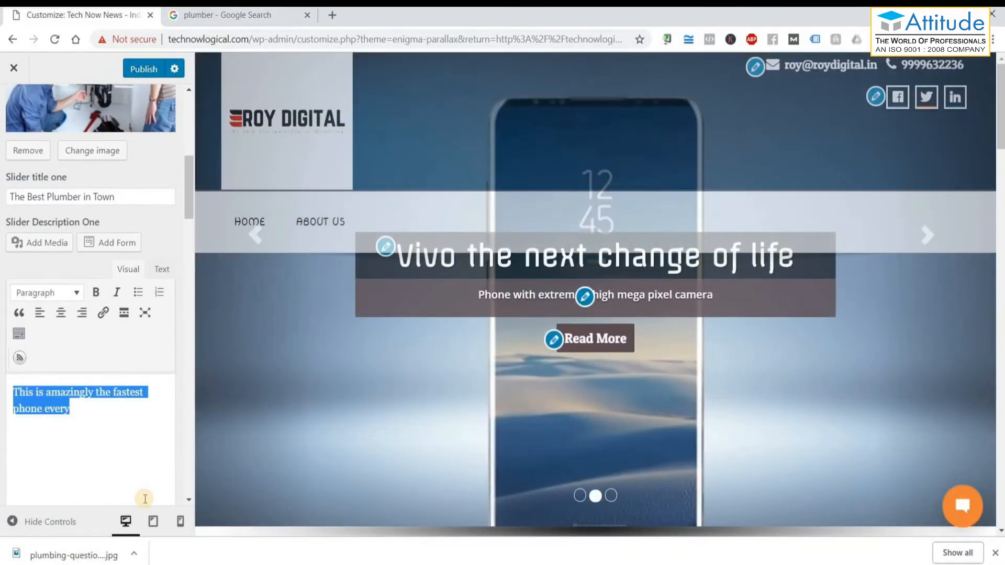
pyautogui.write('W')
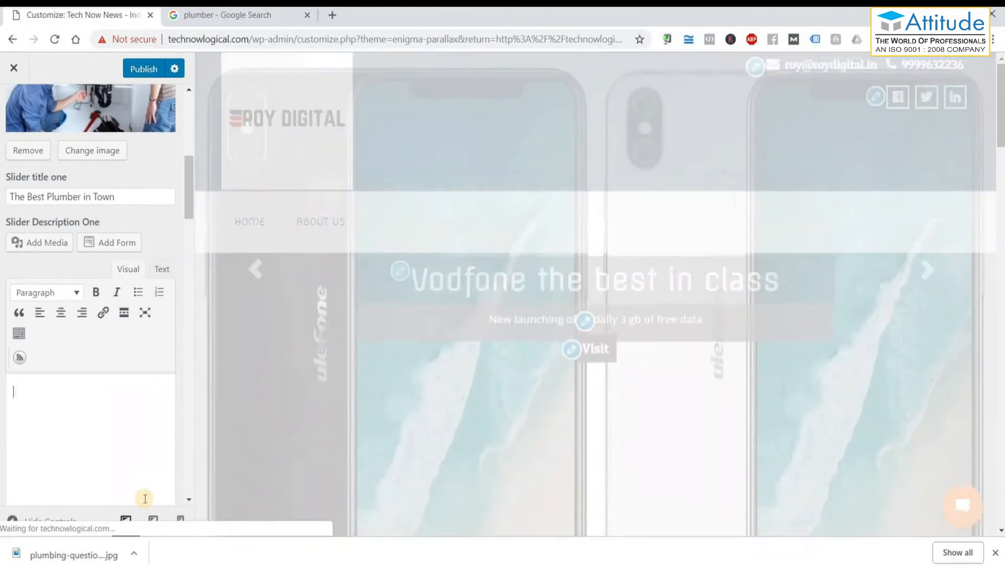
pyautogui.write('the best ')
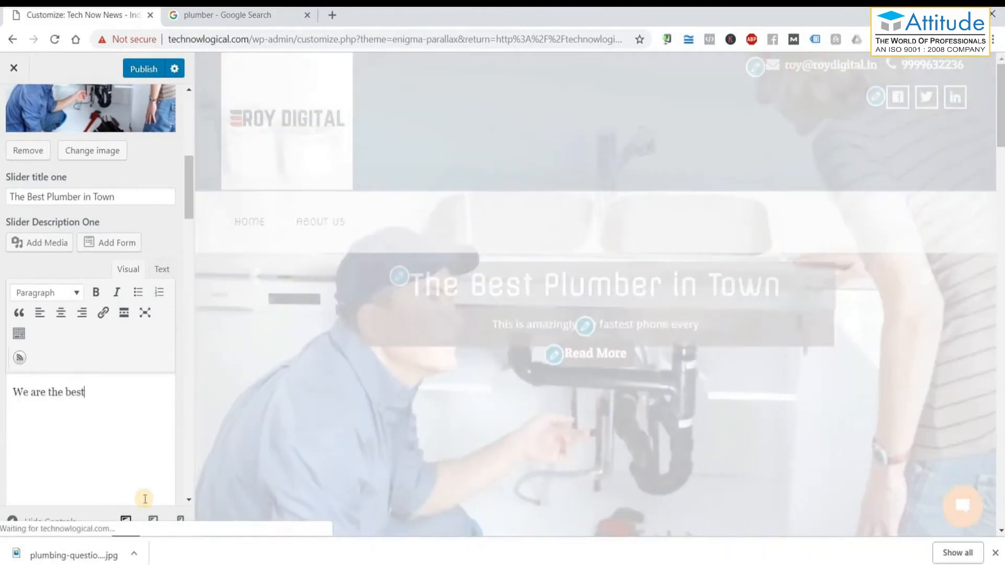
pyautogui.write('plumbi')
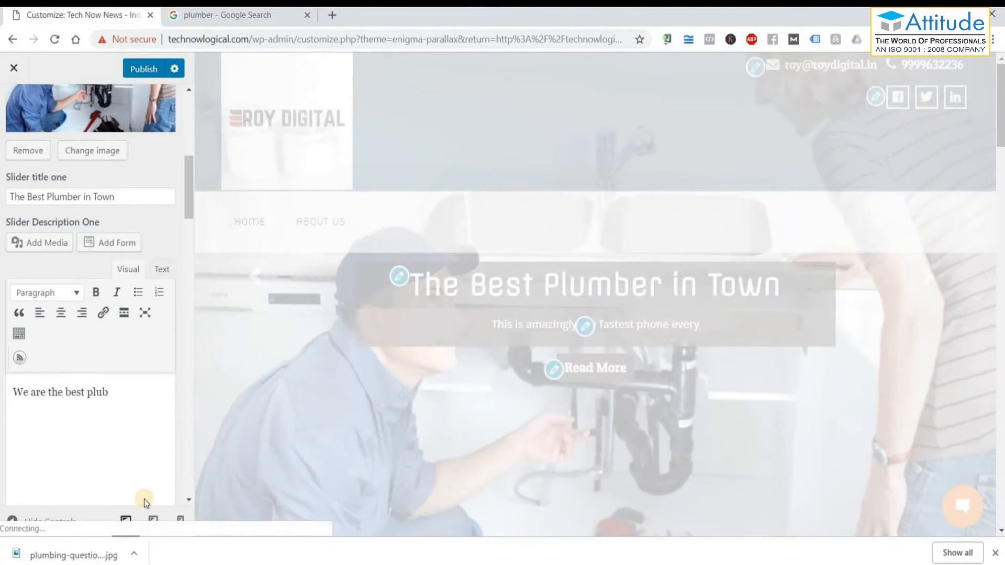
pyautogui.write('ng servi')
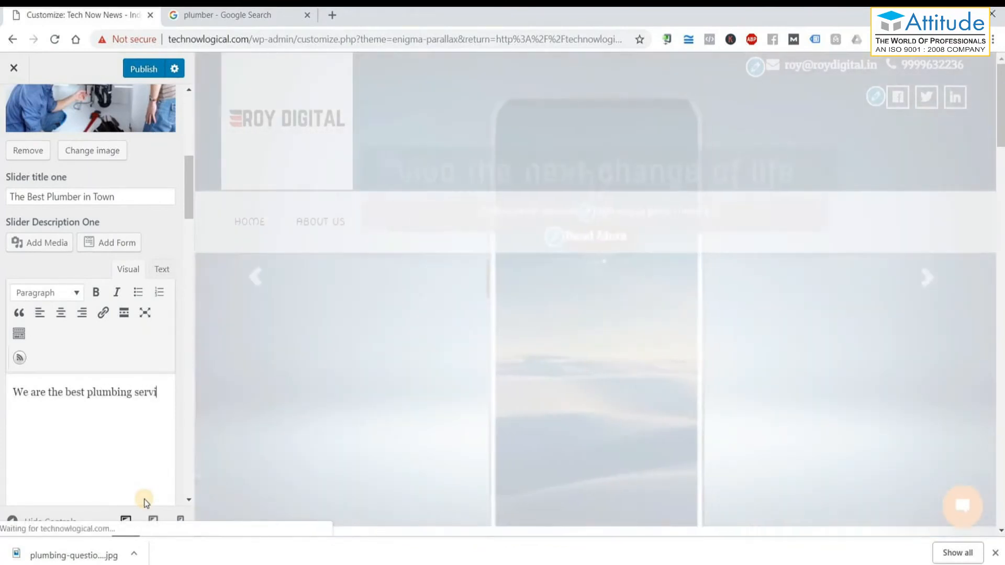
pyautogui.write('ces in tow')
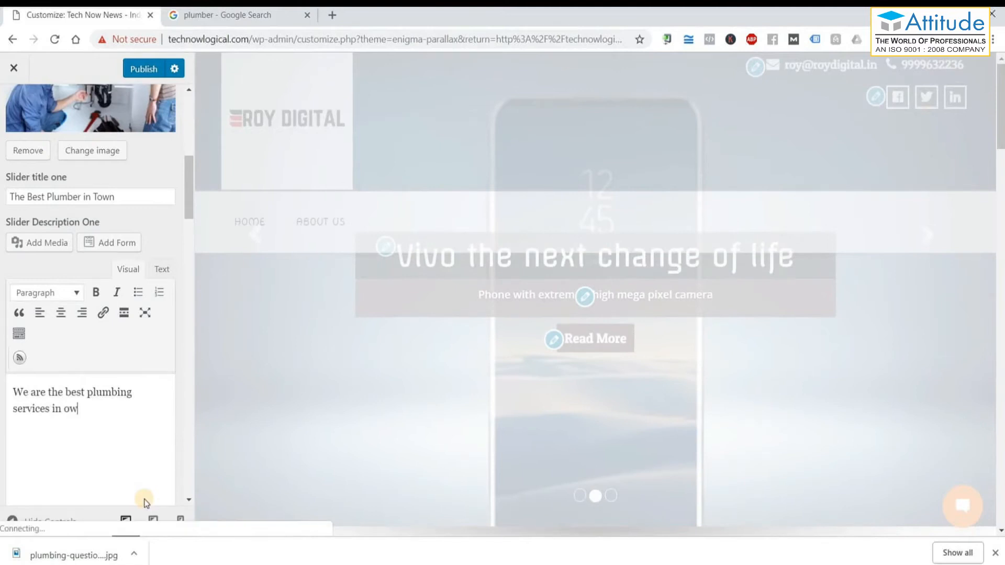
pyautogui.write('n.')
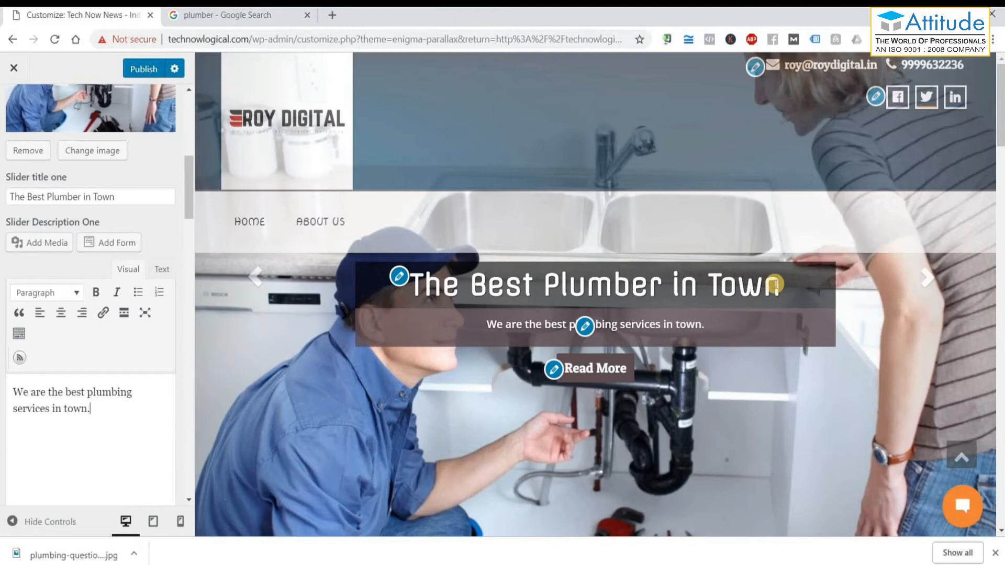
pyautogui.scroll(-4, 78, 347)
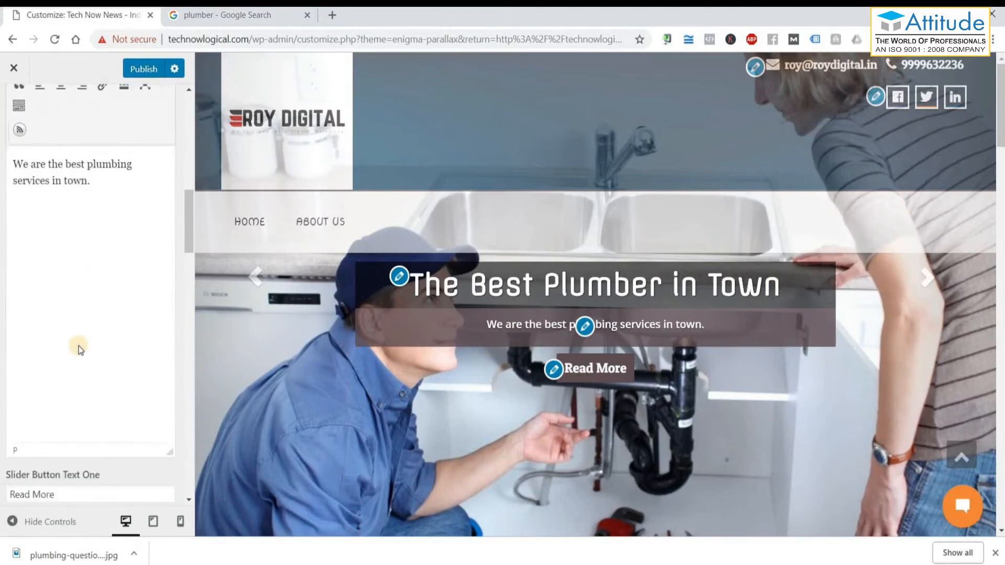
pyautogui.scroll(-2, 79, 346)
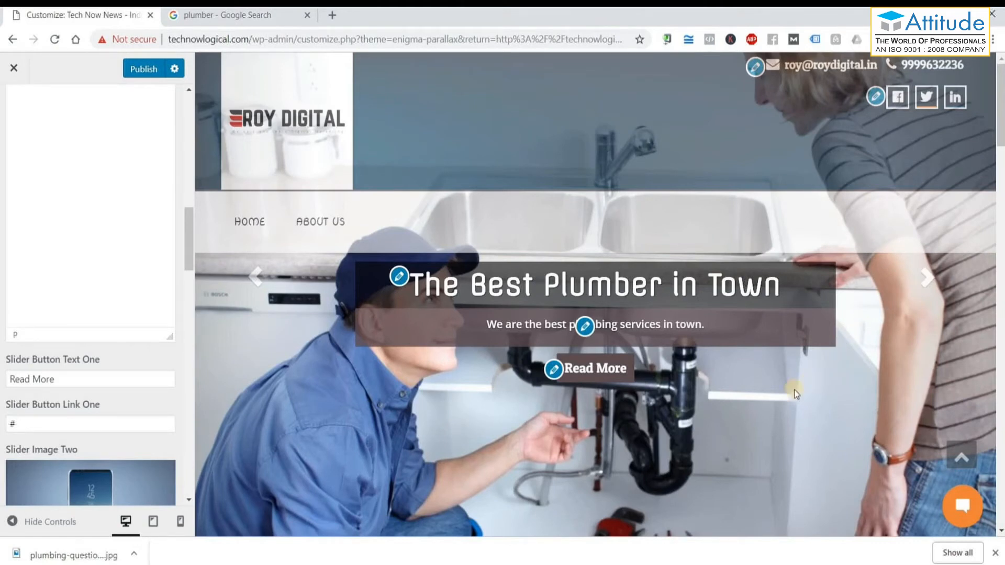
# Change Slider Button Text One to 'Get Services' and delete the '#' button link.
pyautogui.click(63, 379)
pyautogui.hotkey('ctrl', 'a')
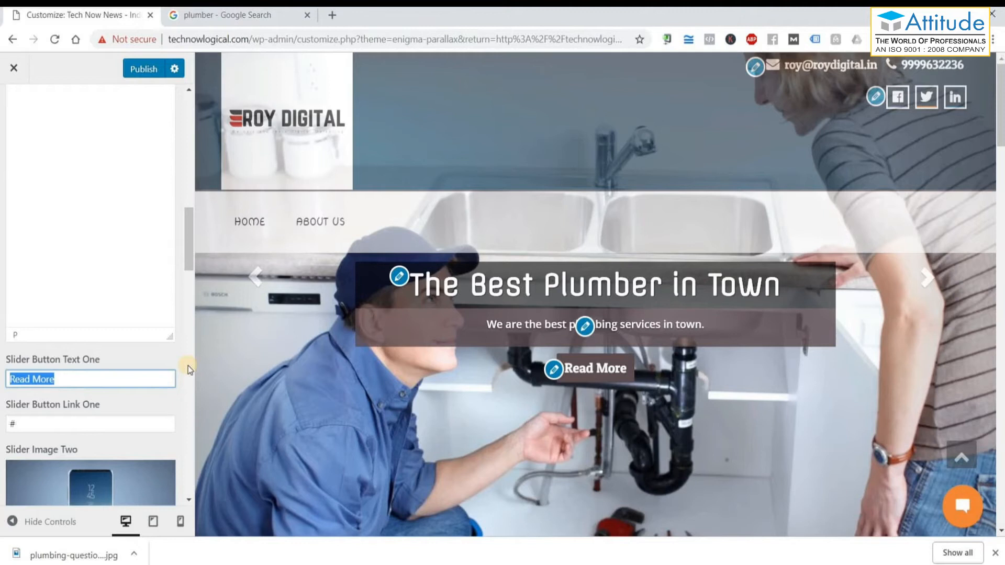
pyautogui.write('Get Service')
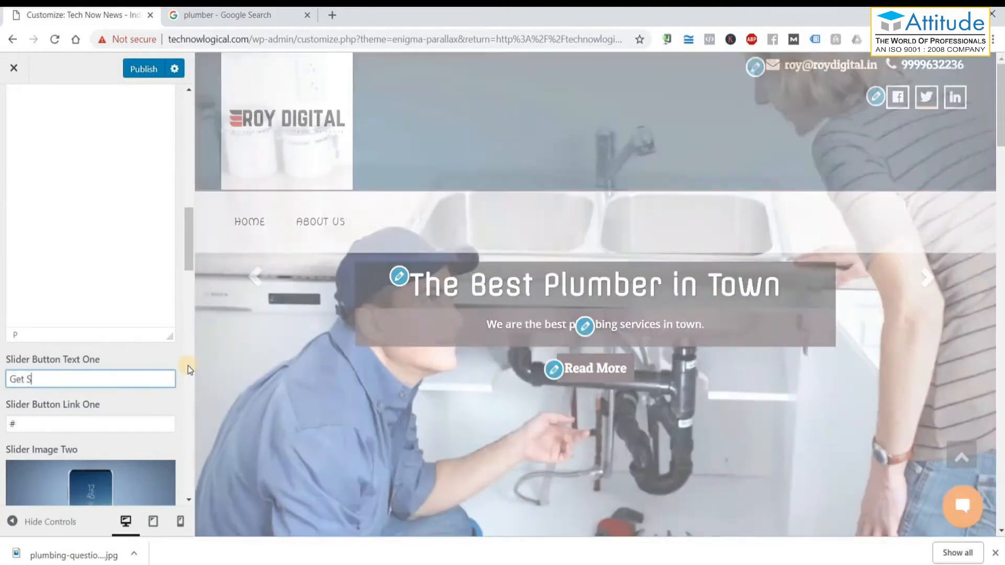
pyautogui.write('s')
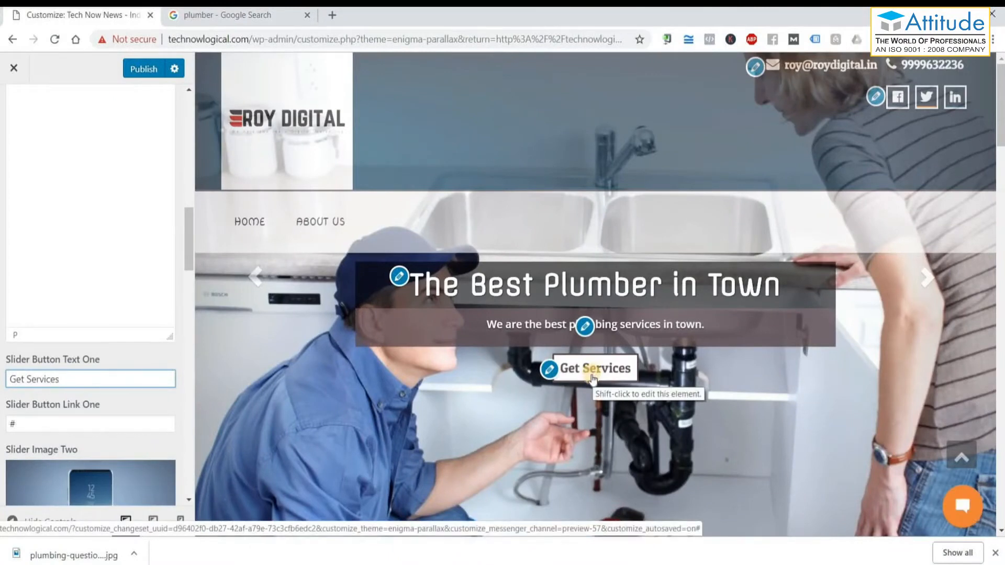
pyautogui.doubleClick(28, 421)
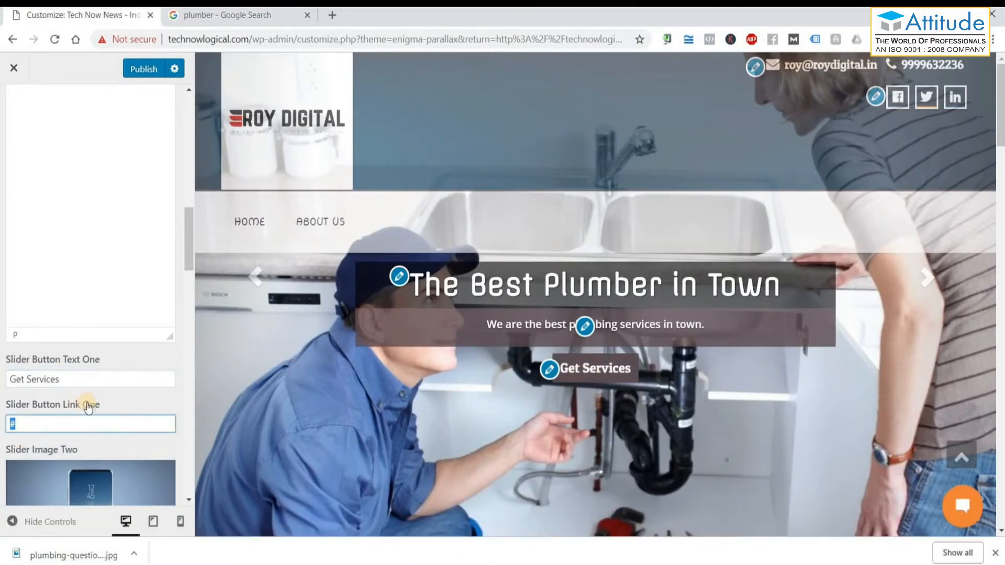
pyautogui.press('BackSpace')
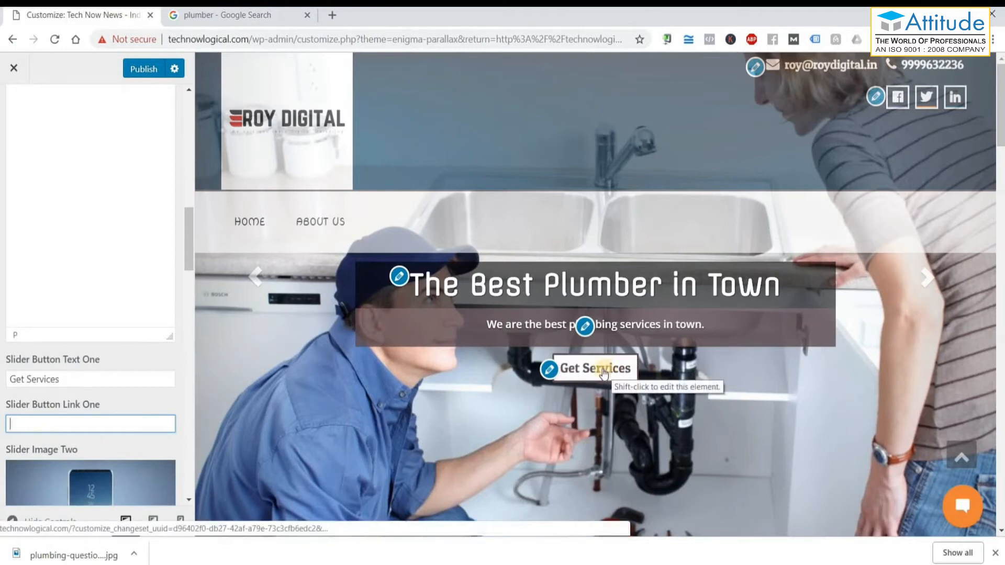
# Paste the Google image search page address into Slider Button Link One.
pyautogui.click(213, 18)
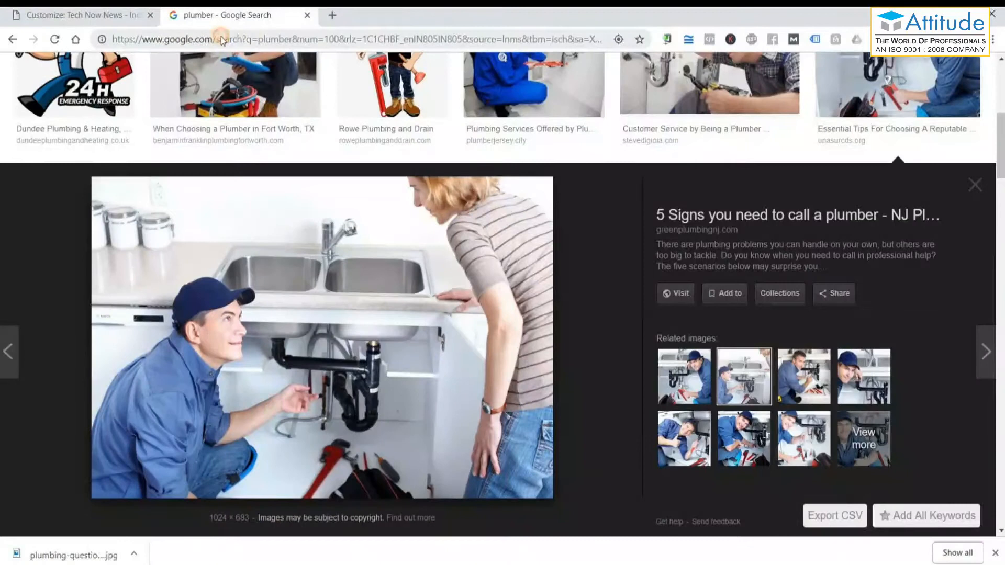
pyautogui.click(242, 41)
pyautogui.rightClick(252, 43)
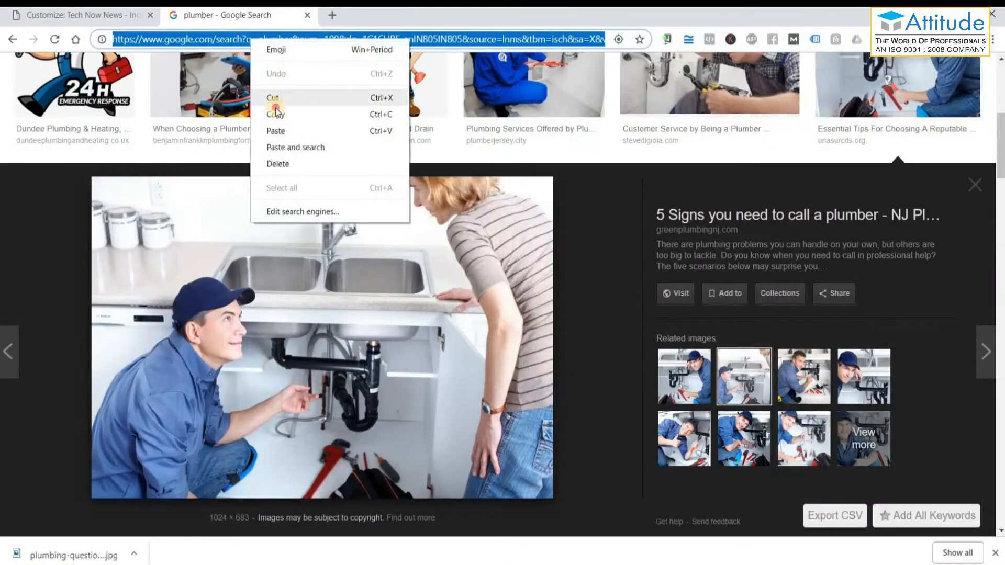
pyautogui.click(275, 115)
pyautogui.hotkey('ctrl', 'shift', 'Tab')
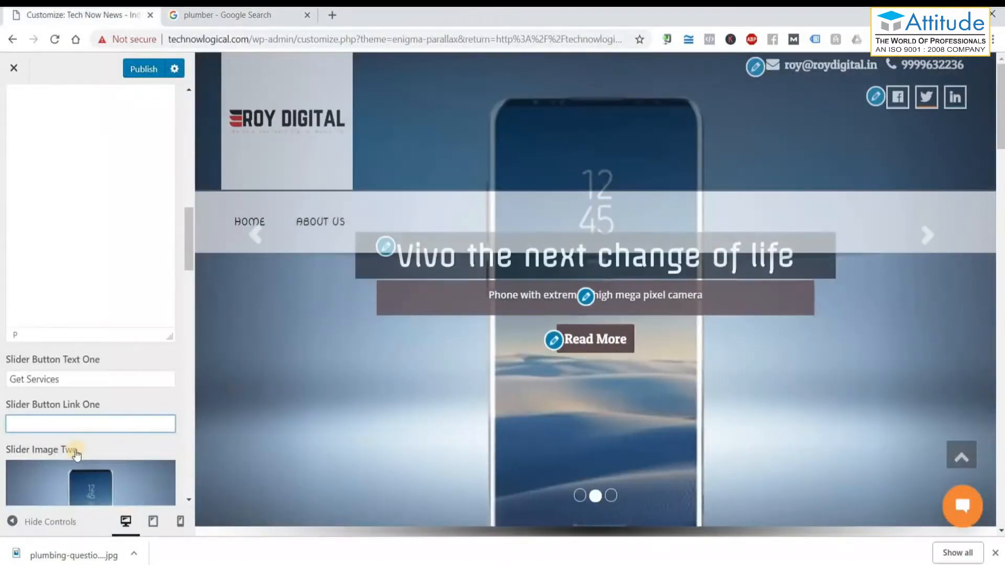
pyautogui.hotkey('ctrl', 'v')
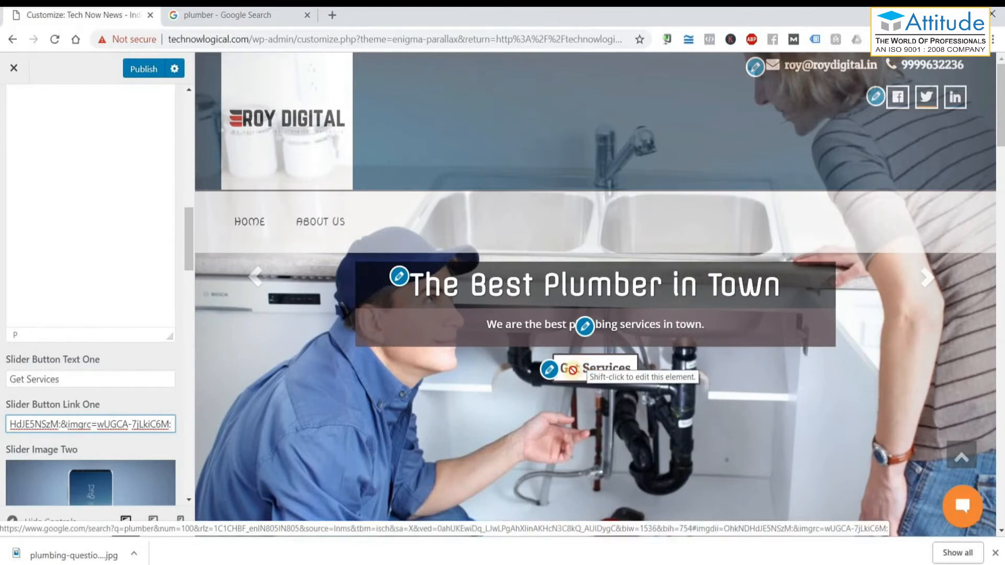
# Replace the pasted address in the button link with the placeholder '#'.
pyautogui.tripleClick(157, 425)
pyautogui.press('BackSpace')
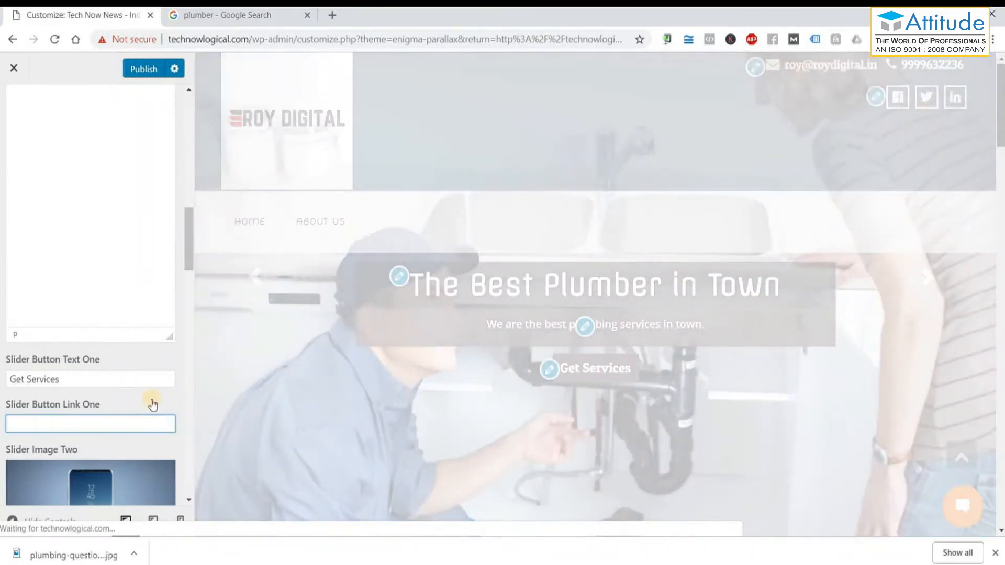
pyautogui.write('#')
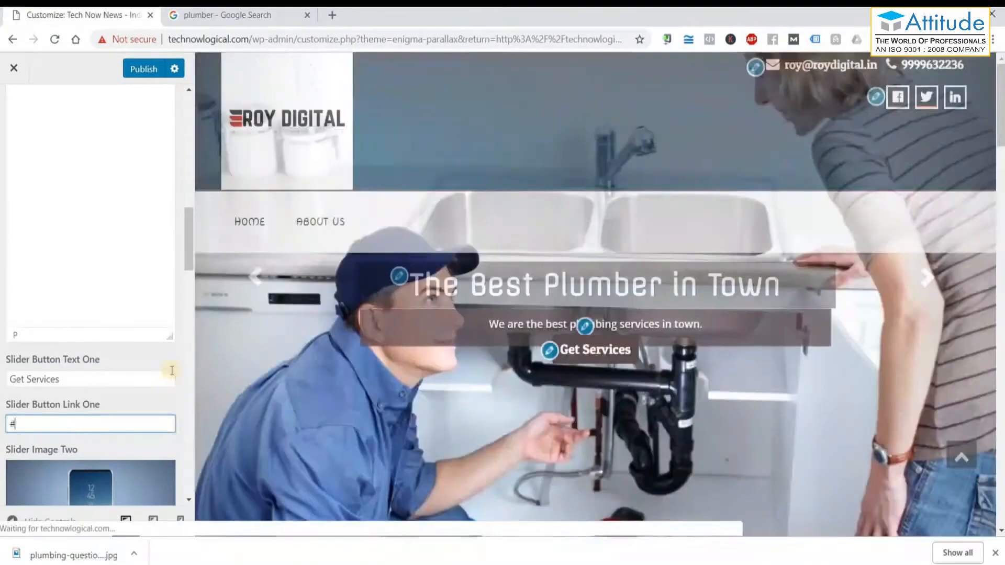
pyautogui.scroll(-2, 164, 376)
pyautogui.scroll(-2, 84, 283)
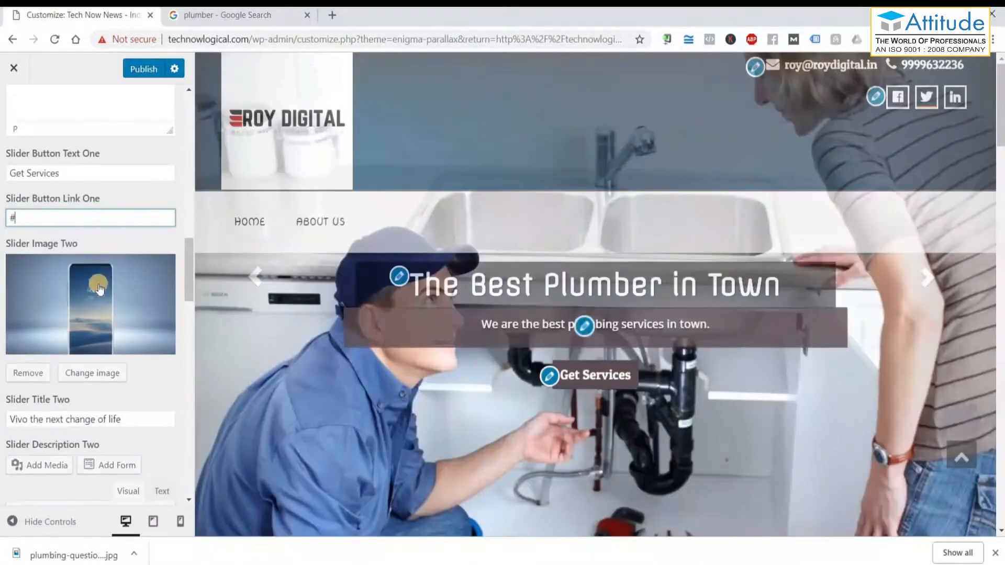
# Review the second slide's title and description fields, scrolling down to the Our Services section.
pyautogui.scroll(-2, 148, 356)
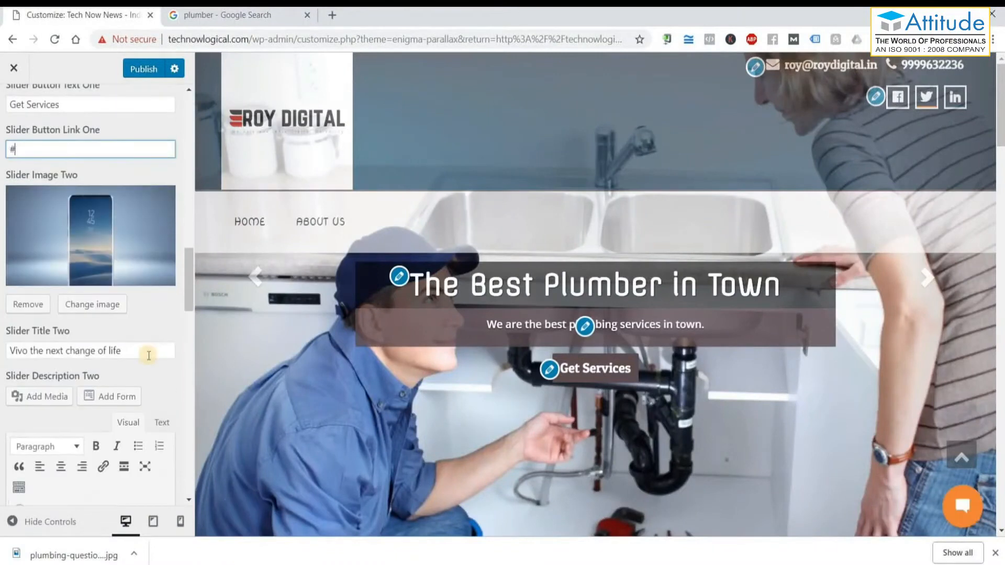
pyautogui.tripleClick(15, 349)
pyautogui.scroll(-5, 102, 277)
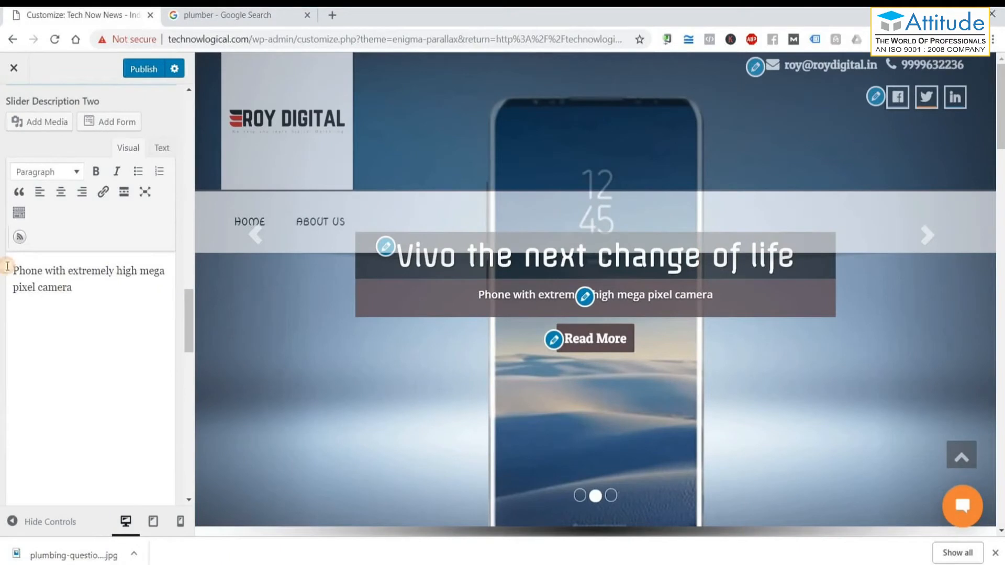
pyautogui.moveTo(10, 267); pyautogui.dragTo(66, 361)
pyautogui.scroll(-8, 66, 361)
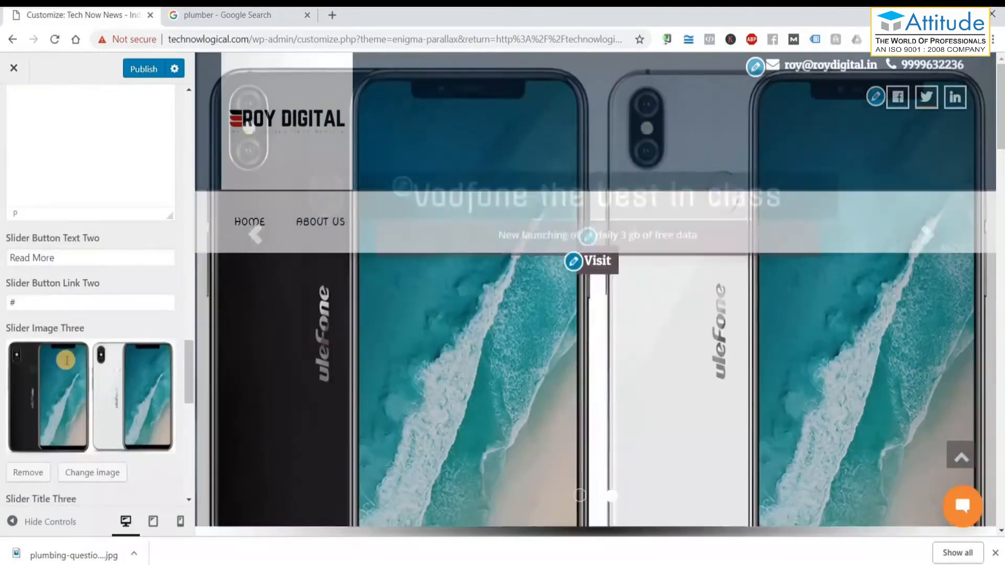
pyautogui.scroll(-9, 93, 291)
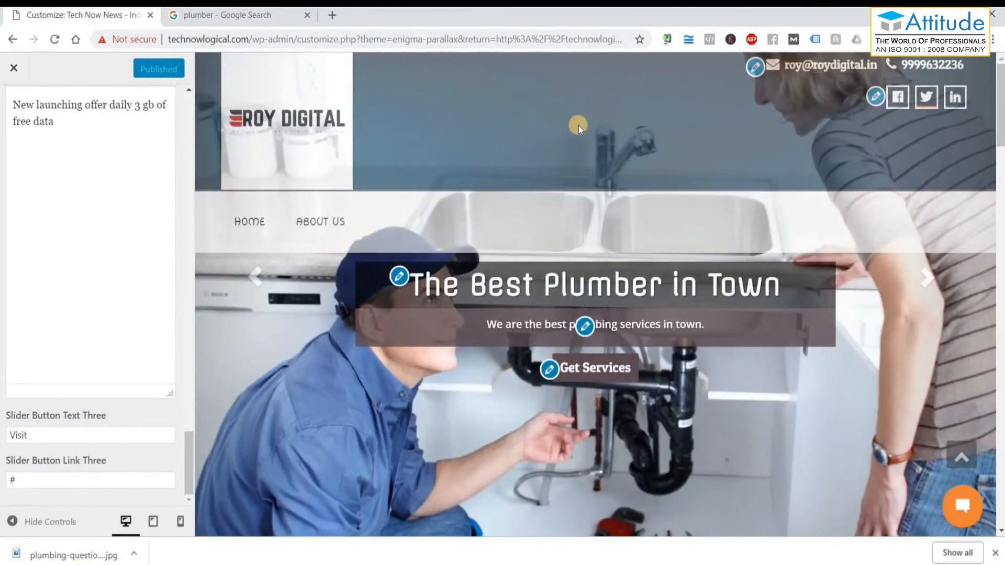
pyautogui.scroll(-5, 579, 126)
pyautogui.scroll(-1, 579, 126)
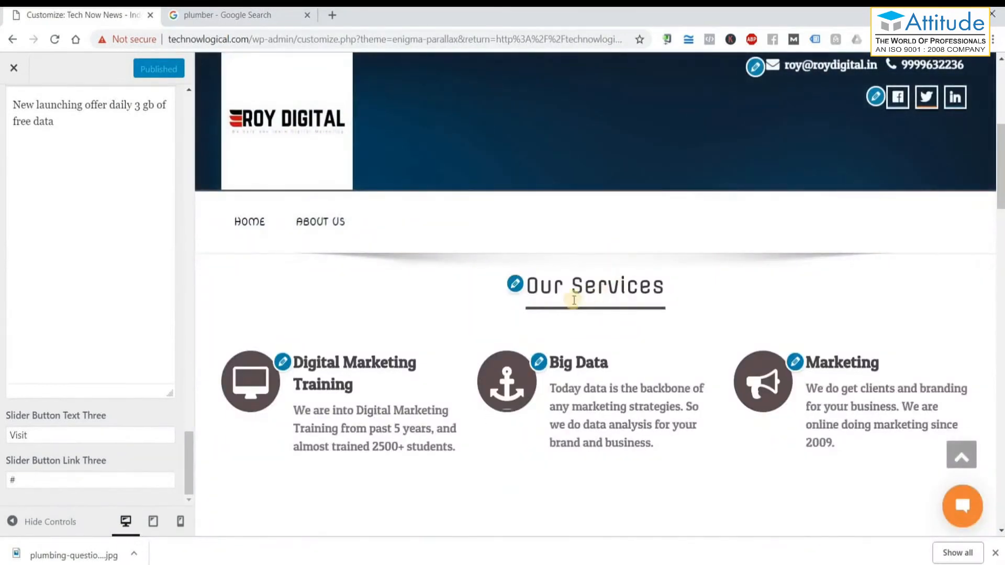
# Change the Home Service Title from 'Our Services' to 'Our Products'.
pyautogui.click(514, 285)
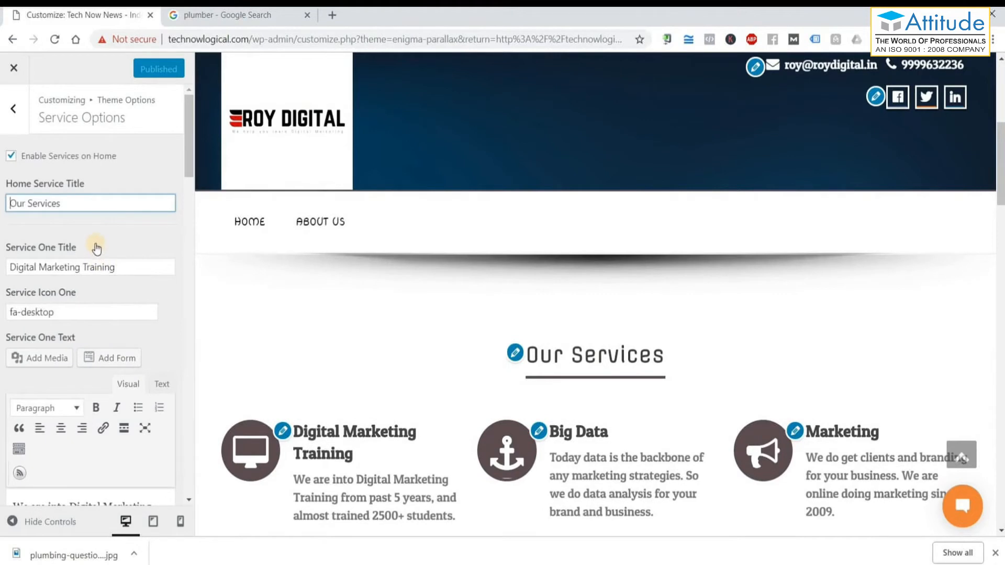
pyautogui.moveTo(16, 203); pyautogui.dragTo(32, 289)
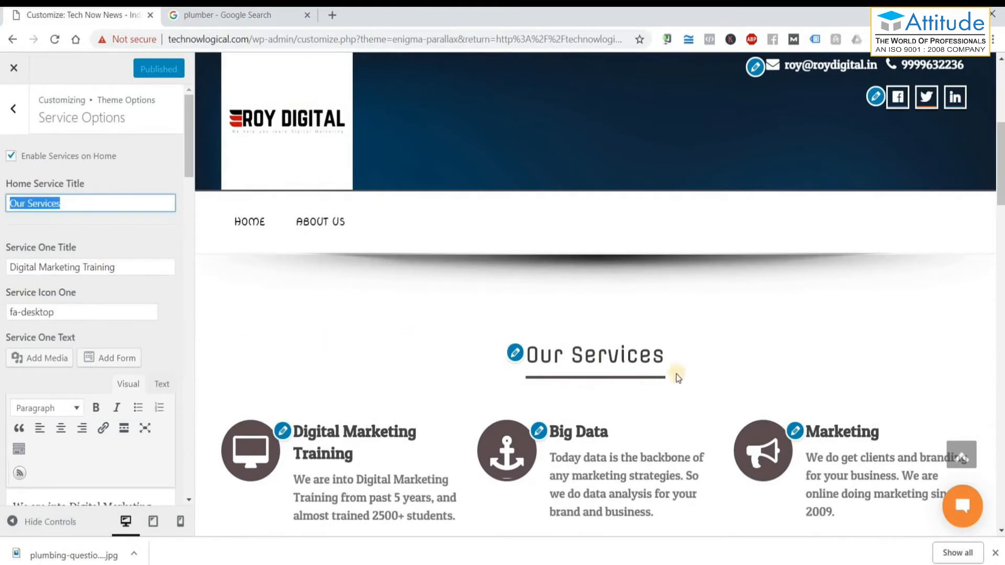
pyautogui.doubleClick(40, 198)
pyautogui.write('Productw')
pyautogui.press('BackSpace')
pyautogui.write('s')
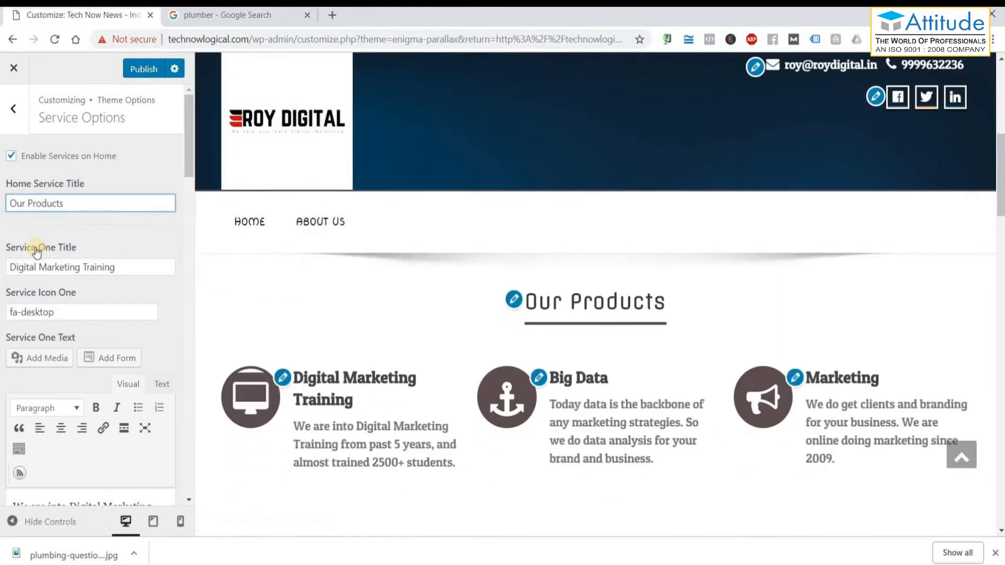
pyautogui.moveTo(116, 268); pyautogui.dragTo(9, 272)
pyautogui.scroll(-1, 78, 238)
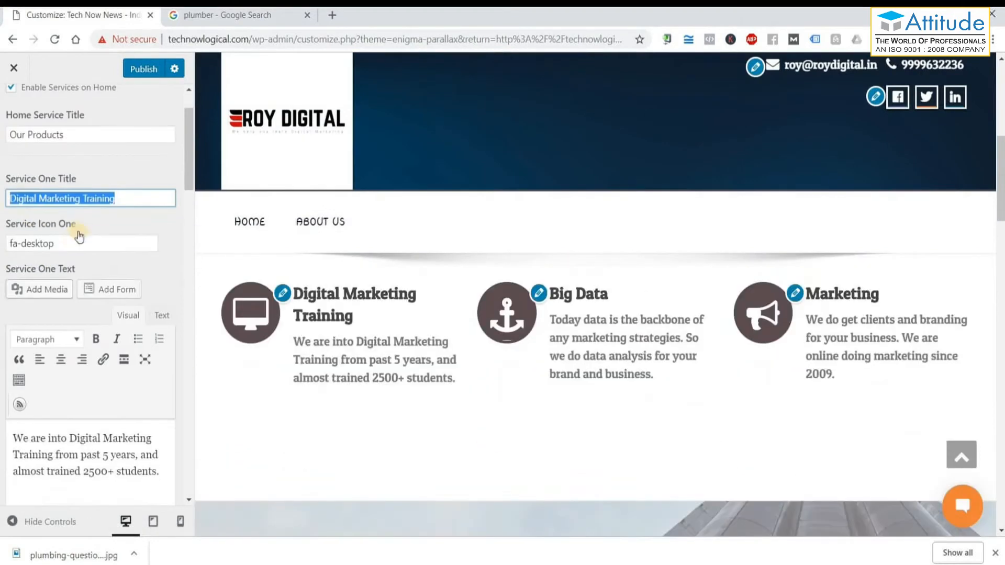
pyautogui.click(269, 289)
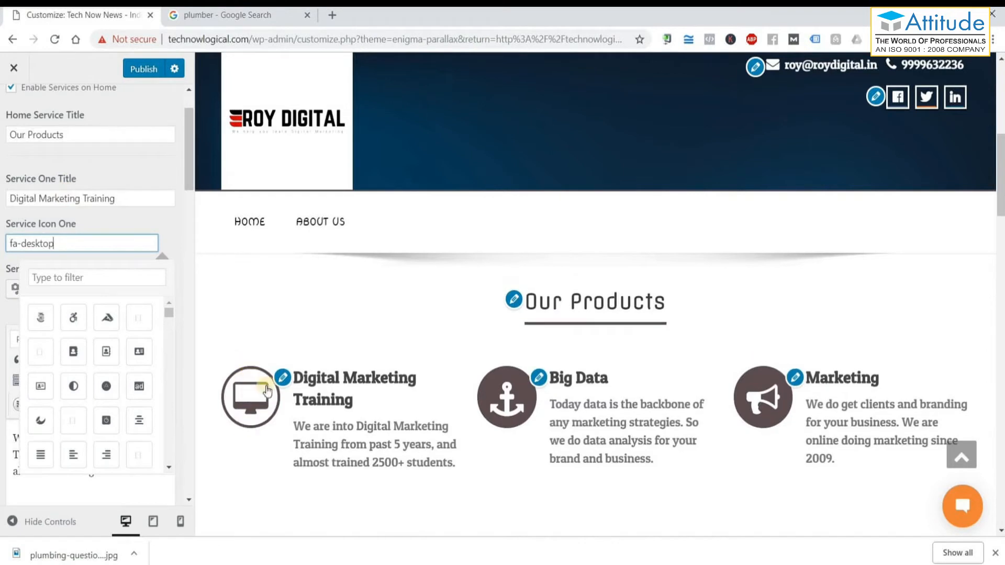
pyautogui.click(158, 218)
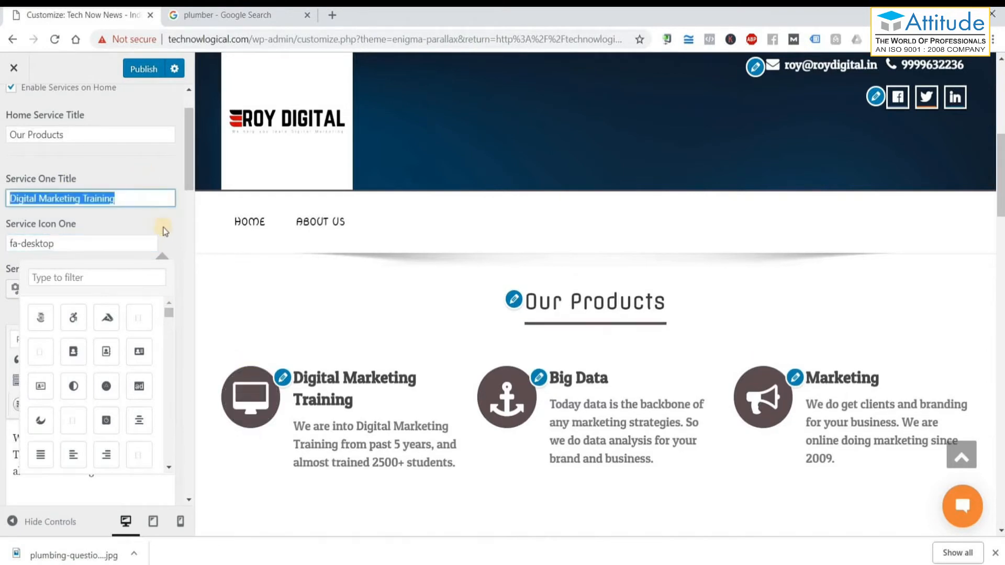
pyautogui.scroll(-3, 173, 231)
pyautogui.moveTo(152, 335); pyautogui.dragTo(24, 297)
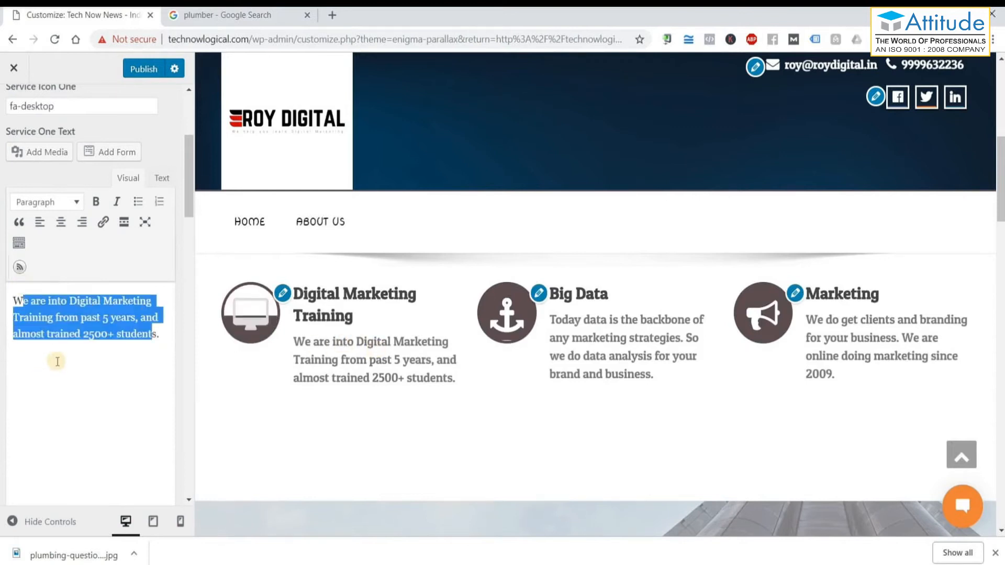
pyautogui.scroll(-5, 52, 361)
pyautogui.scroll(-2, 64, 394)
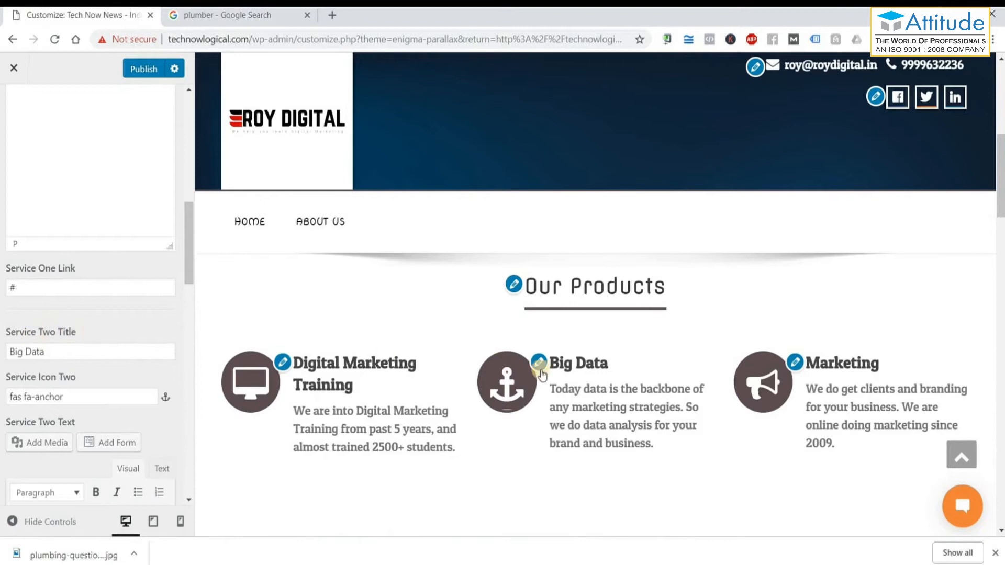
pyautogui.scroll(-2, 129, 397)
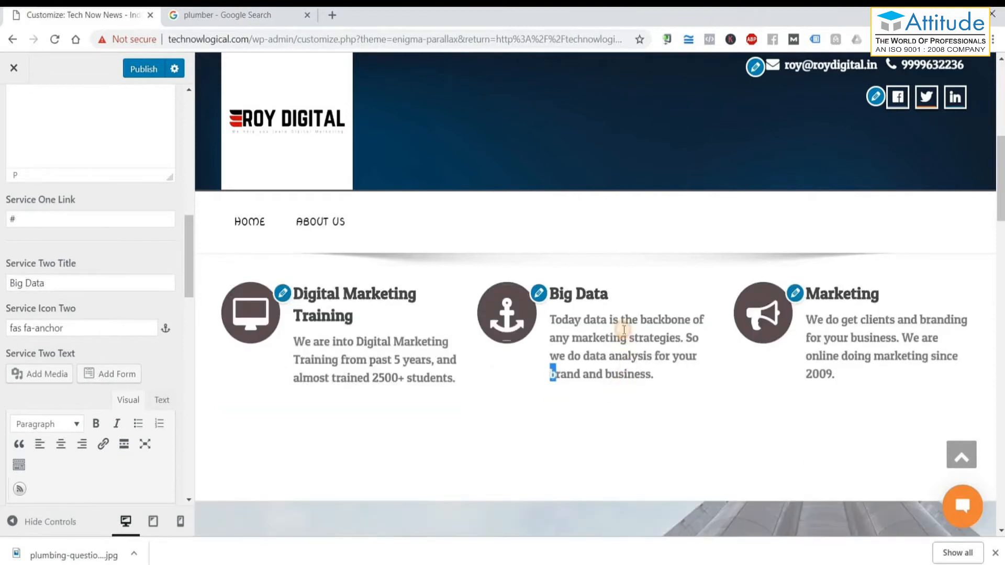
pyautogui.moveTo(699, 357); pyautogui.dragTo(582, 320)
pyautogui.scroll(-4, 112, 366)
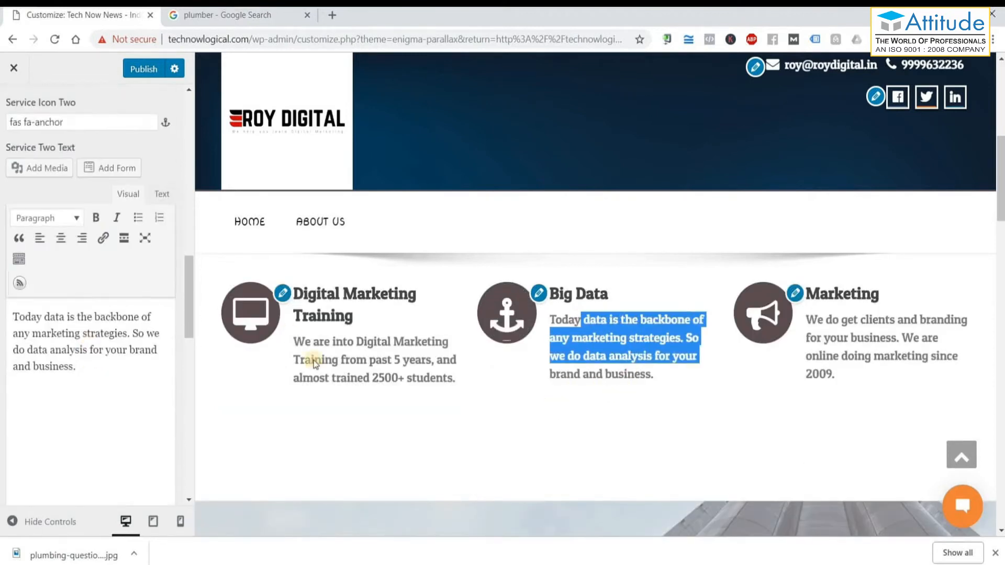
pyautogui.scroll(-8, 89, 352)
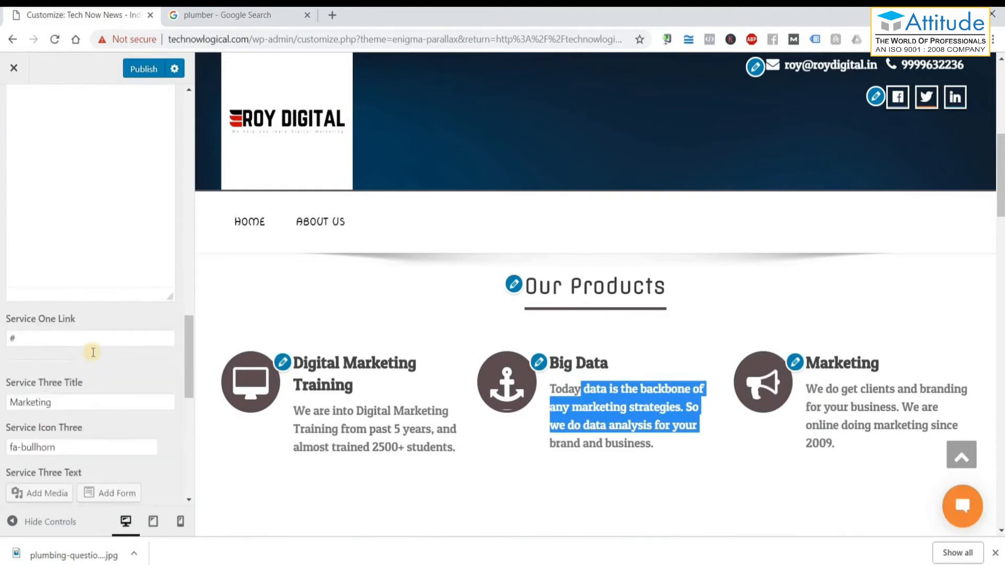
pyautogui.scroll(-1, 95, 354)
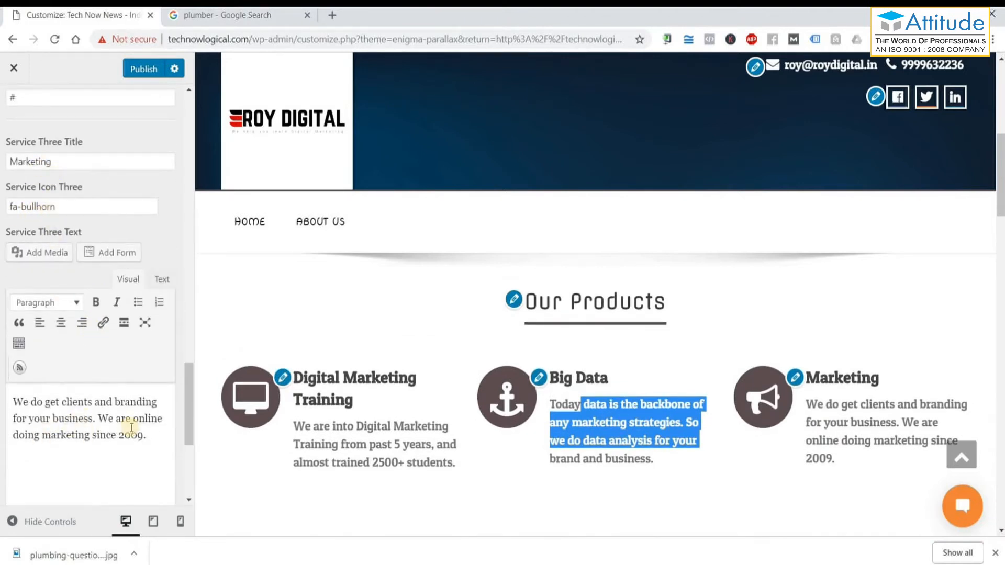
pyautogui.scroll(-1, 89, 101)
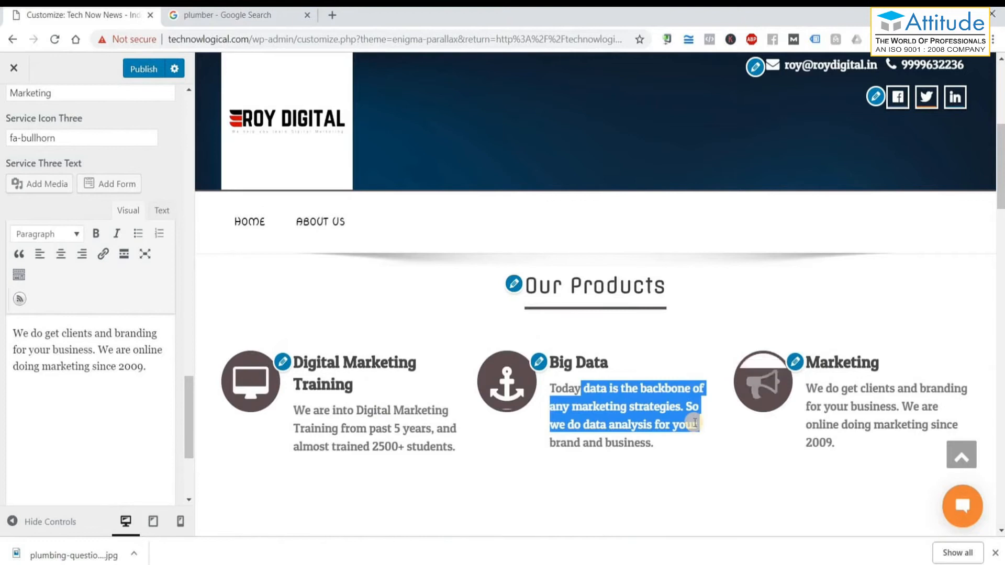
pyautogui.scroll(-5, 695, 423)
pyautogui.scroll(-1, 611, 405)
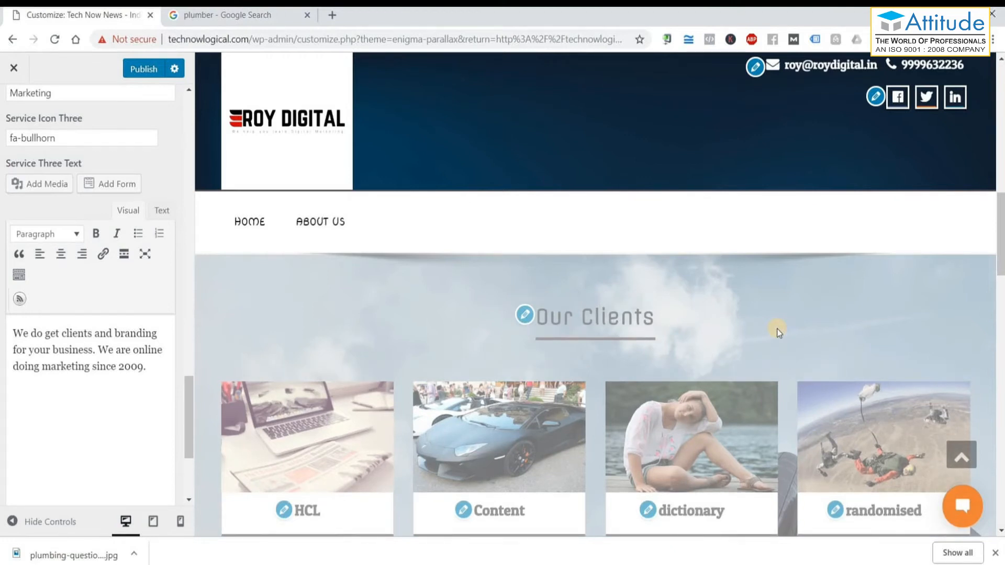
pyautogui.scroll(-1, 777, 329)
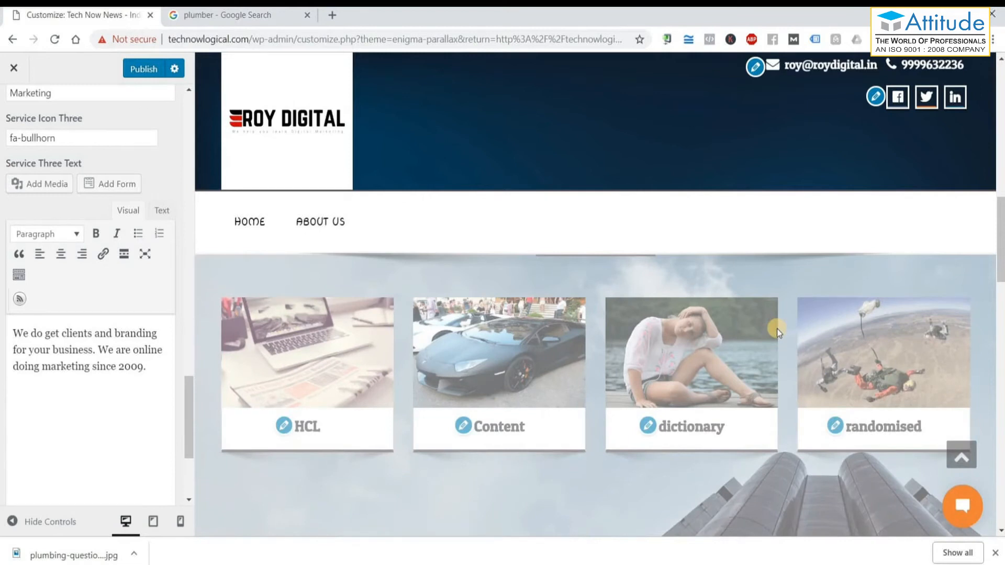
pyautogui.moveTo(777, 329)
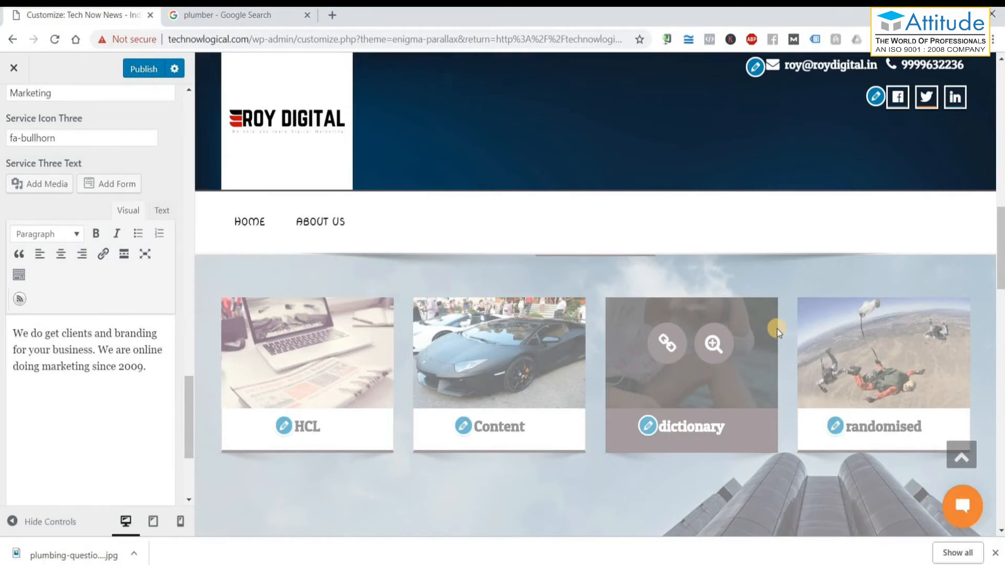
pyautogui.scroll(1, 597, 319)
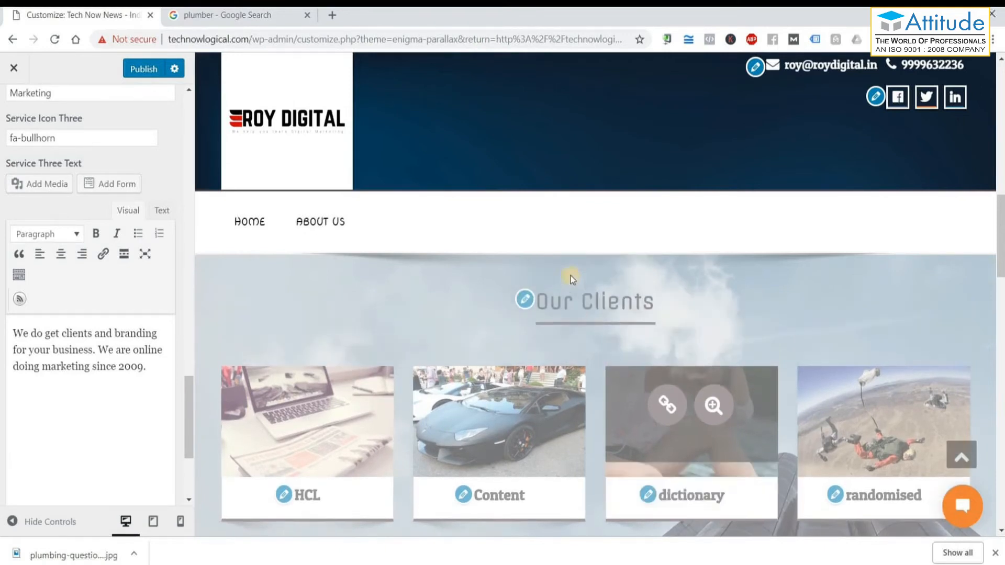
pyautogui.scroll(-2, 592, 298)
pyautogui.scroll(4, 558, 405)
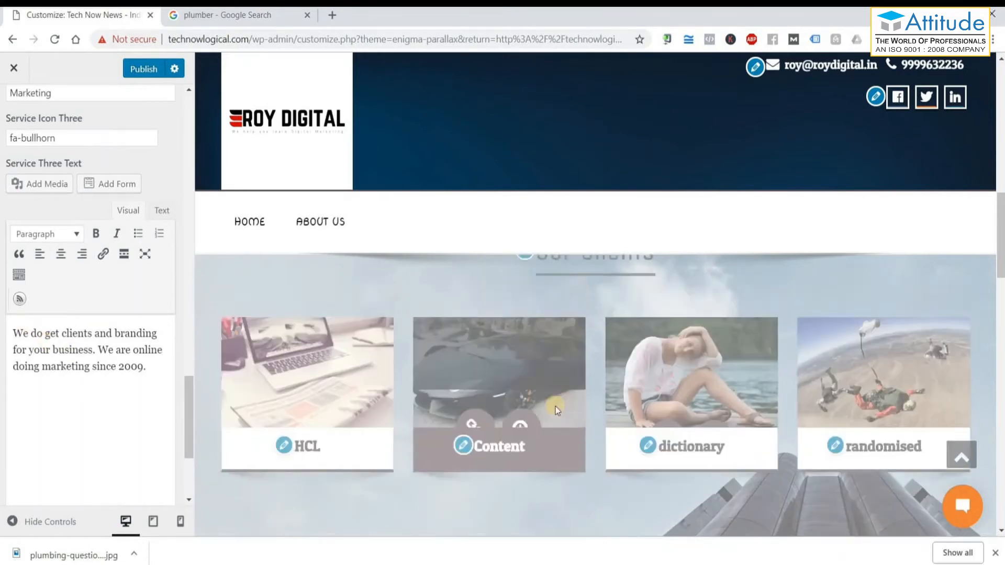
# Set the Portfolio Heading to 'Projects we have done' and look over the portfolio items.
pyautogui.click(524, 420)
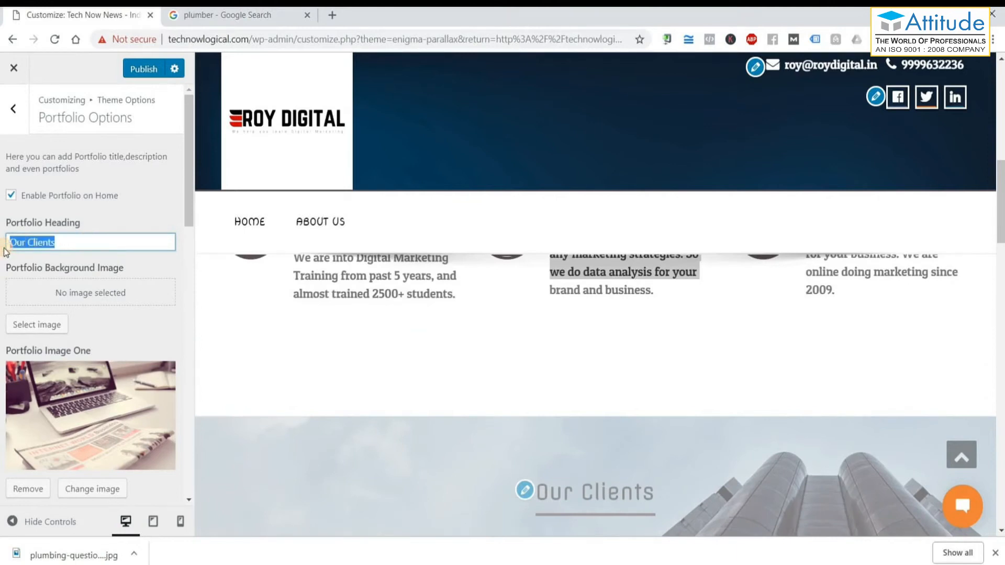
pyautogui.write('Projects')
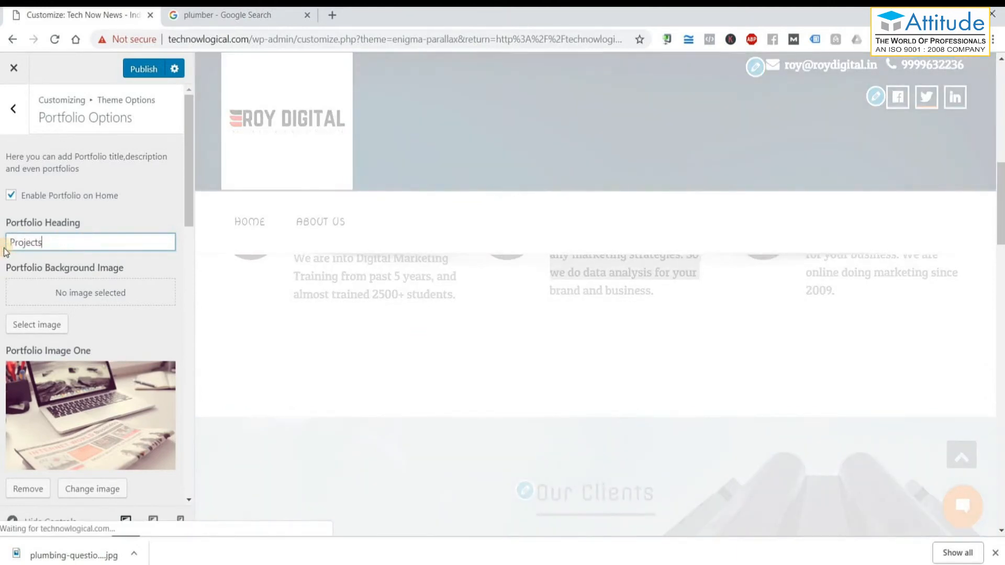
pyautogui.write(' we hav d')
pyautogui.press('BackSpace')
pyautogui.write('e done')
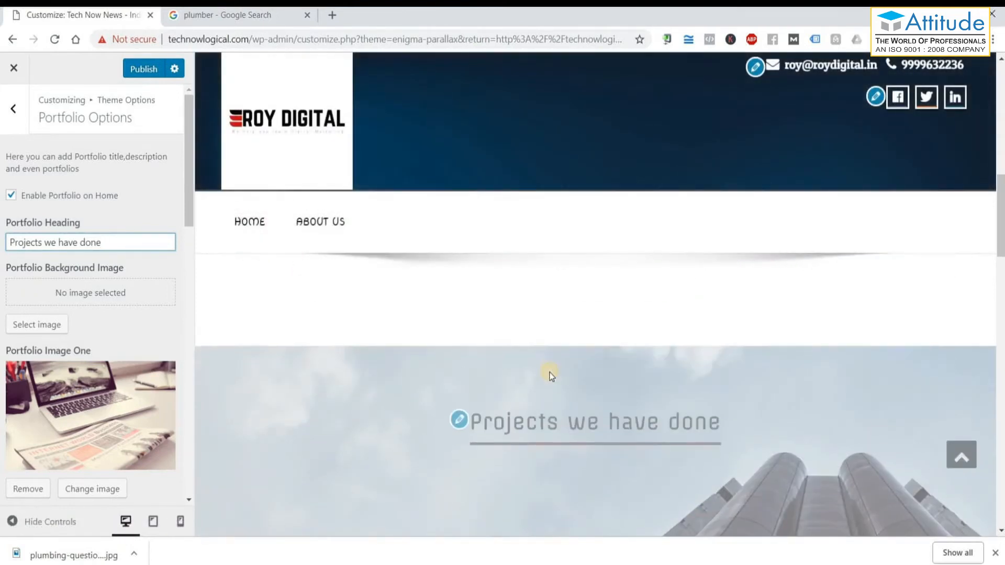
pyautogui.scroll(-3, 552, 375)
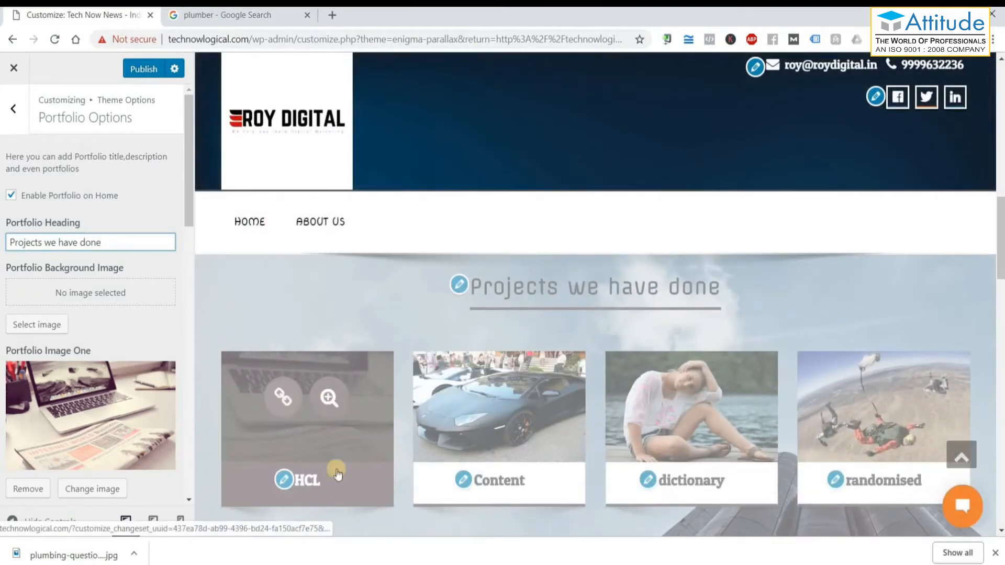
pyautogui.scroll(-3, 62, 272)
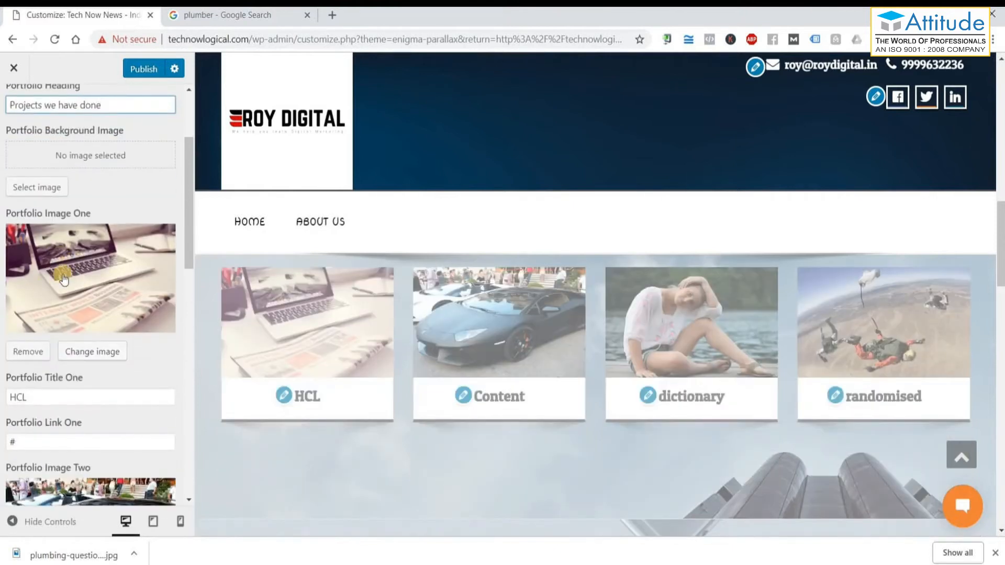
pyautogui.scroll(-1, 57, 299)
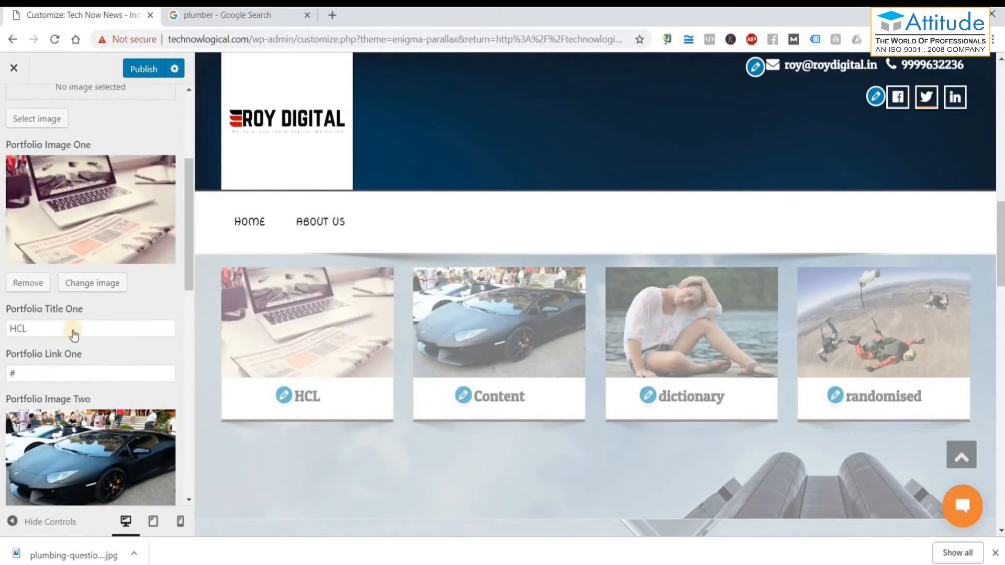
pyautogui.scroll(-2, 73, 335)
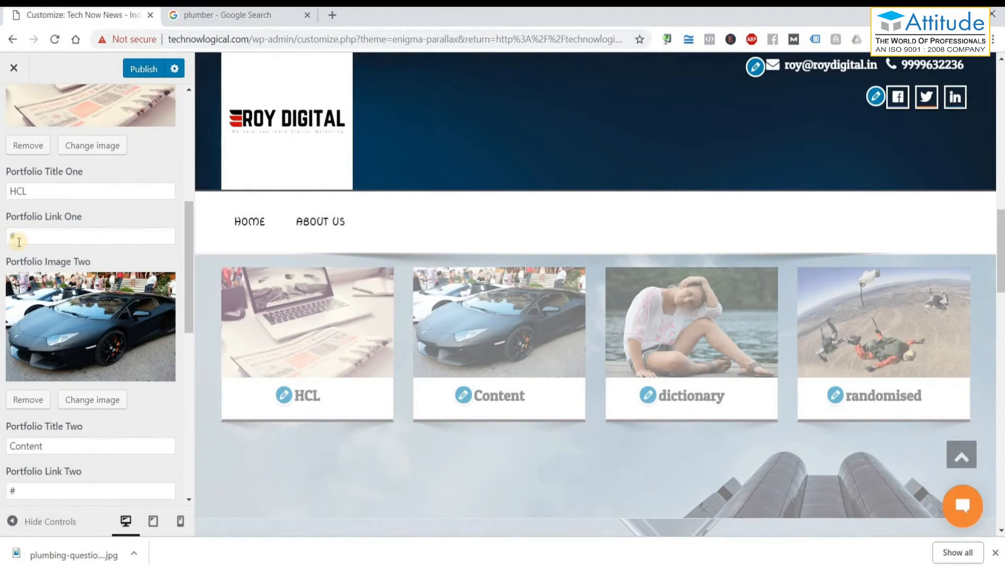
pyautogui.scroll(-1, 76, 291)
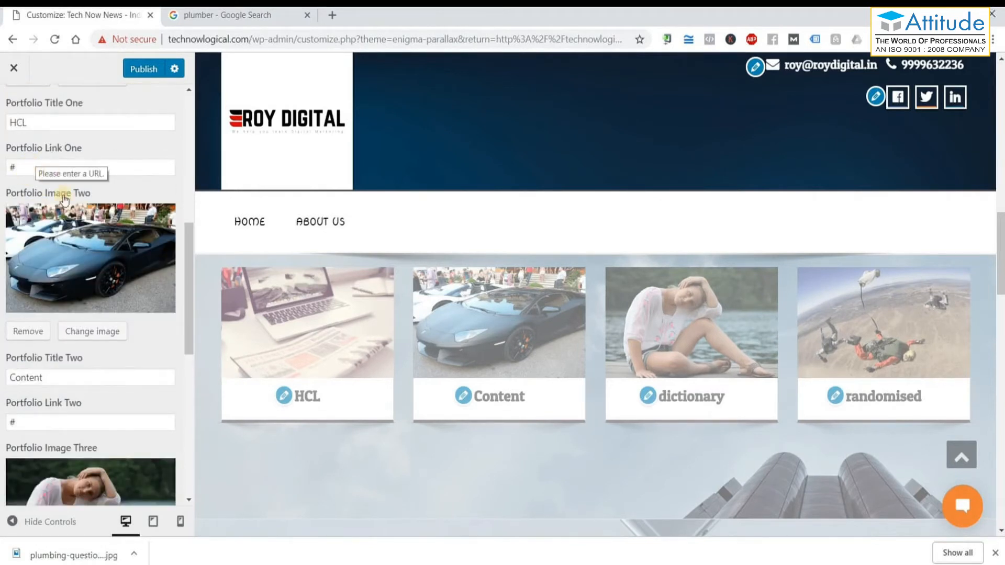
pyautogui.scroll(-6, 79, 261)
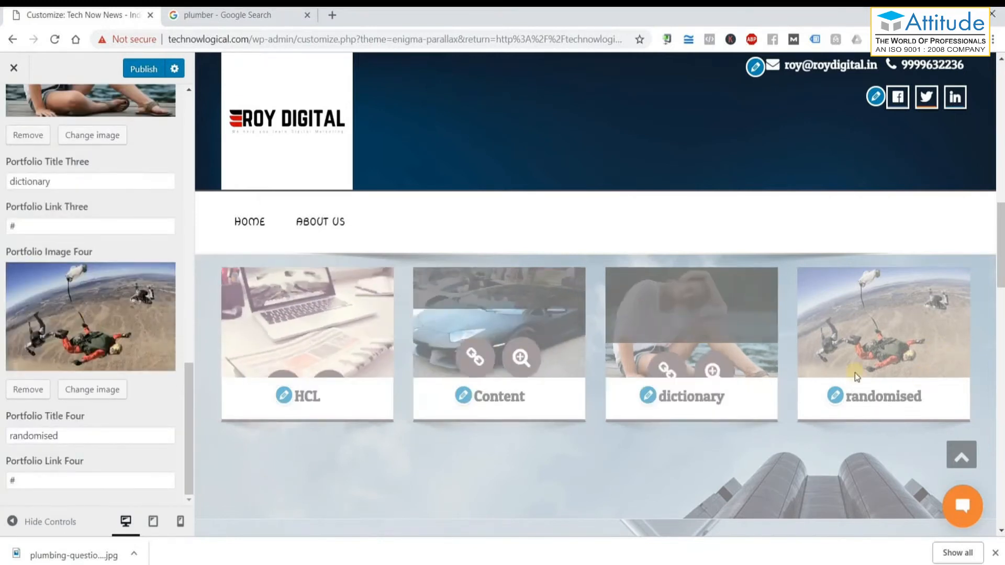
pyautogui.scroll(-2, 523, 385)
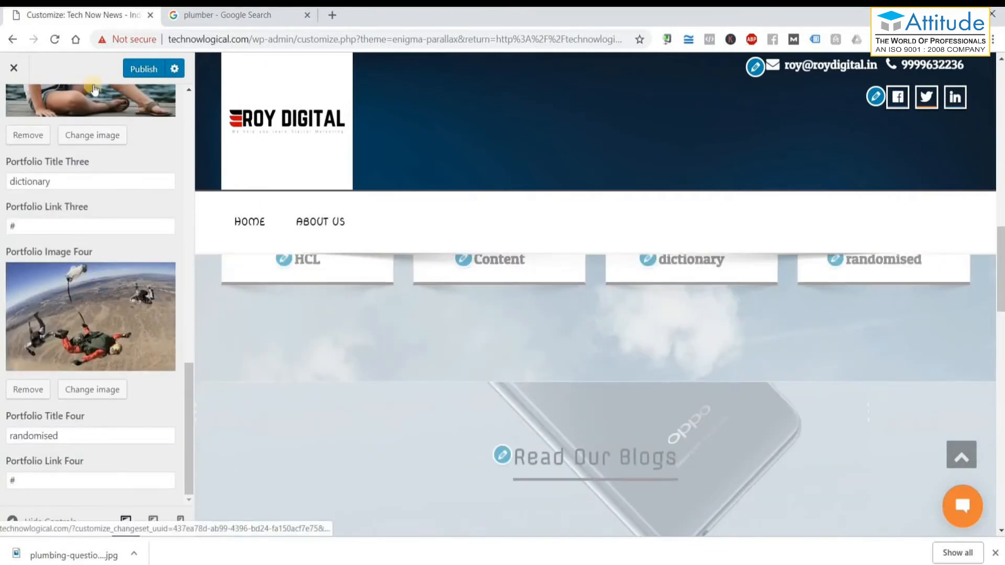
pyautogui.scroll(2, 522, 384)
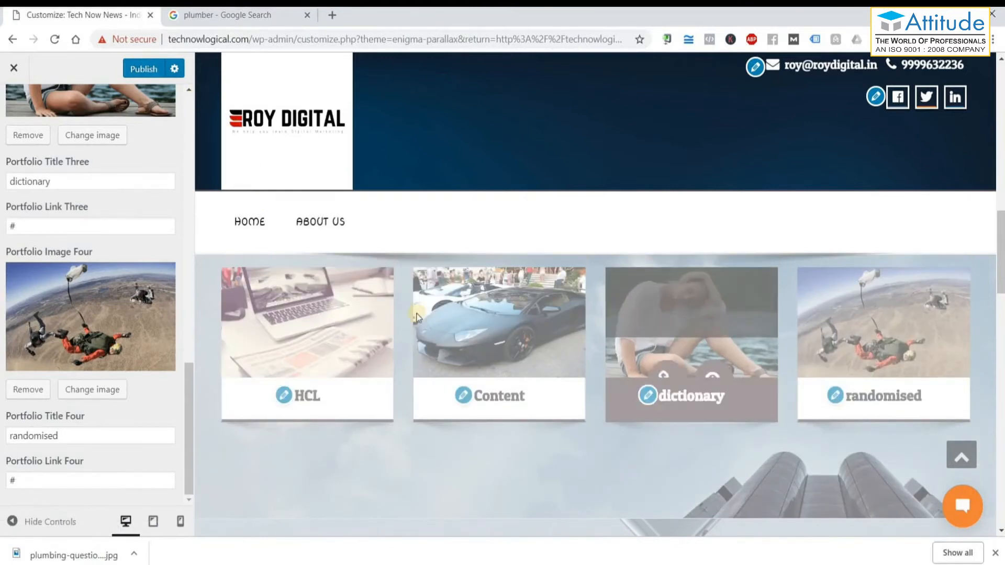
pyautogui.moveTo(487, 278)
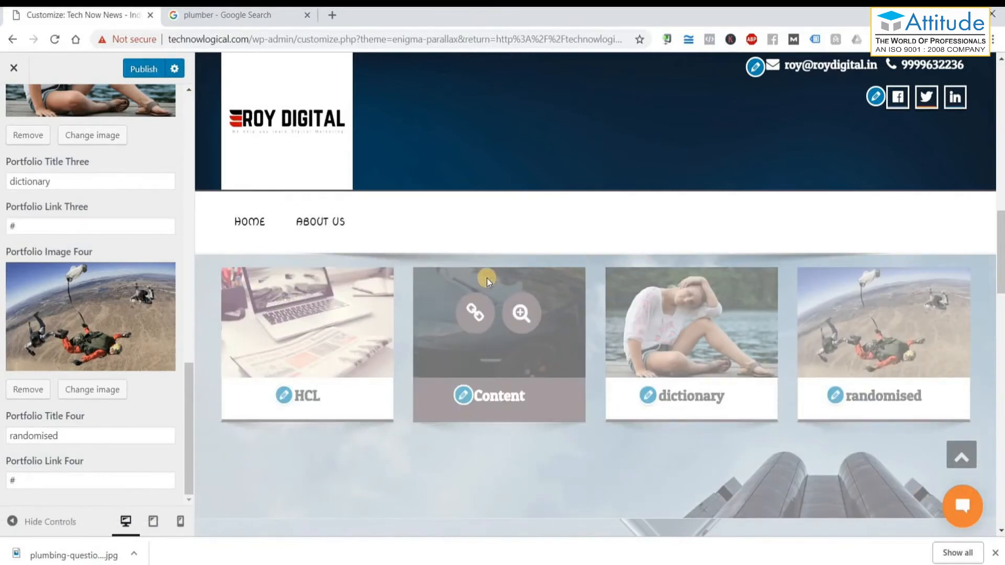
pyautogui.scroll(-5, 487, 278)
pyautogui.scroll(1, 639, 390)
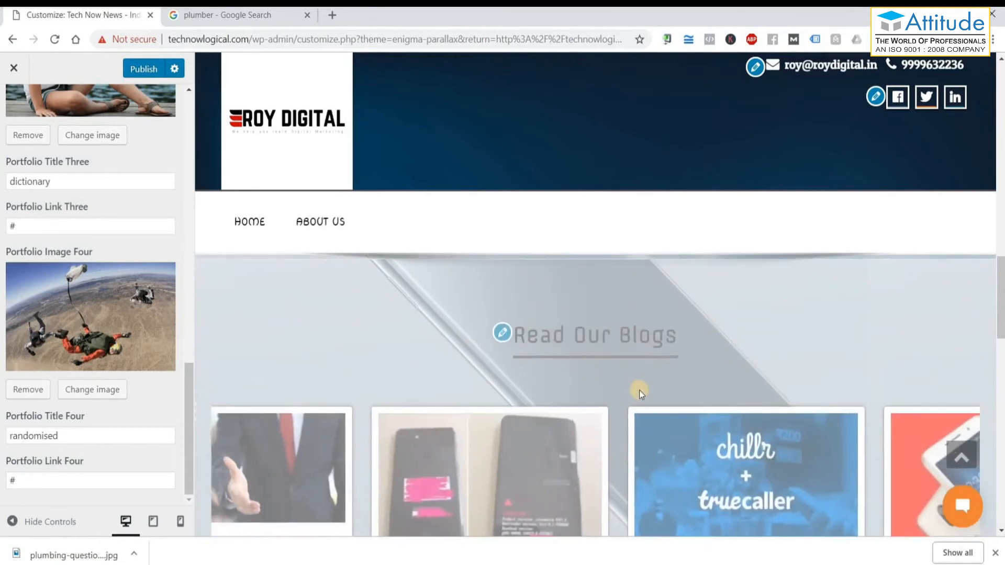
pyautogui.scroll(-5, 697, 420)
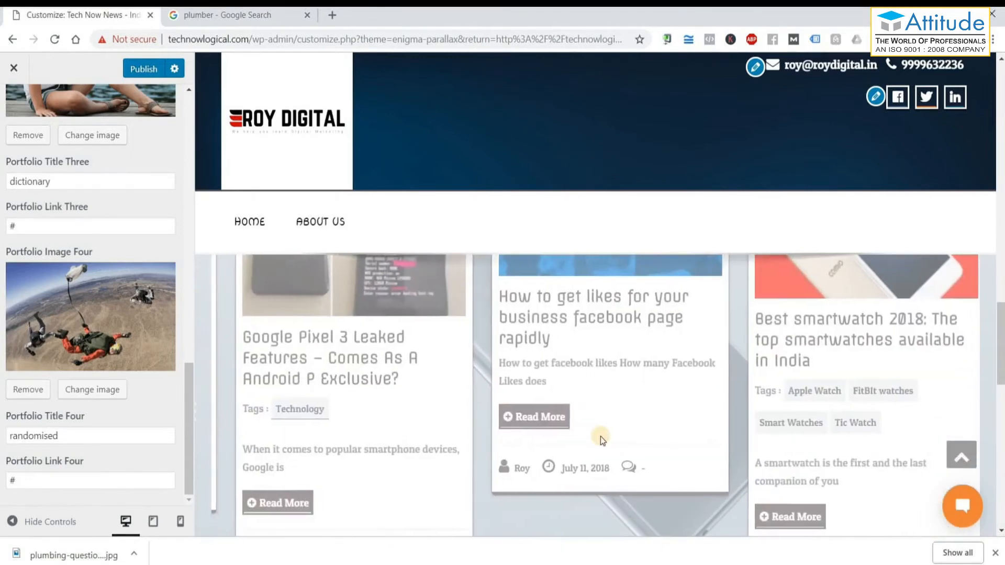
pyautogui.scroll(-3, 601, 436)
pyautogui.scroll(6, 623, 410)
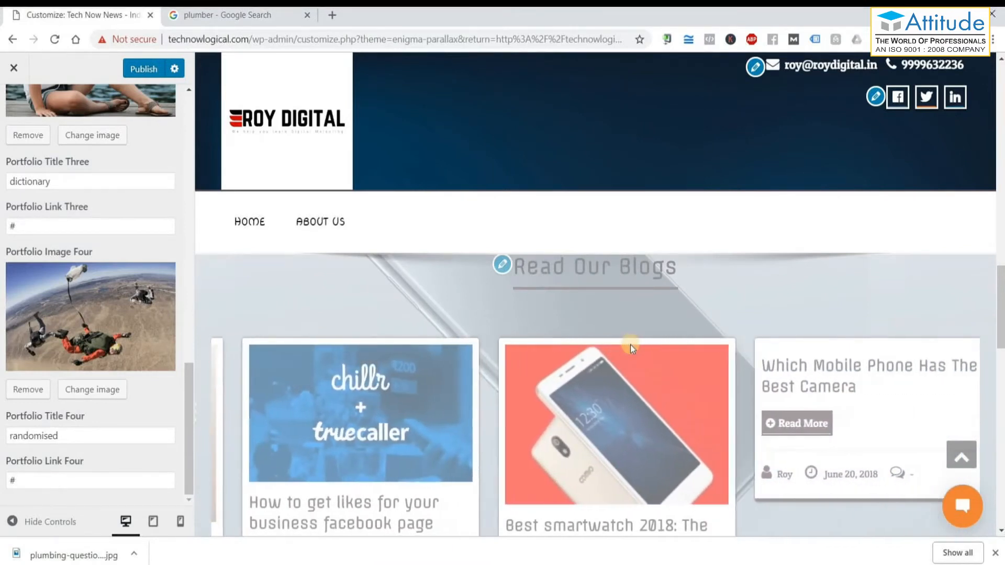
pyautogui.scroll(-1, 629, 346)
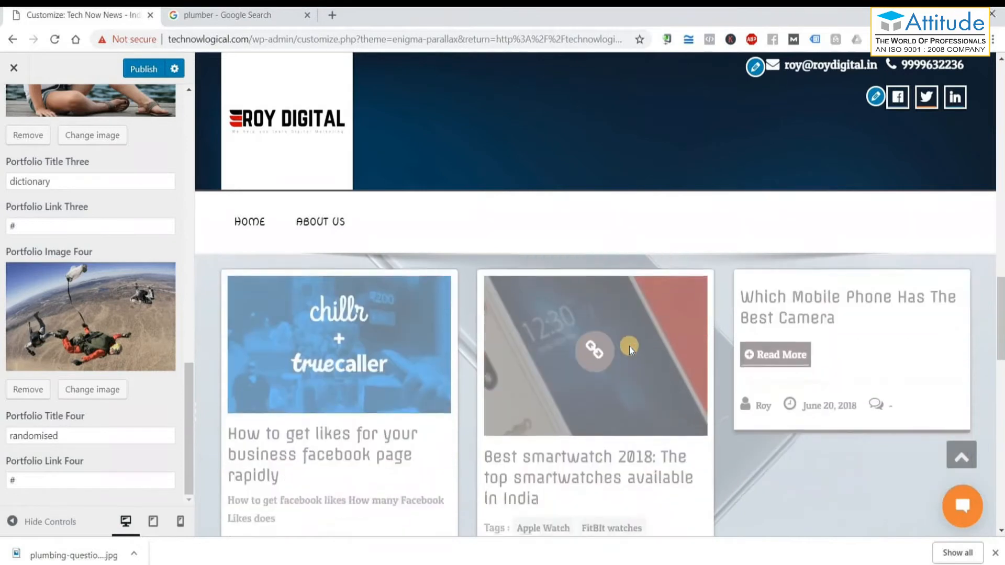
pyautogui.scroll(-10, 629, 347)
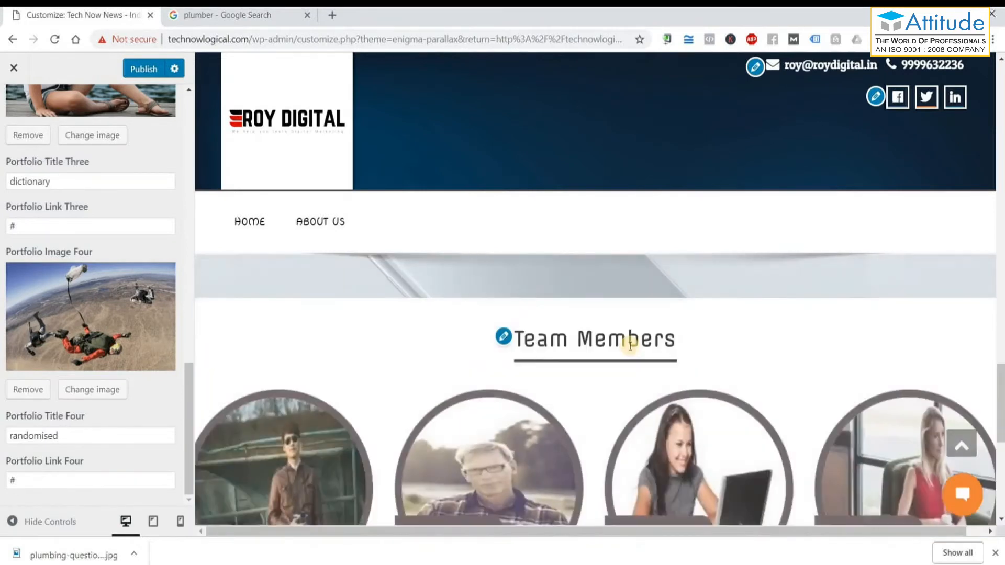
pyautogui.scroll(-1, 630, 344)
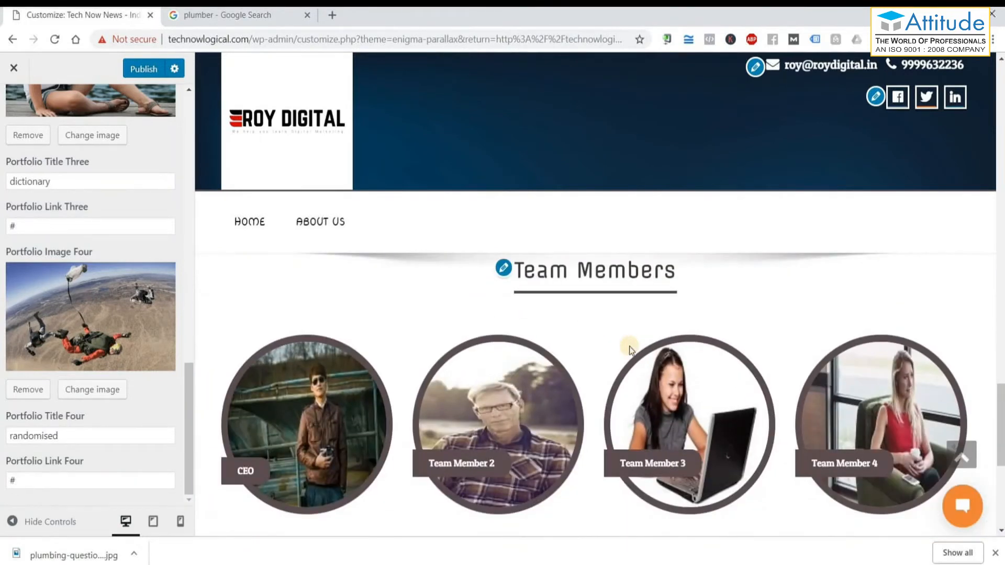
pyautogui.scroll(-1, 630, 350)
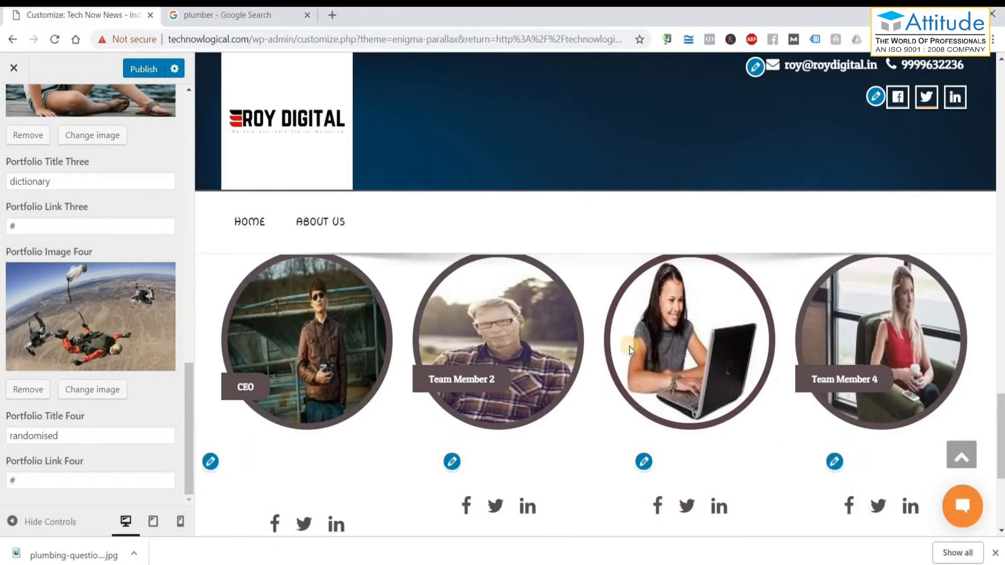
pyautogui.scroll(1, 629, 347)
pyautogui.scroll(-1, 629, 347)
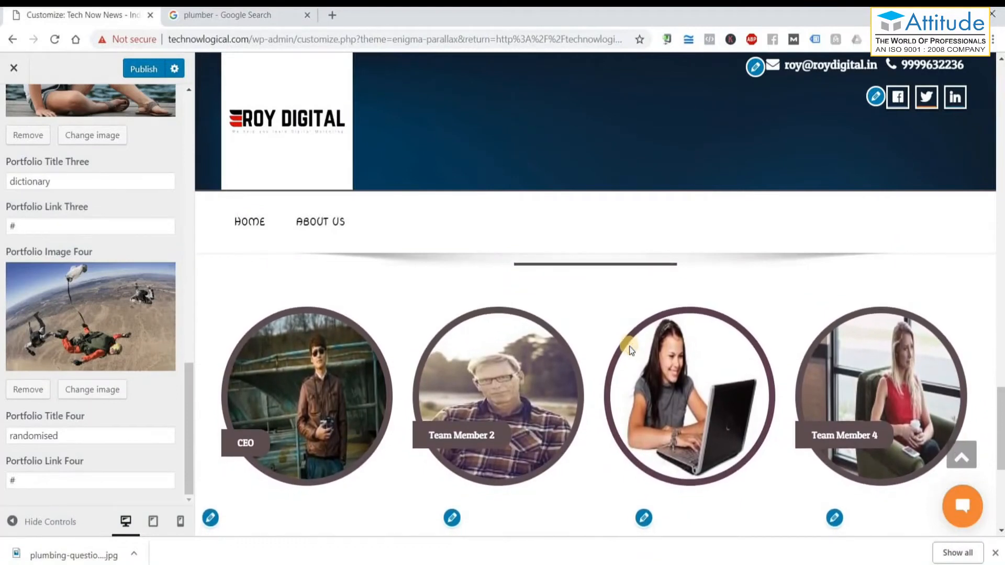
pyautogui.scroll(1, 629, 347)
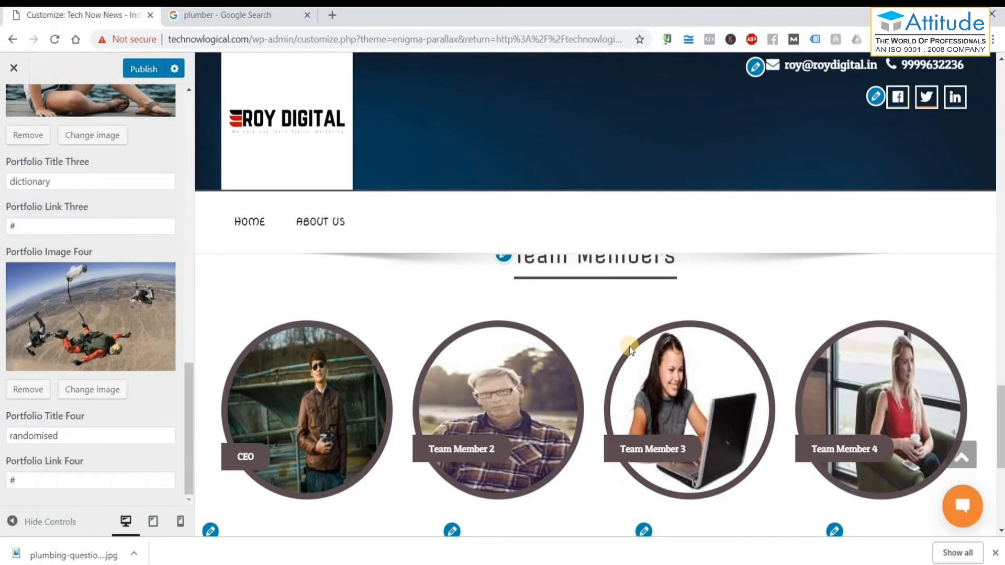
pyautogui.scroll(-1, 629, 347)
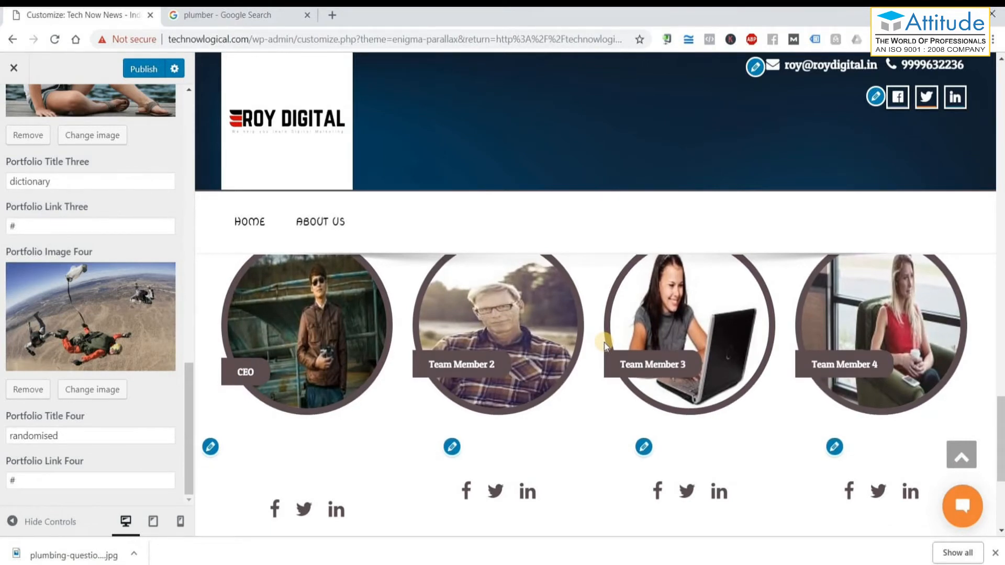
pyautogui.scroll(-3, 604, 344)
pyautogui.scroll(1, 309, 327)
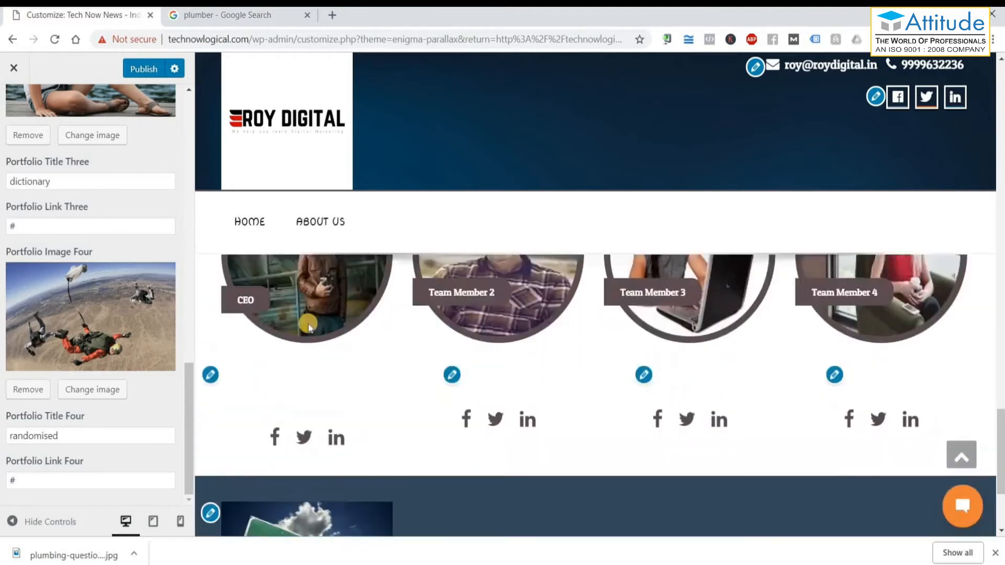
pyautogui.scroll(1, 309, 327)
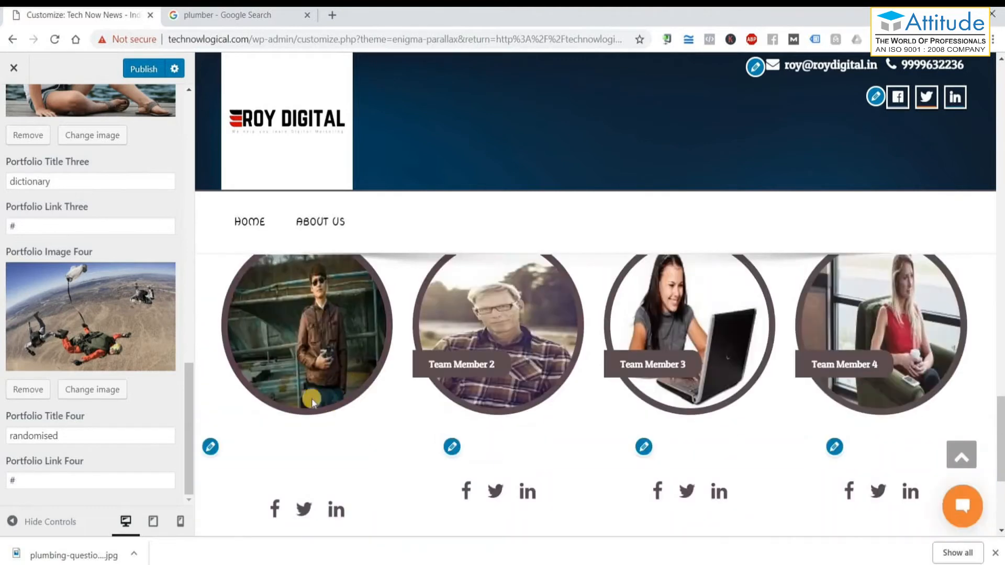
# Open the Home Team Options and select the Team Members section title.
pyautogui.click(211, 446)
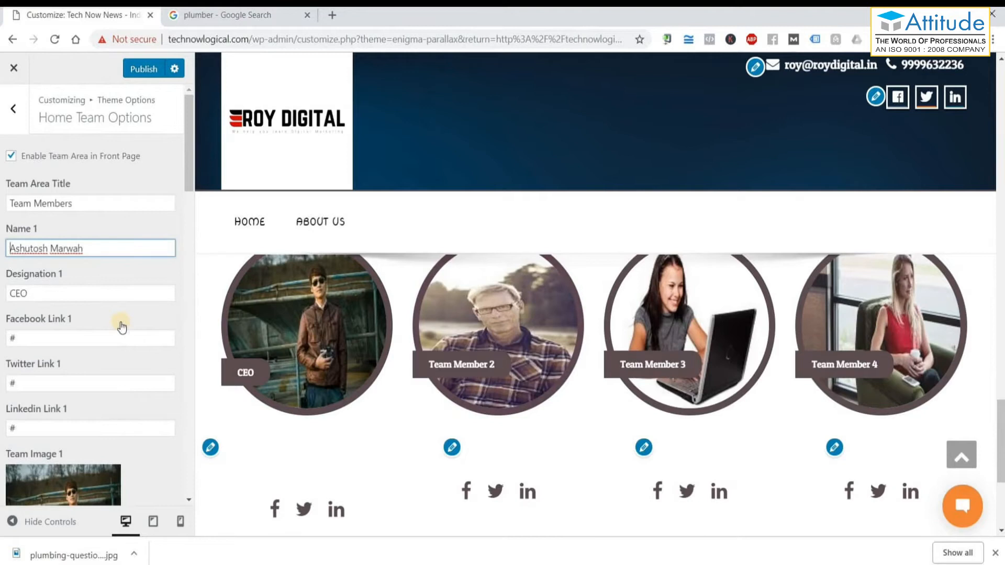
pyautogui.moveTo(77, 204); pyautogui.dragTo(42, 204)
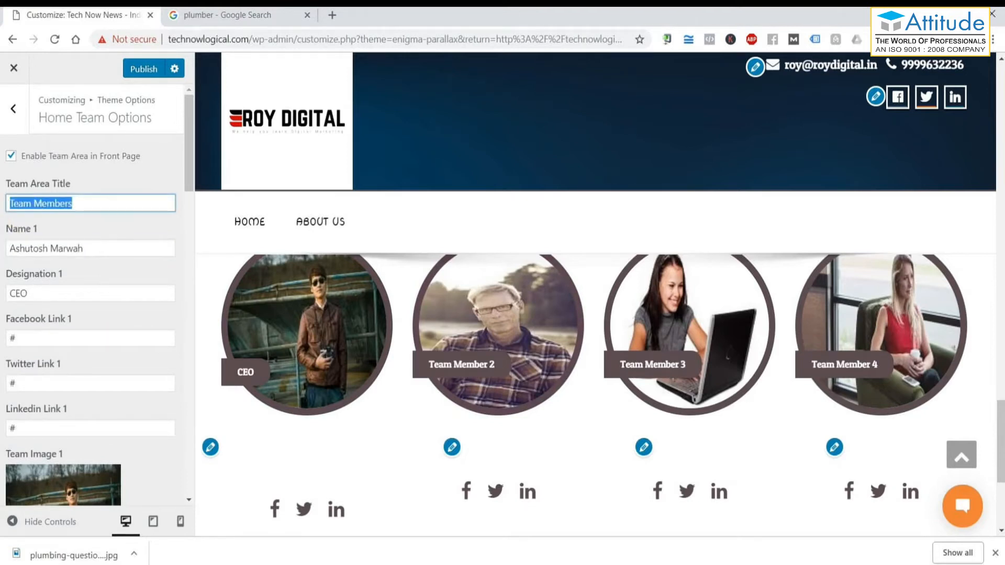
pyautogui.scroll(2, 555, 377)
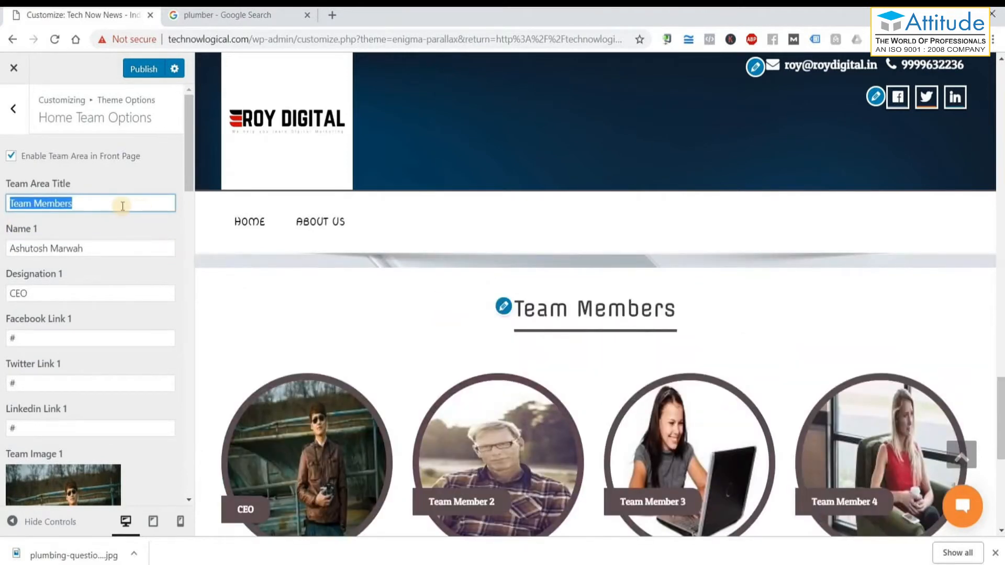
pyautogui.moveTo(86, 202); pyautogui.dragTo(43, 201)
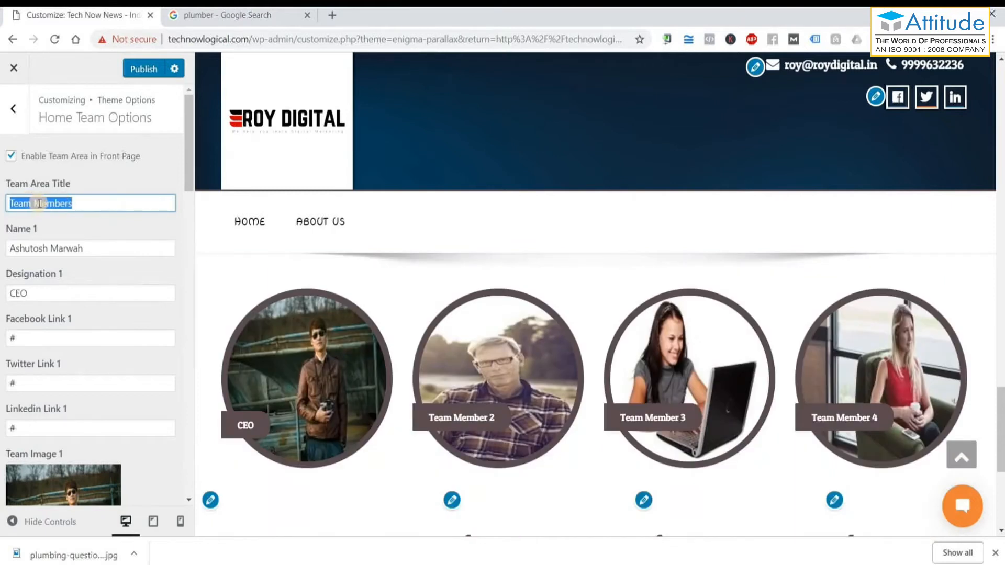
# Select the first team member's name and its Facebook and Twitter link values.
pyautogui.moveTo(95, 248); pyautogui.dragTo(9, 249)
pyautogui.scroll(-1, 62, 252)
pyautogui.moveTo(59, 225); pyautogui.dragTo(8, 223)
pyautogui.scroll(-1, 46, 201)
pyautogui.doubleClick(46, 199)
pyautogui.doubleClick(38, 245)
pyautogui.press('Tab')
pyautogui.scroll(-4, 80, 313)
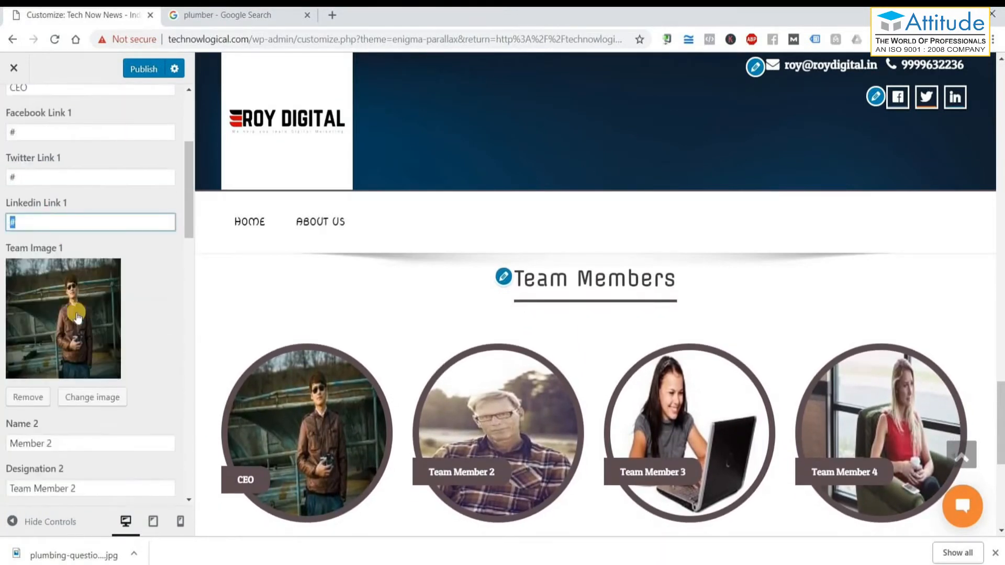
pyautogui.scroll(5, 79, 309)
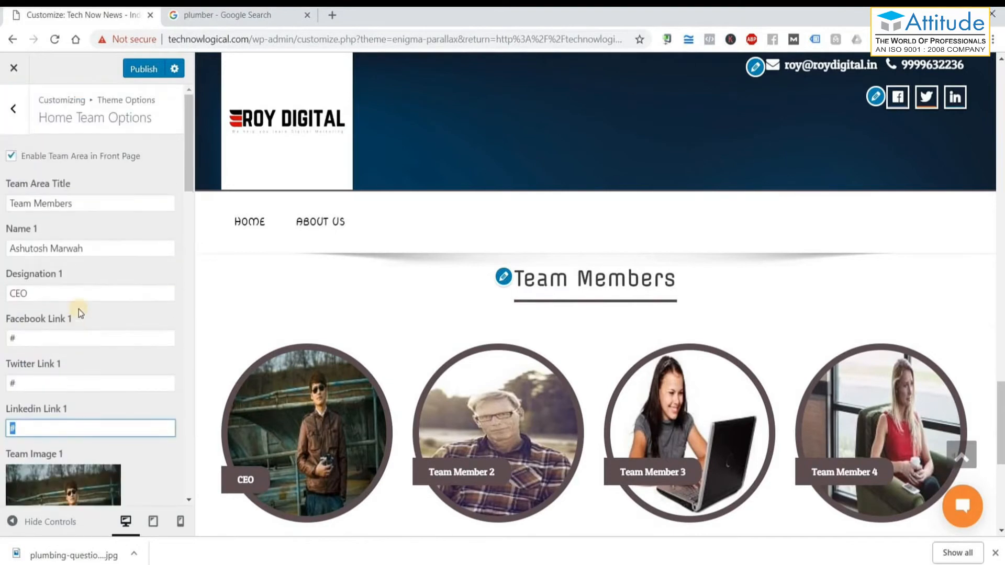
pyautogui.scroll(-4, 71, 272)
pyautogui.scroll(-1, 18, 302)
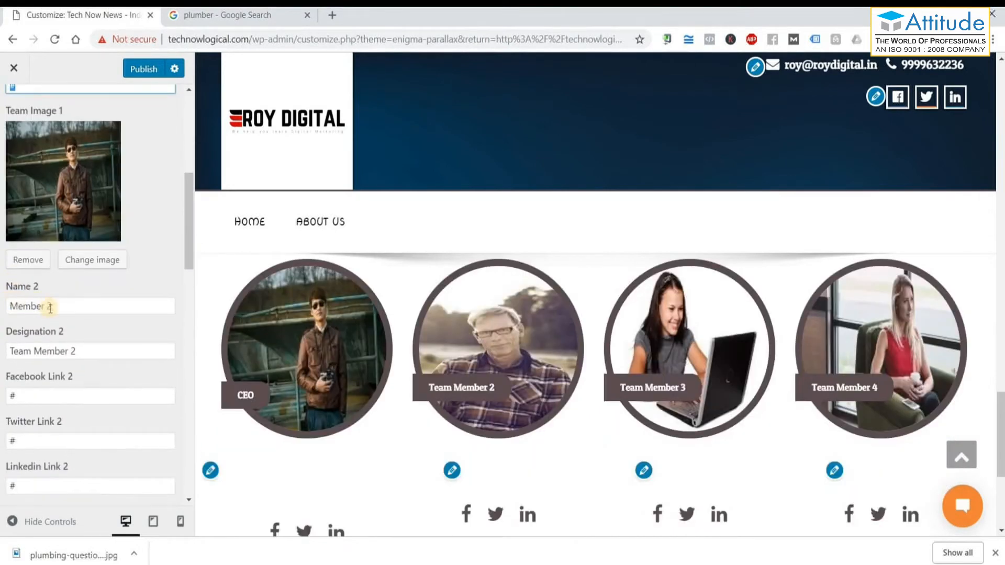
# Select the names of Member 2, Member 3 and Member 4 in turn.
pyautogui.tripleClick(41, 306)
pyautogui.scroll(-5, 71, 391)
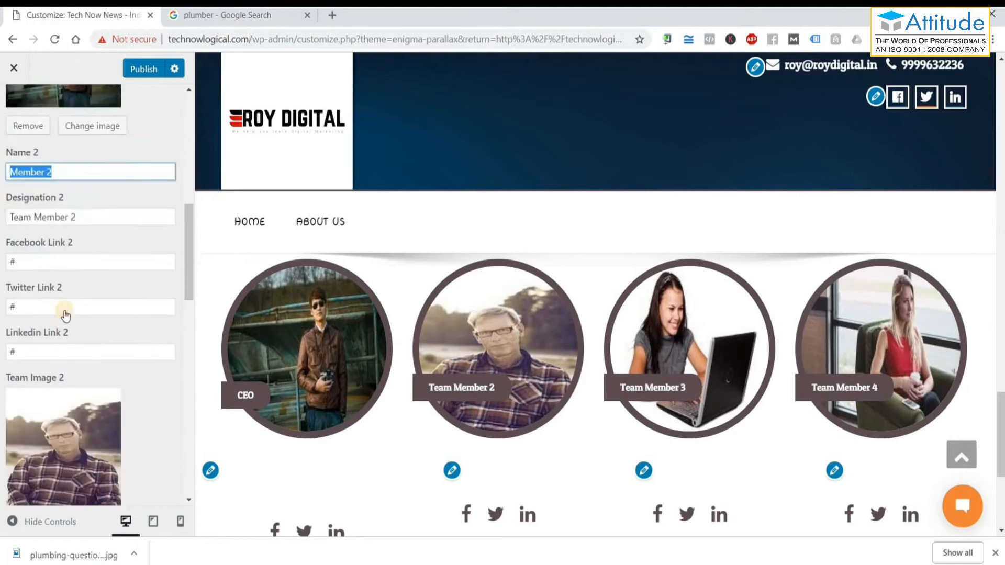
pyautogui.tripleClick(58, 432)
pyautogui.scroll(-3, 94, 432)
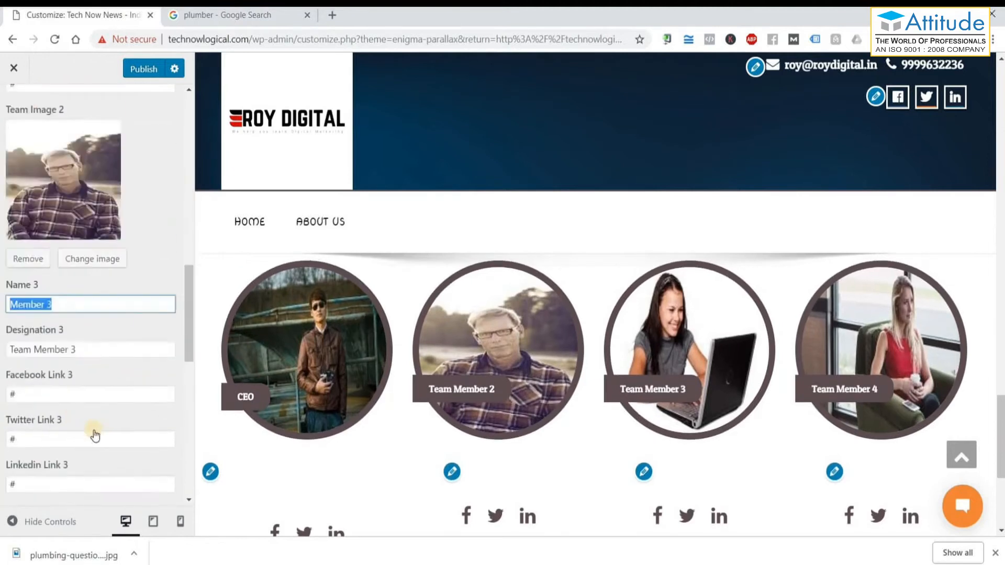
pyautogui.scroll(-5, 73, 398)
pyautogui.tripleClick(66, 353)
pyautogui.scroll(-4, 90, 414)
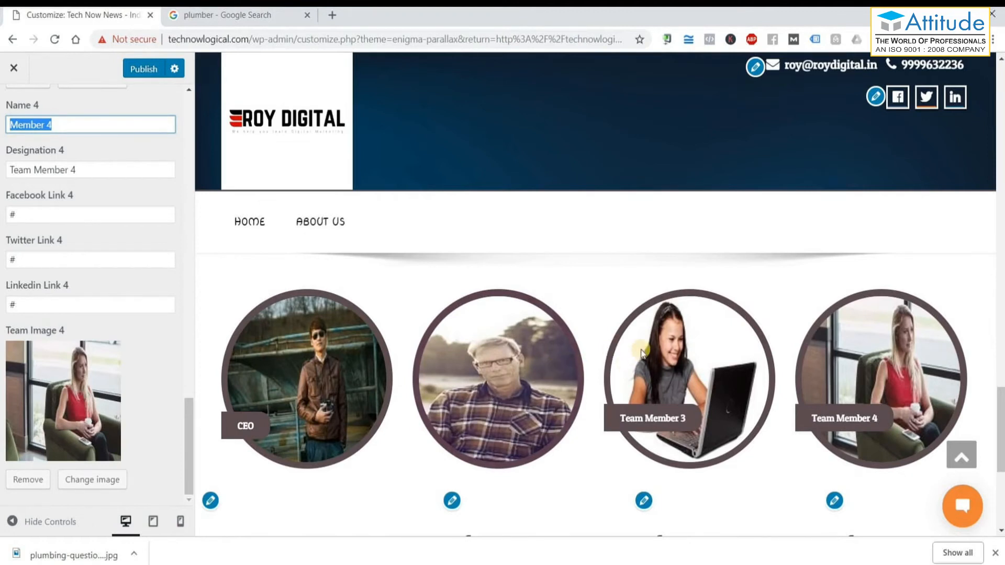
pyautogui.scroll(-4, 641, 353)
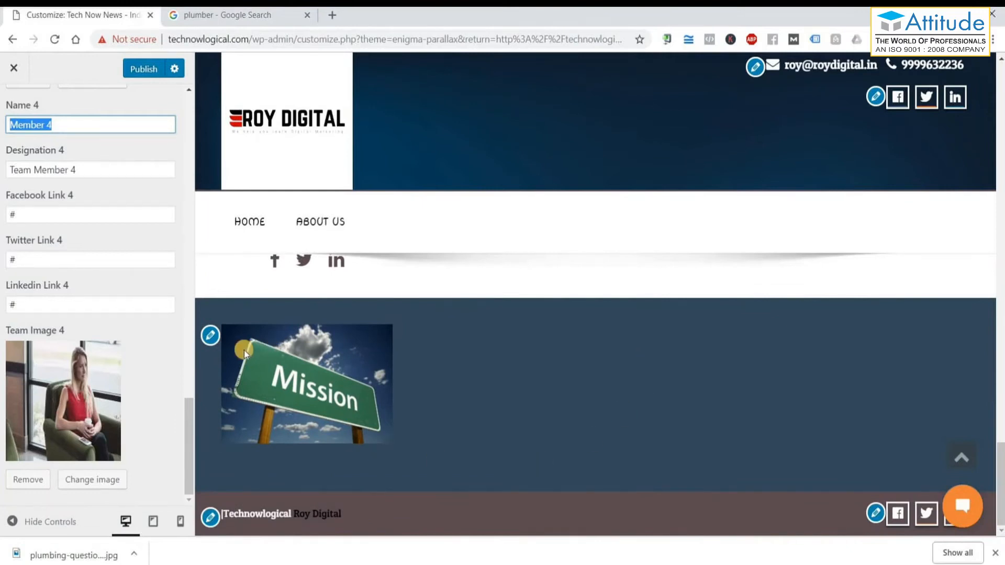
# Open the Footer Widget Area settings for the Mission image, then start a blank tab.
pyautogui.click(211, 336)
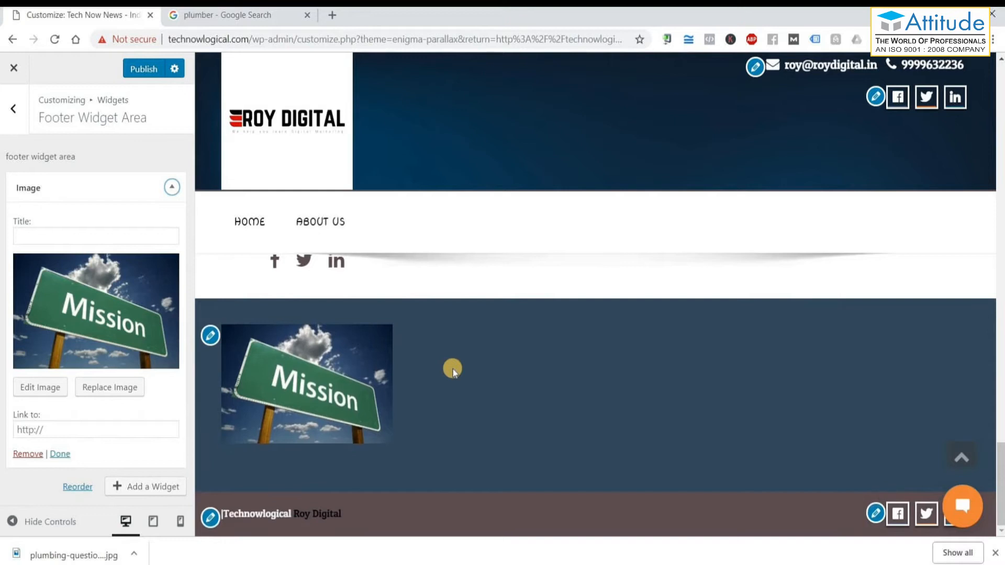
pyautogui.click(333, 17)
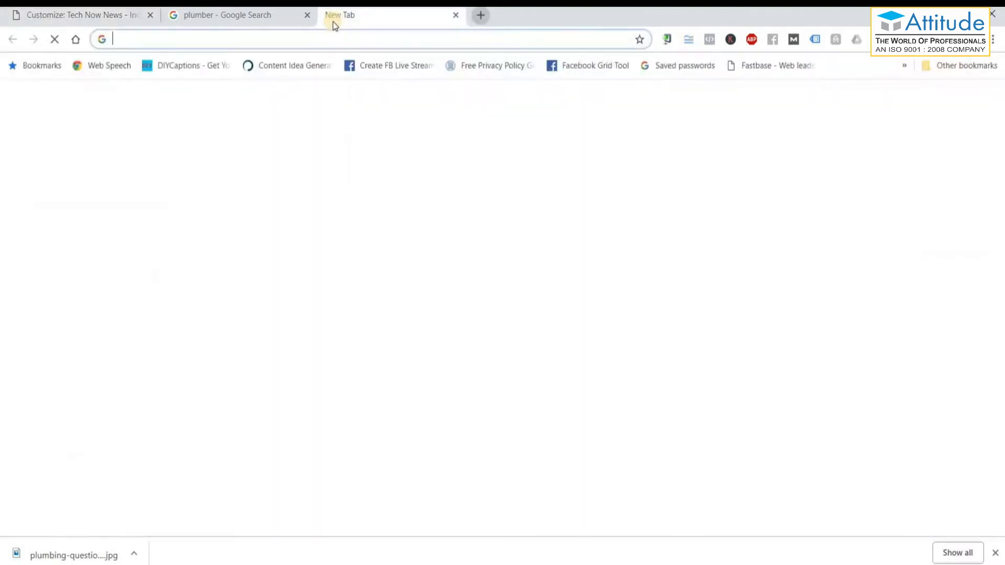
# Load digitalmarketingknowledge.com and review its footer widgets, then return to the Customizer.
pyautogui.write('digitalmarketingknowledge.com')
pyautogui.press('Return')
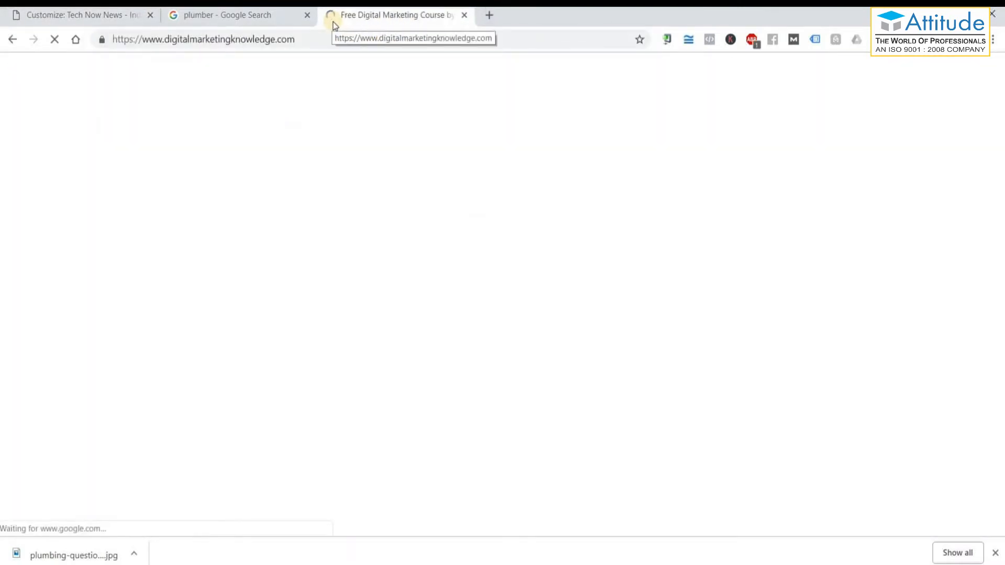
pyautogui.moveTo(1001, 87); pyautogui.dragTo(995, 555)
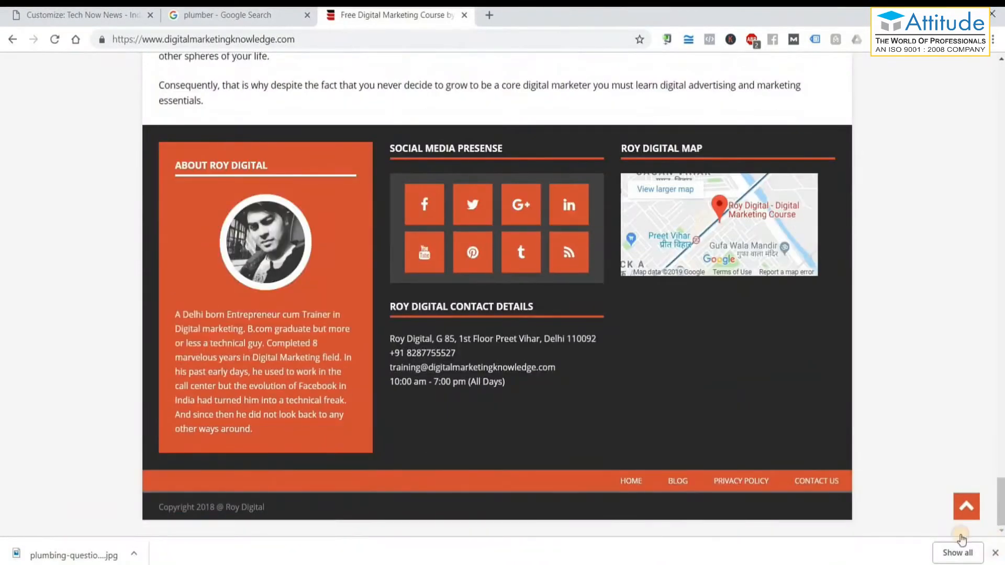
pyautogui.click(995, 553)
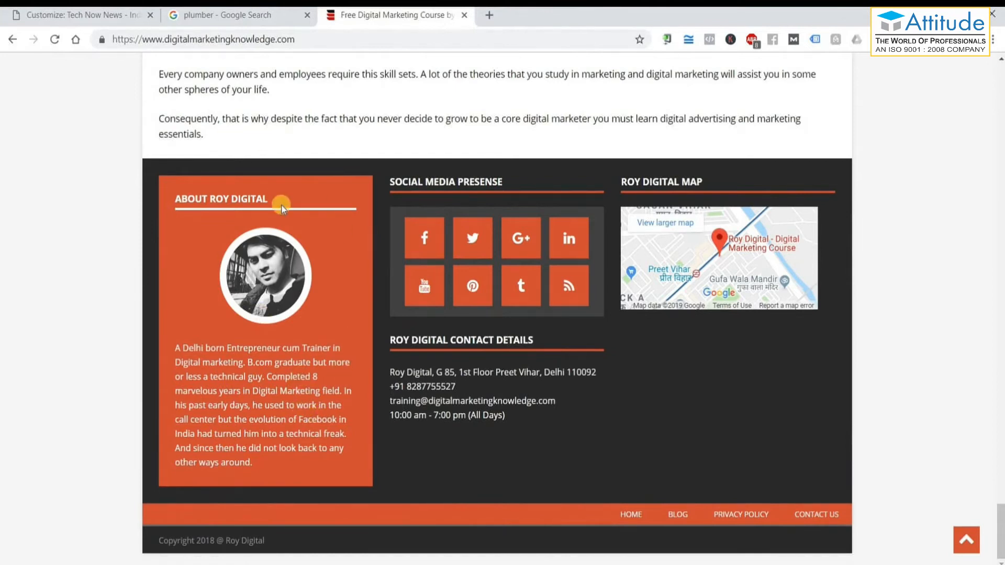
pyautogui.scroll(7, 285, 209)
pyautogui.scroll(-8, 285, 209)
pyautogui.scroll(9, 749, 304)
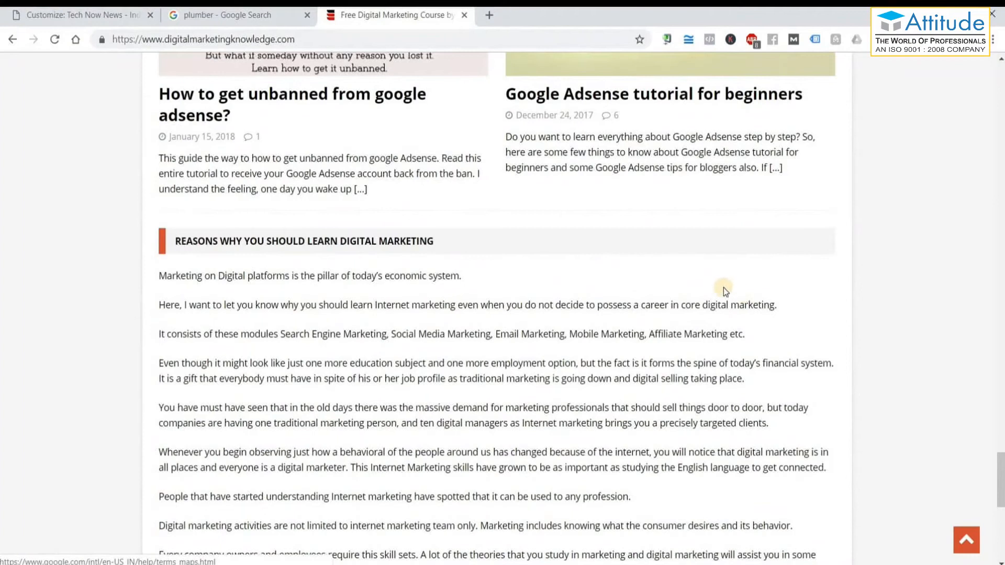
pyautogui.scroll(2, 723, 287)
pyautogui.scroll(-11, 723, 288)
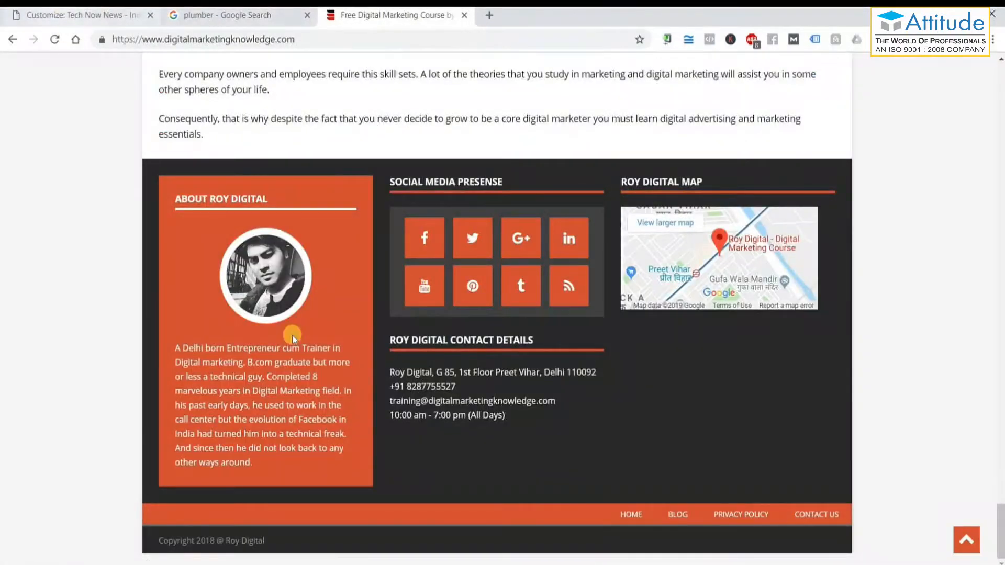
pyautogui.click(60, 13)
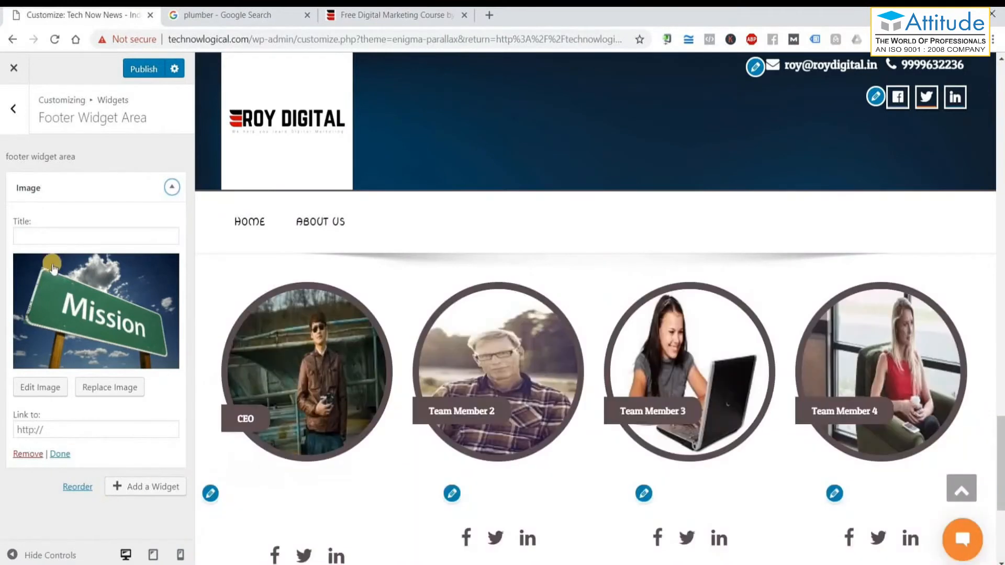
# Hide the Customizer controls to view the slider full width, then go to the plumber search tab.
pyautogui.click(12, 555)
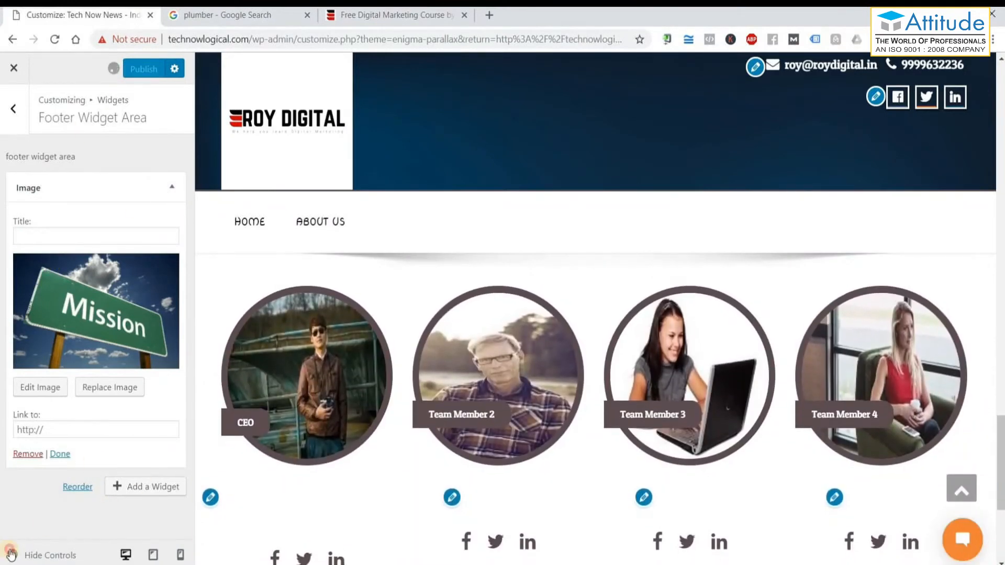
pyautogui.scroll(15, 576, 361)
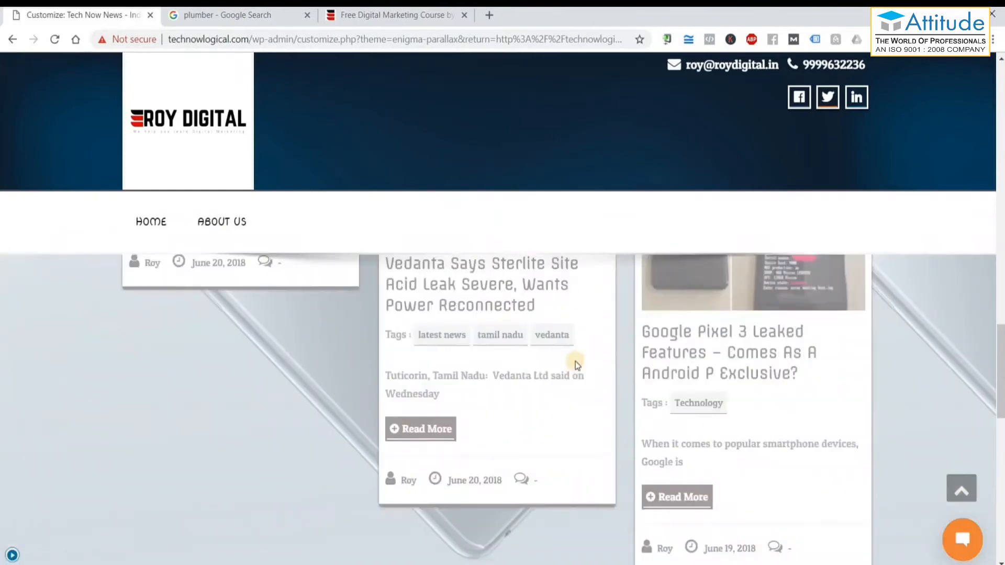
pyautogui.scroll(5, 576, 361)
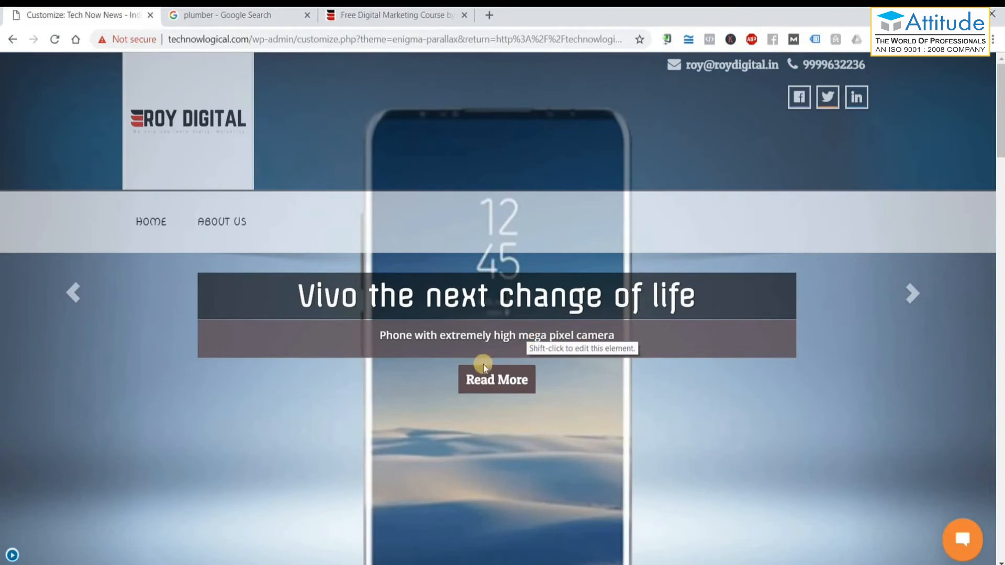
pyautogui.click(200, 15)
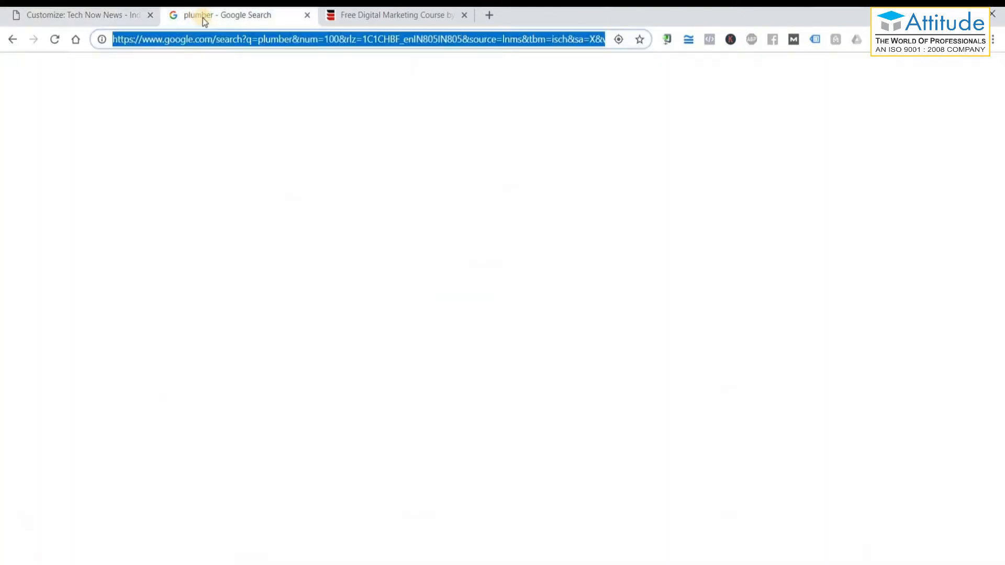
# Search Google for 'themeforest' and open the ThemeForest website.
pyautogui.write('them')
pyautogui.press('BackSpace')
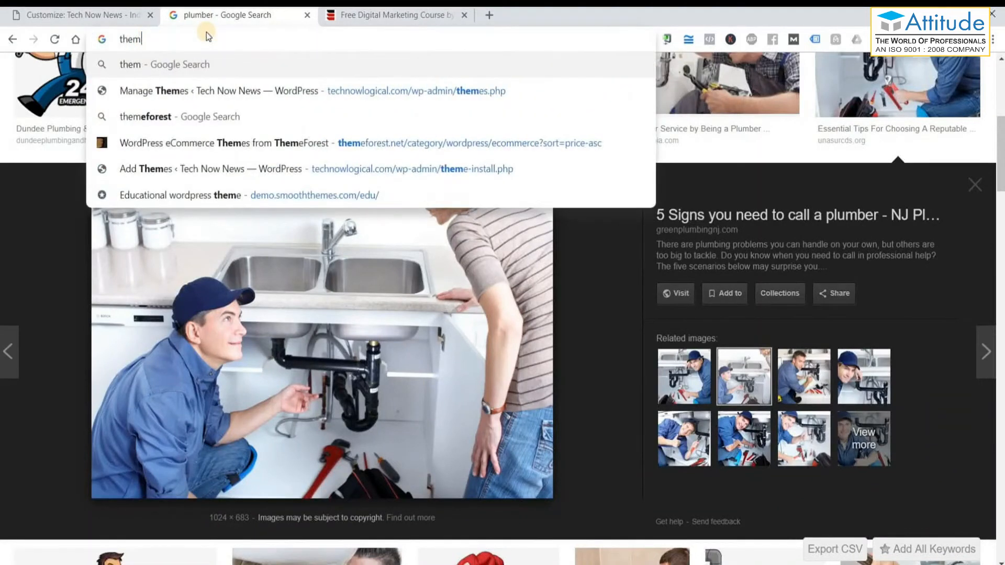
pyautogui.write('efor')
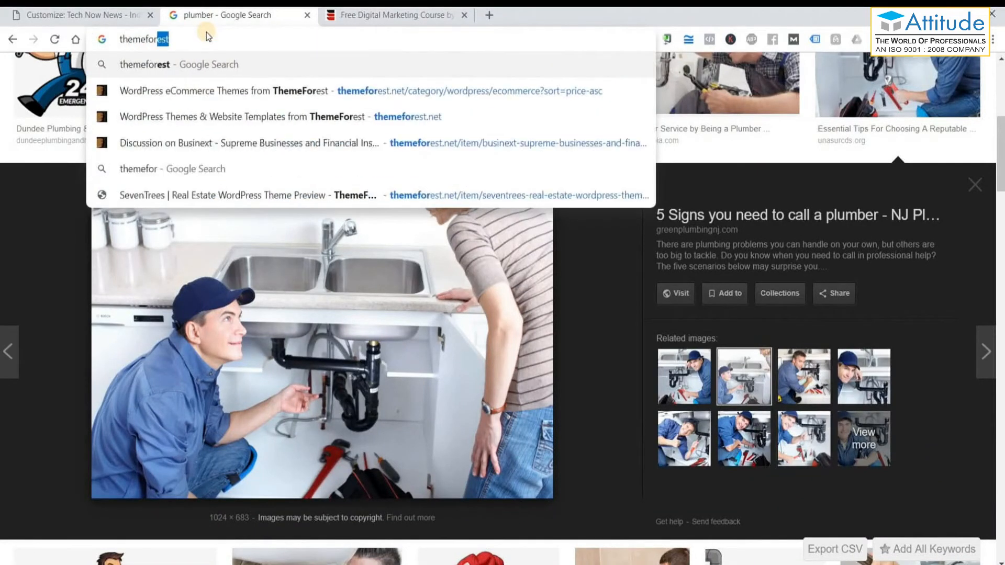
pyautogui.press('Return')
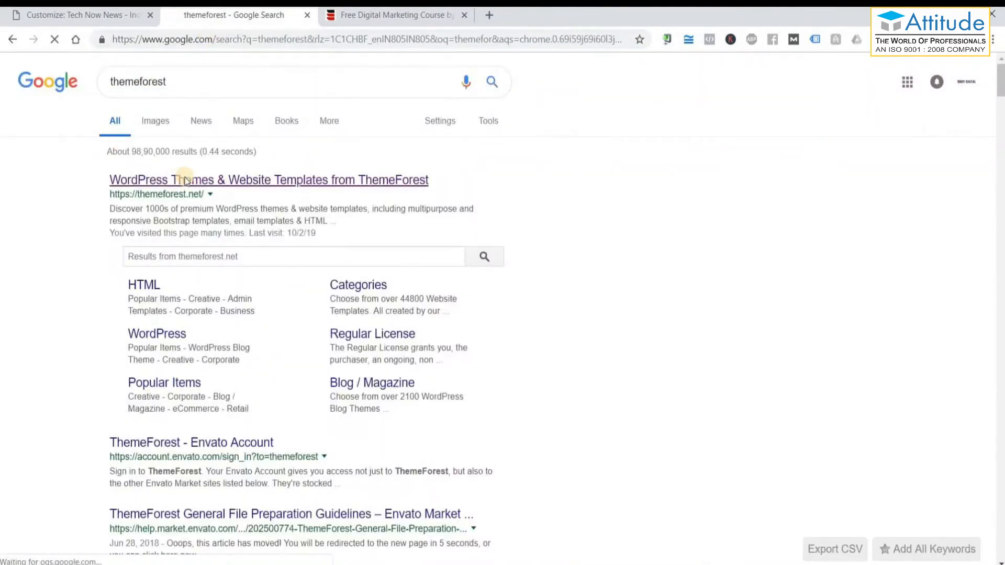
pyautogui.click(186, 178)
# Browse the WordPress themes in the Education category.
pyautogui.scroll(-4, 636, 333)
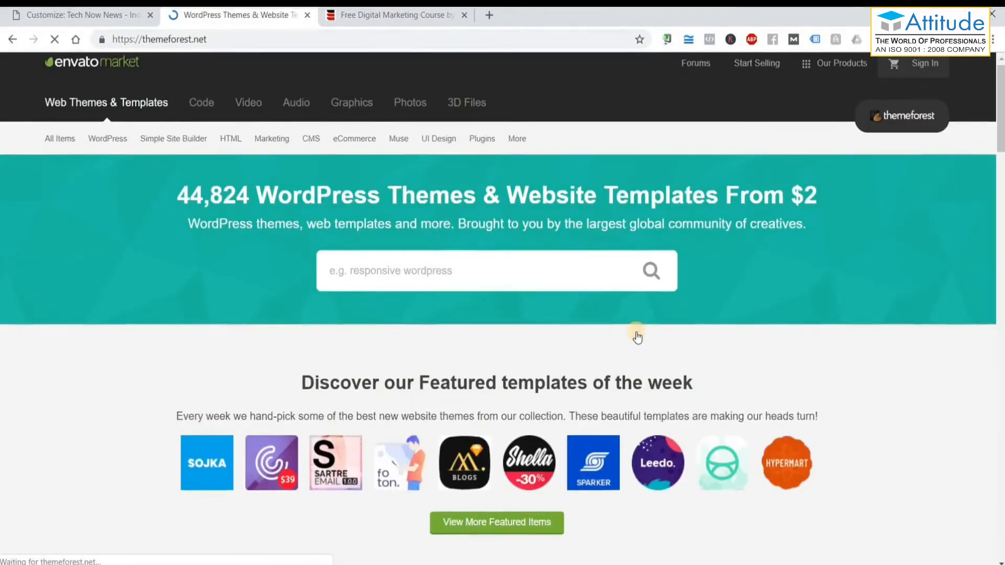
pyautogui.scroll(4, 636, 332)
pyautogui.moveTo(107, 183)
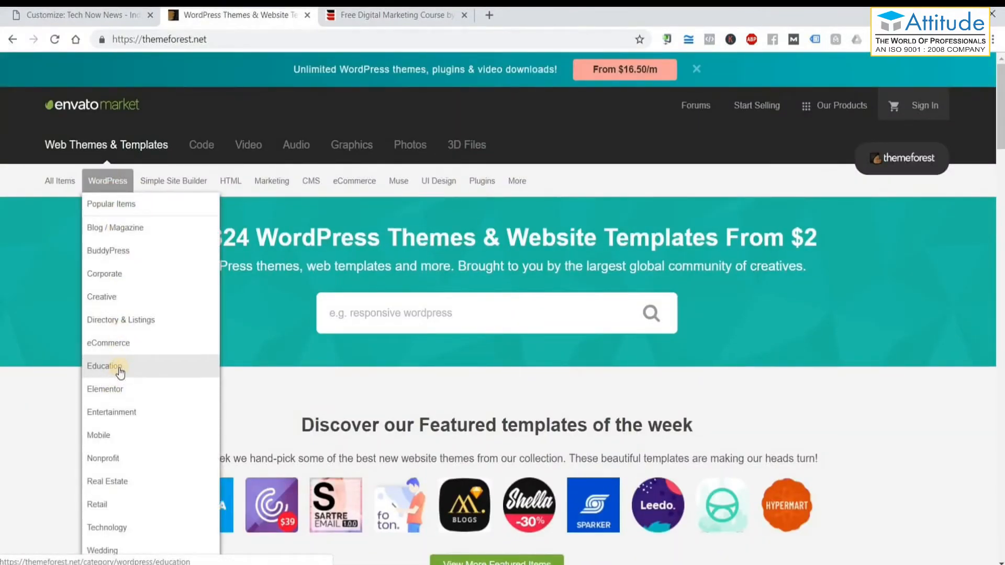
pyautogui.click(119, 371)
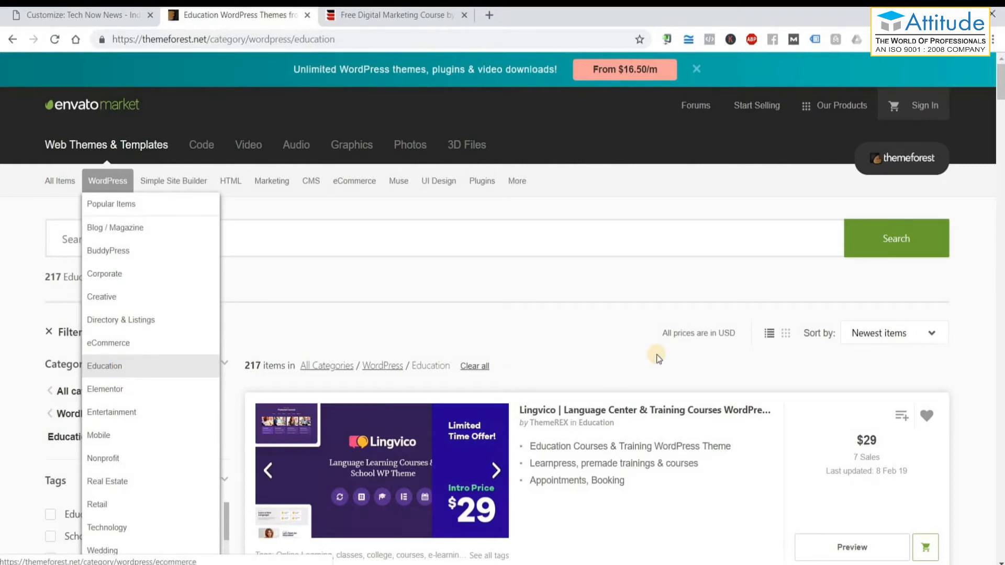
# Open the Lingvico theme's product page and select its title.
pyautogui.scroll(-3, 550, 277)
pyautogui.click(550, 279)
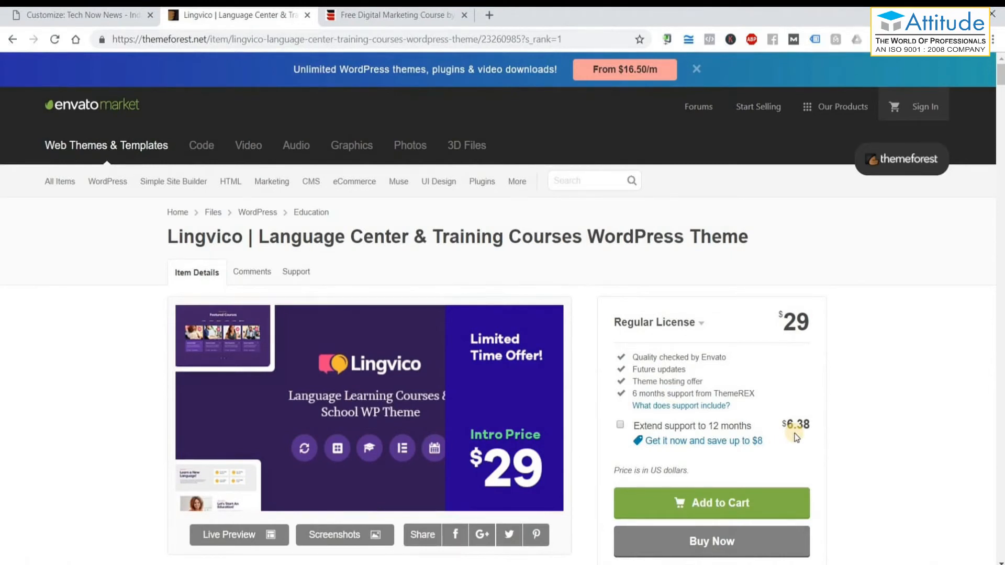
pyautogui.scroll(-3, 797, 438)
pyautogui.scroll(3, 796, 434)
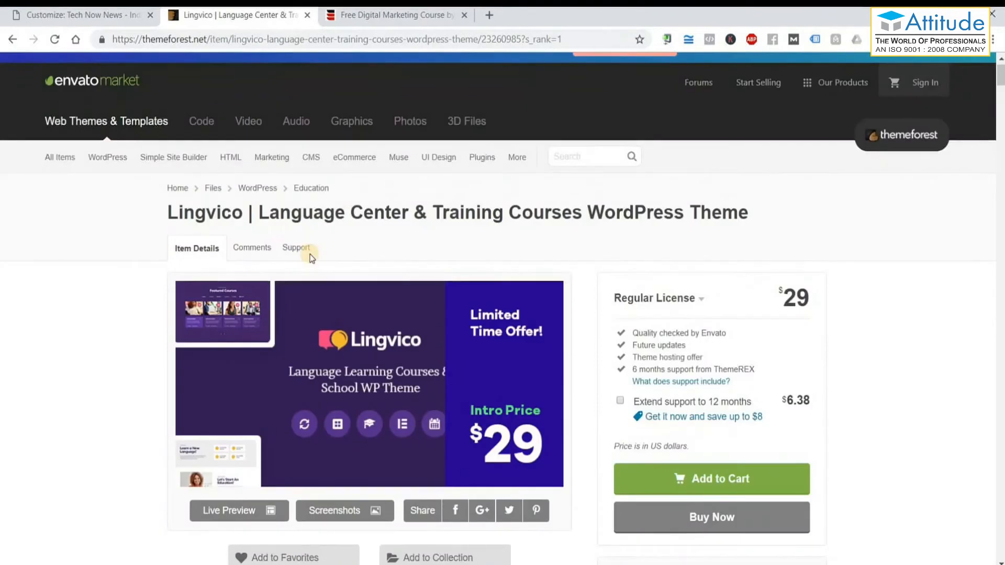
pyautogui.moveTo(154, 238); pyautogui.dragTo(750, 268)
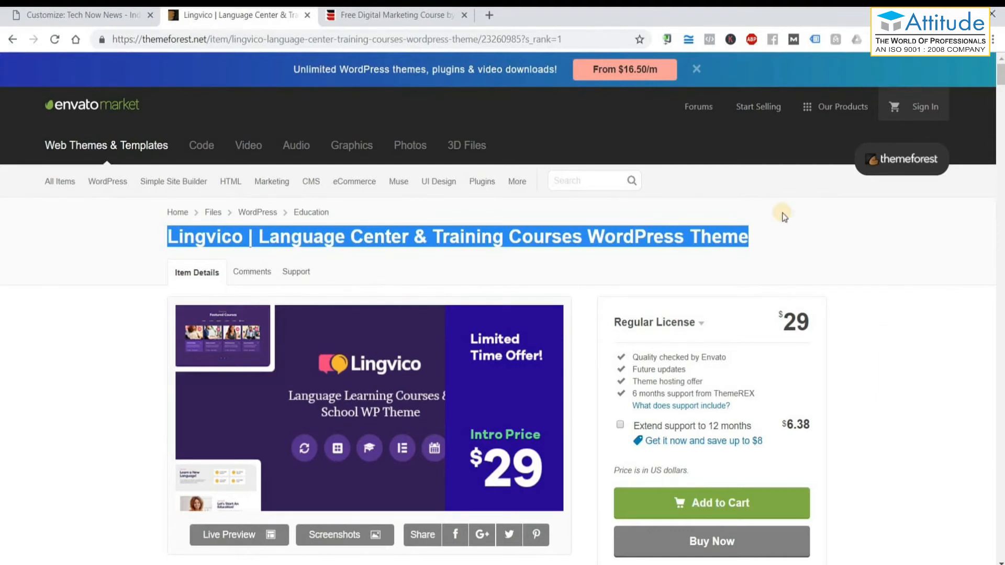
# Review Lingvico's details, check the Well Documented listing, then paste into a new tab.
pyautogui.scroll(-5, 925, 379)
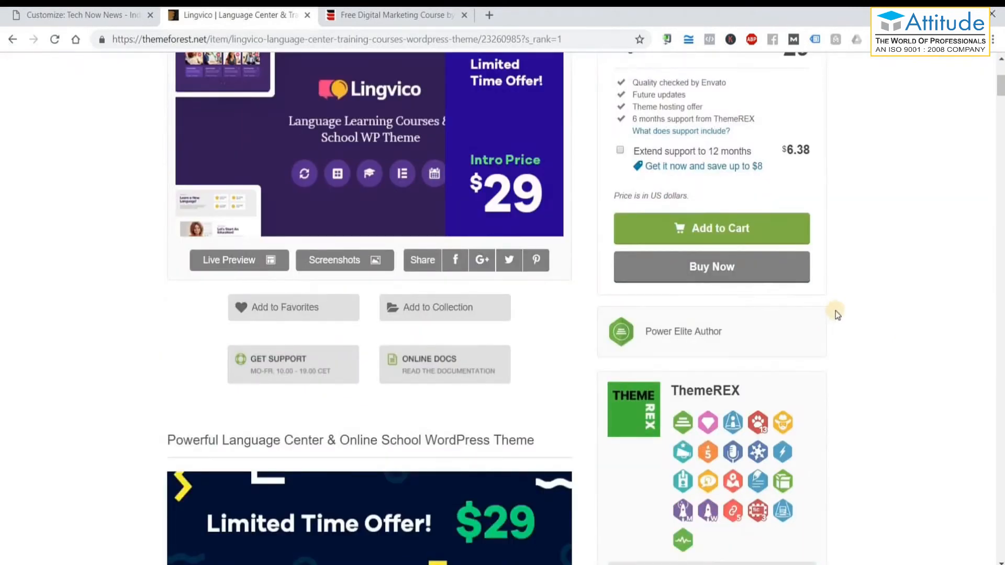
pyautogui.scroll(-5, 846, 307)
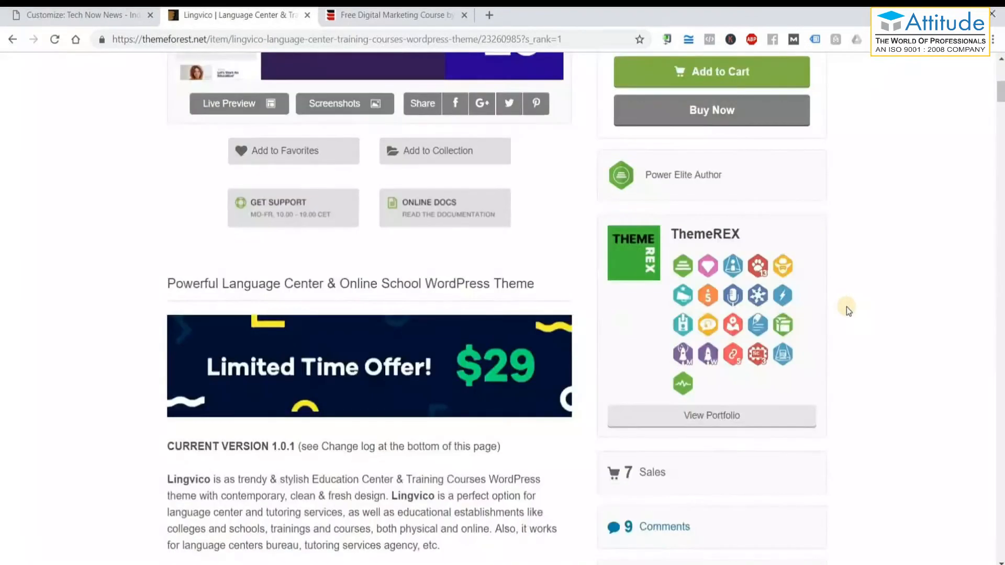
pyautogui.scroll(-4, 847, 307)
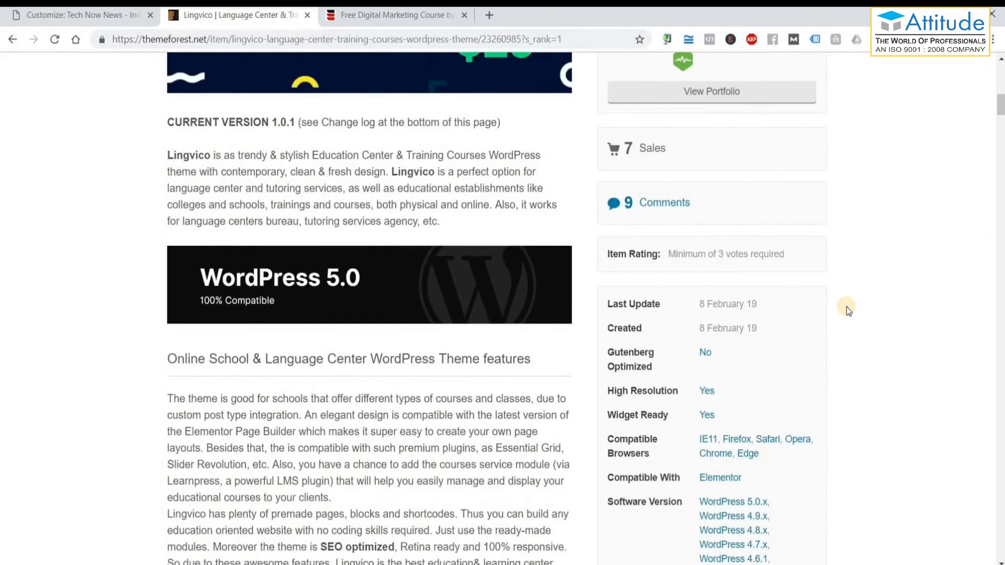
pyautogui.scroll(-2, 846, 307)
pyautogui.scroll(-7, 846, 307)
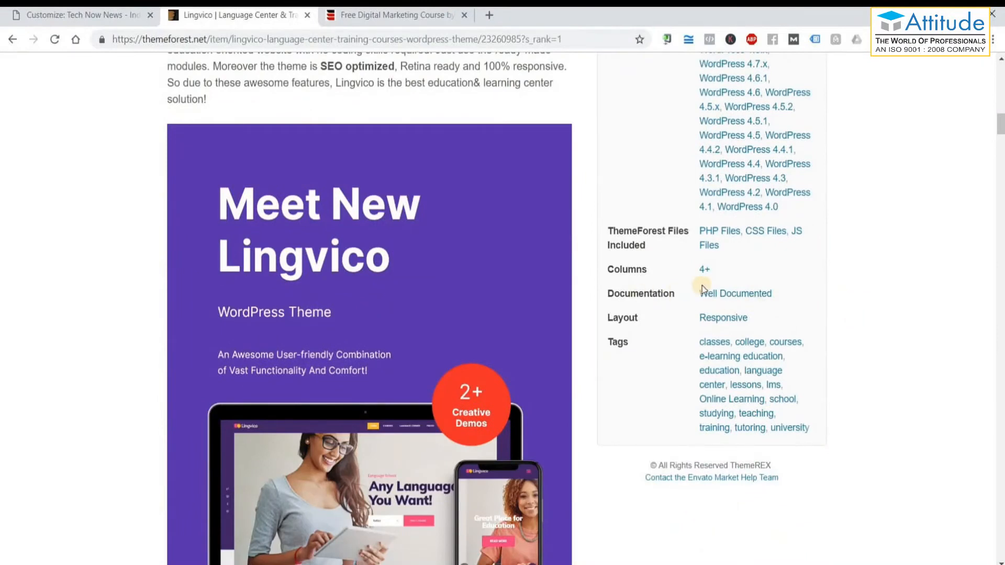
pyautogui.click(730, 296)
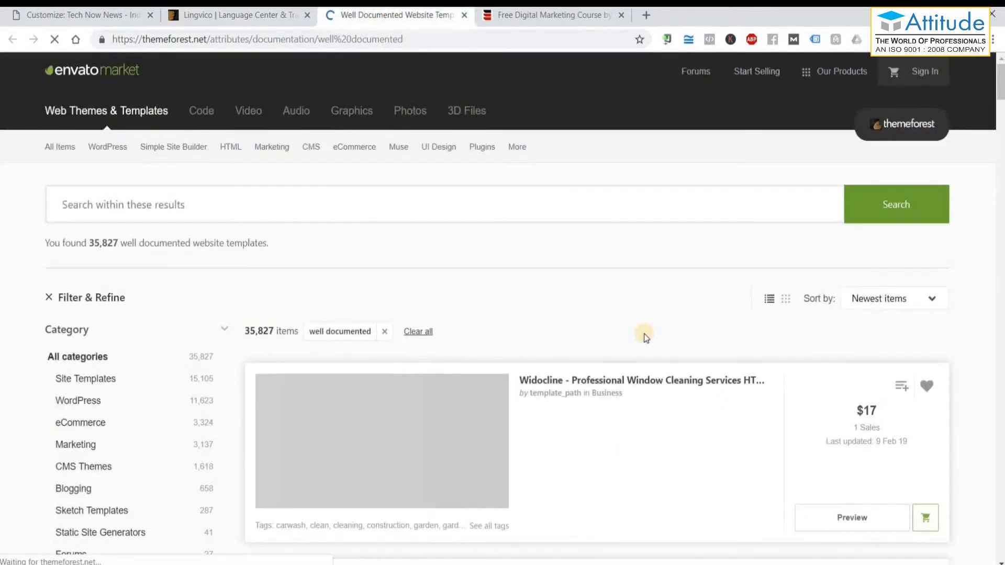
pyautogui.scroll(-15, 645, 335)
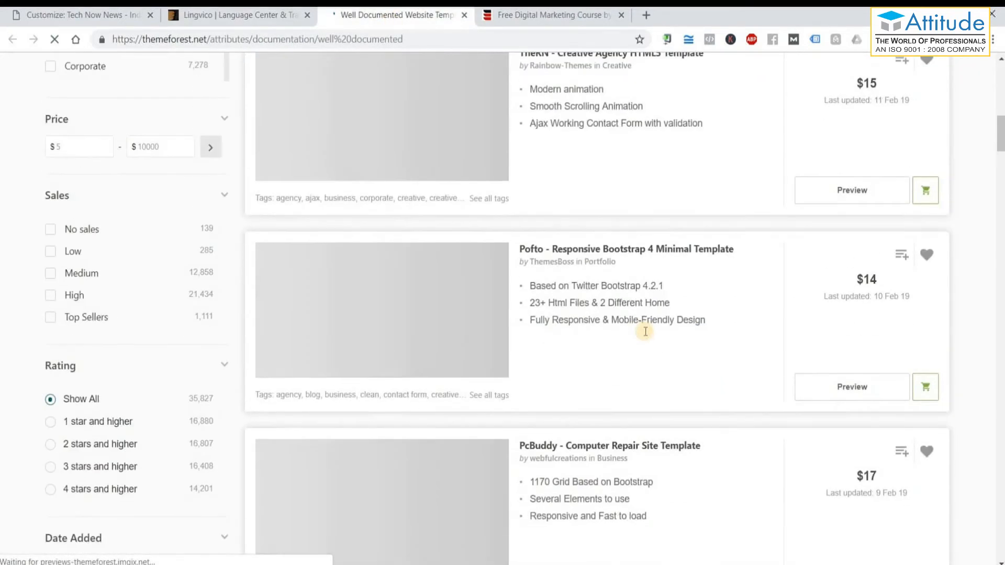
pyautogui.scroll(-10, 645, 330)
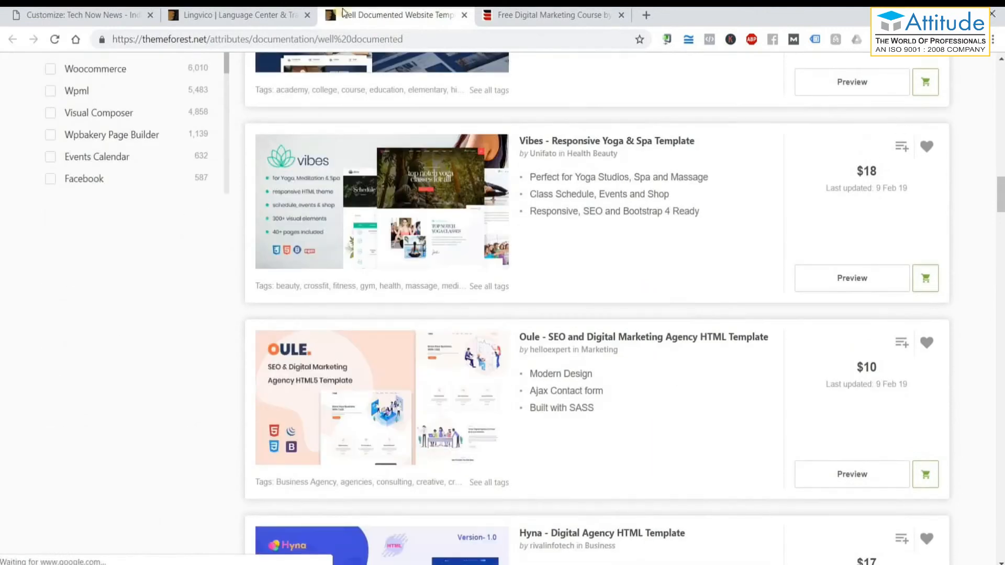
pyautogui.click(463, 15)
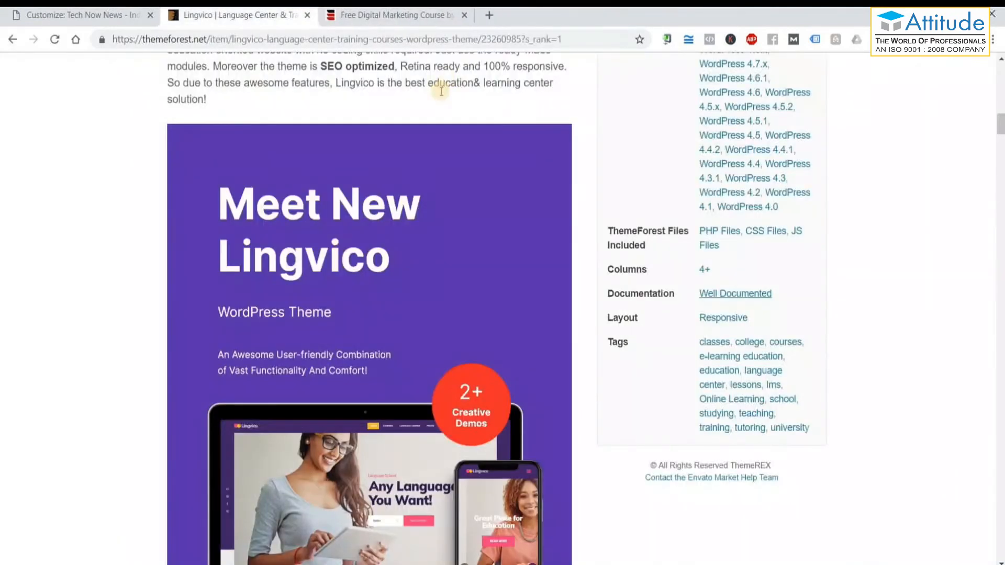
pyautogui.click(486, 17)
pyautogui.write('https://www.google.com/search?q=plumber&num=100&rlz=1C1CHBF_enIN805IN805&source=lnms&tbm=isch&sa=X&ved=0ahUKEwiDq_LJwLPgAhXIinAKHcN3C8kQ_AUIDygC&biw=1536&bih=754#imgdii=OhkNDHdJE5NSzM:&imgrc=wUGCA-7jLkiC6M:')
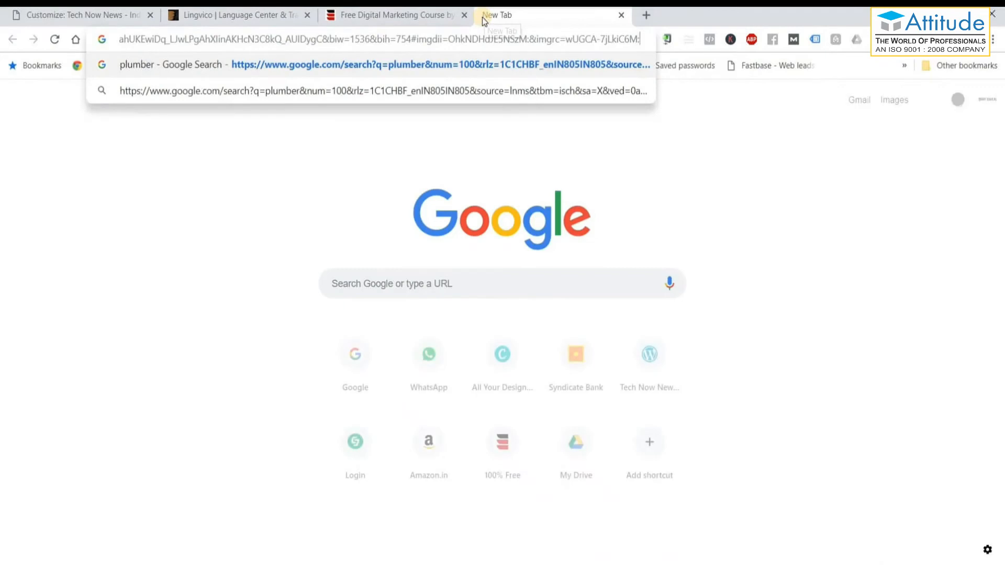
# Clear the new tab's address bar and copy the Lingvico theme title from its product page.
pyautogui.hotkey('ctrl', 'a')
pyautogui.press('BackSpace')
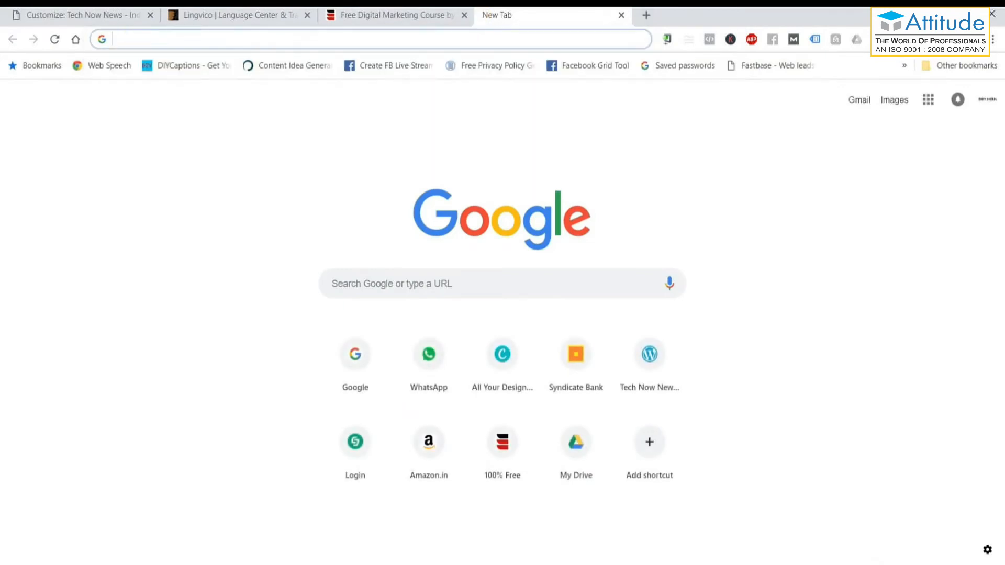
pyautogui.click(235, 15)
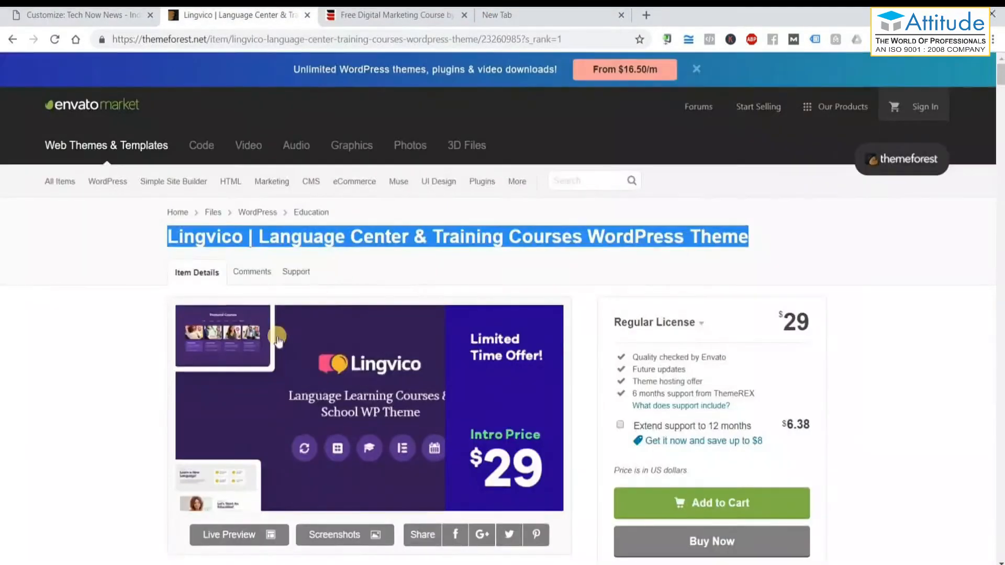
pyautogui.rightClick(315, 241)
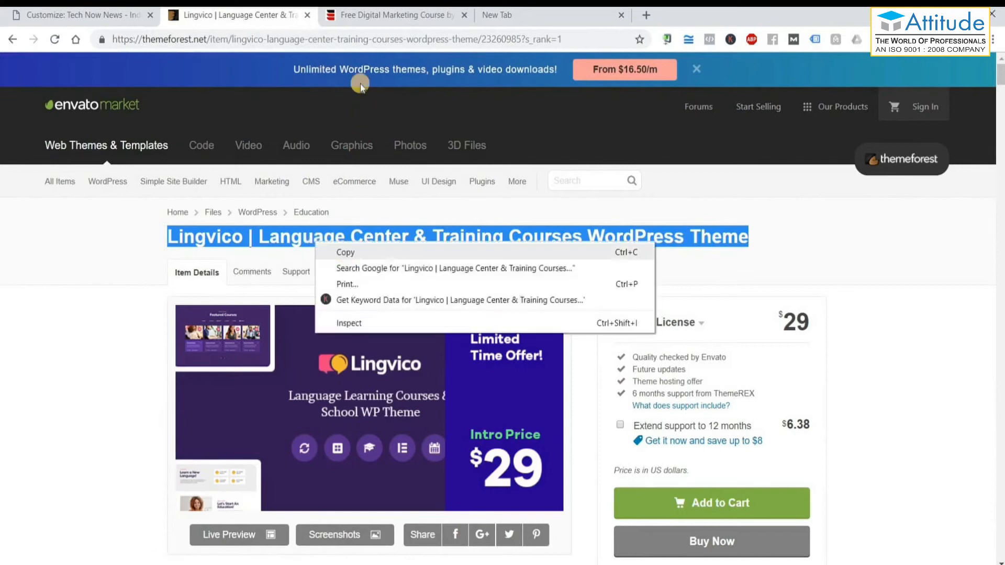
pyautogui.click(345, 253)
# Search for the copied Lingvico title followed by 'documentation'.
pyautogui.click(554, 21)
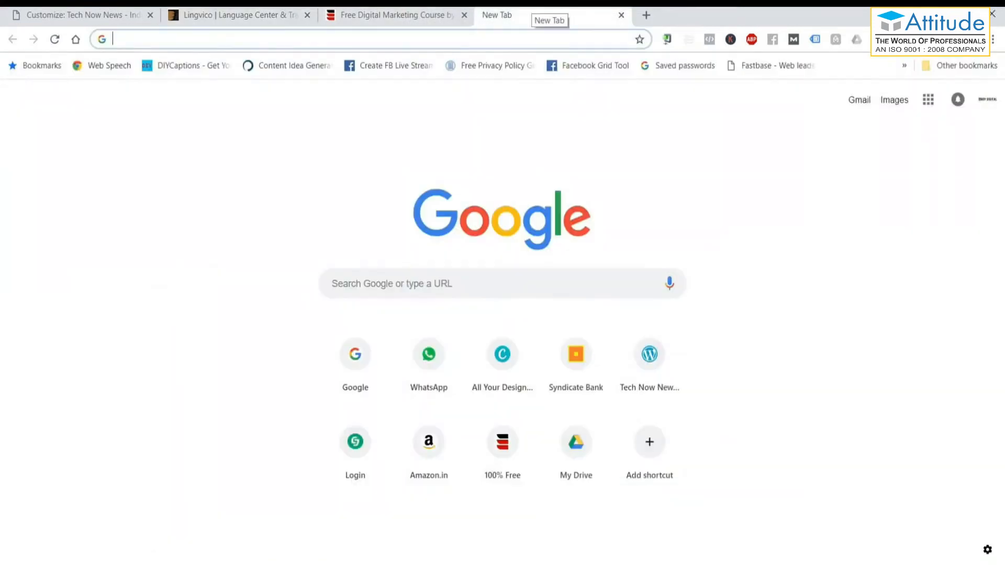
pyautogui.hotkey('ctrl', 'v')
pyautogui.write('cod')
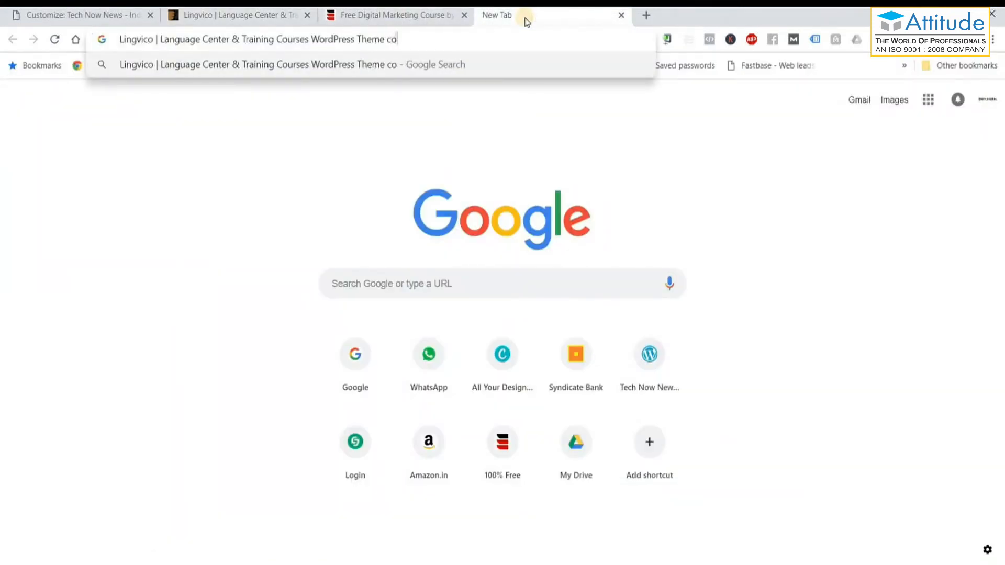
pyautogui.press('BackSpace')
pyautogui.press('BackSpace')
pyautogui.press('BackSpace')
pyautogui.write('docu')
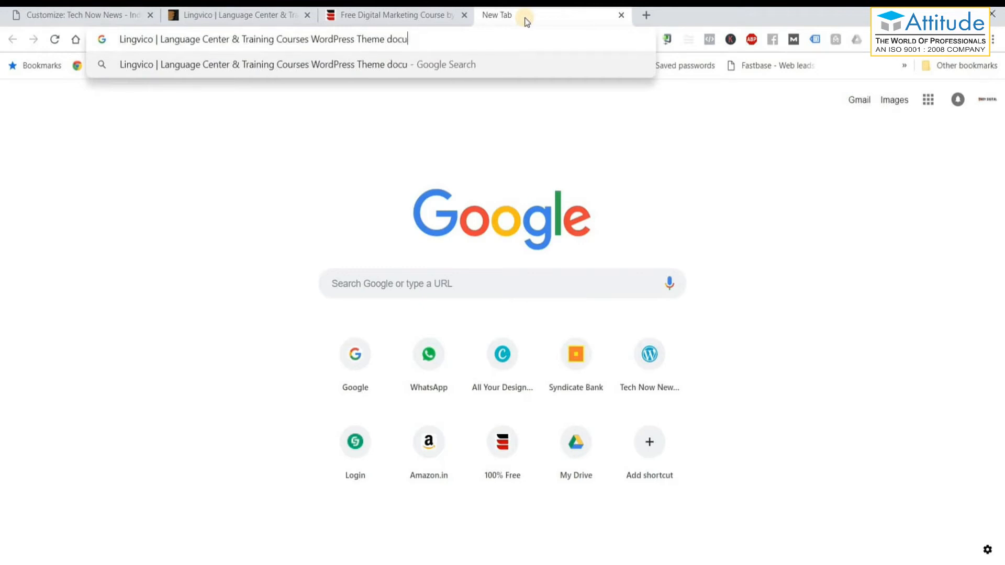
pyautogui.write('mentation')
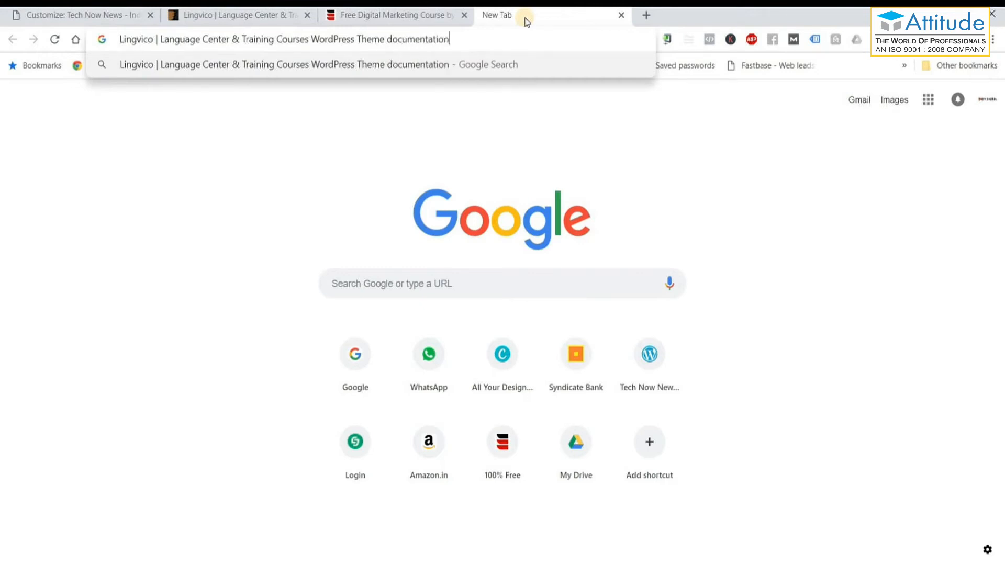
pyautogui.press('Return')
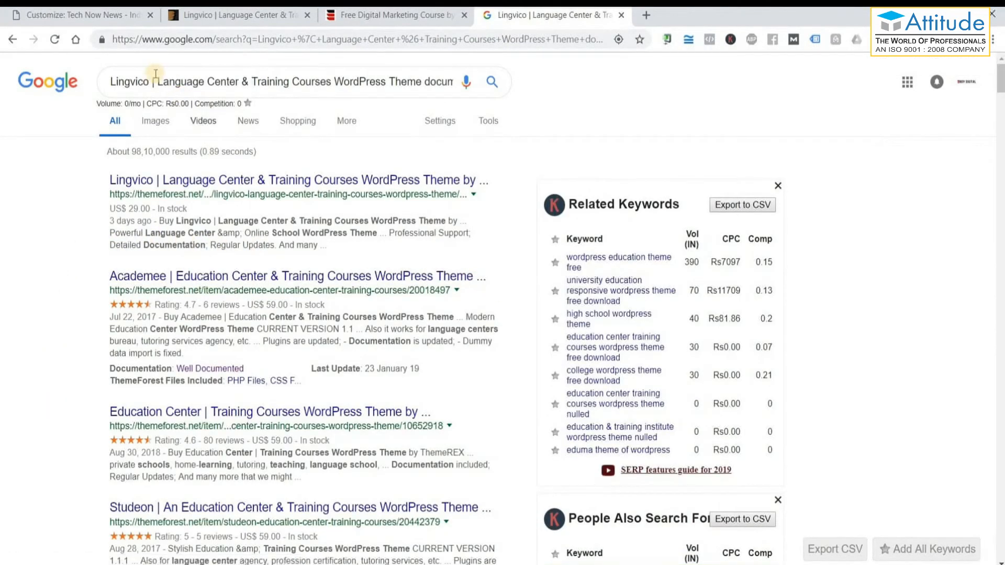
# Narrow the query to 'Lingvico WordPress Theme documentation' and briefly check the product page result.
pyautogui.moveTo(152, 83); pyautogui.dragTo(333, 92)
pyautogui.press('BackSpace')
pyautogui.press('Return')
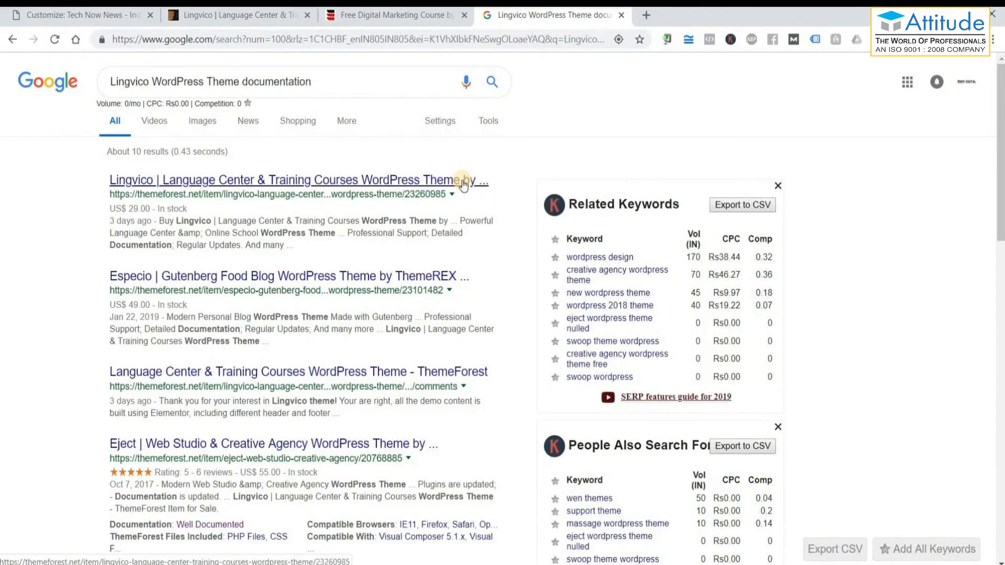
pyautogui.click(464, 184)
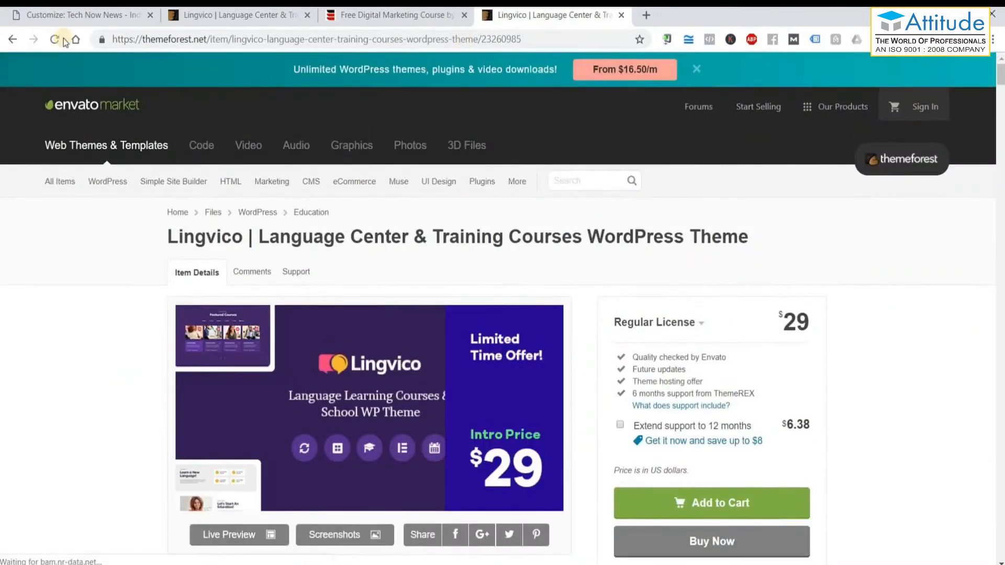
pyautogui.click(13, 39)
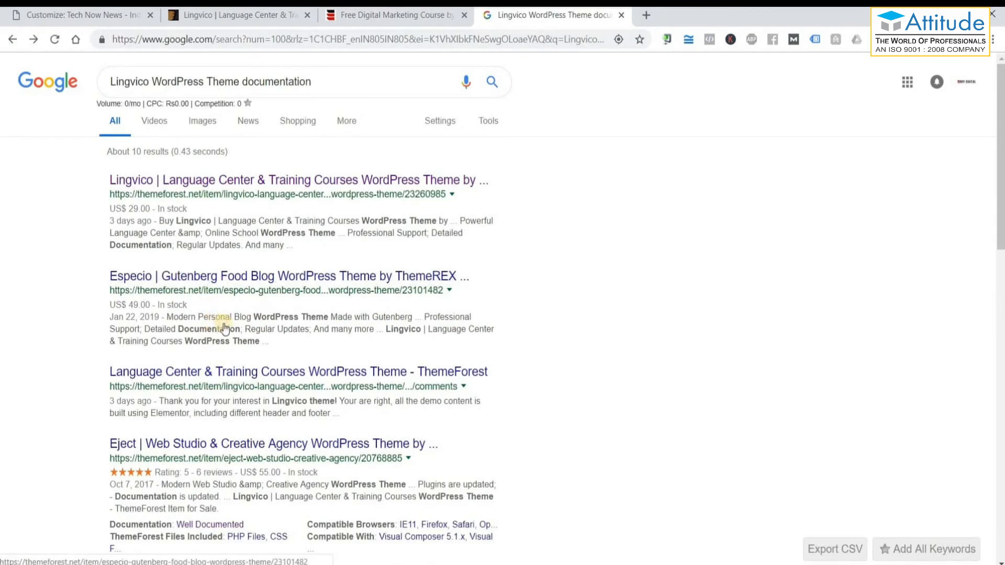
# Scroll through the documentation results, then return to the Roy Digital Customizer tab.
pyautogui.scroll(-1, 345, 309)
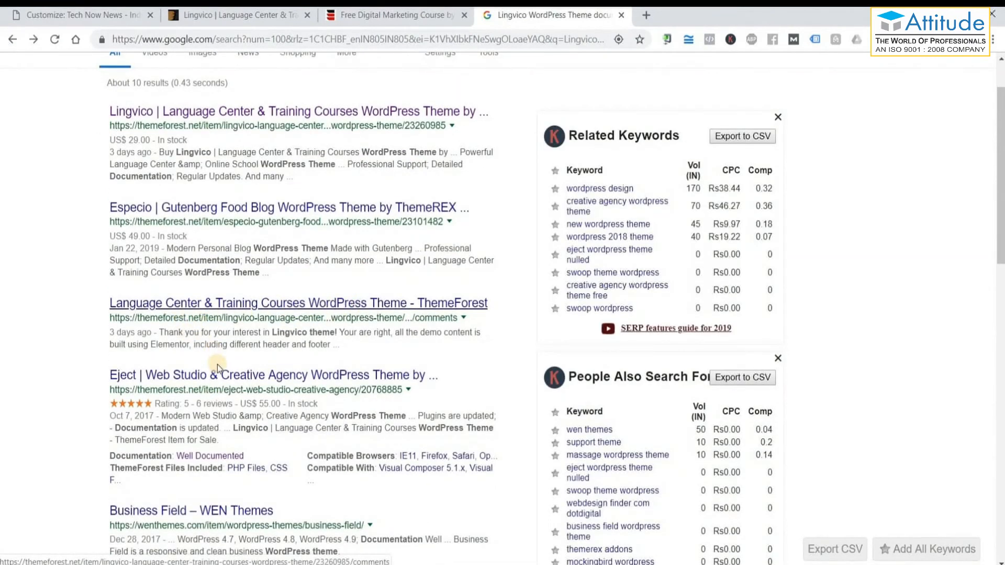
pyautogui.scroll(-2, 218, 365)
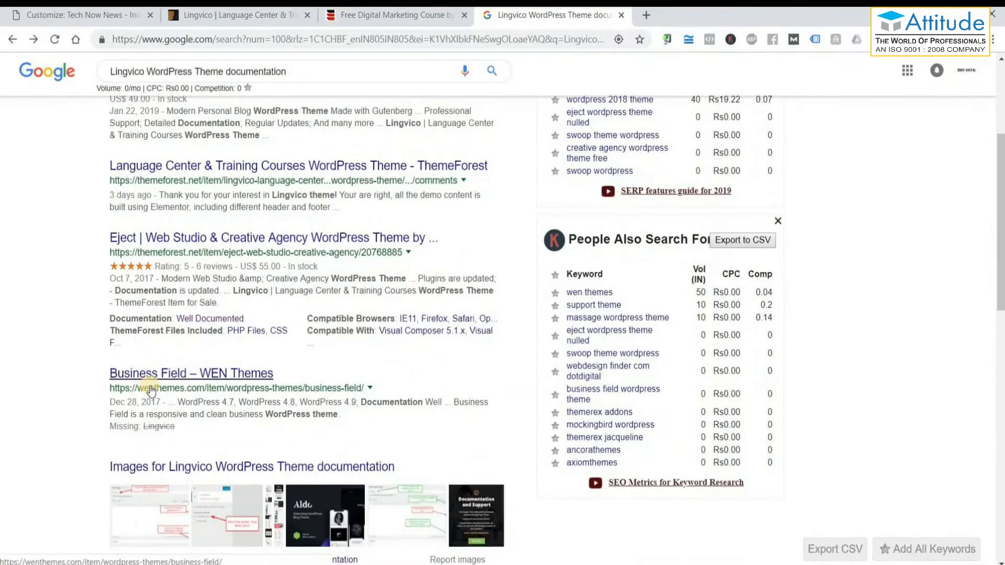
pyautogui.scroll(-4, 151, 390)
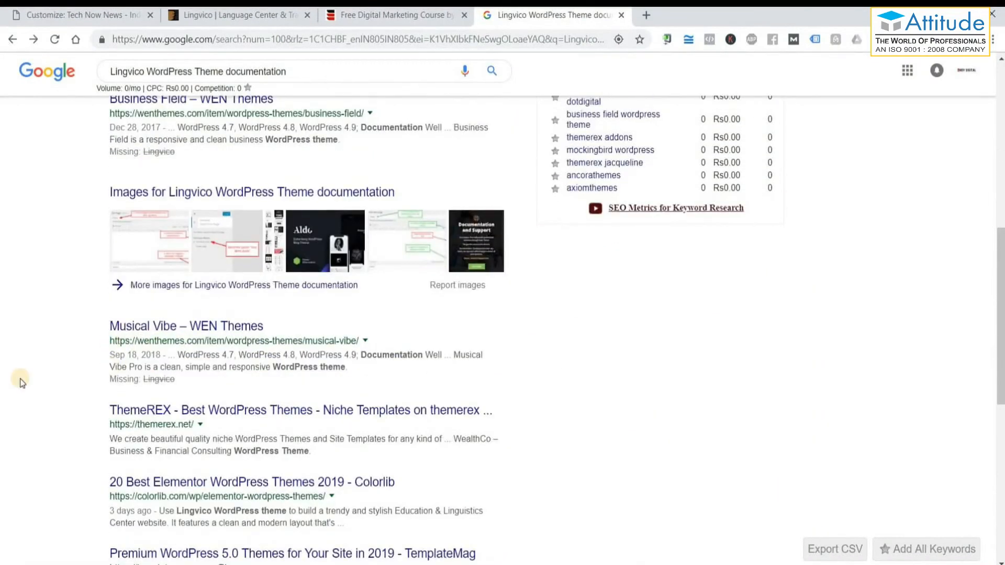
pyautogui.scroll(-3, 21, 381)
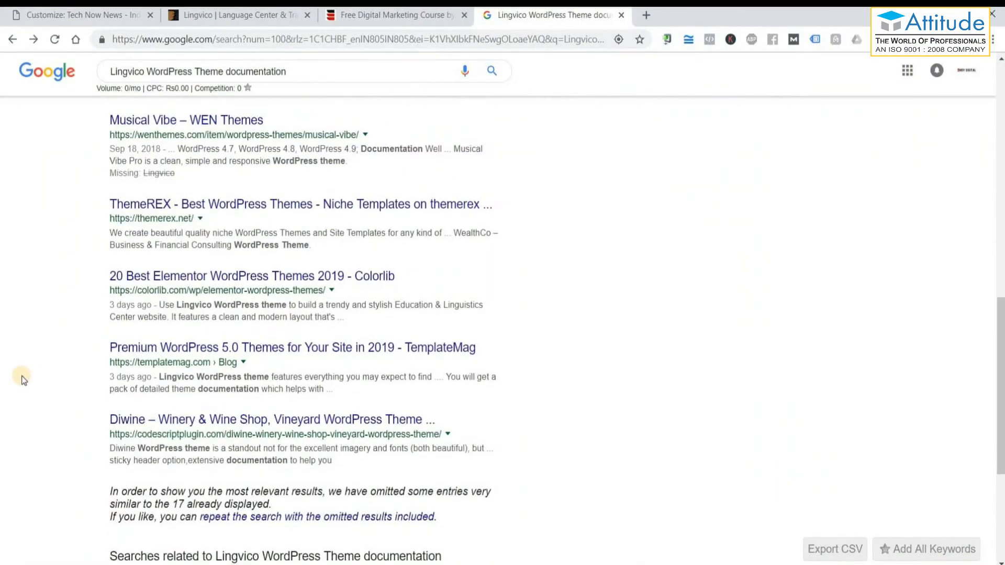
pyautogui.scroll(-3, 23, 379)
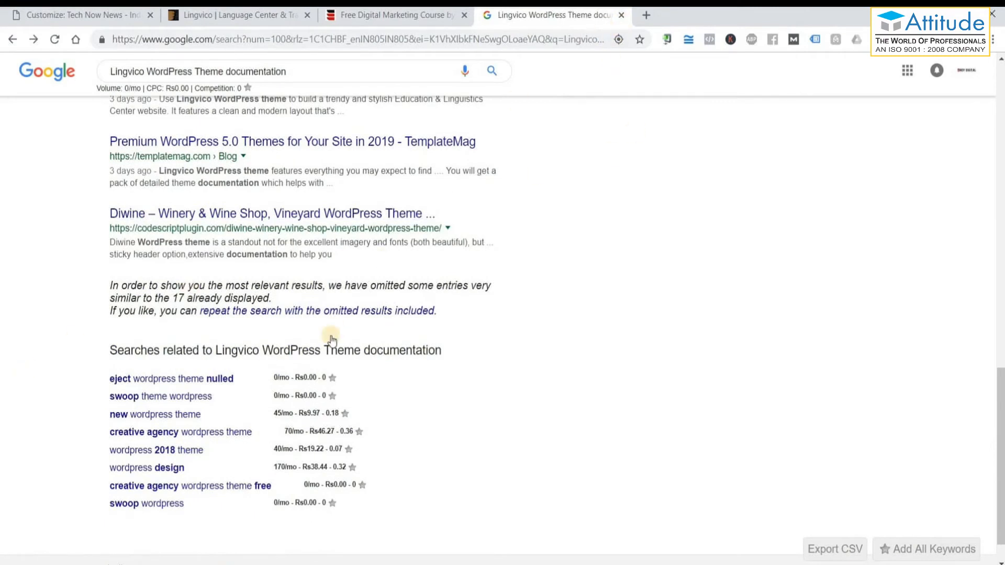
pyautogui.scroll(15, 331, 340)
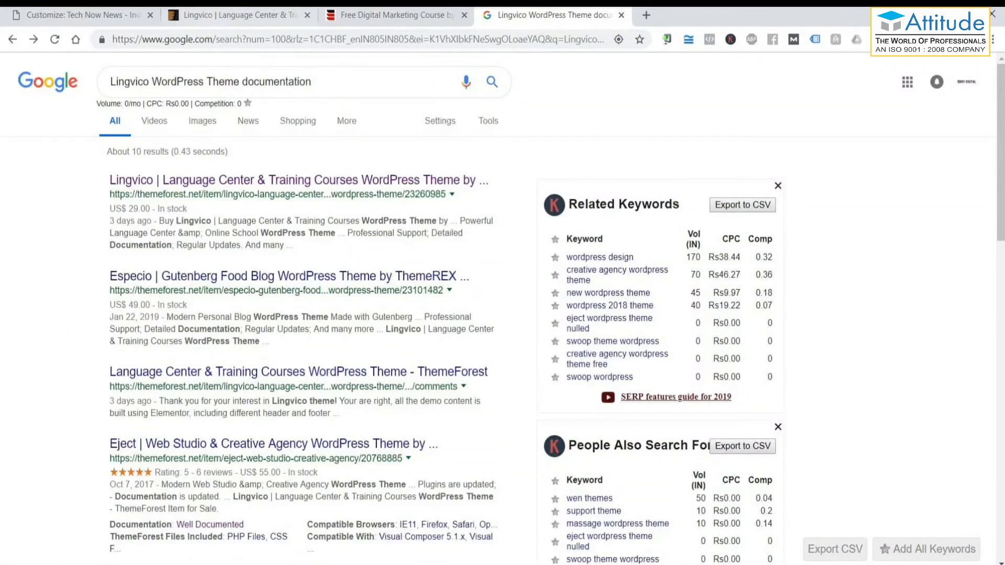
pyautogui.click(83, 14)
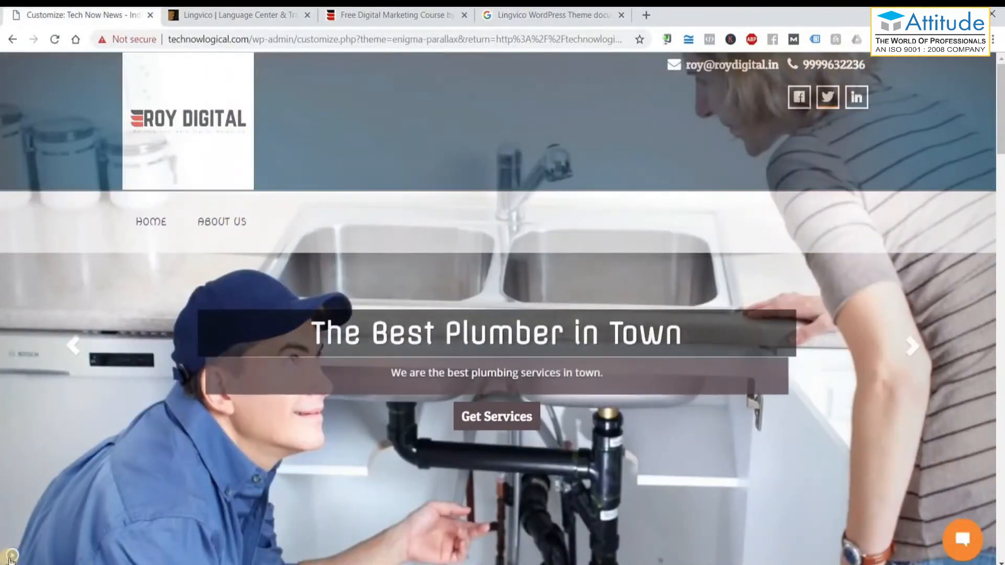
# Show the Footer Widget Area panel, then return to the Lingvico documentation results.
pyautogui.click(11, 555)
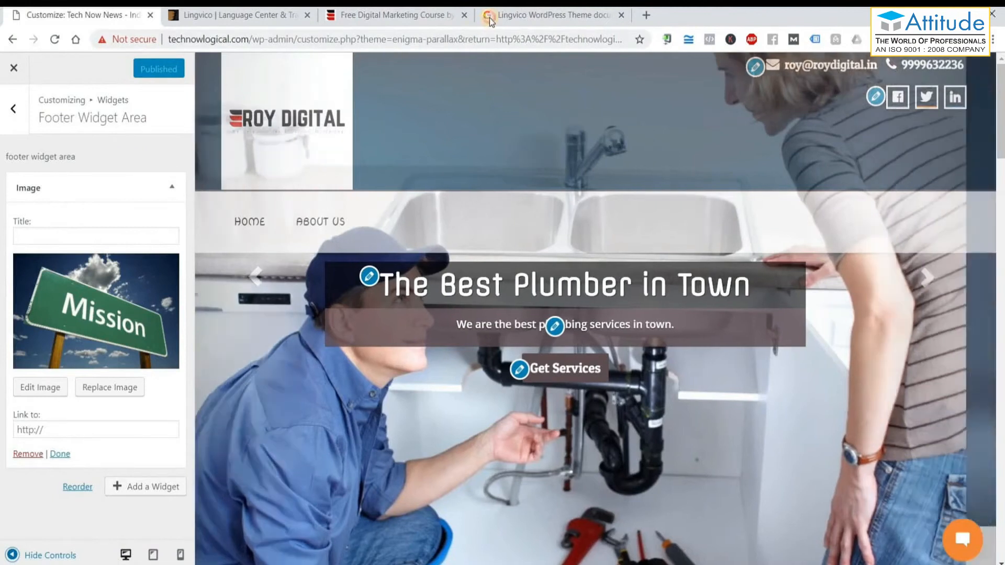
pyautogui.click(480, 18)
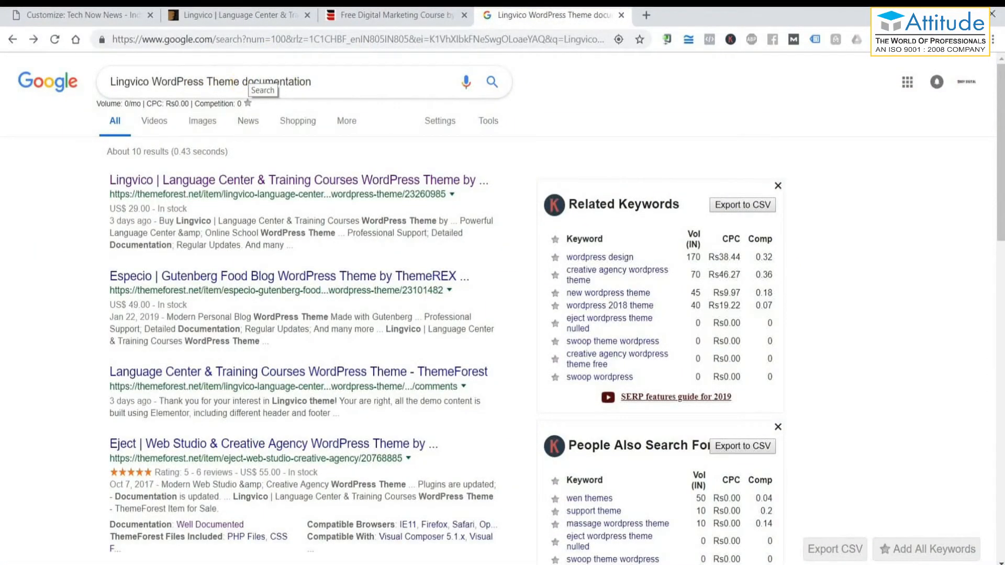
# Search 'enigma parallax documentation' and open the Weblizar Enigma Premium Documentation result.
pyautogui.moveTo(240, 81); pyautogui.dragTo(110, 81)
pyautogui.write('enig')
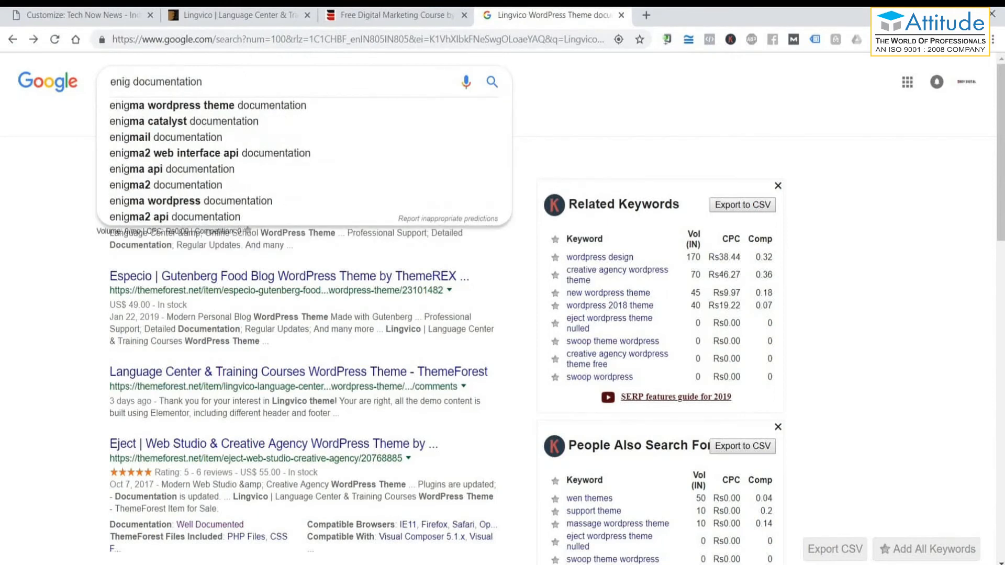
pyautogui.write('ma para')
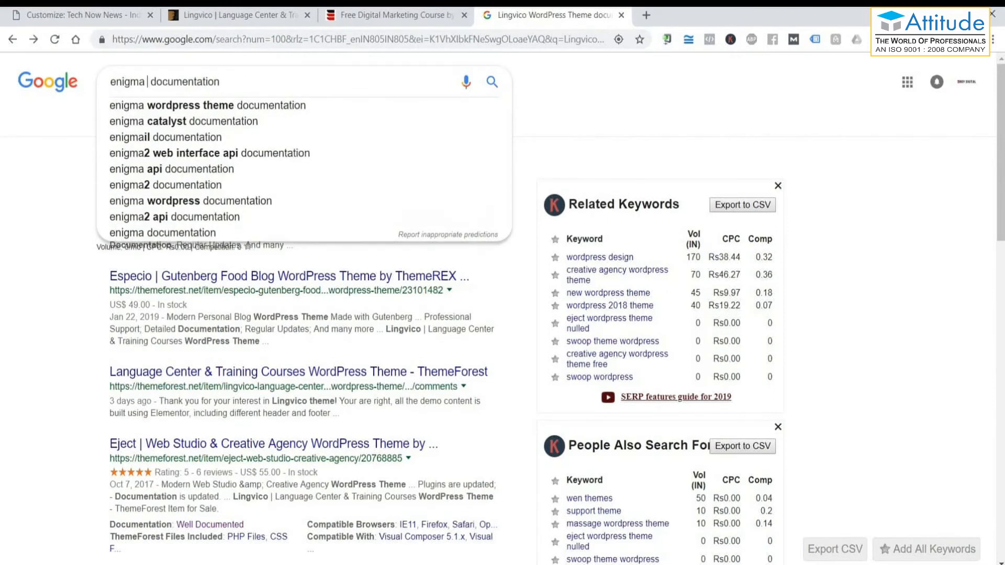
pyautogui.write('llax')
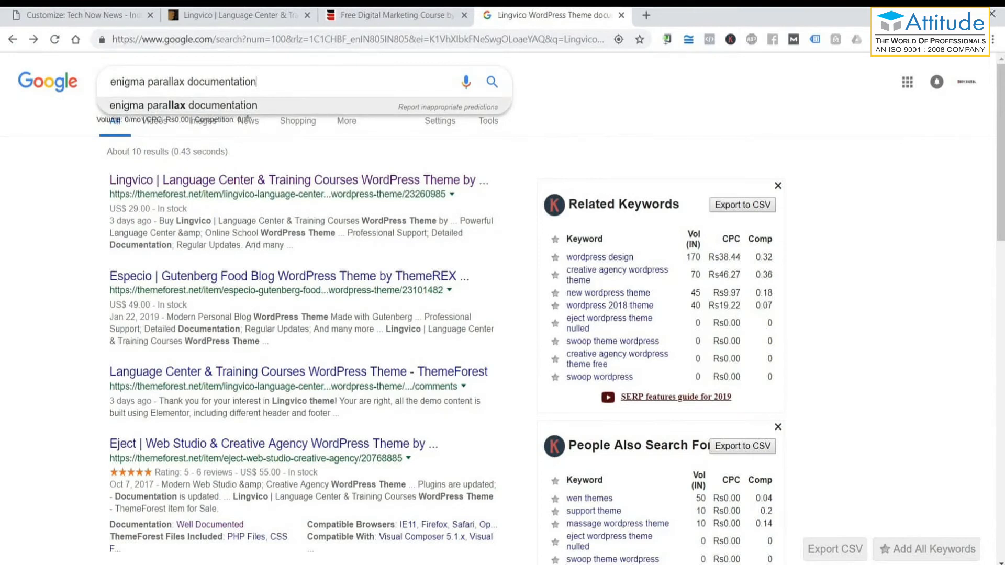
pyautogui.press('Return')
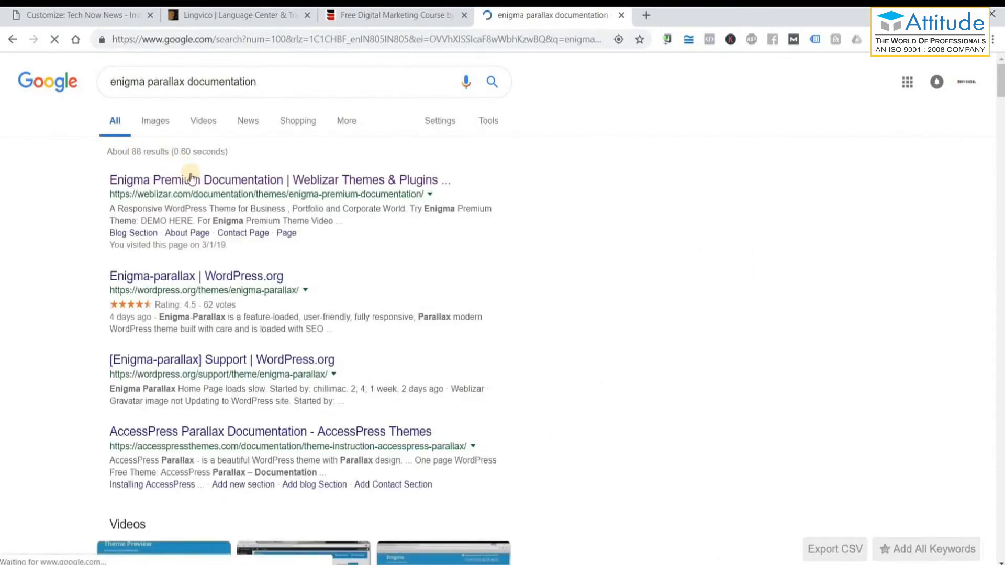
pyautogui.click(278, 189)
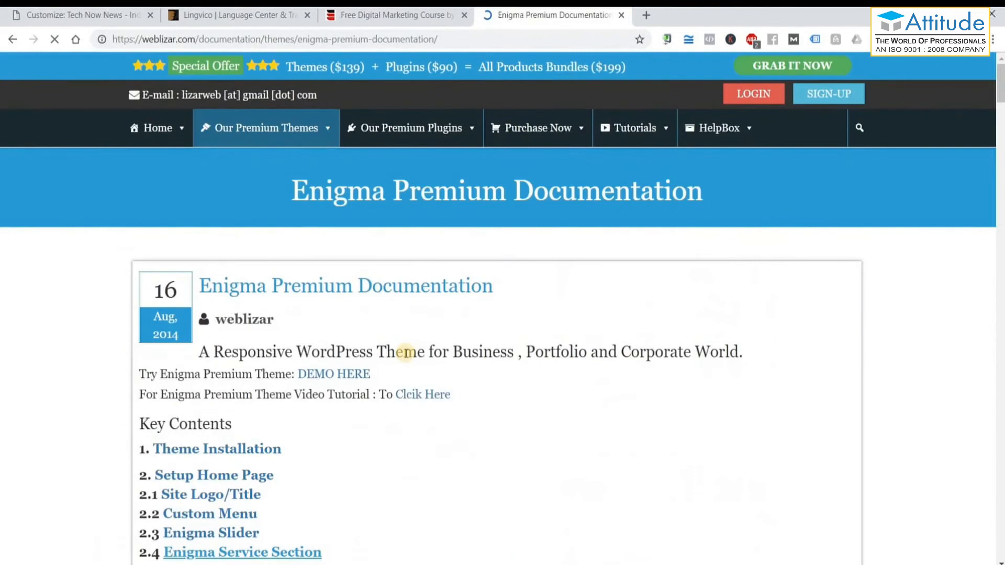
# Highlight the Theme Installation steps and the Admin Dashboard > Appearance > Themes path.
pyautogui.scroll(-15, 407, 358)
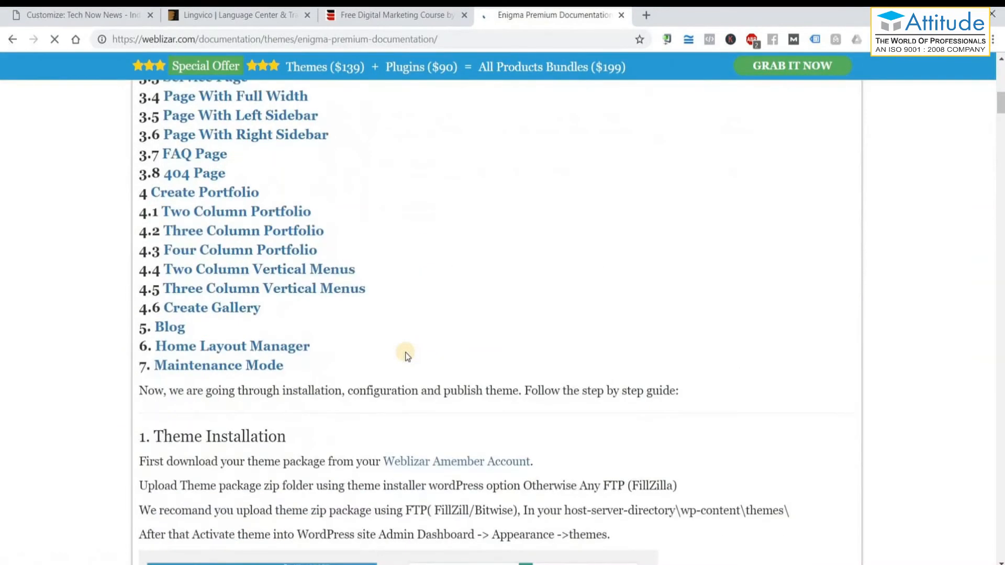
pyautogui.scroll(-15, 407, 357)
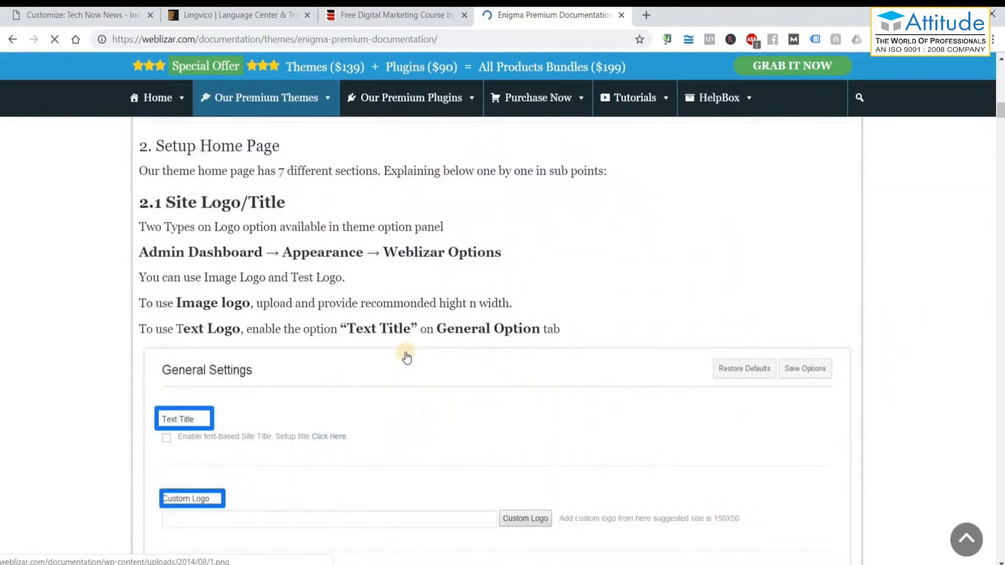
pyautogui.scroll(-5, 406, 357)
pyautogui.scroll(15, 407, 358)
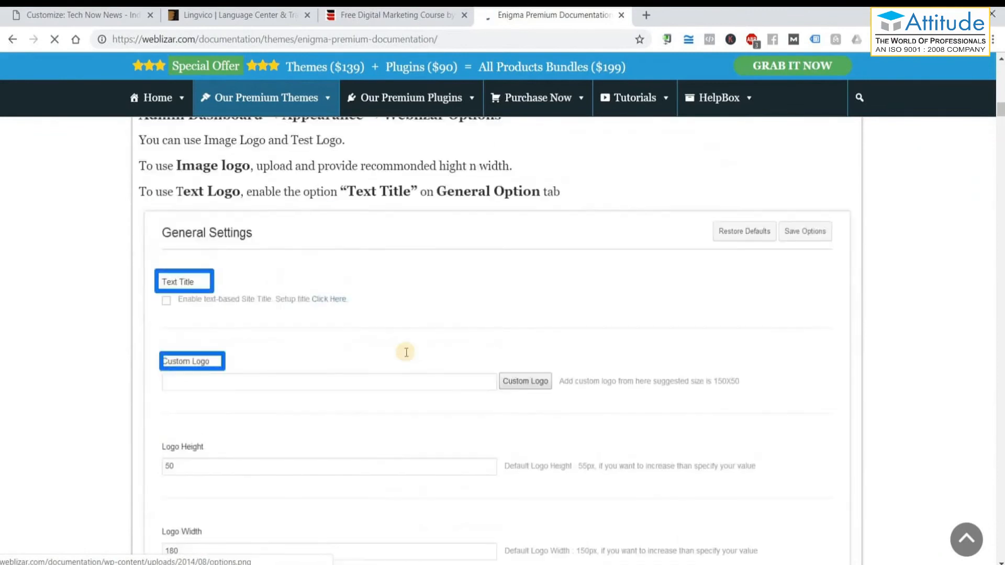
pyautogui.scroll(-1, 406, 352)
pyautogui.scroll(9, 406, 353)
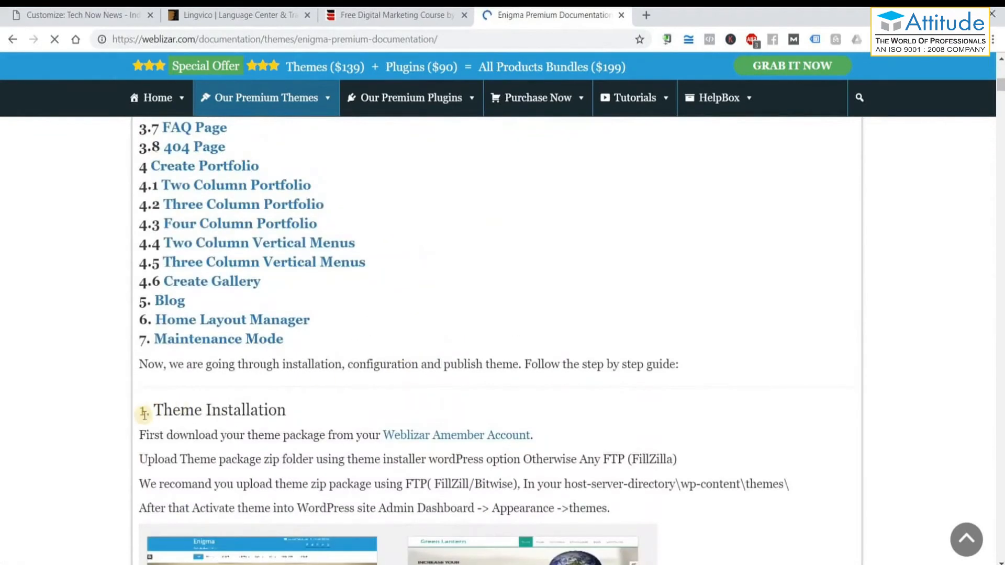
pyautogui.moveTo(151, 410); pyautogui.dragTo(286, 409)
pyautogui.scroll(-4, 163, 329)
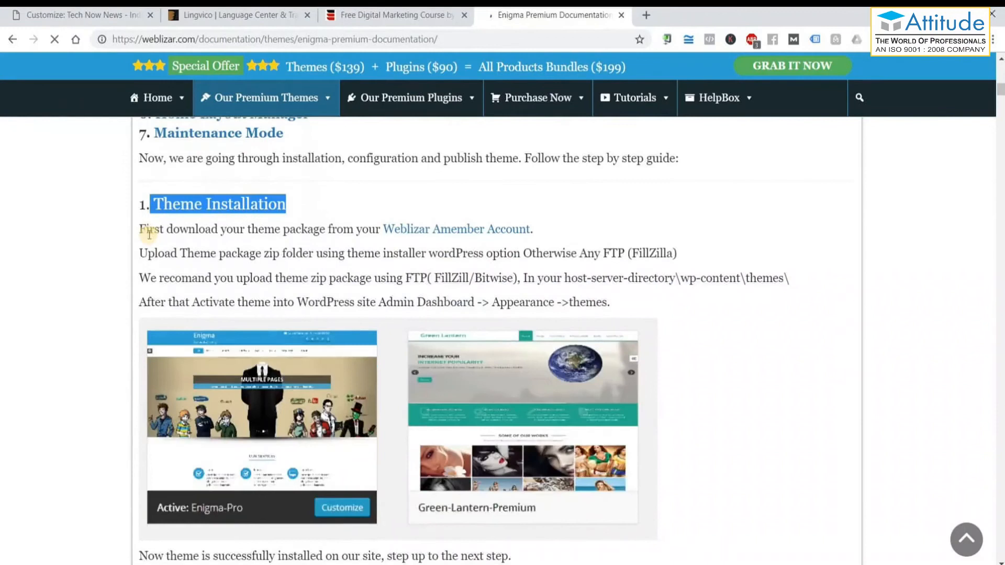
pyautogui.moveTo(145, 229); pyautogui.dragTo(609, 315)
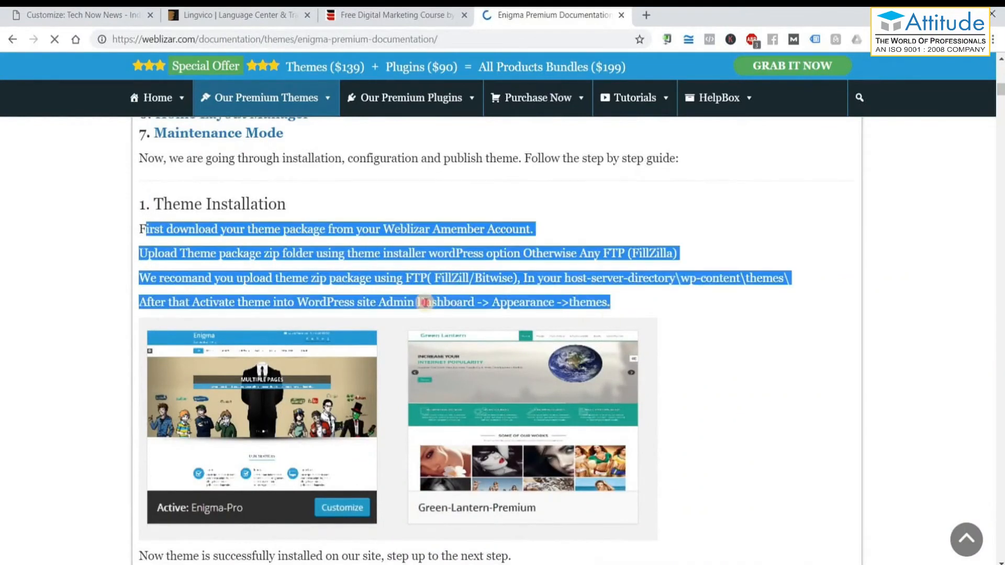
pyautogui.click(425, 303)
pyautogui.moveTo(469, 304); pyautogui.dragTo(542, 305)
pyautogui.doubleClick(611, 305)
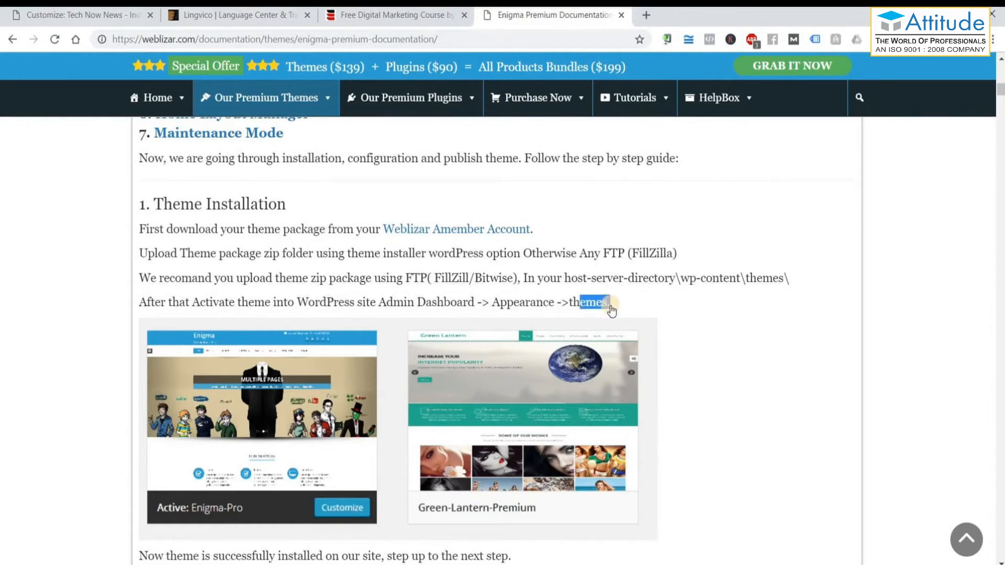
# Scroll to the Setup Home Page heading and highlight the Weblizar Options site logo/title lines.
pyautogui.scroll(-4, 175, 343)
pyautogui.moveTo(155, 350); pyautogui.dragTo(386, 363)
pyautogui.scroll(3, 387, 363)
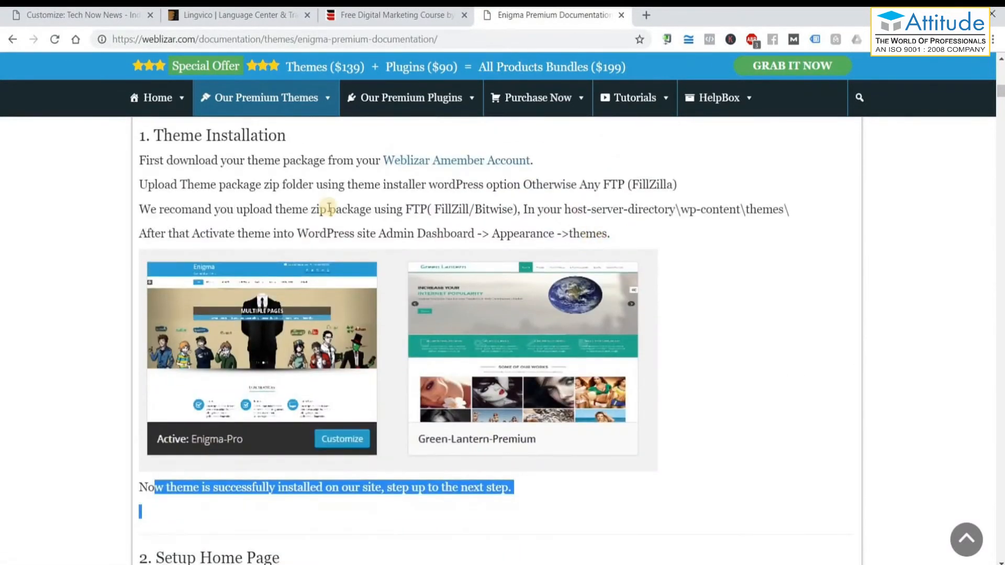
pyautogui.click(309, 228)
pyautogui.scroll(-4, 165, 356)
pyautogui.moveTo(156, 352); pyautogui.dragTo(272, 353)
pyautogui.scroll(-3, 229, 328)
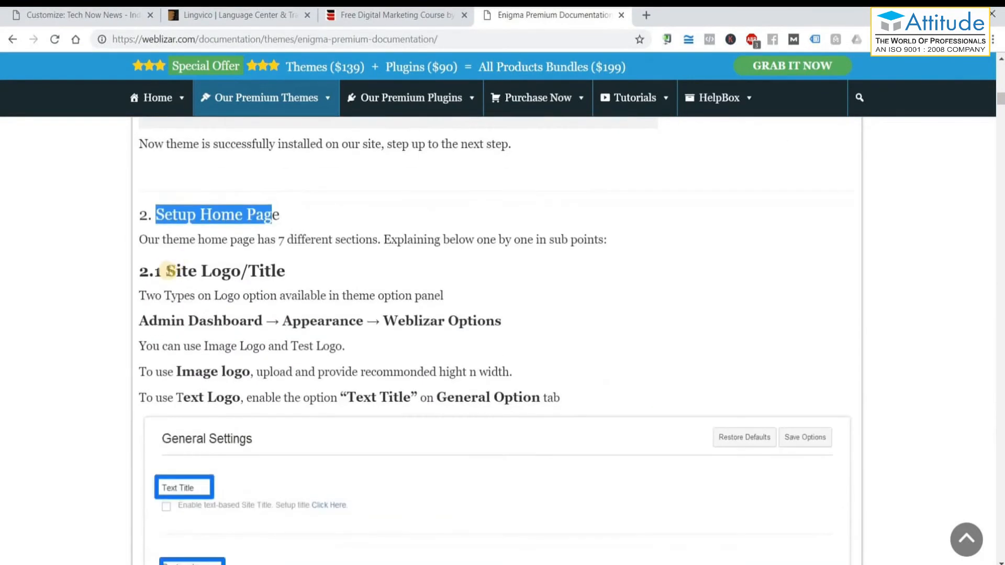
pyautogui.moveTo(165, 271); pyautogui.dragTo(283, 271)
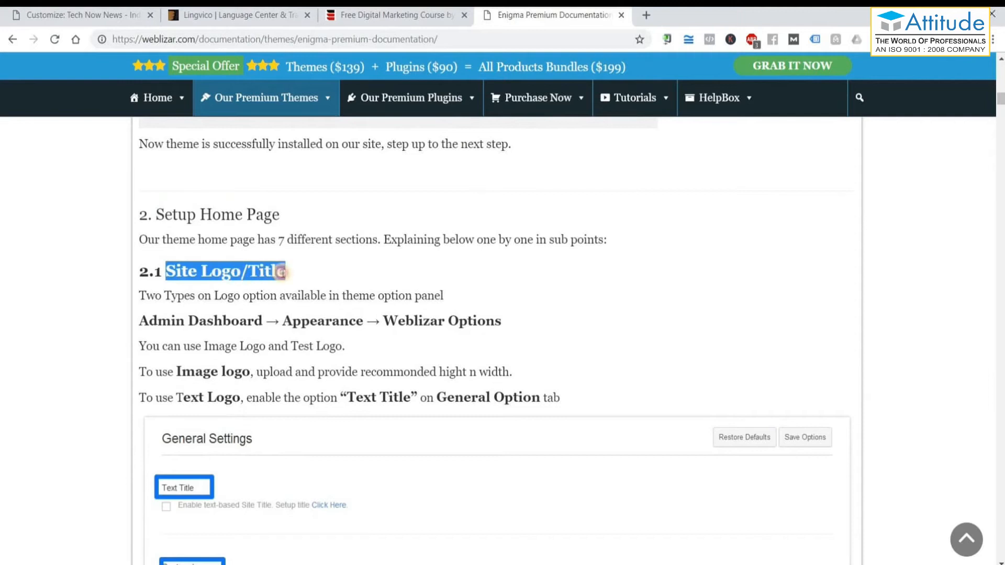
pyautogui.moveTo(148, 329); pyautogui.dragTo(321, 347)
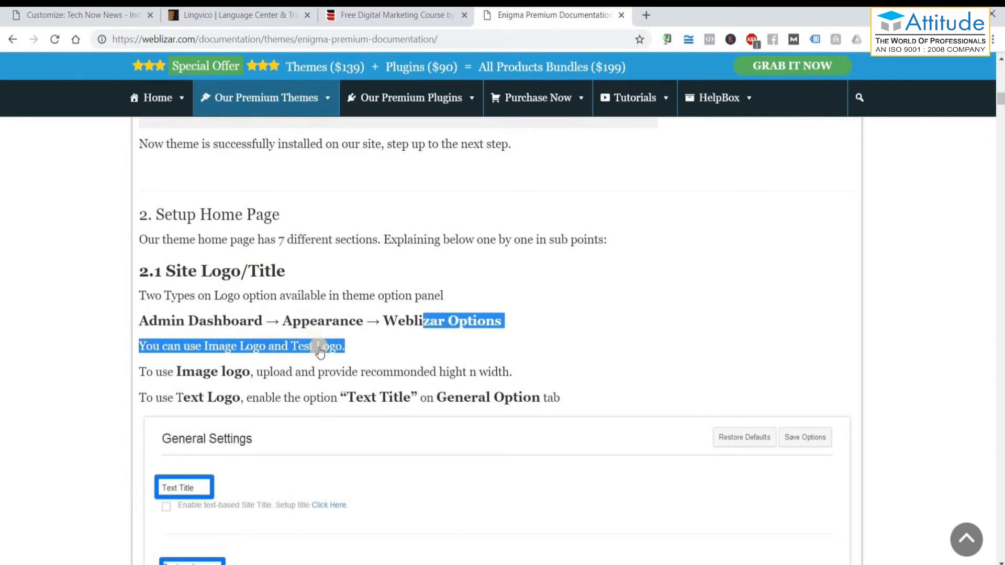
# Scroll past sections 2.4 and 2.5 to the Add New Portfolio and Portfolio Detail screenshots, then return to Notepad.
pyautogui.scroll(-4, 554, 298)
pyautogui.scroll(-1, 675, 422)
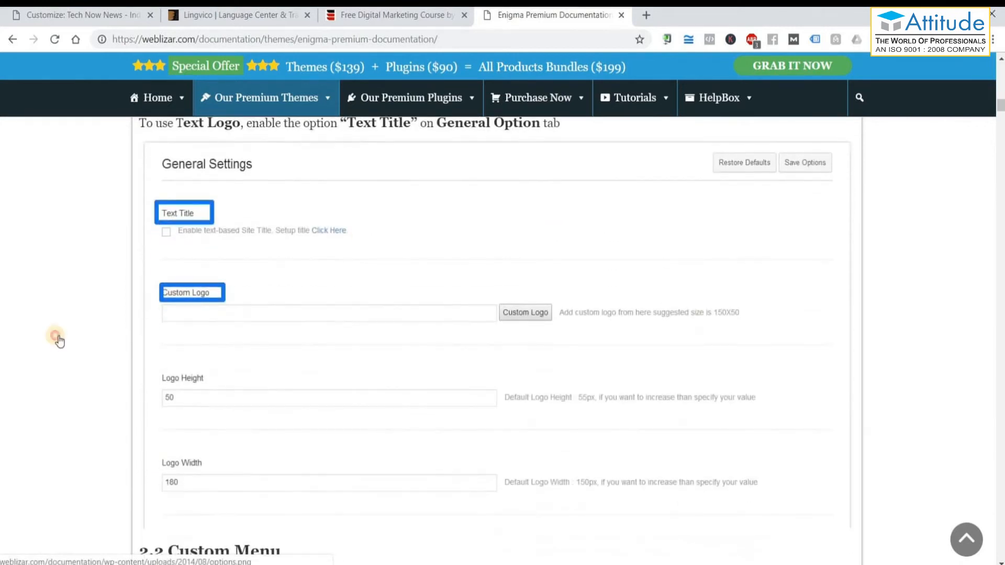
pyautogui.scroll(-6, 173, 366)
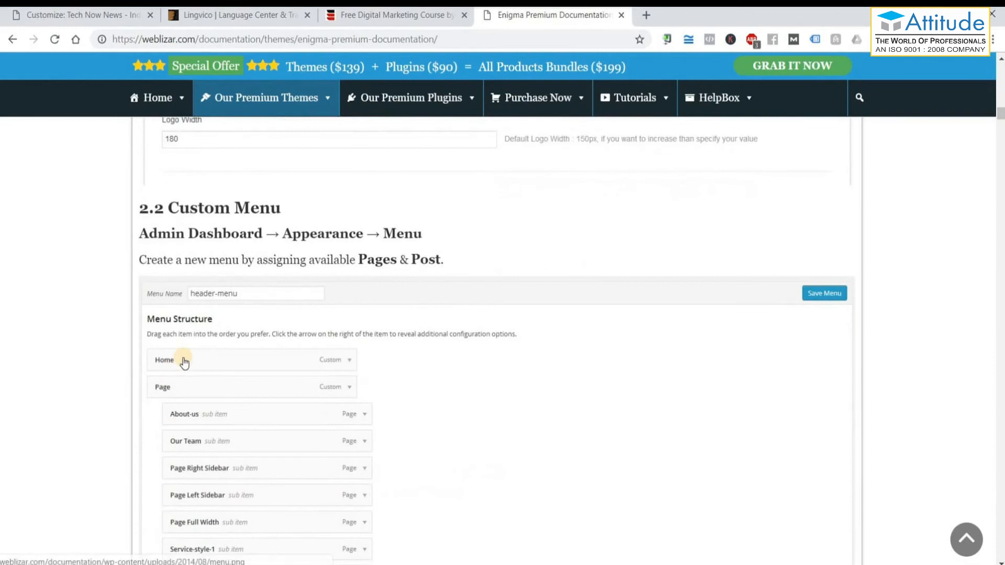
pyautogui.scroll(-10, 186, 361)
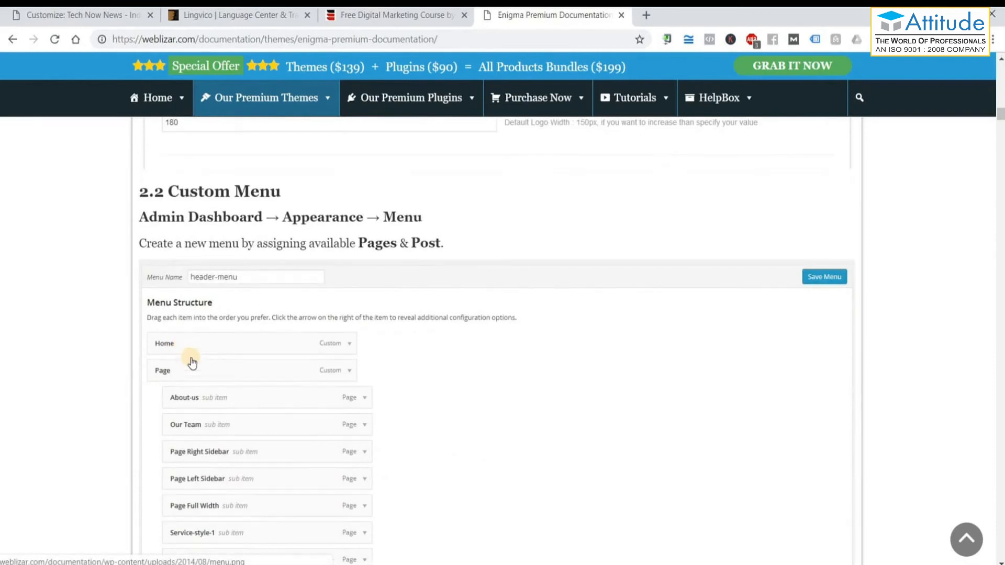
pyautogui.scroll(-4, 194, 357)
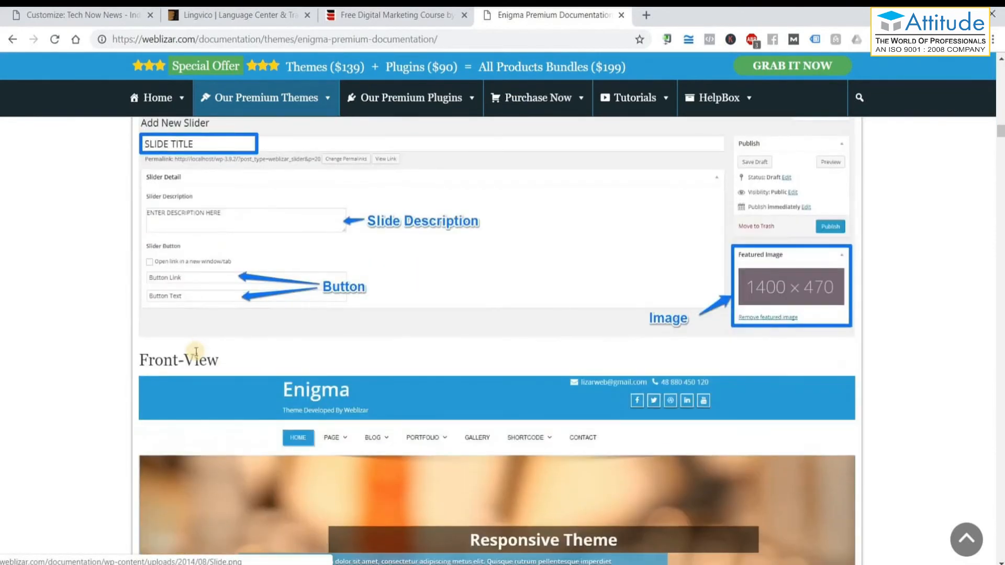
pyautogui.scroll(-6, 348, 380)
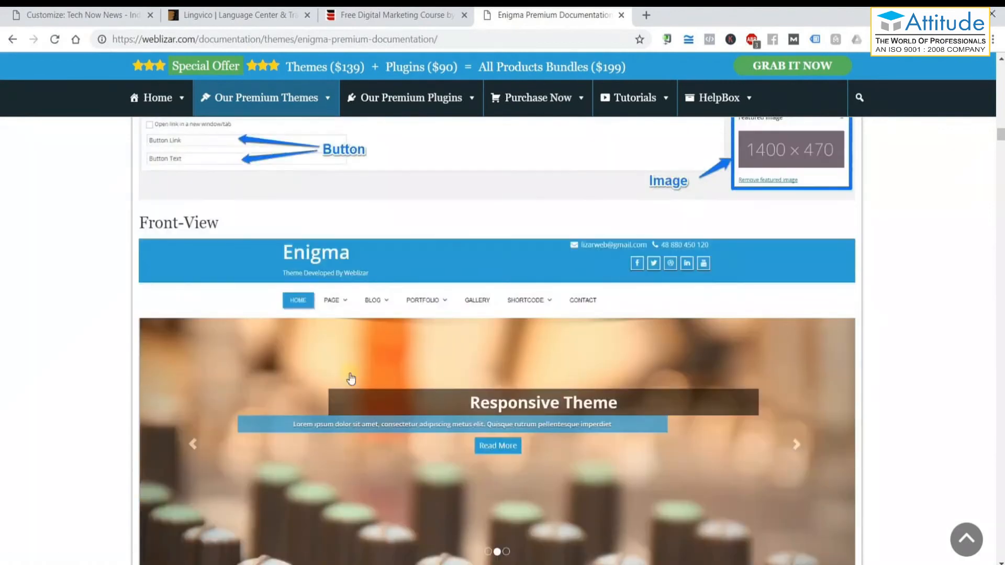
pyautogui.scroll(1, 355, 378)
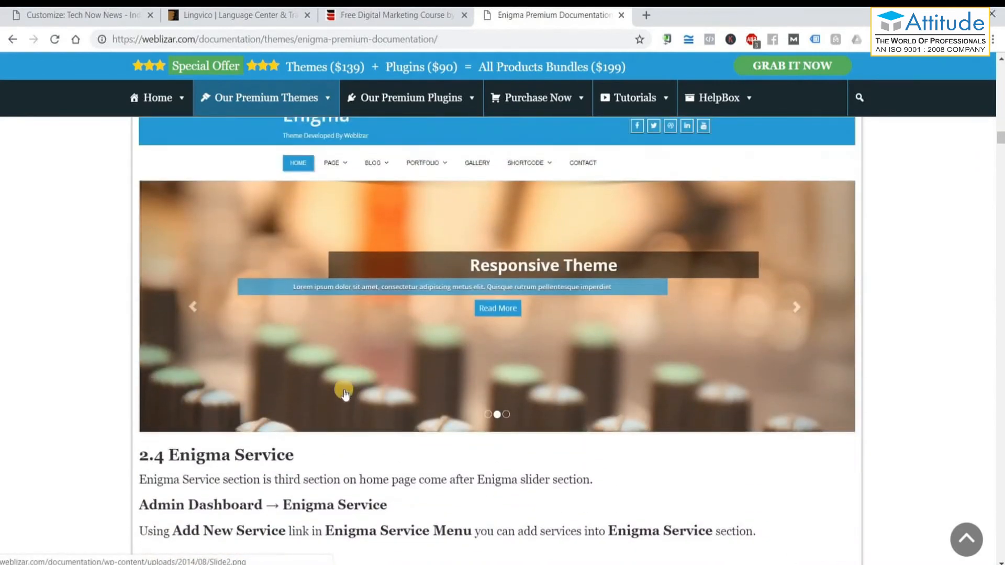
pyautogui.scroll(-5, 344, 393)
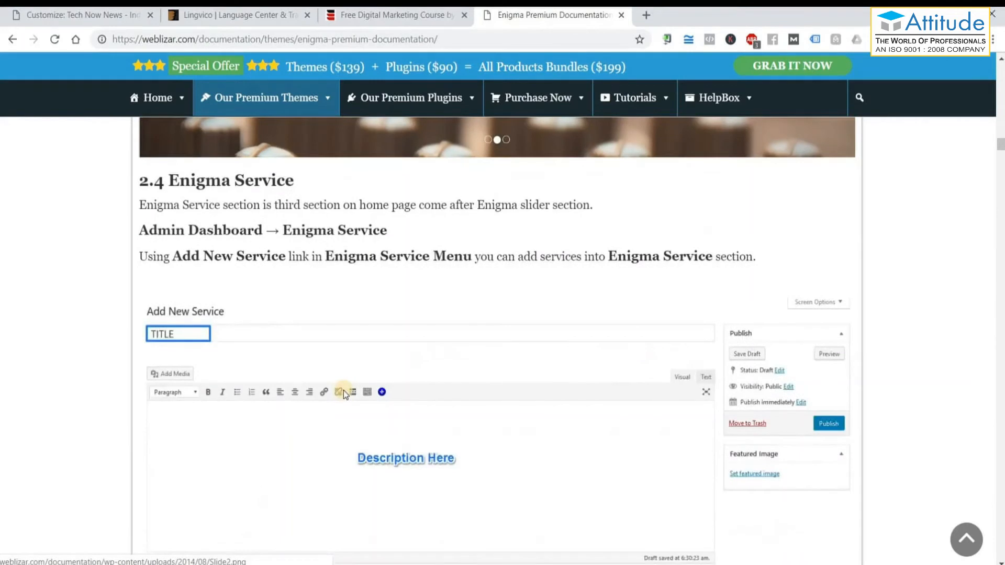
pyautogui.scroll(-15, 344, 390)
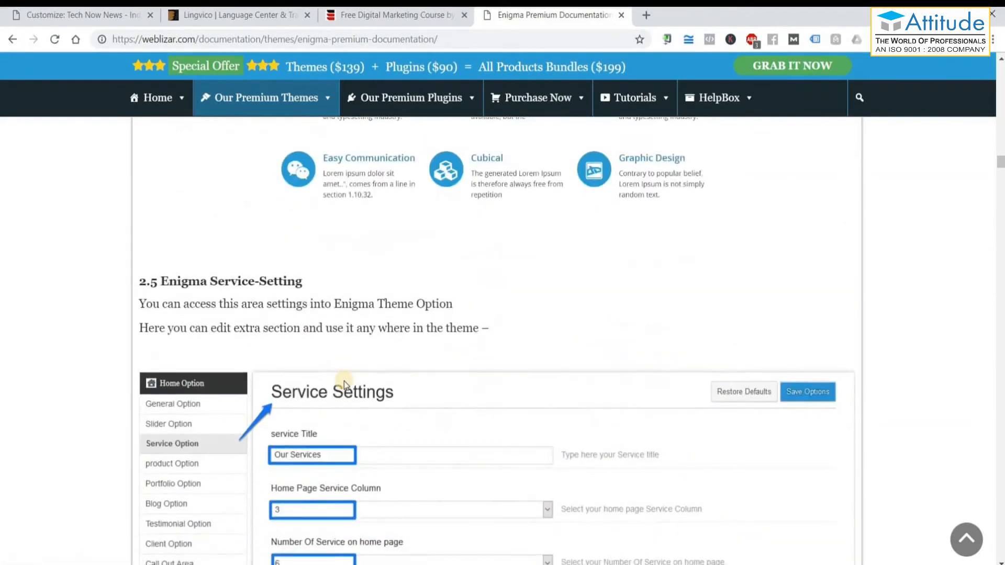
pyautogui.scroll(-5, 344, 381)
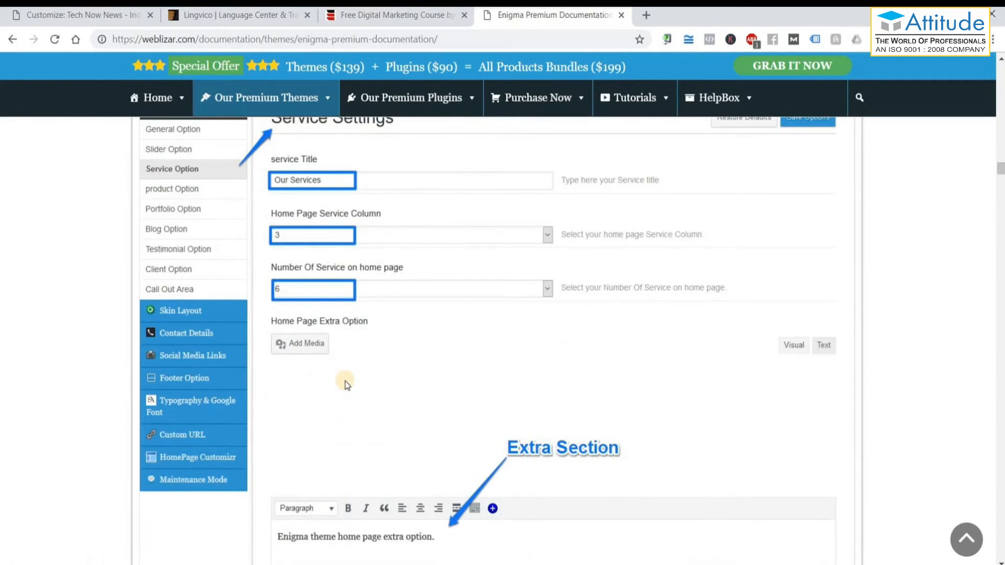
pyautogui.scroll(-10, 345, 381)
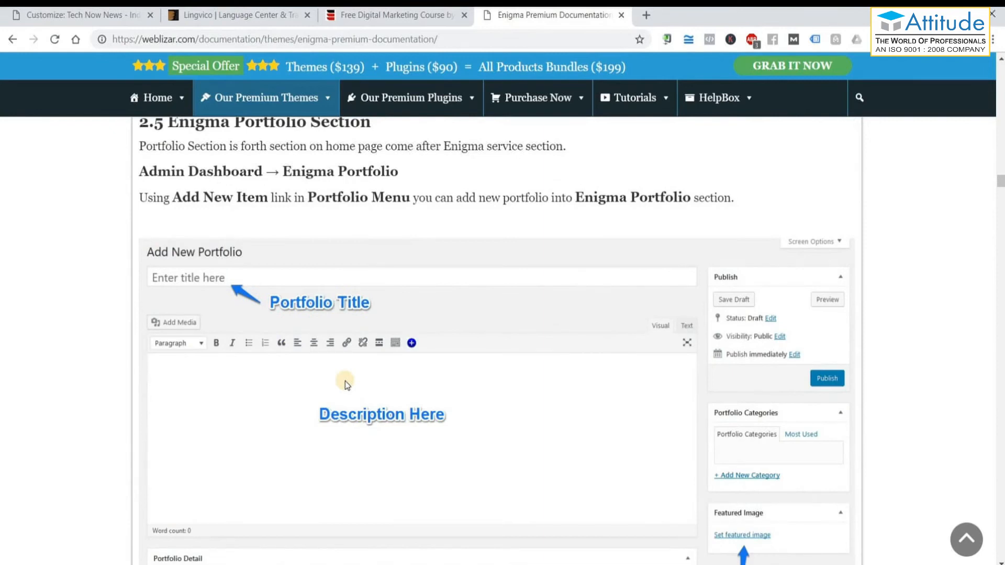
pyautogui.scroll(-4, 344, 381)
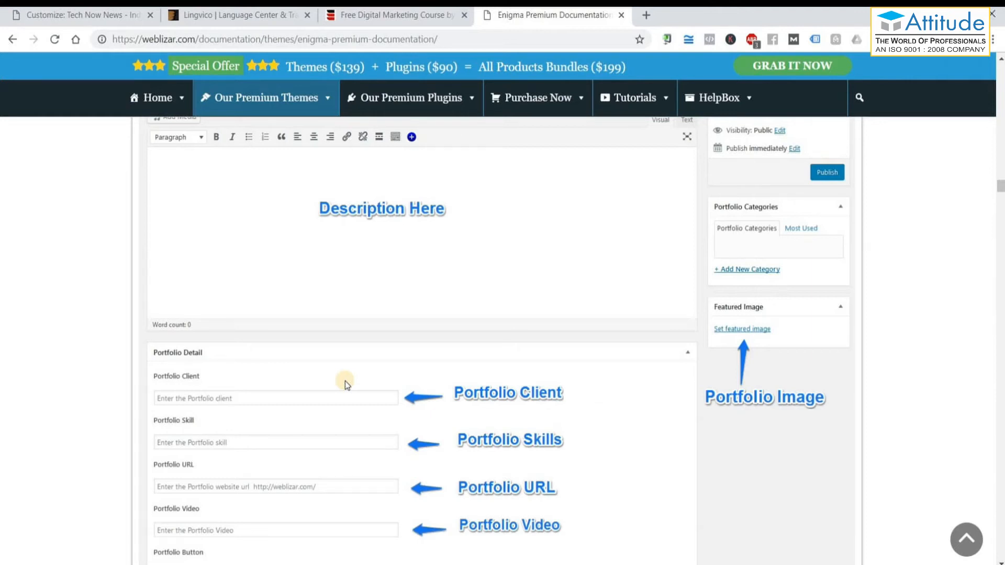
pyautogui.hotkey('alt', 'Tab')
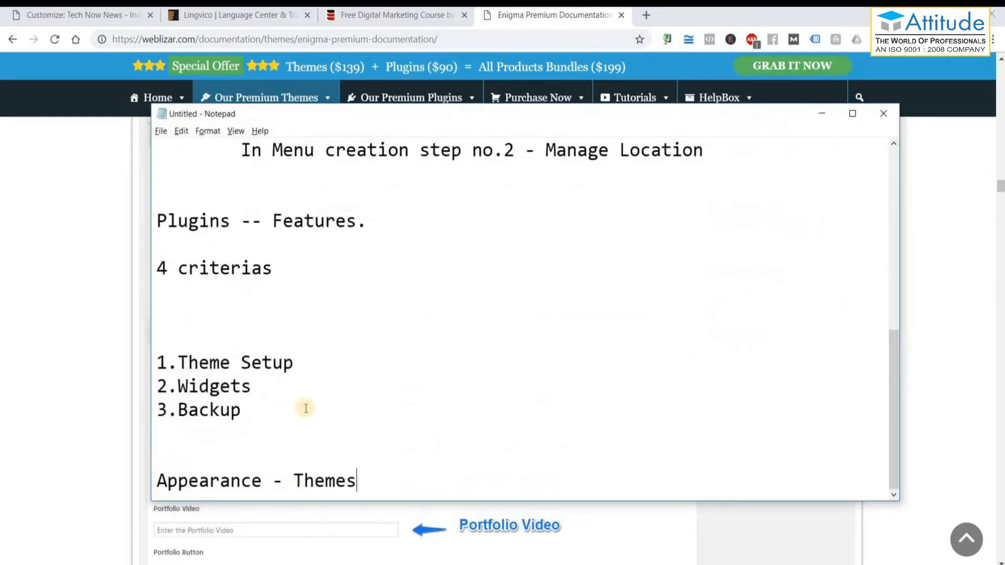
# Append 'Widgets - Shortcuts' as a new line under 'Appearance - Themes', correcting the typo in Shortcuts.
pyautogui.doubleClick(236, 387)
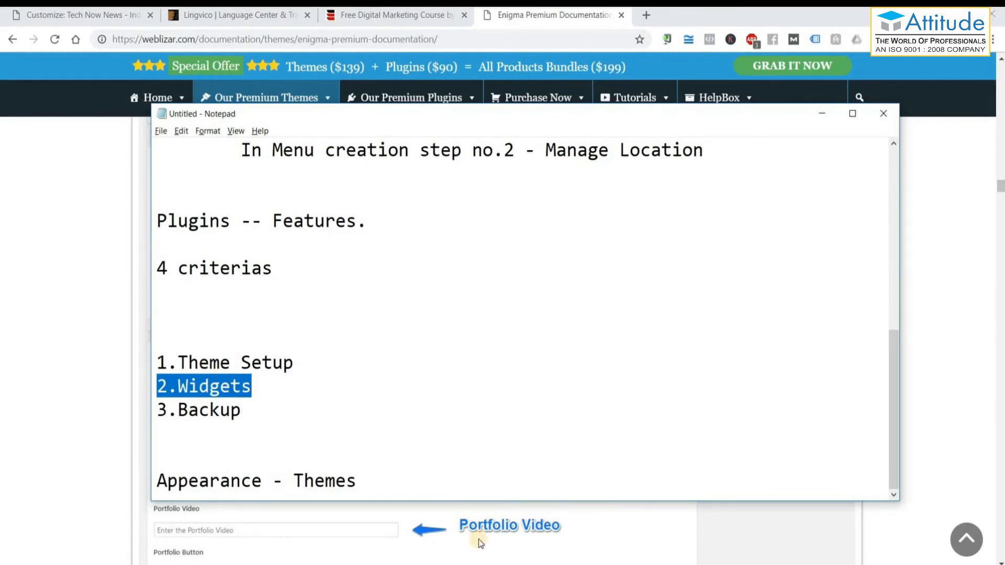
pyautogui.click(386, 474)
pyautogui.press('Return')
pyautogui.press('Return')
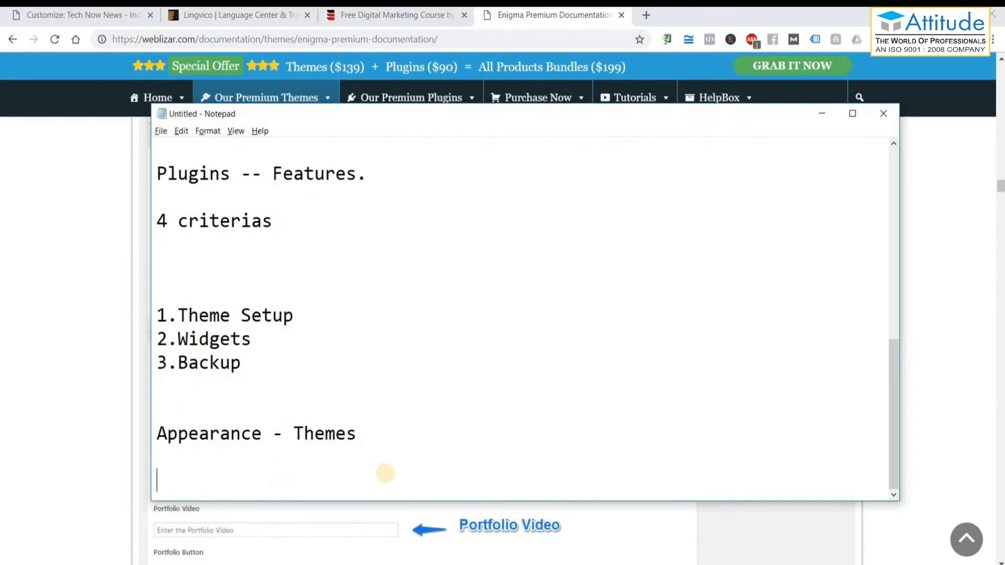
pyautogui.write('Widgets')
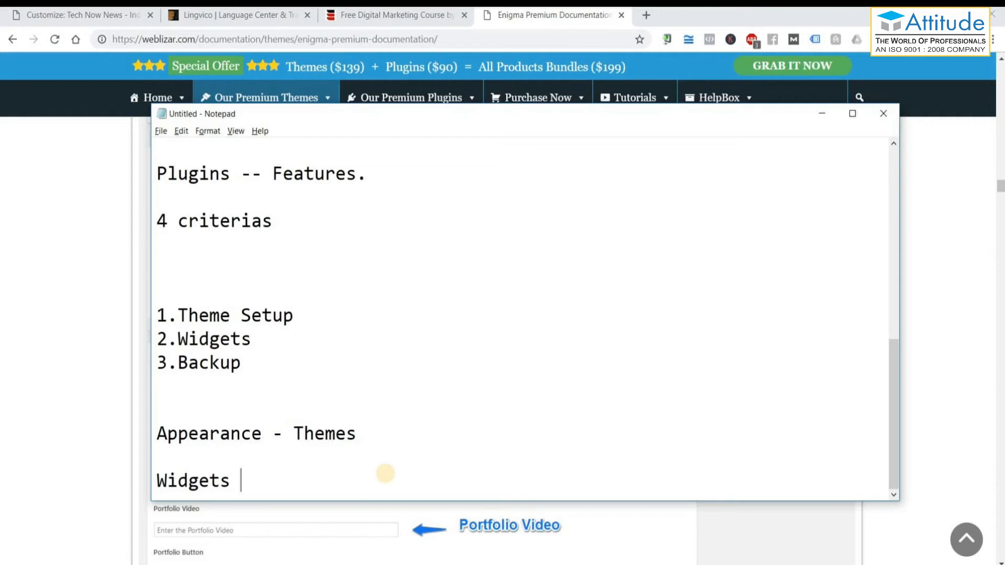
pyautogui.write('- Short')
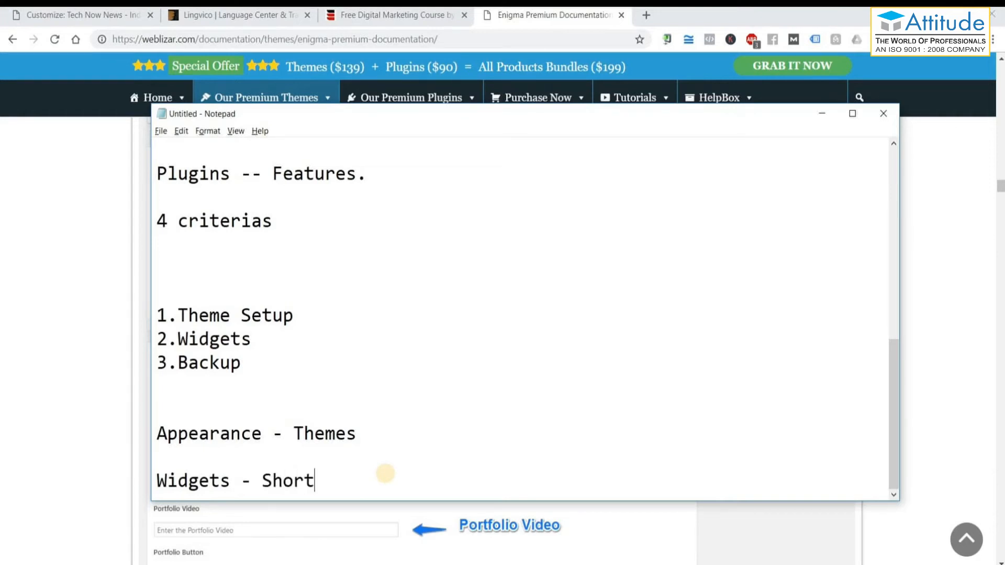
pyautogui.write('cuts')
pyautogui.press('BackSpace')
pyautogui.write('ts')
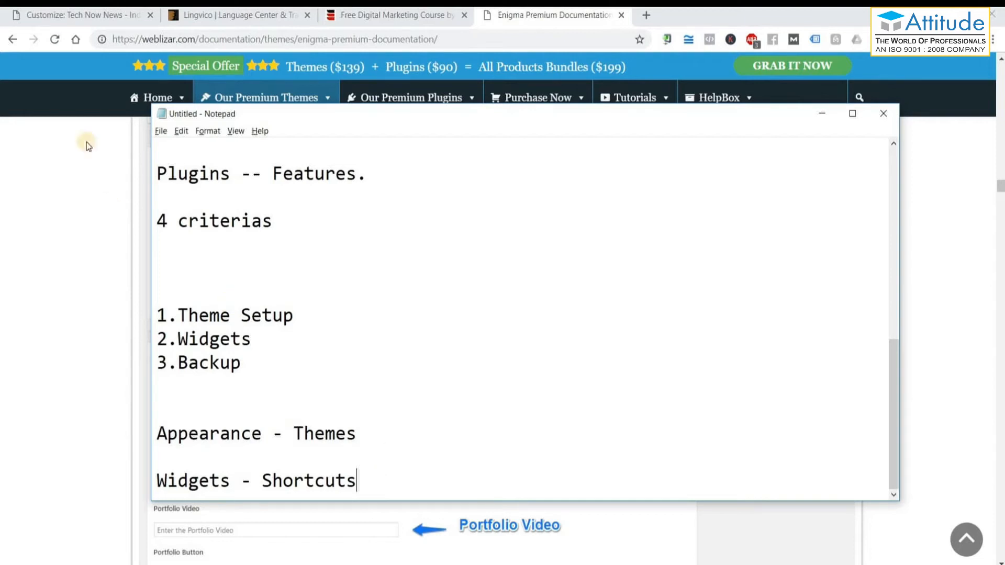
# Open the featured 'Google Algorithm Update – An Update on Massive Core Ranking' post on Roy Digital.
pyautogui.click(378, 17)
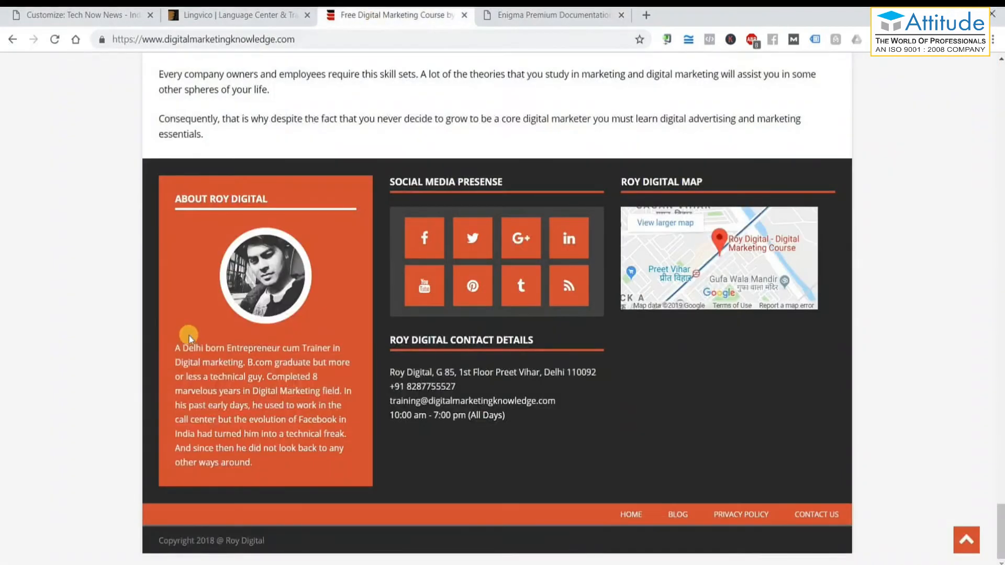
pyautogui.scroll(20, 189, 335)
pyautogui.scroll(20, 189, 339)
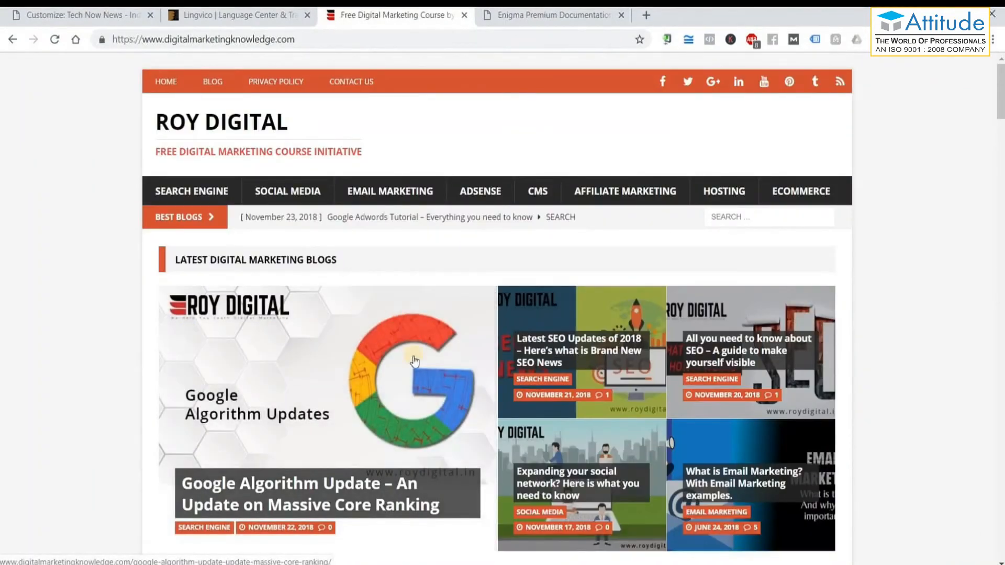
pyautogui.click(415, 360)
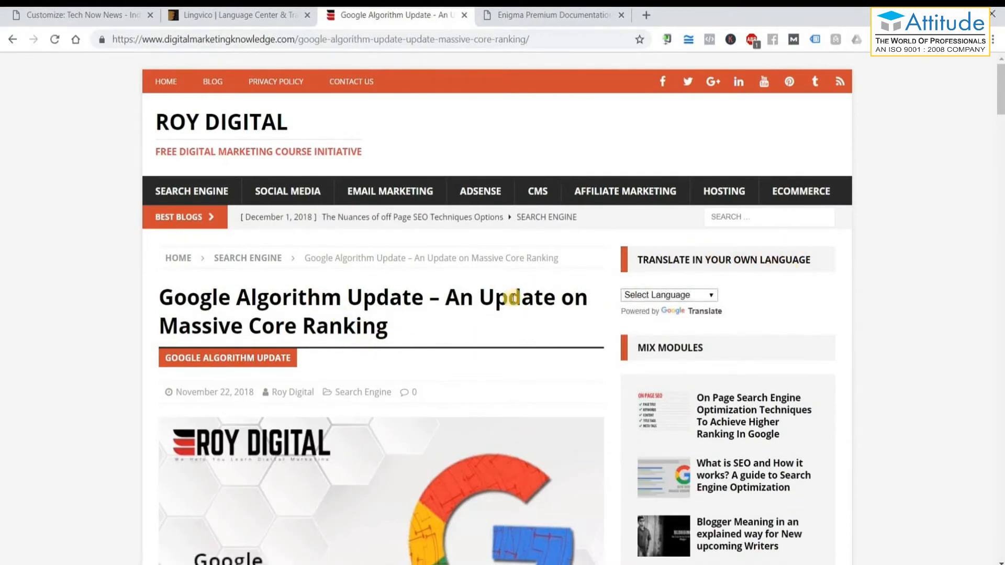
# Translate the Google Algorithm Update post into Hindi with Select Language and skim it.
pyautogui.click(679, 297)
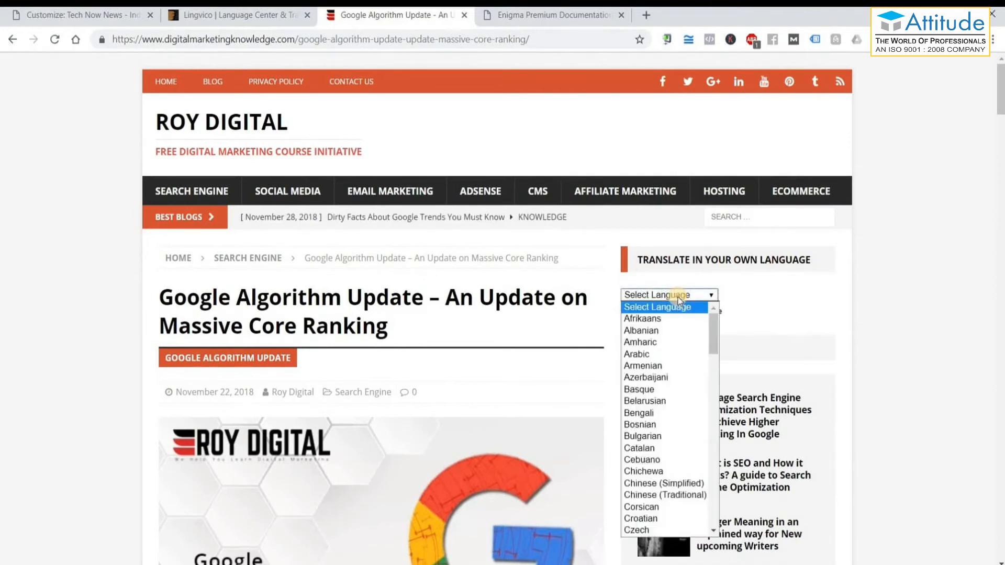
pyautogui.write('hi')
pyautogui.press('Return')
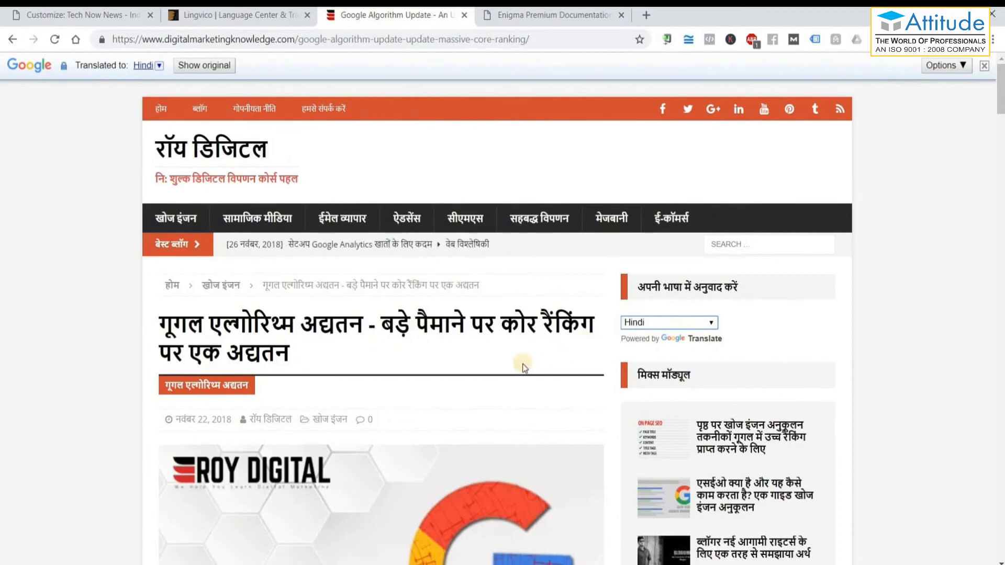
pyautogui.scroll(-4, 438, 359)
pyautogui.scroll(-5, 437, 359)
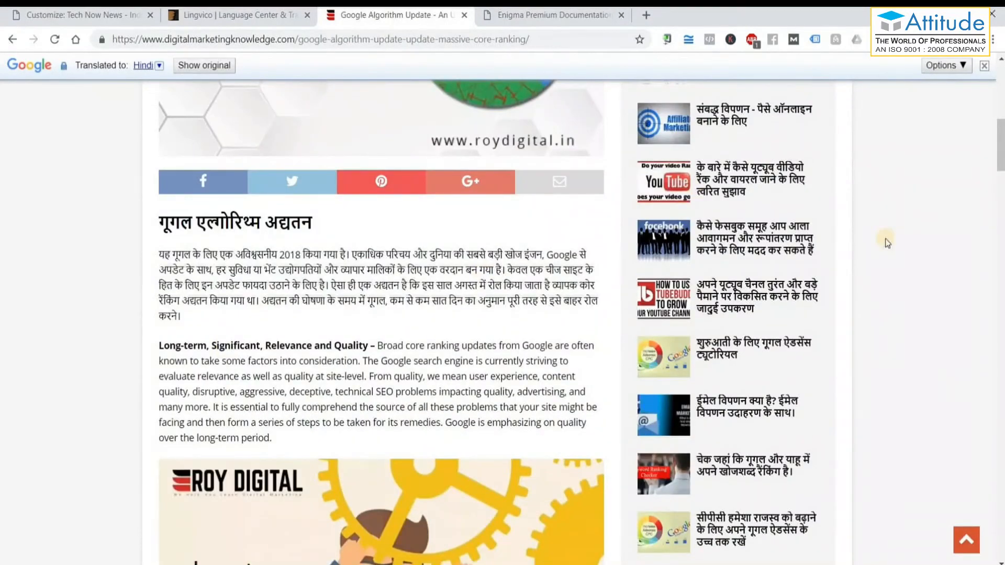
pyautogui.scroll(-8, 775, 411)
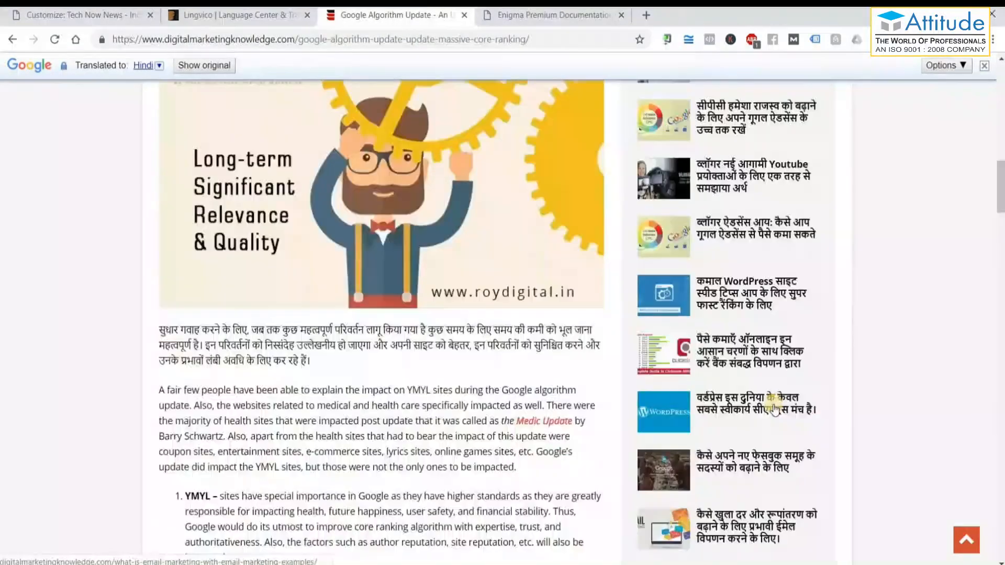
pyautogui.scroll(-4, 775, 411)
pyautogui.scroll(9, 775, 411)
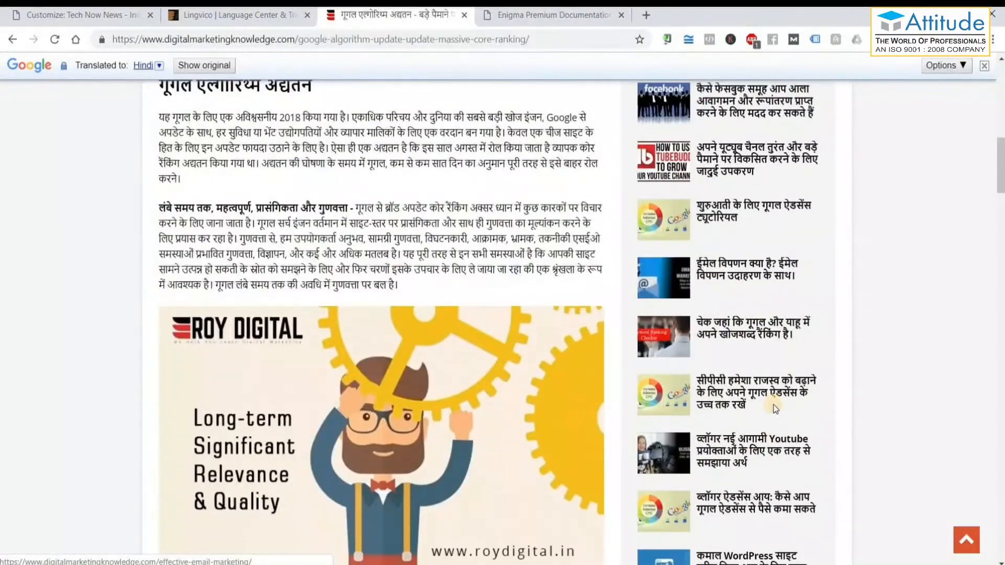
pyautogui.scroll(9, 774, 411)
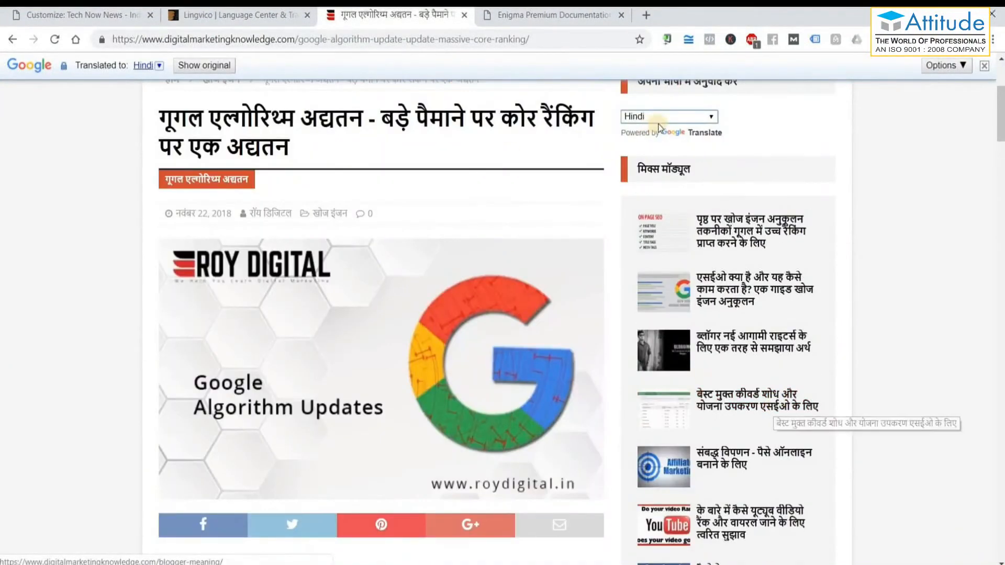
# Switch the post back to English, read through it, and close the Enigma documentation tab.
pyautogui.click(658, 122)
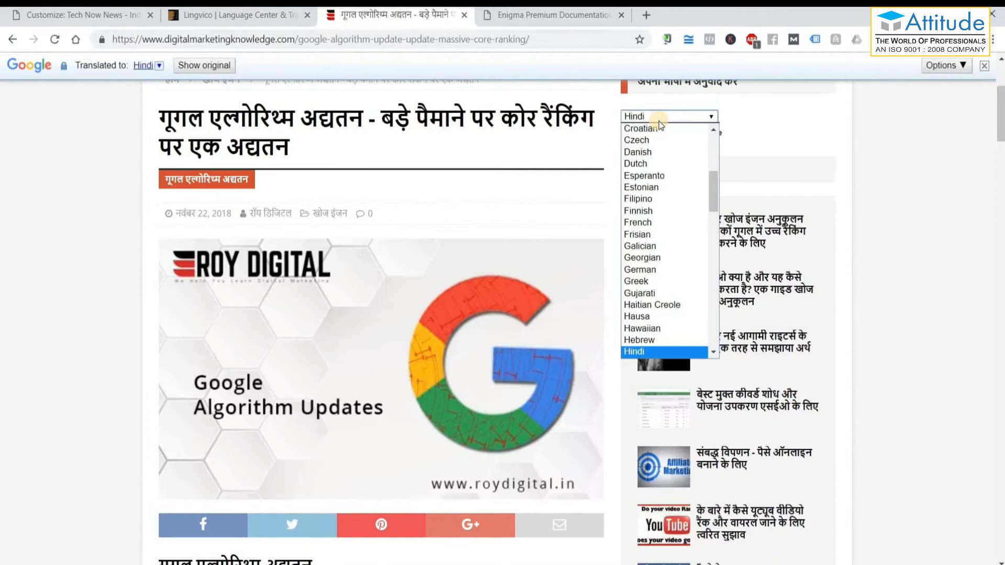
pyautogui.scroll(6, 658, 125)
pyautogui.click(658, 127)
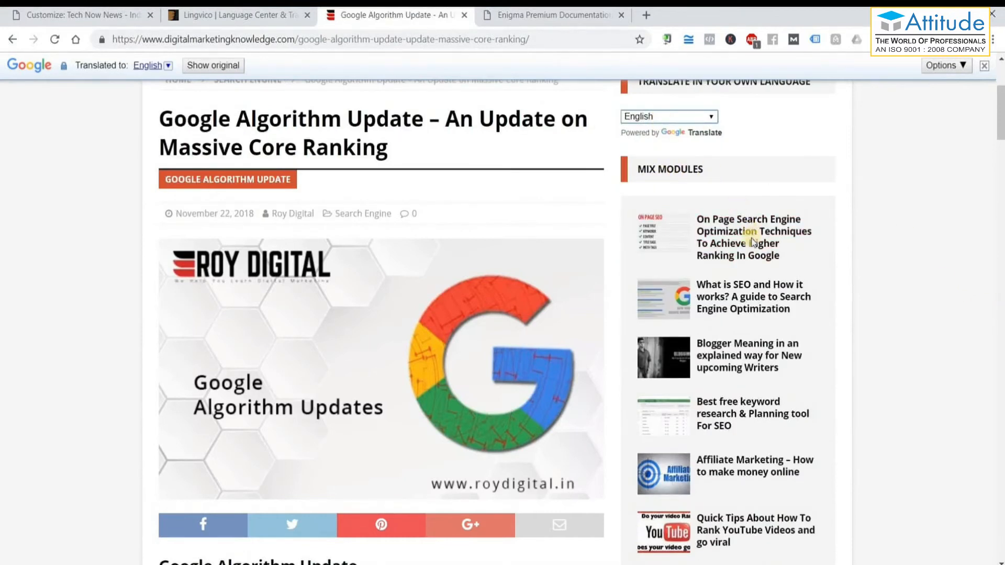
pyautogui.scroll(-3, 752, 272)
pyautogui.scroll(-12, 754, 313)
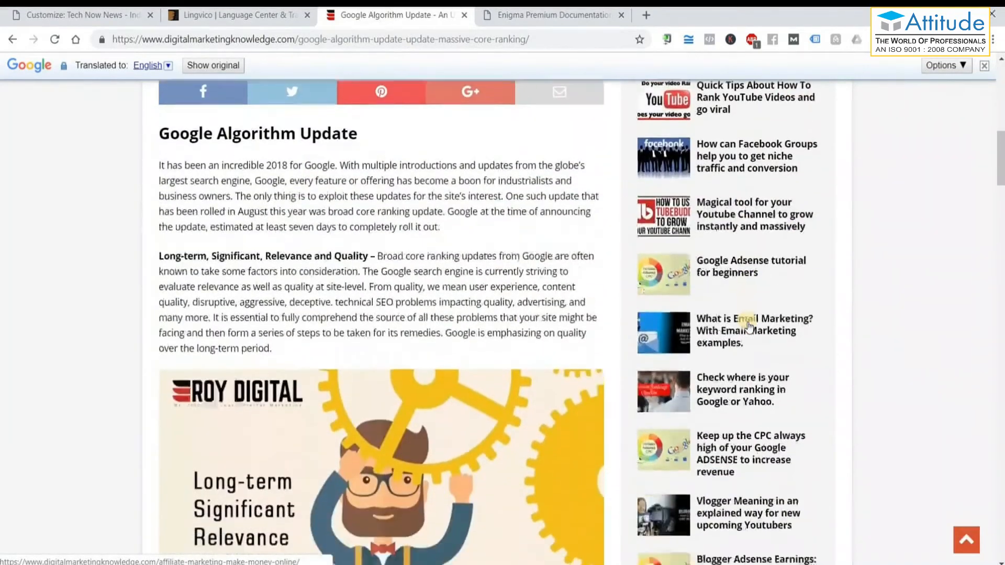
pyautogui.scroll(-18, 749, 326)
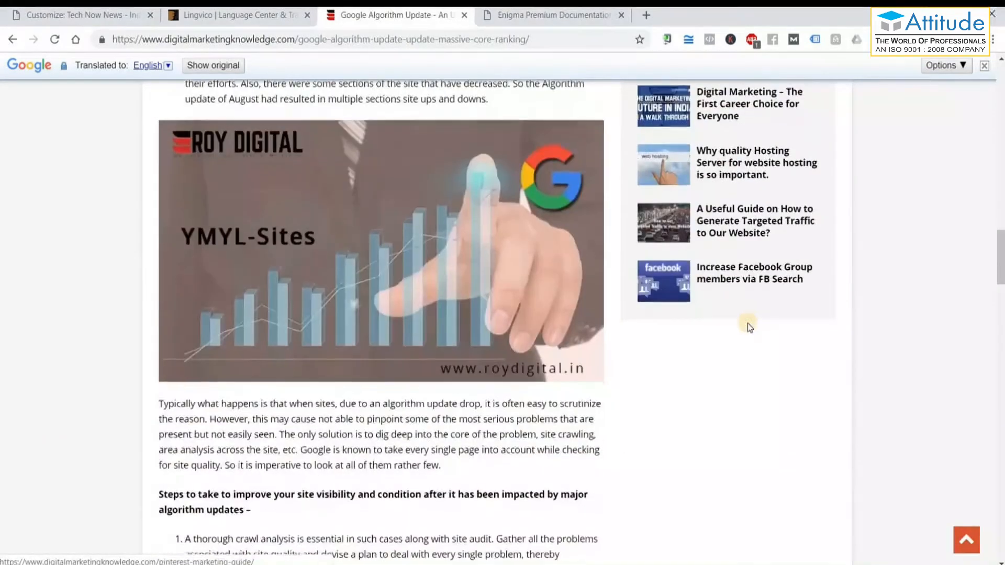
pyautogui.scroll(-20, 750, 324)
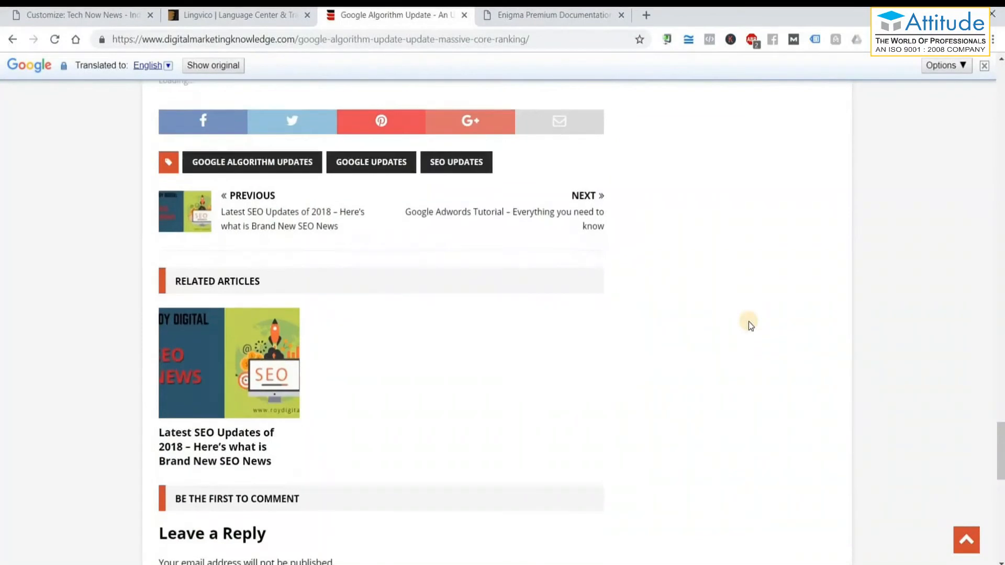
pyautogui.scroll(-11, 749, 324)
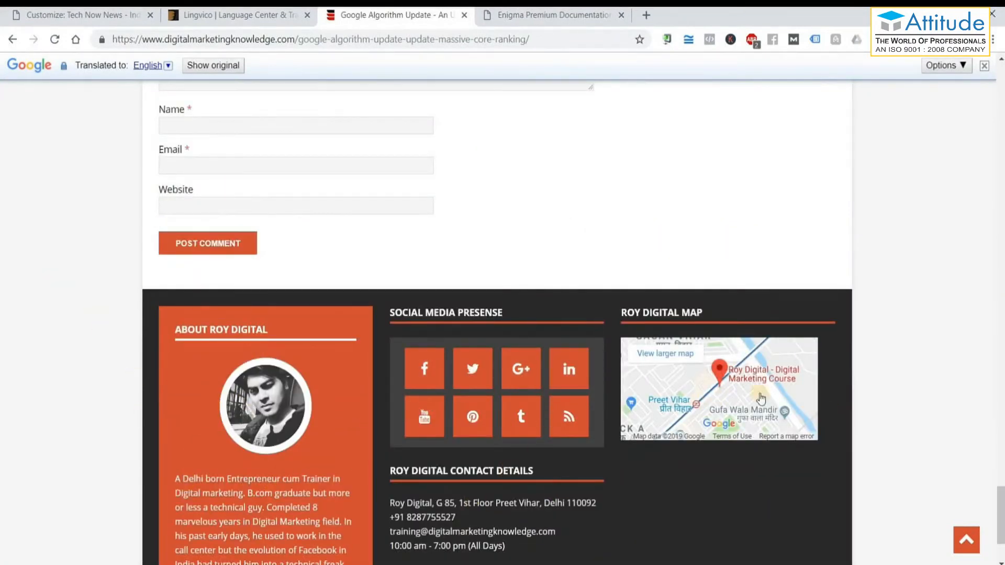
pyautogui.scroll(9, 765, 390)
pyautogui.scroll(9, 765, 390)
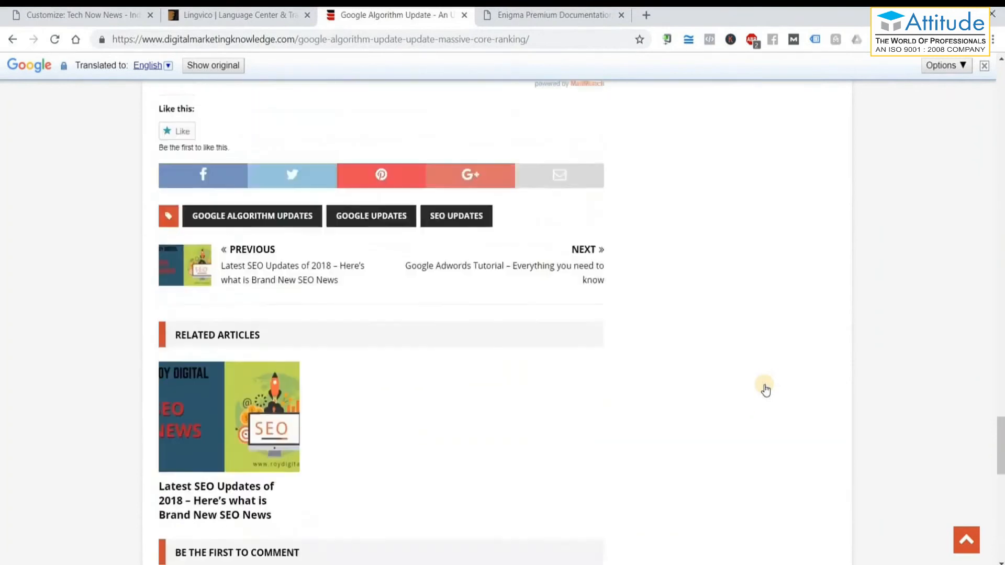
pyautogui.moveTo(999, 229); pyautogui.dragTo(994, 97)
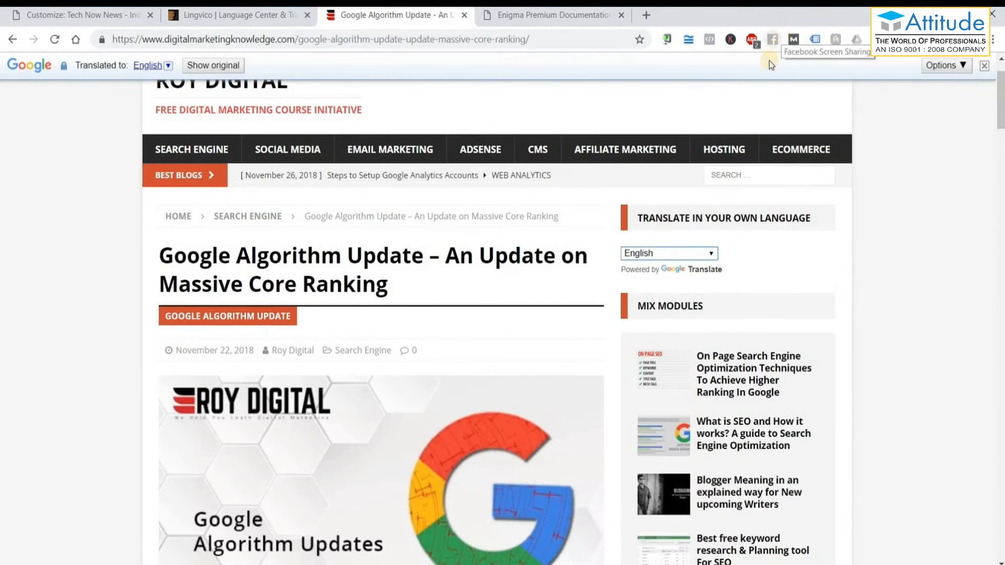
pyautogui.click(621, 14)
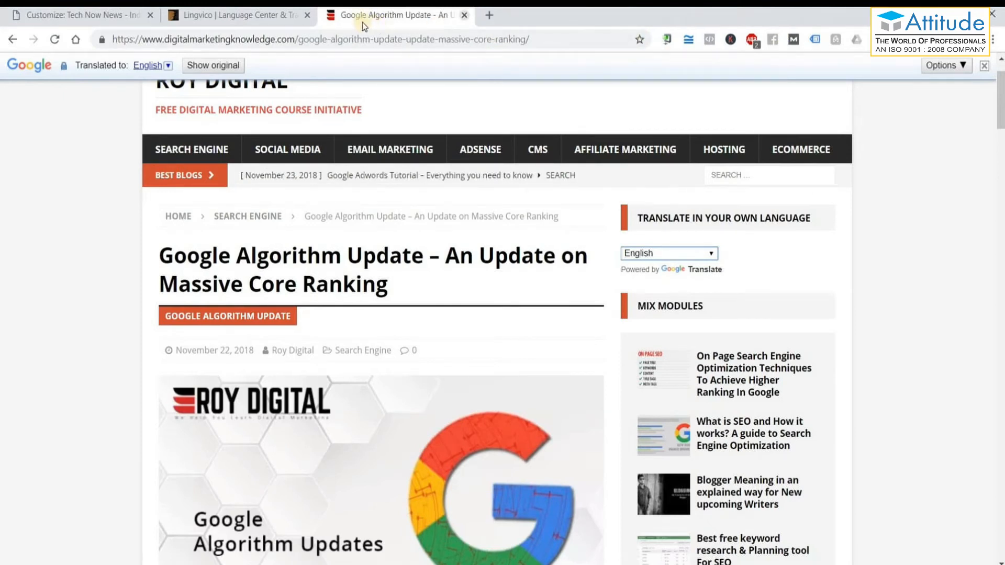
pyautogui.middleClick(363, 22)
# Google 'searchenginejournal' from a new tab and open the Search Engine Journal homepage from the results.
pyautogui.click(334, 15)
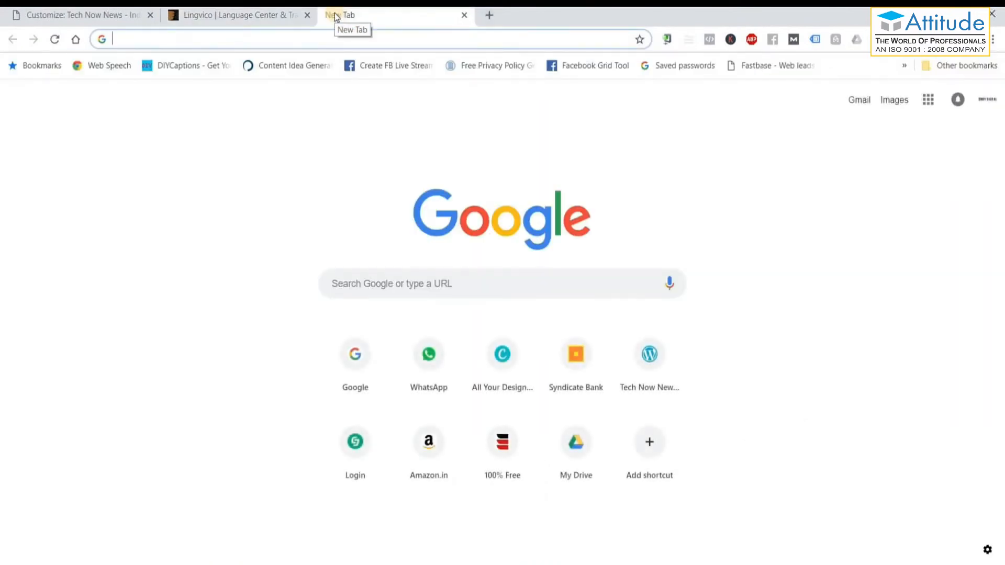
pyautogui.write('ear')
pyautogui.press('BackSpace')
pyautogui.press('BackSpace')
pyautogui.press('BackSpace')
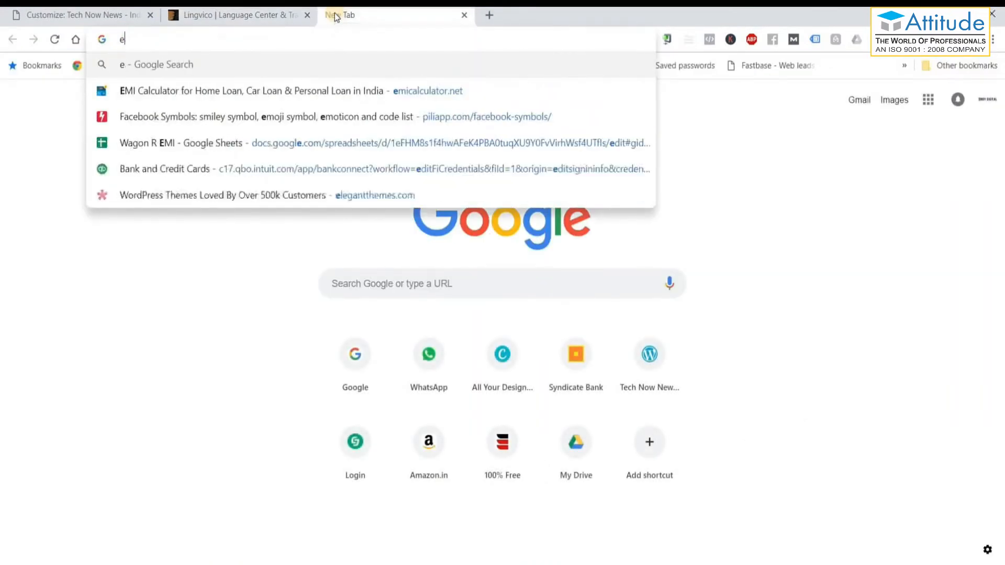
pyautogui.write('sear')
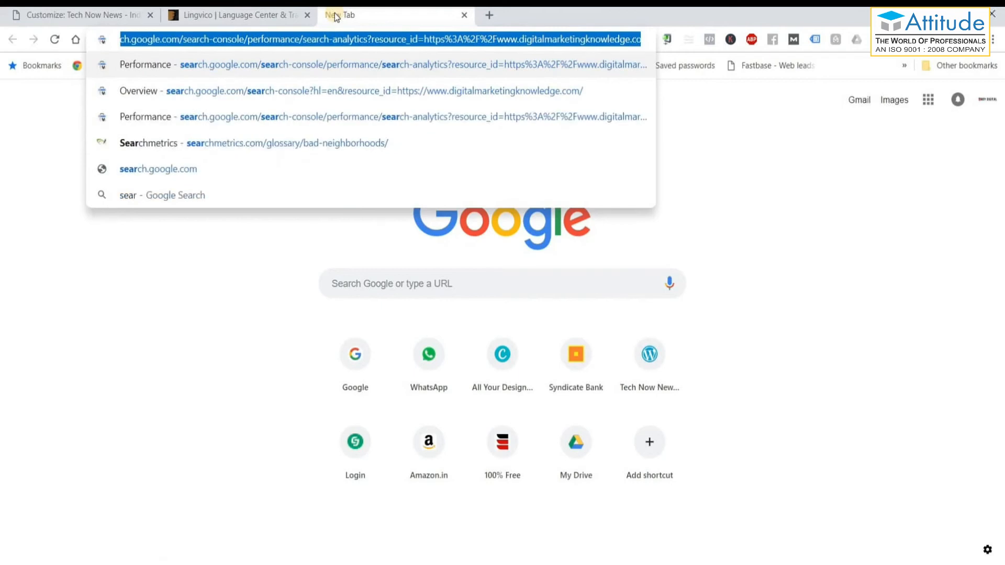
pyautogui.write('ch engine')
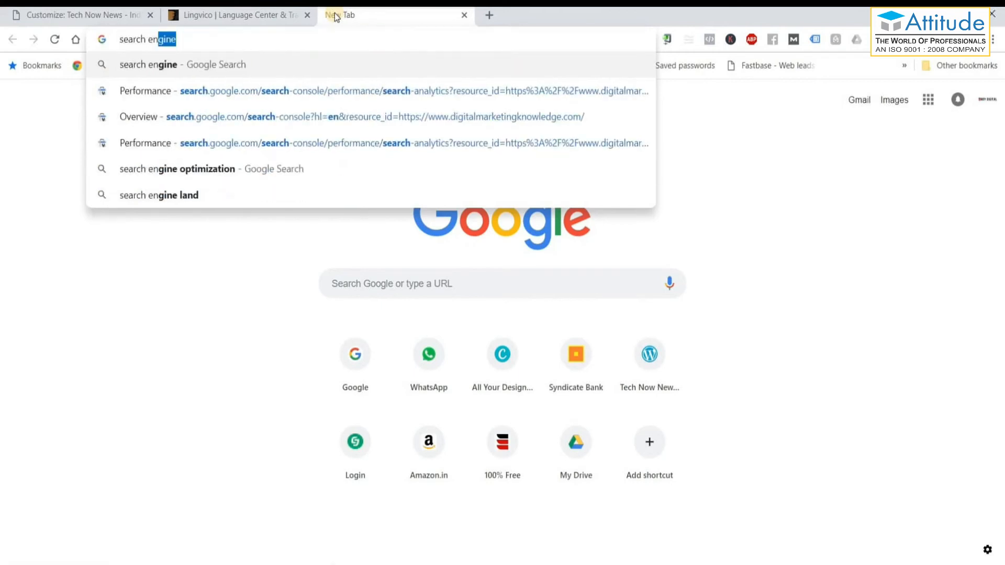
pyautogui.press('Down')
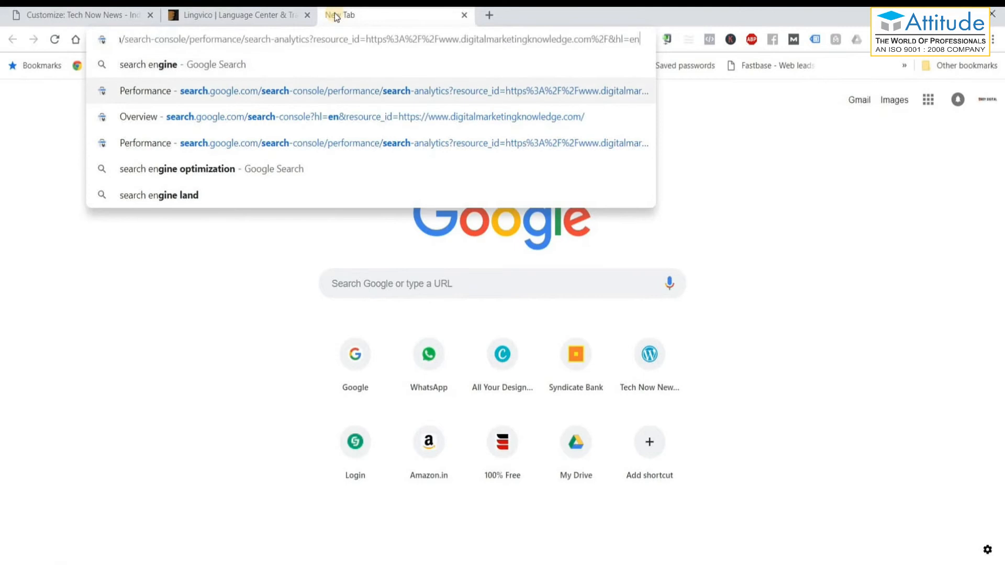
pyautogui.press('Escape')
pyautogui.write('search')
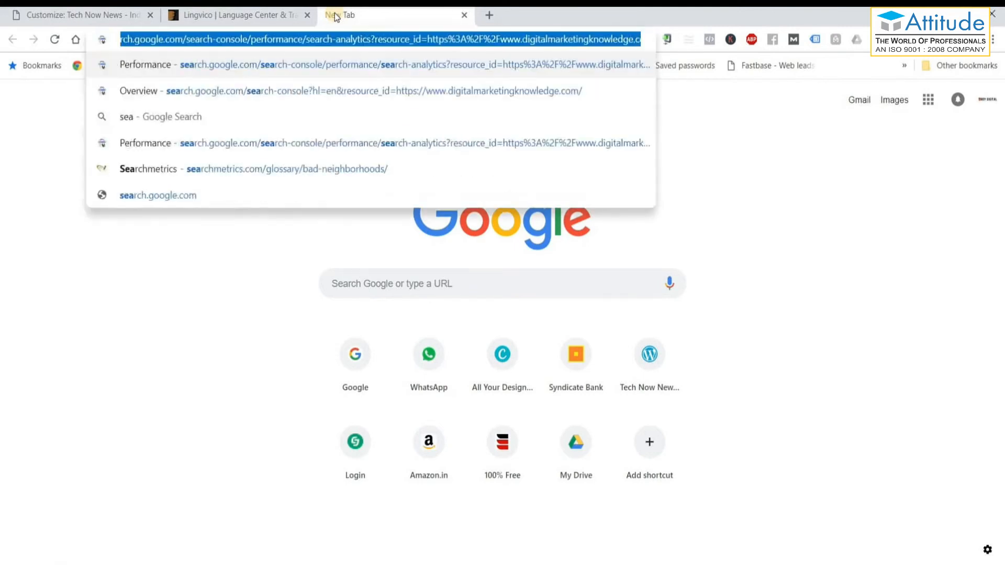
pyautogui.press('BackSpace')
pyautogui.press('BackSpace')
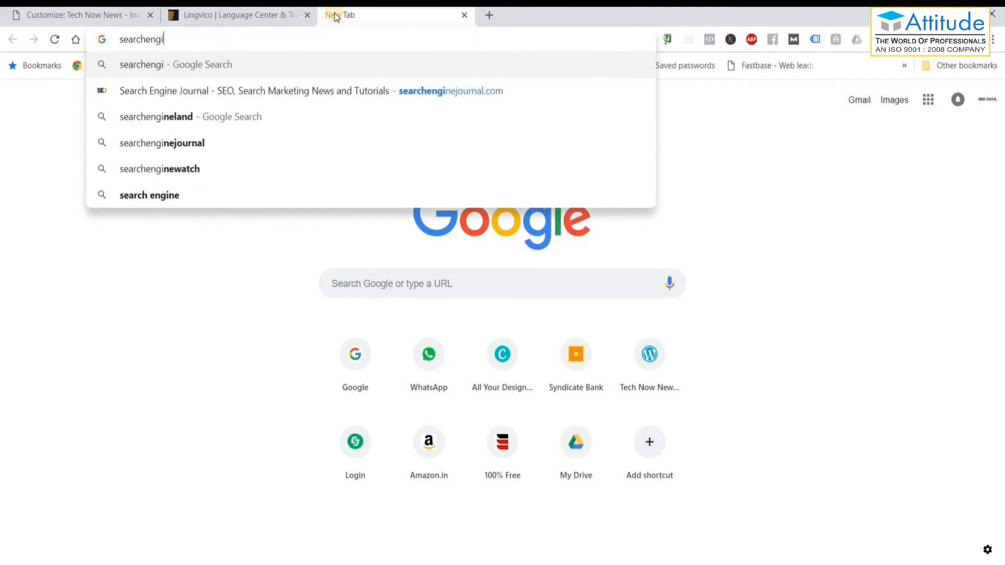
pyautogui.write('i')
pyautogui.press('Down')
pyautogui.press('Down')
pyautogui.press('Down')
pyautogui.press('Return')
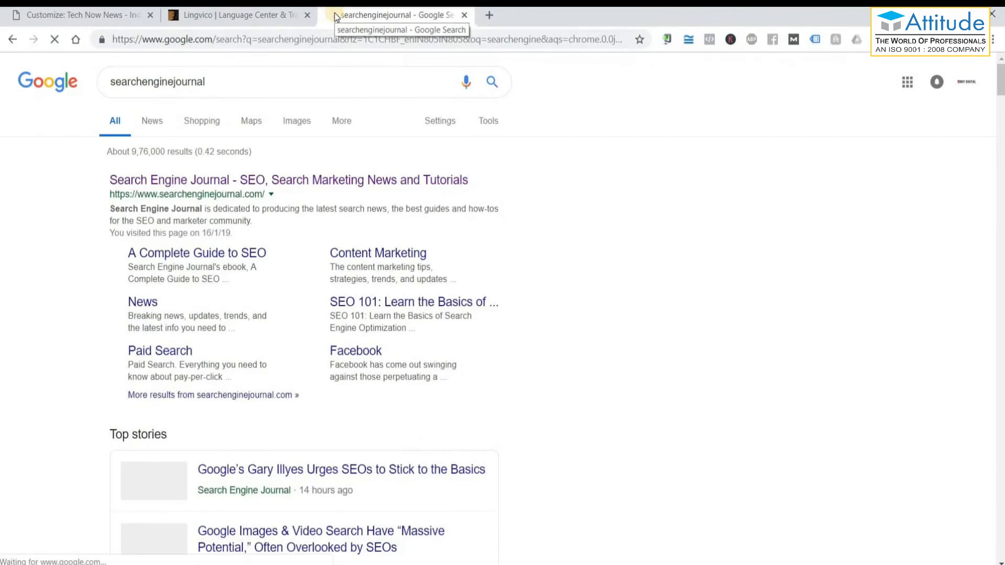
pyautogui.click(211, 184)
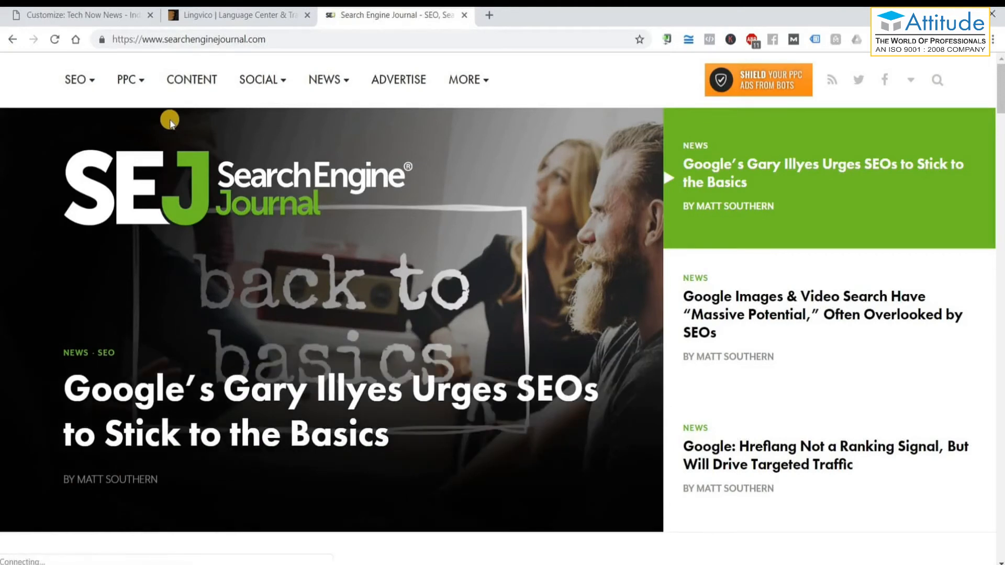
# Close the 'Shield your PPC ads from bots' popup and scroll toward Latest Posts.
pyautogui.scroll(-10, 522, 309)
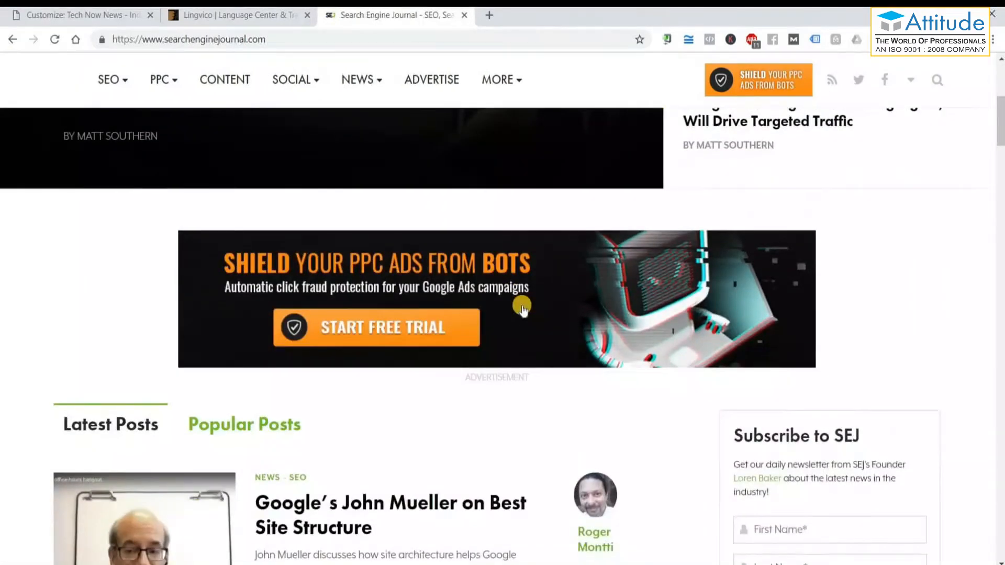
pyautogui.scroll(-3, 574, 403)
pyautogui.scroll(12, 573, 403)
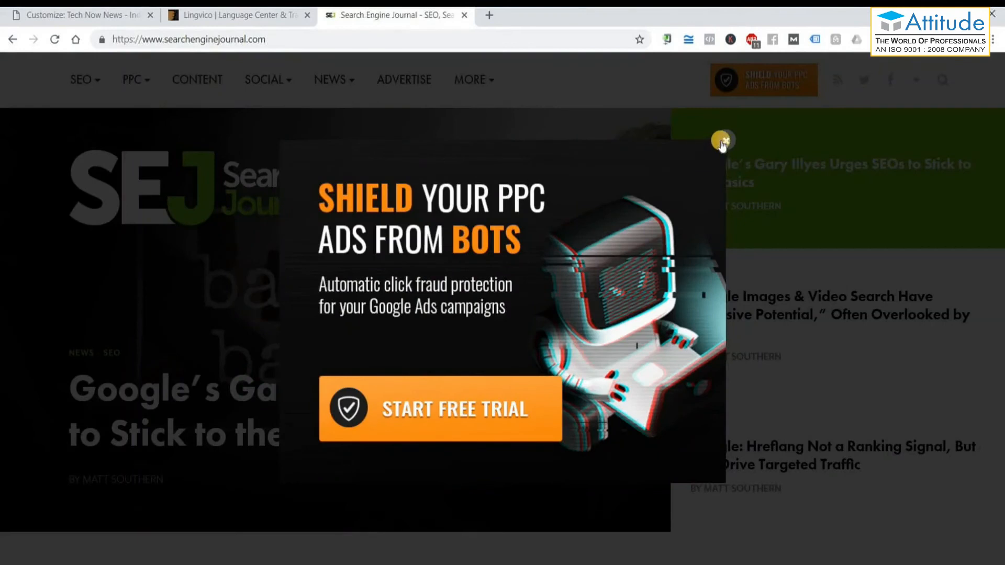
pyautogui.click(723, 142)
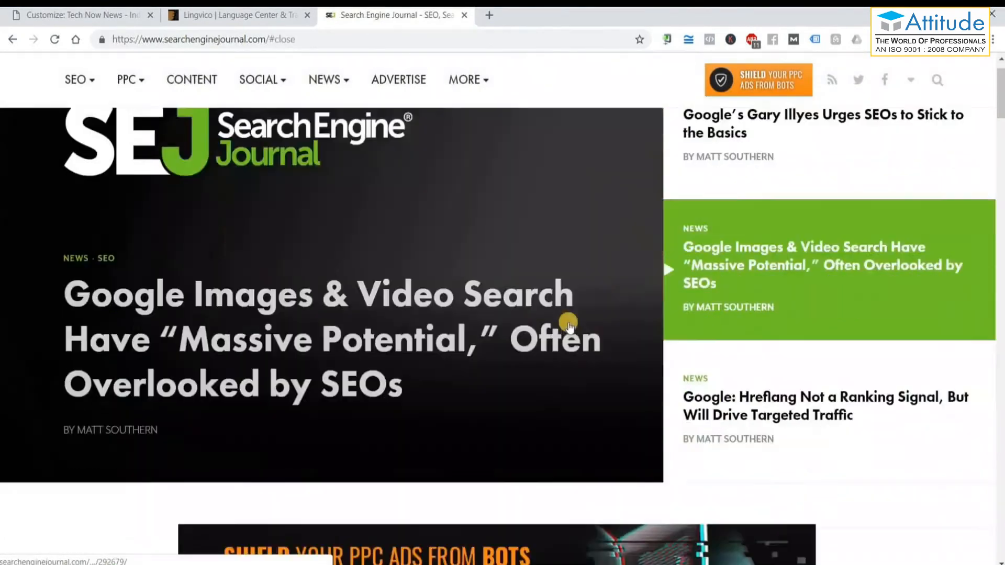
pyautogui.scroll(-5, 569, 325)
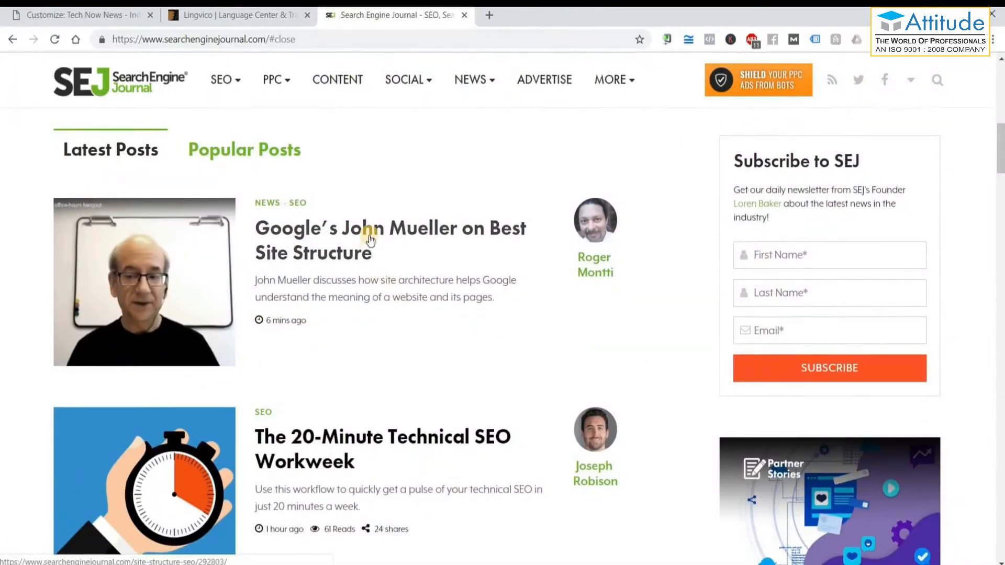
# Open the 'Google's John Mueller on Best Site Structure' article and close the webinar popup.
pyautogui.click(370, 240)
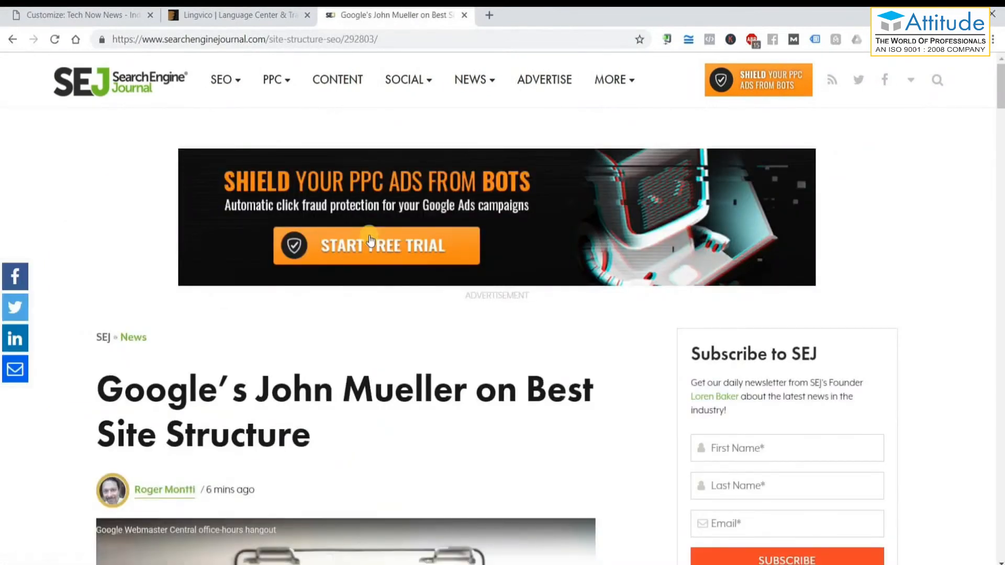
pyautogui.scroll(-2, 420, 299)
pyautogui.scroll(2, 420, 299)
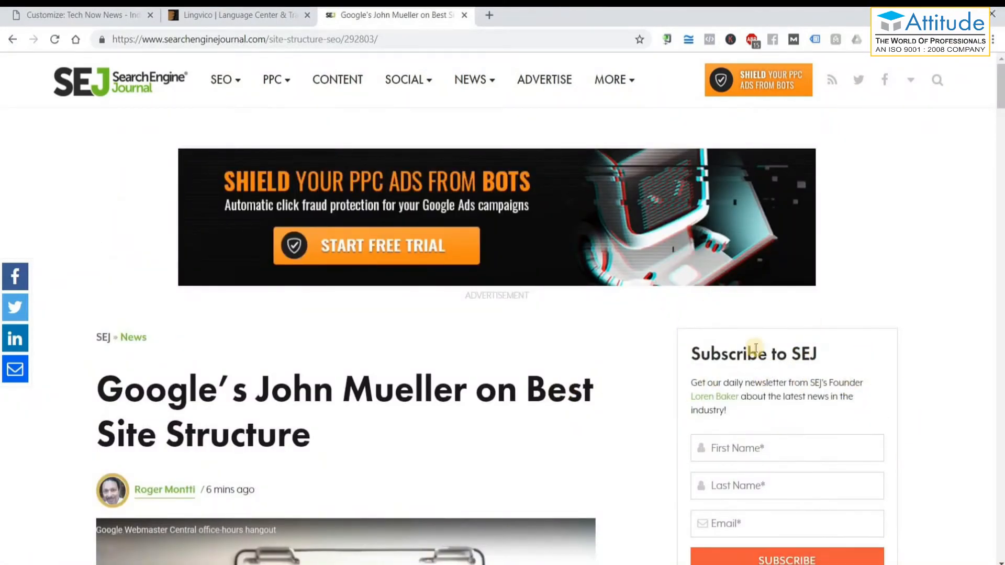
pyautogui.scroll(-5, 774, 349)
pyautogui.moveTo(615, 81)
pyautogui.scroll(5, 707, 148)
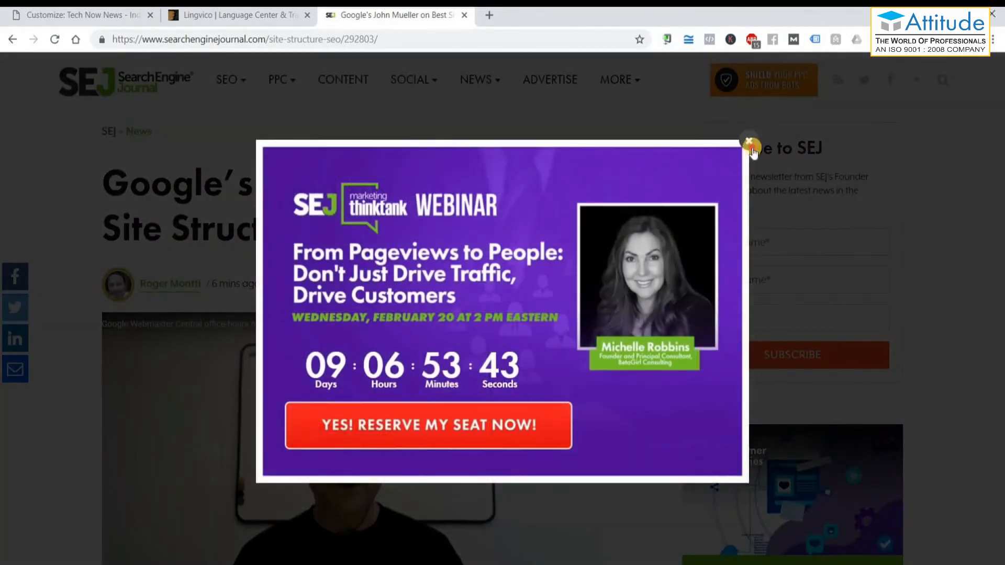
pyautogui.click(903, 386)
# Read down through the following articles to the Remote Jobs Job Posting Markup post's related posts.
pyautogui.scroll(-2, 798, 262)
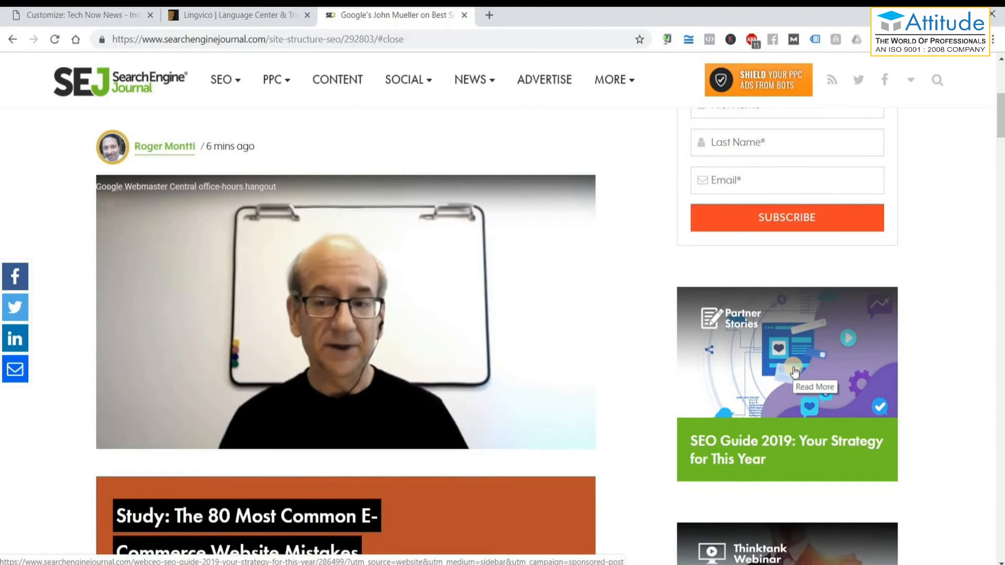
pyautogui.scroll(-20, 800, 390)
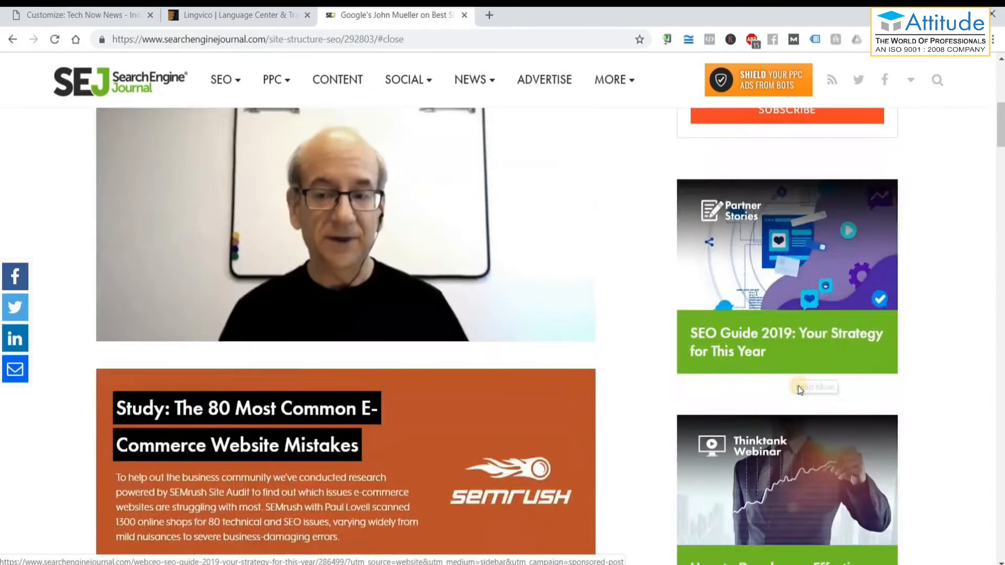
pyautogui.scroll(-20, 800, 390)
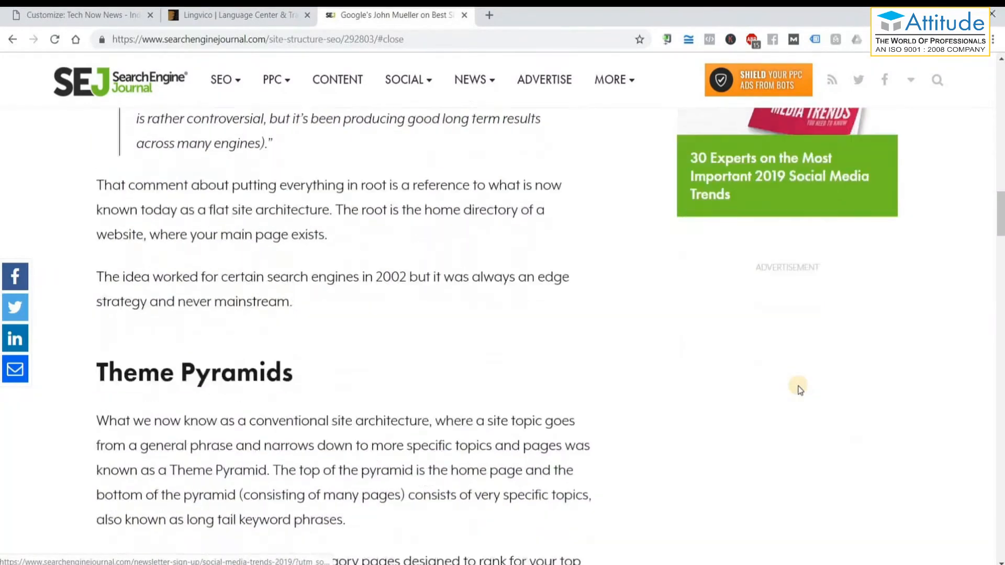
pyautogui.scroll(-1, 800, 387)
pyautogui.scroll(15, 796, 386)
pyautogui.scroll(6, 786, 231)
pyautogui.scroll(-15, 801, 393)
pyautogui.scroll(-20, 805, 395)
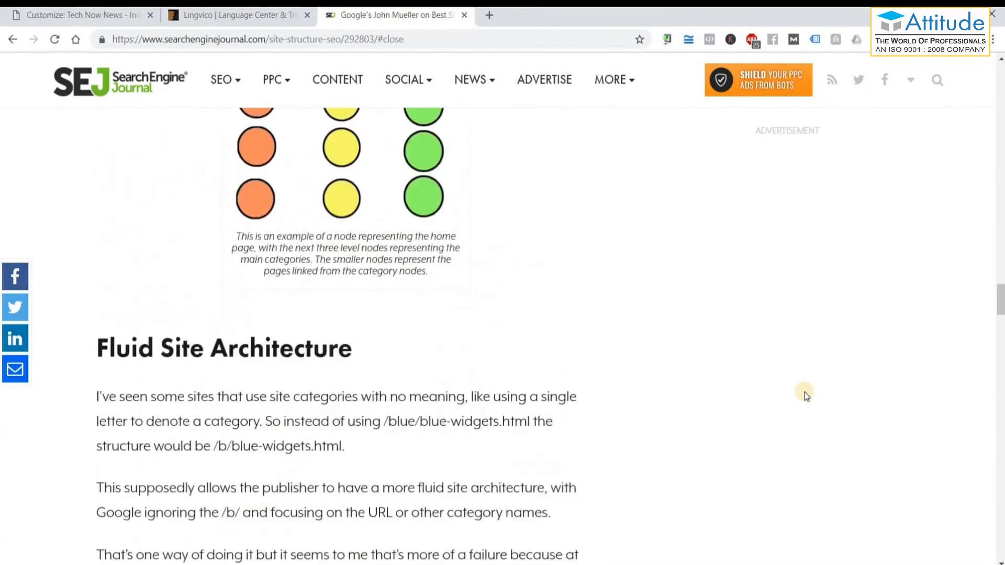
pyautogui.scroll(-15, 806, 397)
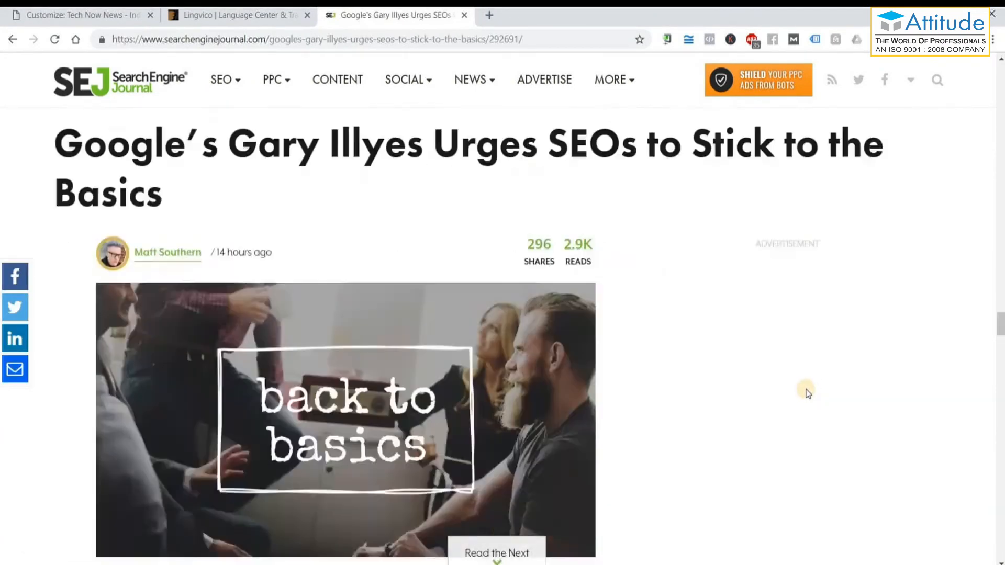
pyautogui.scroll(-20, 473, 415)
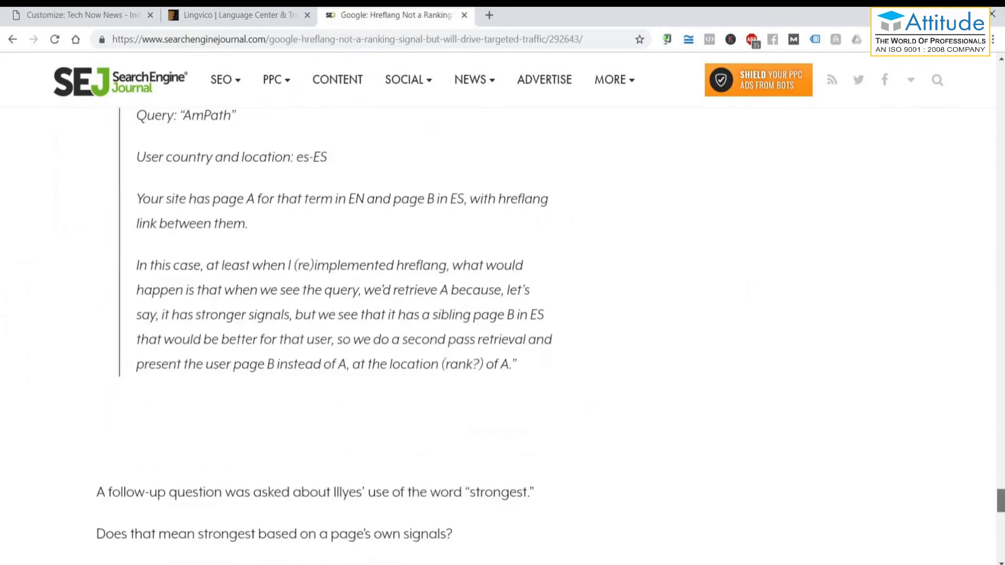
pyautogui.scroll(-20, 474, 419)
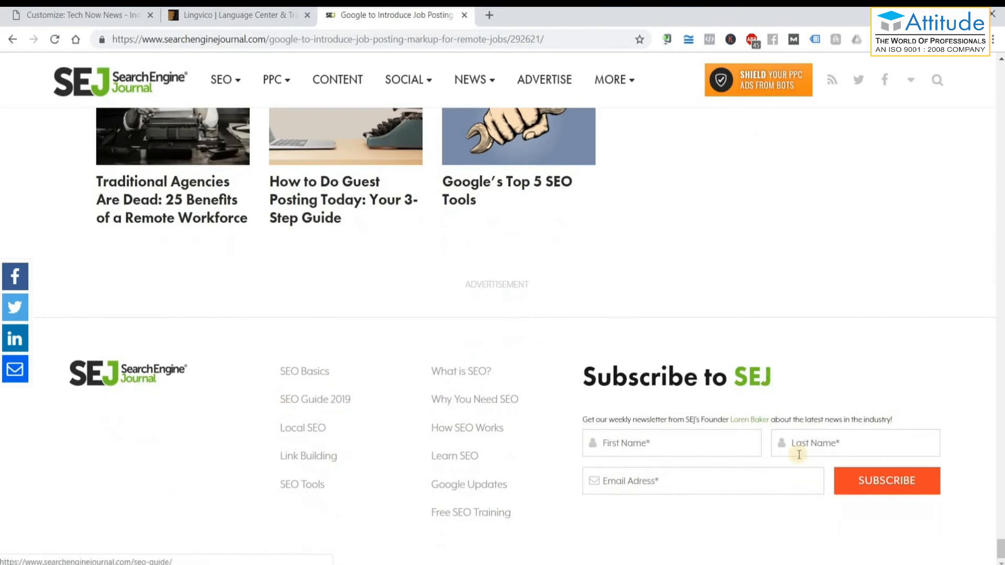
pyautogui.scroll(1, 497, 231)
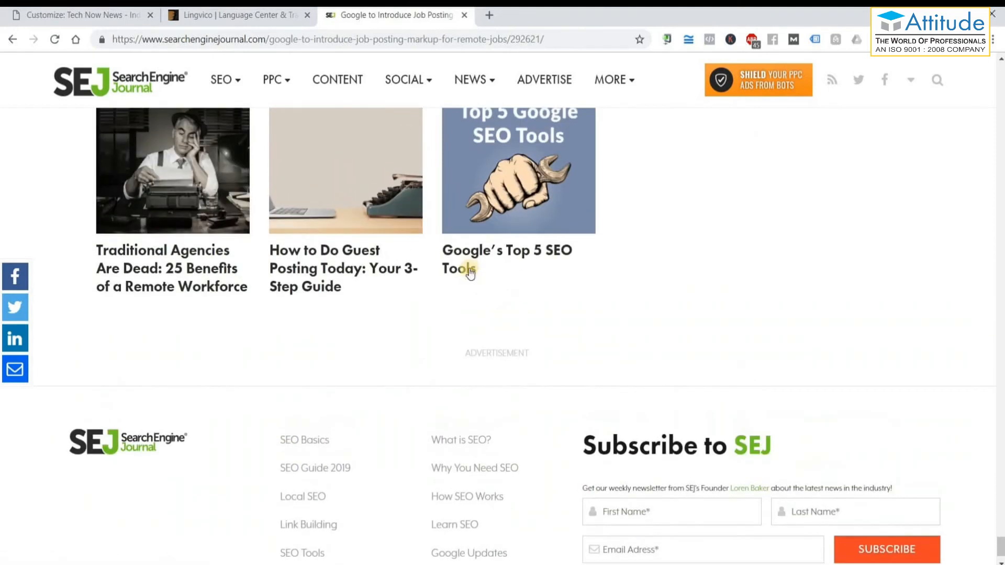
# Open 'Google's Top 5 SEO Tools', review the Chrome Lighthouse metrics, and return to the top.
pyautogui.click(468, 264)
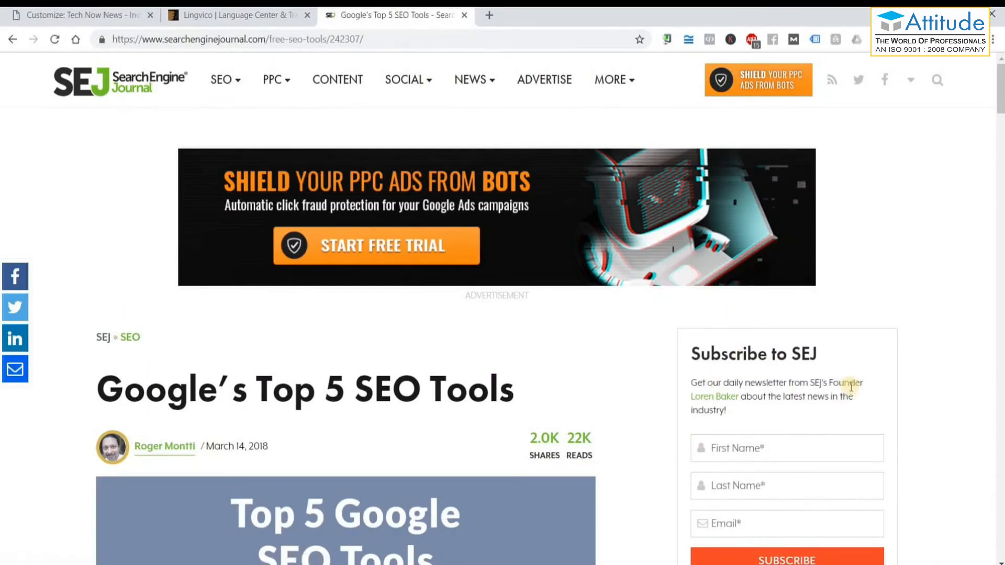
pyautogui.scroll(-8, 806, 387)
pyautogui.scroll(-14, 805, 387)
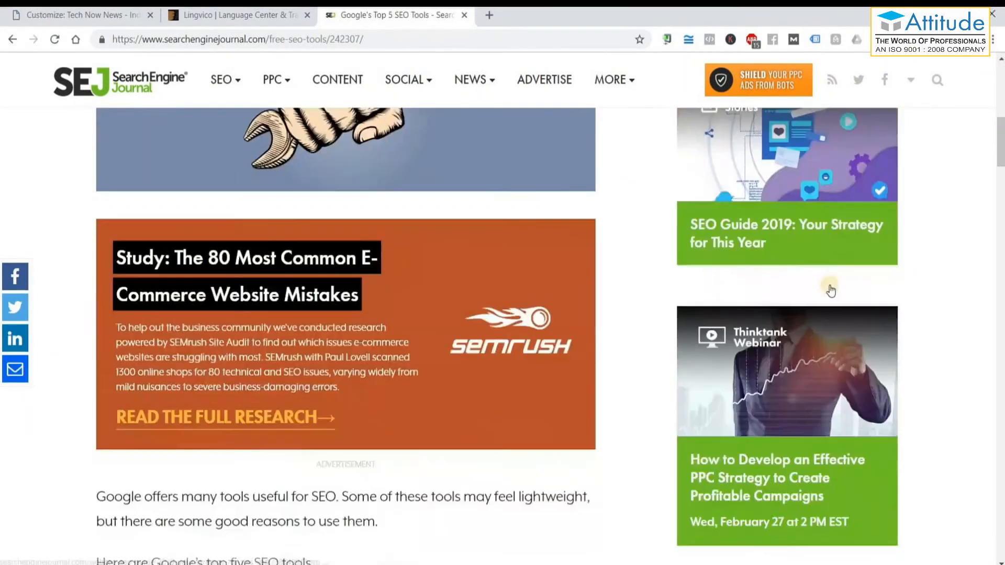
pyautogui.scroll(-7, 804, 313)
pyautogui.scroll(4, 806, 246)
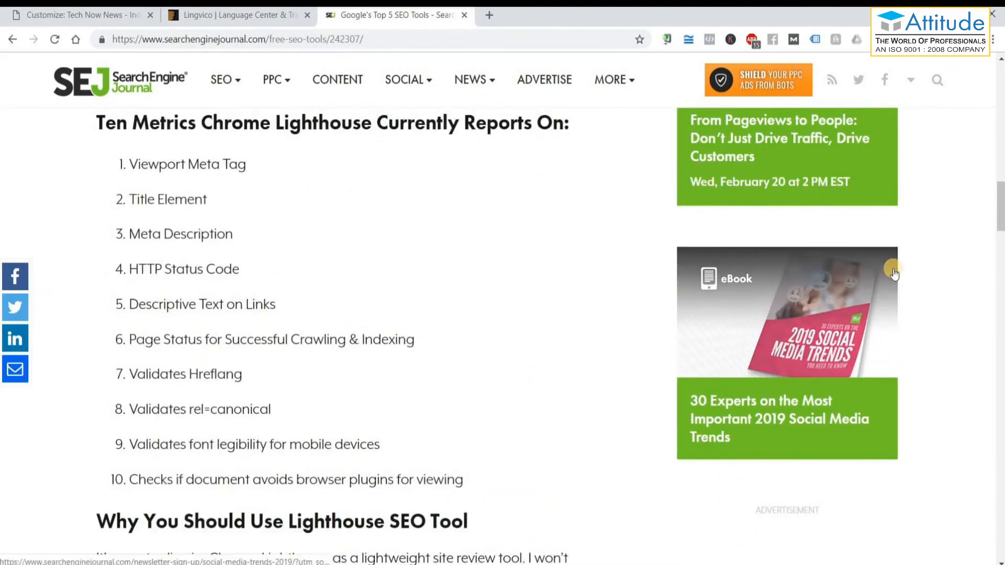
pyautogui.scroll(3, 762, 262)
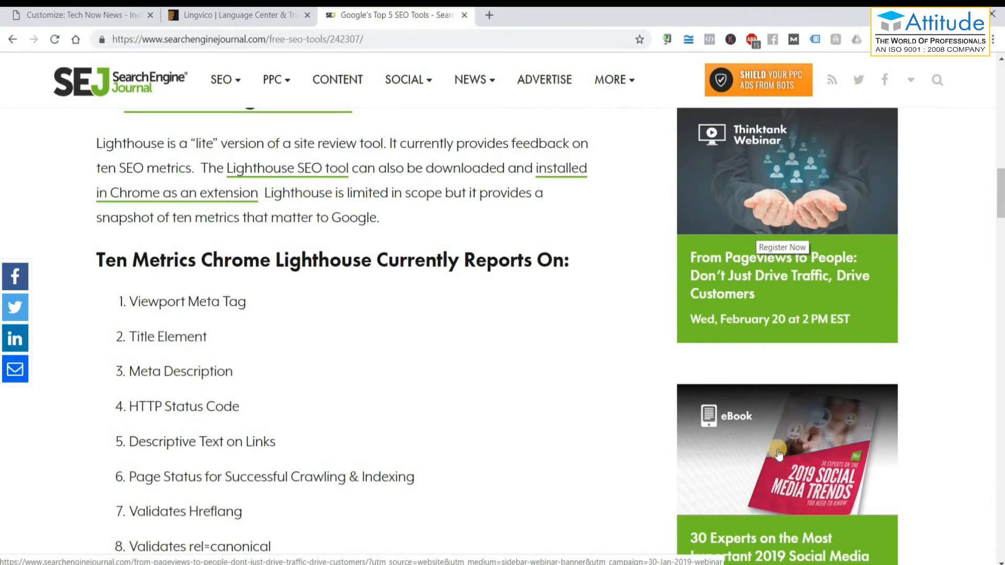
pyautogui.scroll(3, 760, 259)
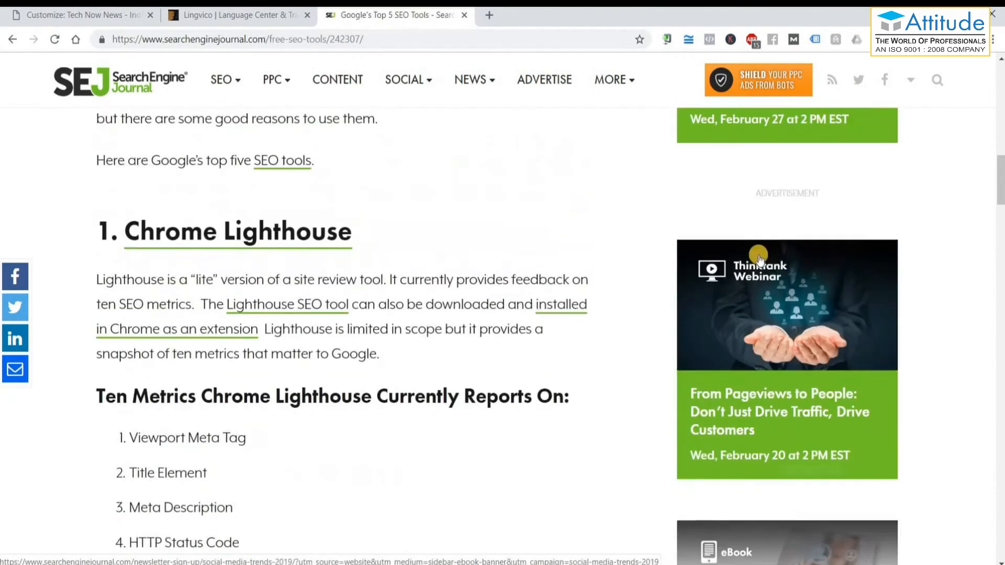
pyautogui.scroll(6, 793, 293)
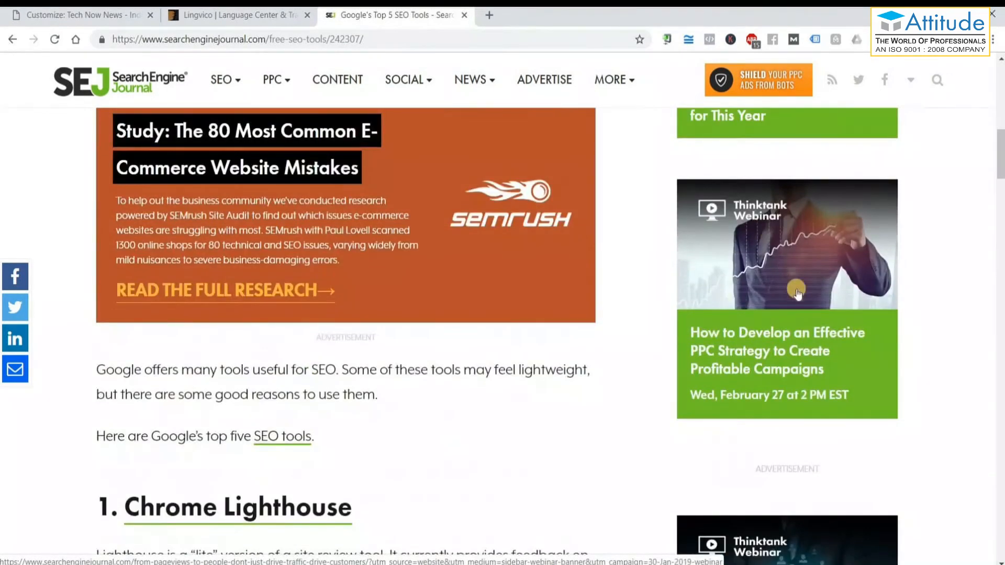
pyautogui.scroll(6, 796, 292)
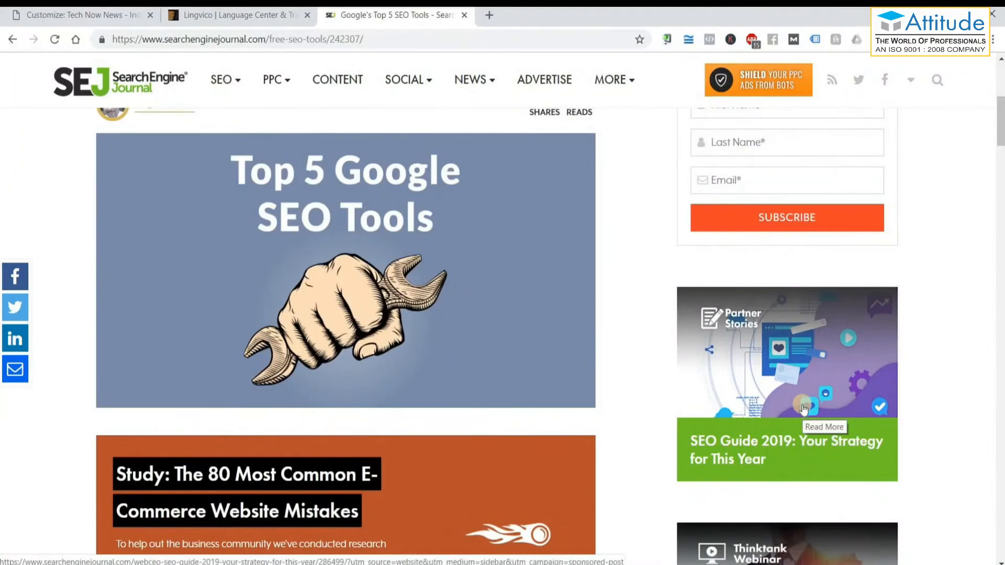
pyautogui.scroll(3, 803, 408)
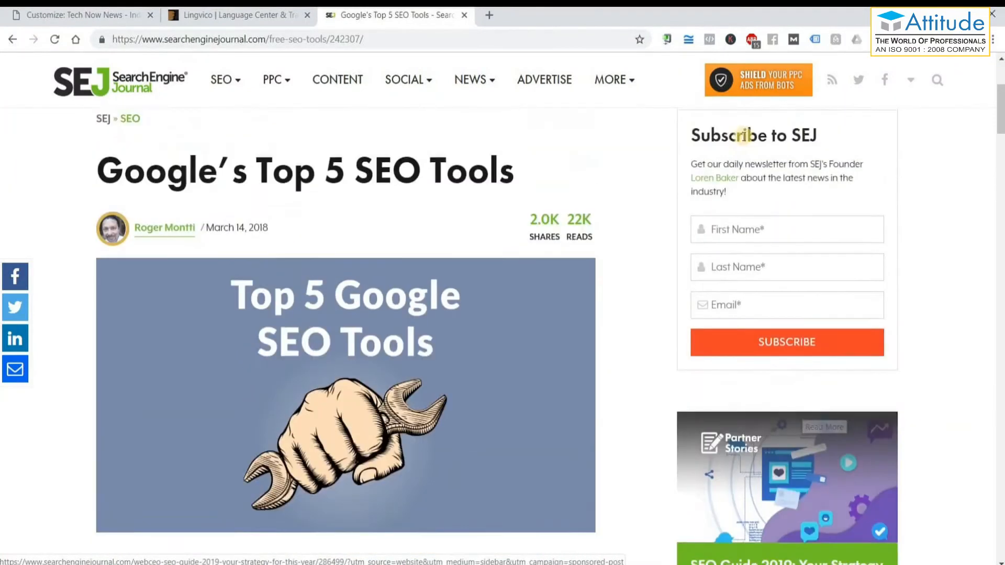
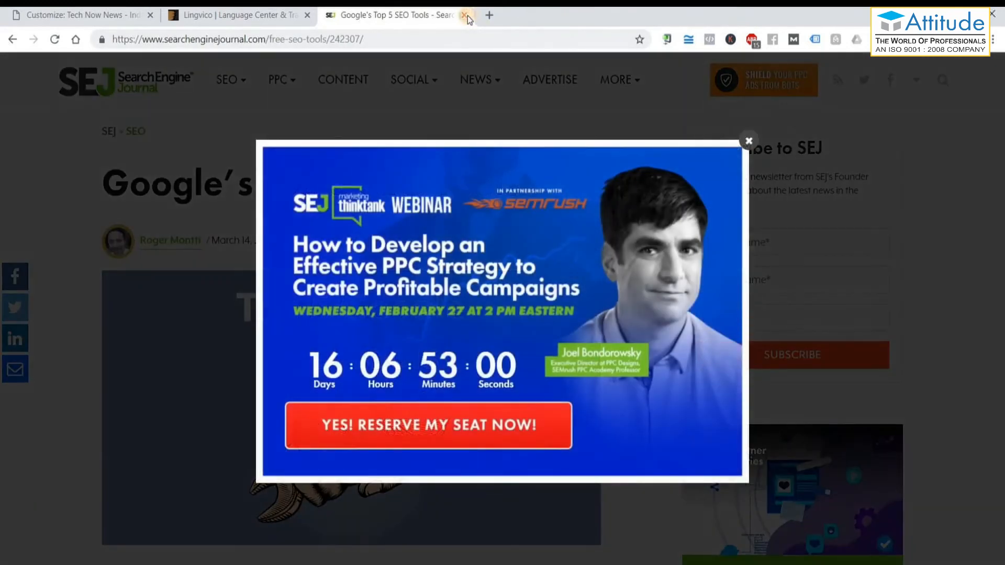
# Close the SEJ article and return to the Customizer's Footer Widget Area.
pyautogui.click(464, 14)
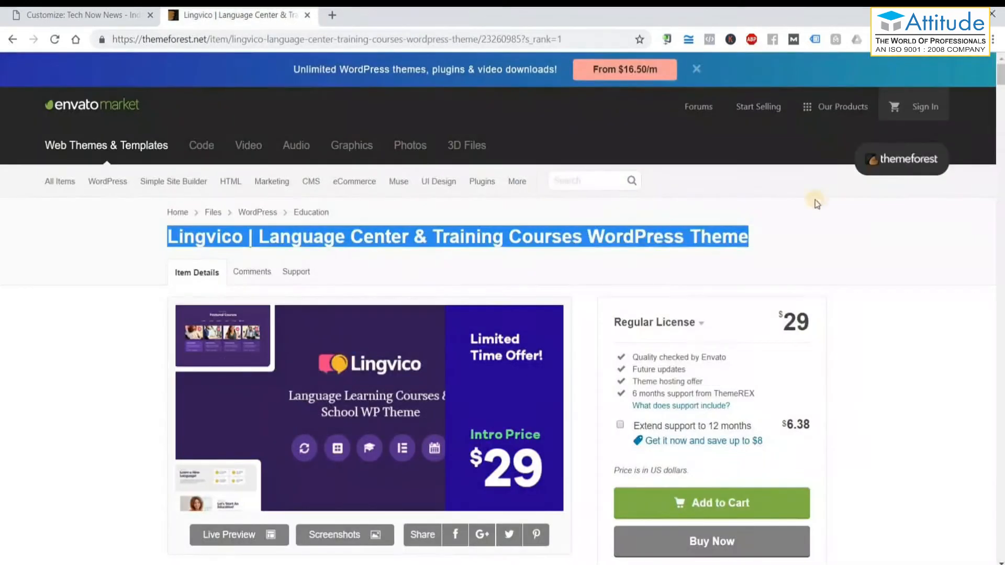
pyautogui.click(81, 16)
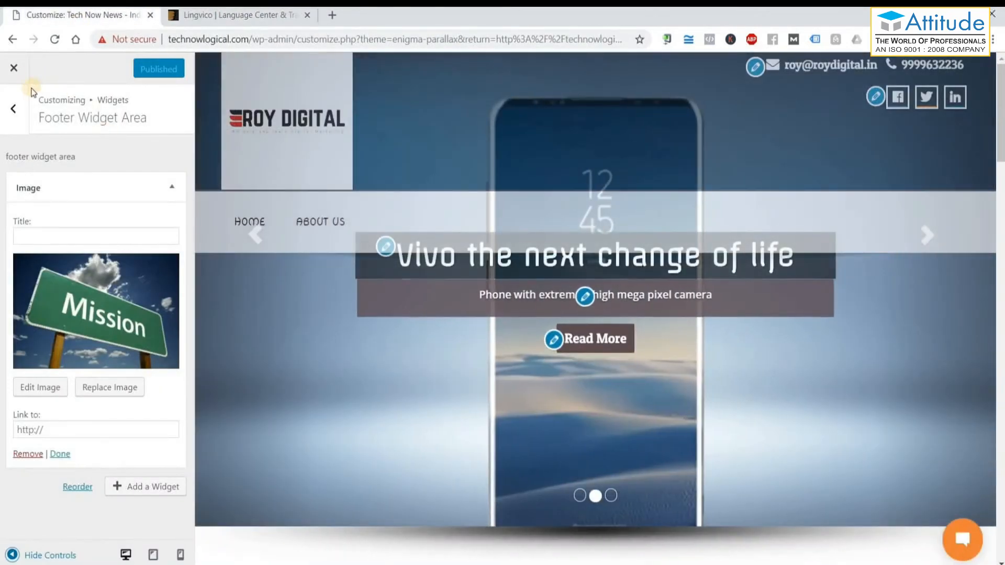
# Exit the Customizer for Appearance > Widgets and browse the Available Widgets list.
pyautogui.click(13, 68)
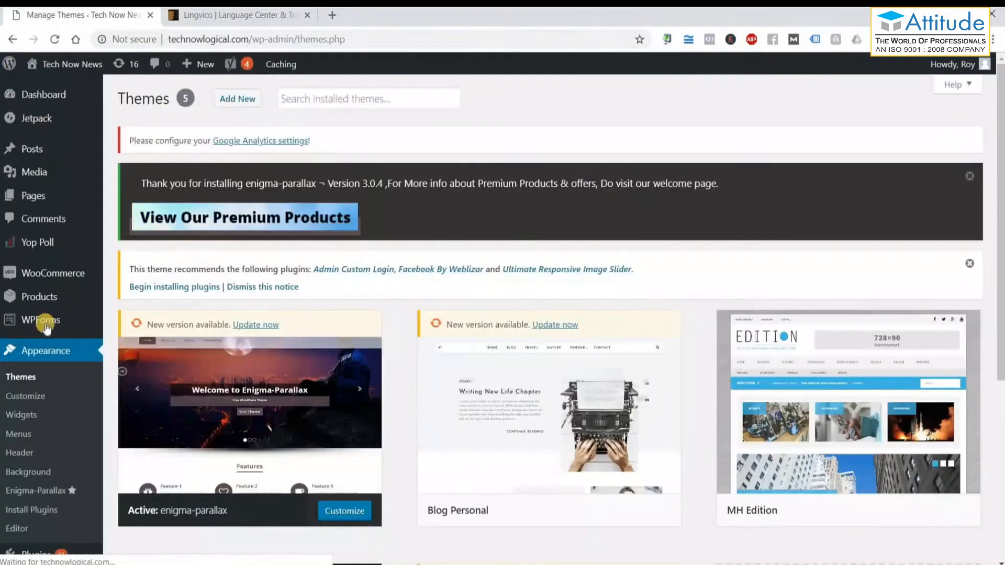
pyautogui.click(22, 417)
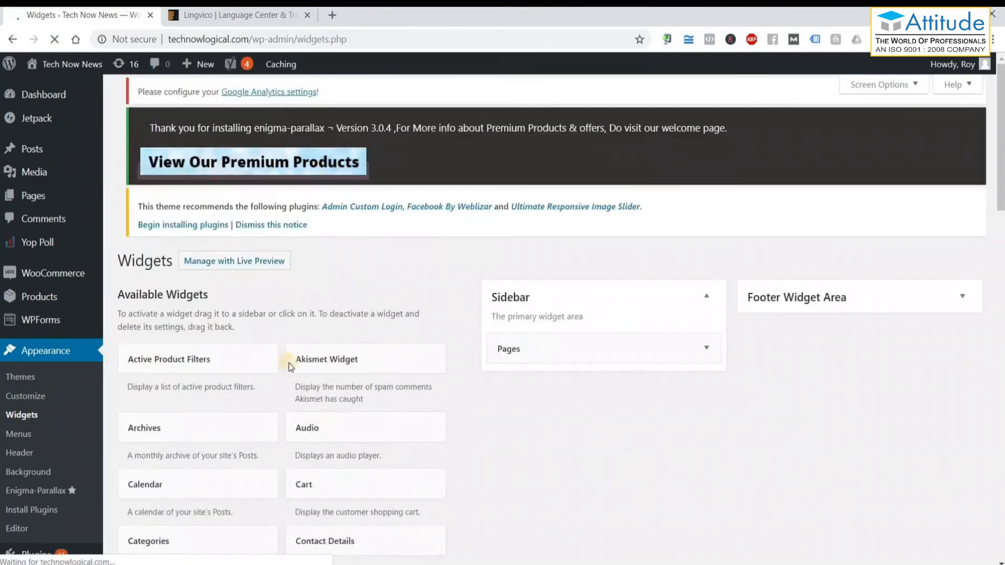
pyautogui.scroll(-1, 522, 422)
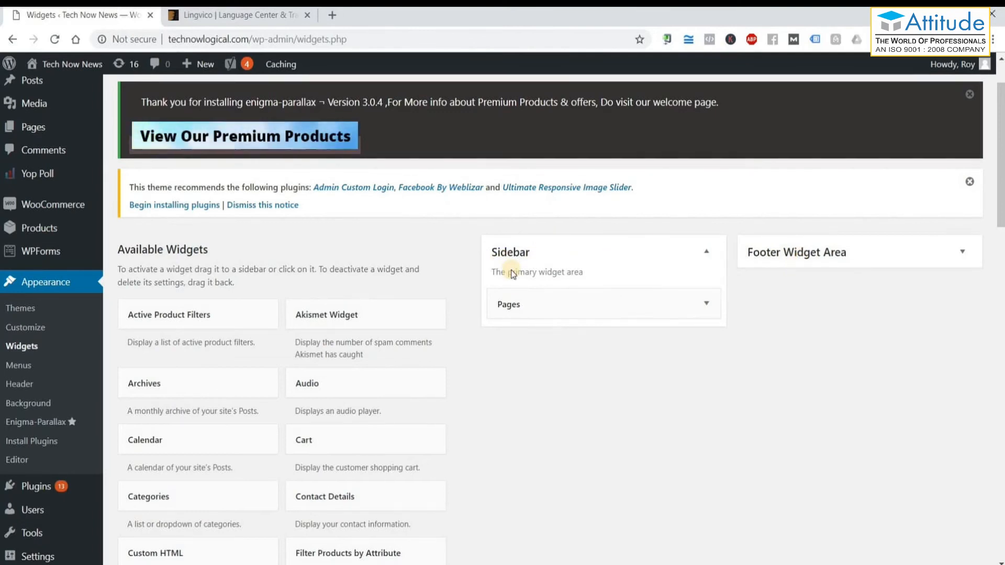
pyautogui.scroll(-3, 144, 300)
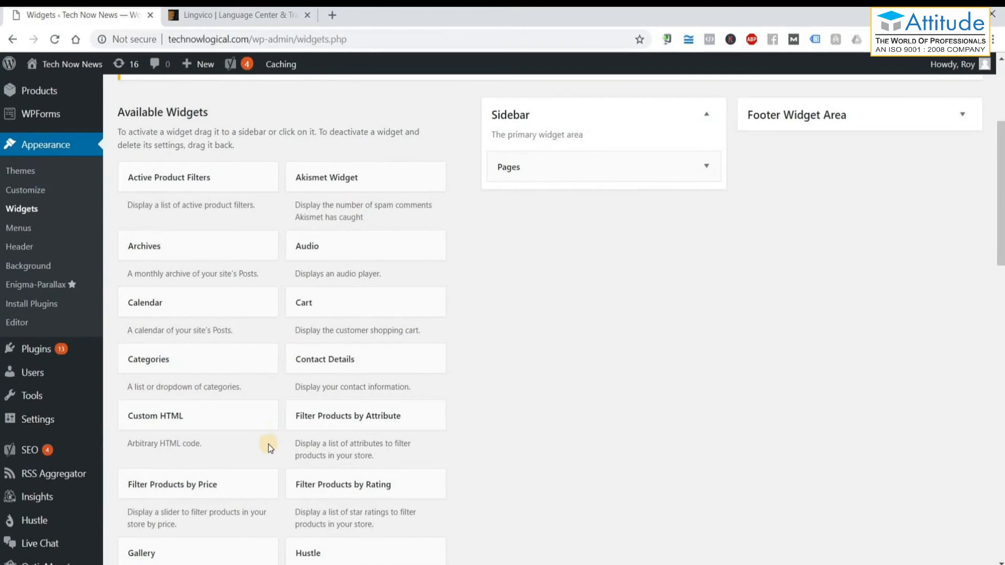
pyautogui.scroll(2, 516, 152)
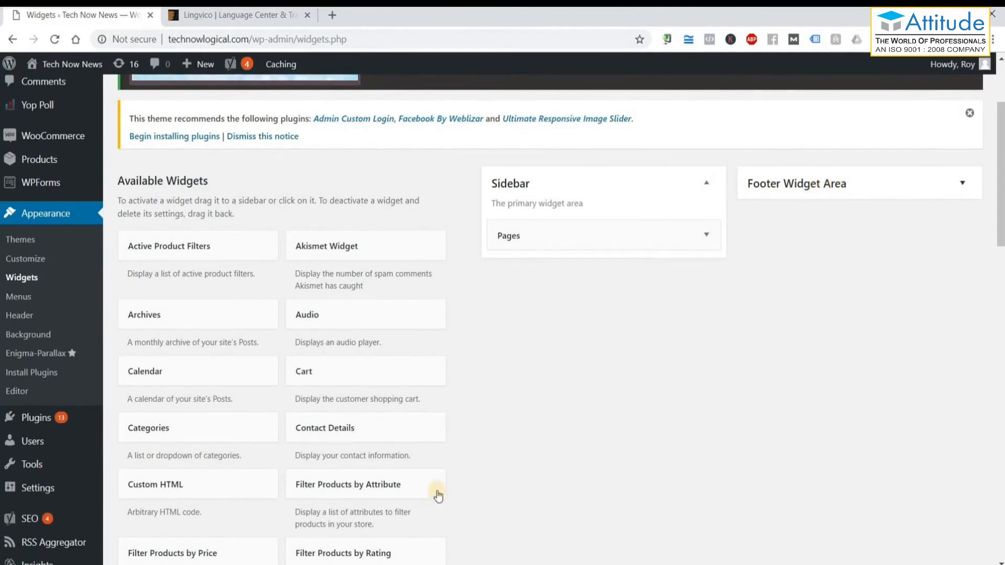
pyautogui.scroll(-10, 288, 411)
pyautogui.scroll(-5, 288, 411)
pyautogui.scroll(-2, 289, 413)
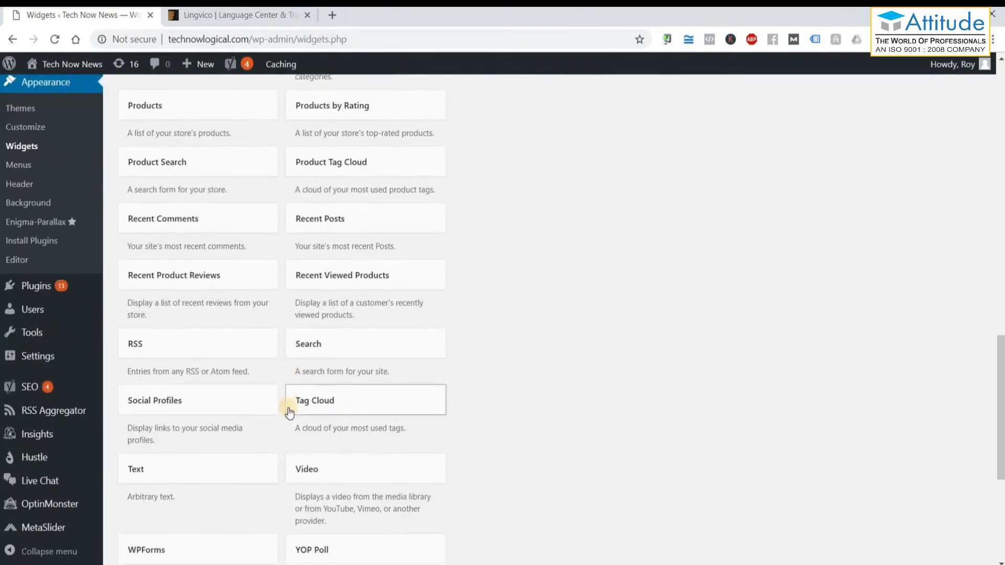
pyautogui.scroll(17, 289, 413)
pyautogui.scroll(5, 290, 413)
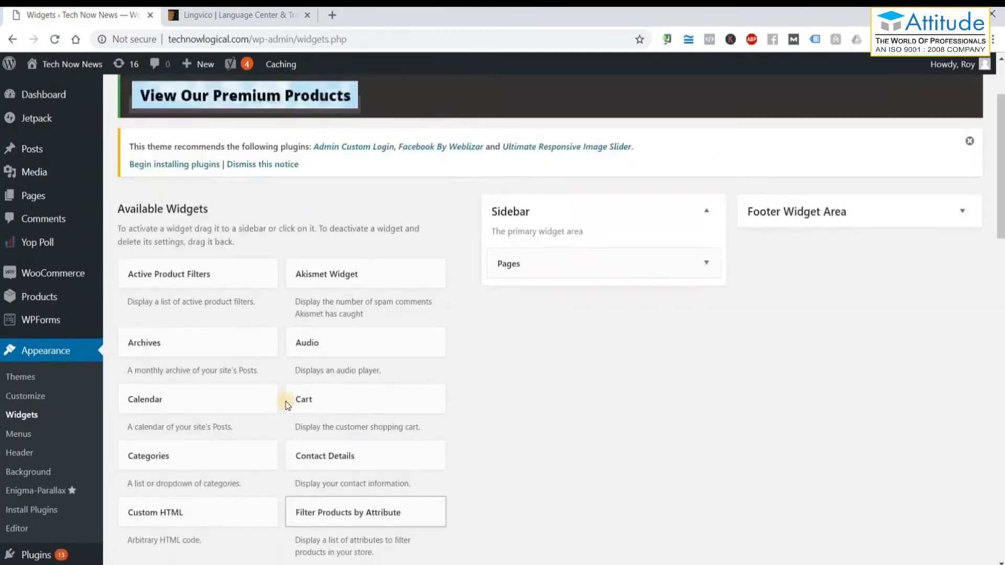
# Preview the live site, then replace the sidebar's Pages widget with a Contact Details widget.
pyautogui.moveTo(50, 65)
pyautogui.click(39, 85)
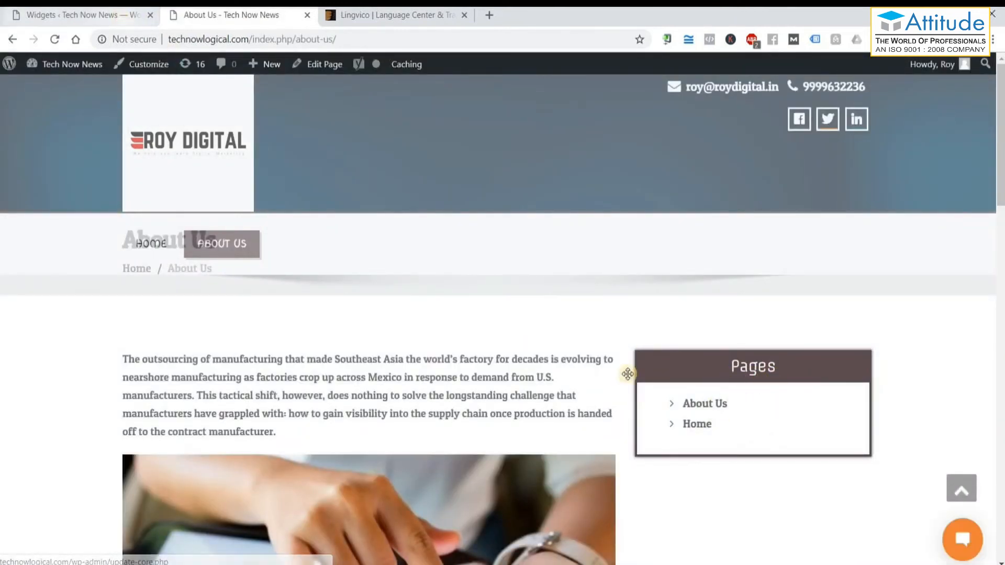
pyautogui.click(120, 18)
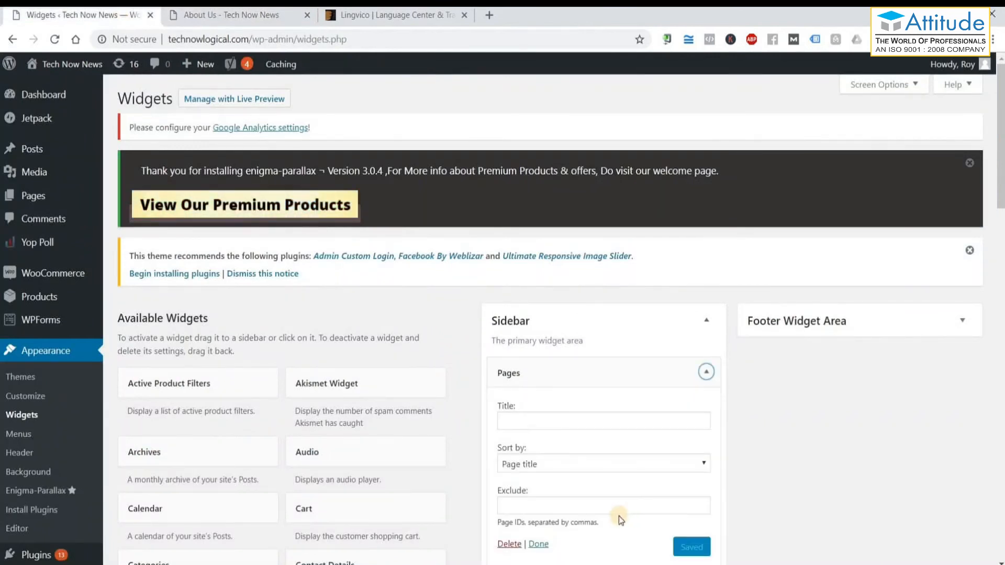
pyautogui.scroll(-3, 576, 471)
pyautogui.click(511, 408)
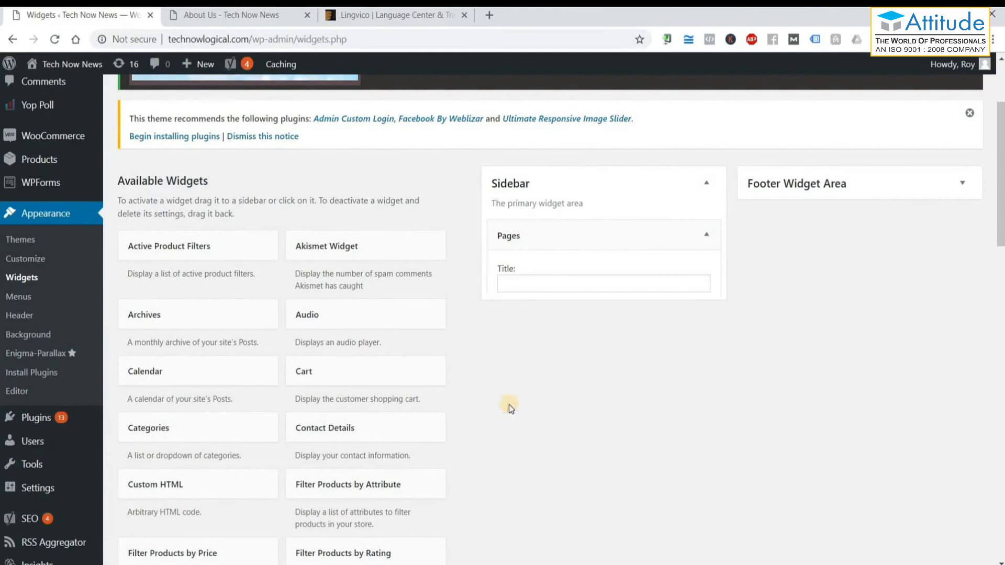
pyautogui.moveTo(355, 430); pyautogui.dragTo(590, 230)
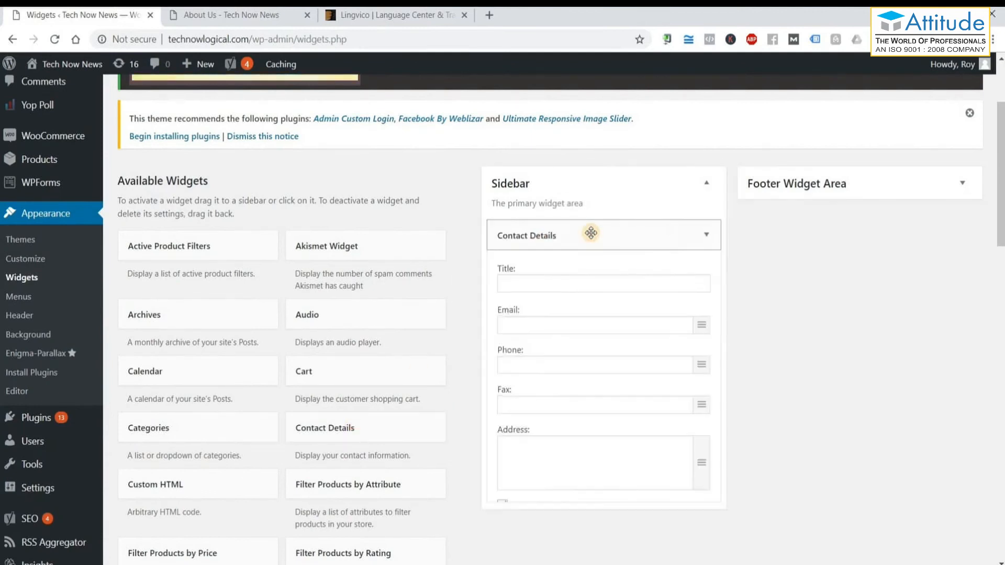
# Title the widget 'Contact', enter the site's e-mail, phone number and office address, and save.
pyautogui.click(561, 284)
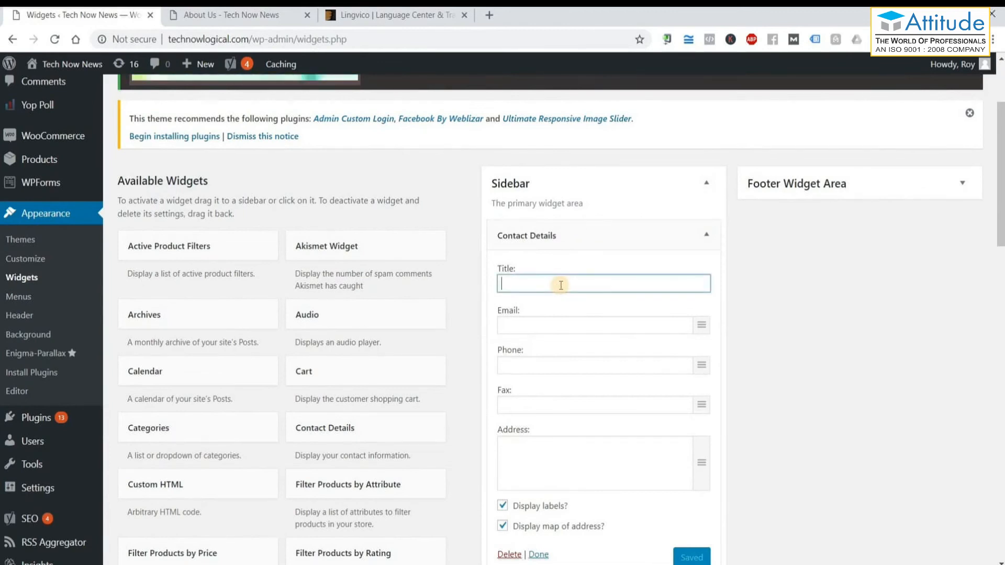
pyautogui.write('Con5')
pyautogui.write('act')
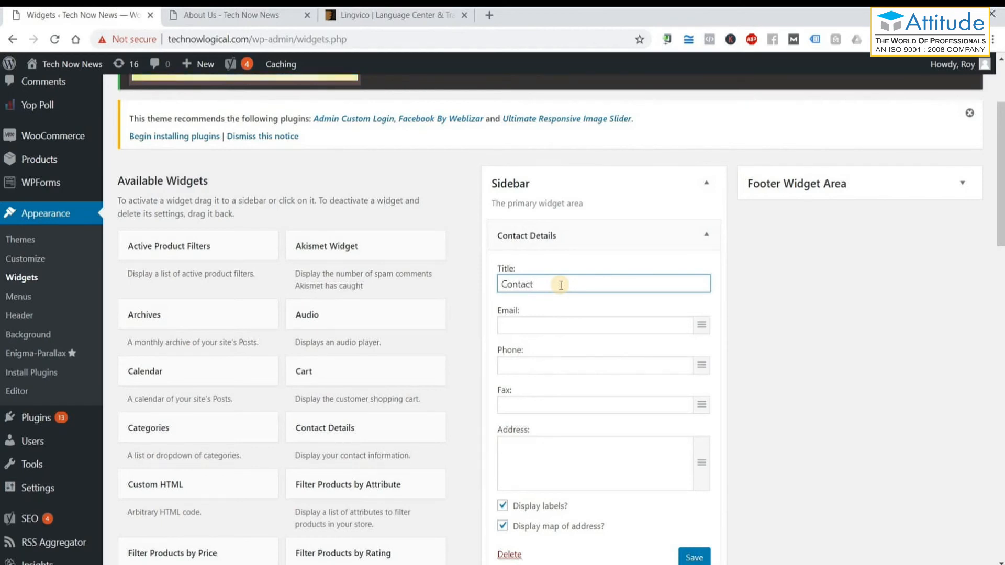
pyautogui.click(542, 326)
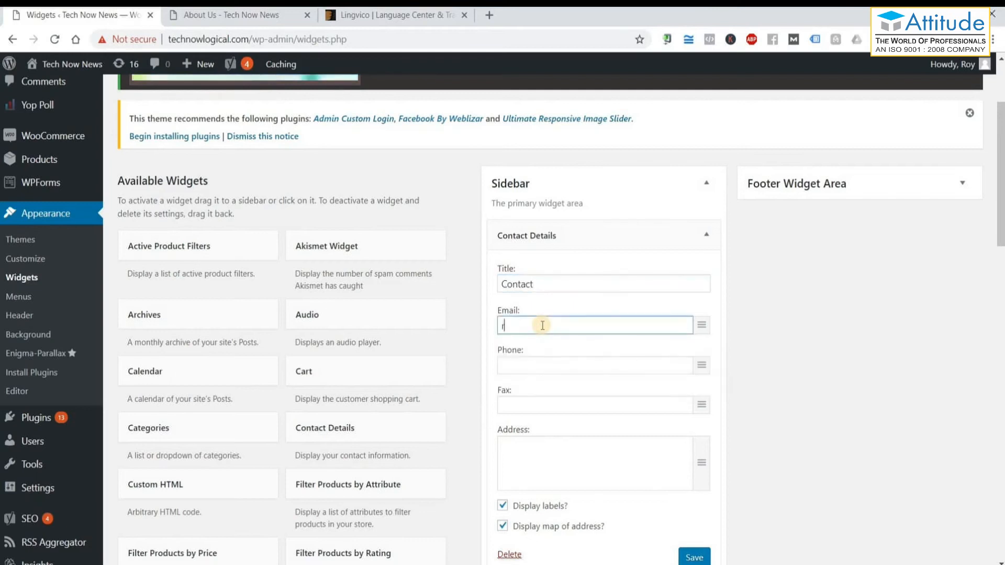
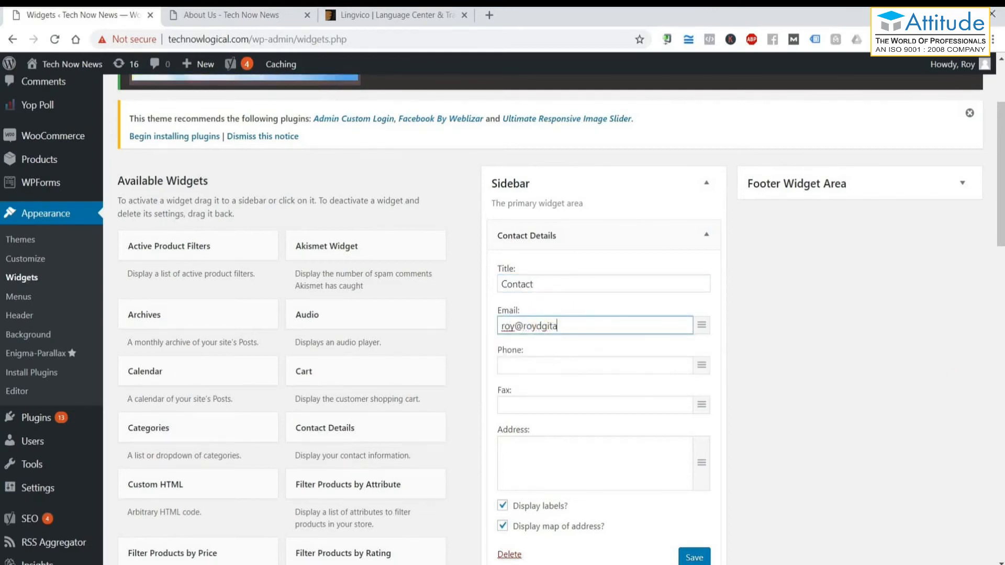
pyautogui.press('Tab')
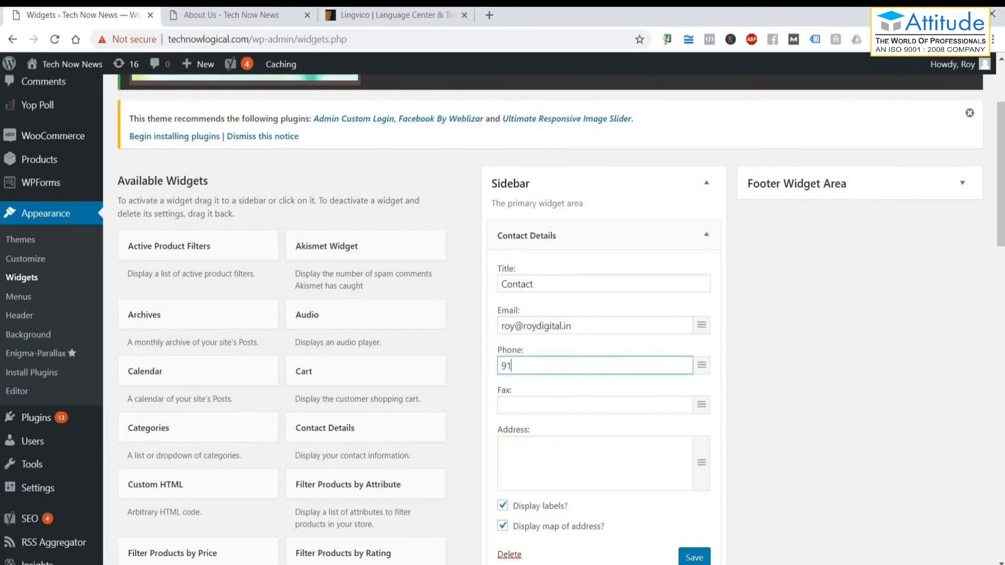
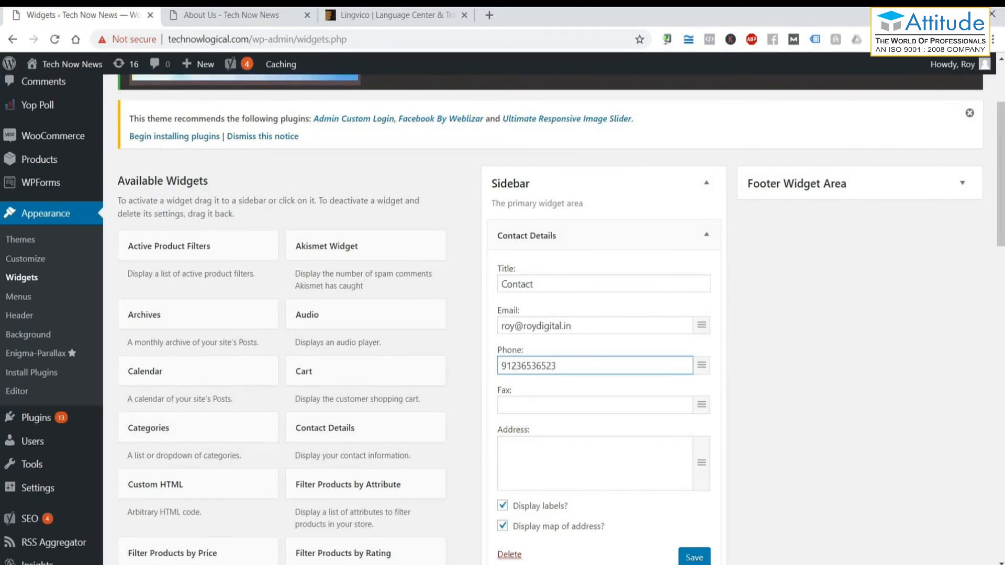
pyautogui.click(645, 467)
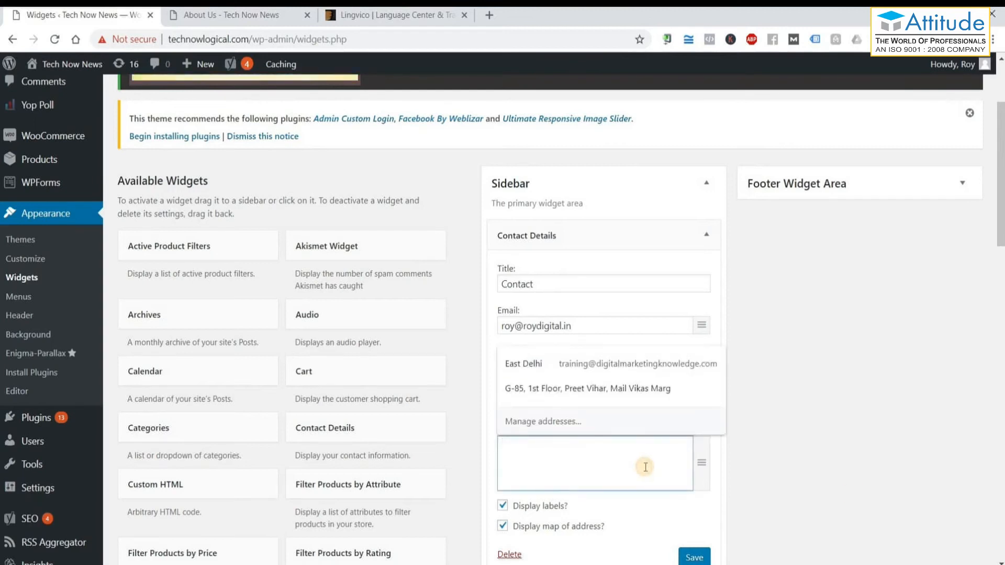
pyautogui.click(640, 388)
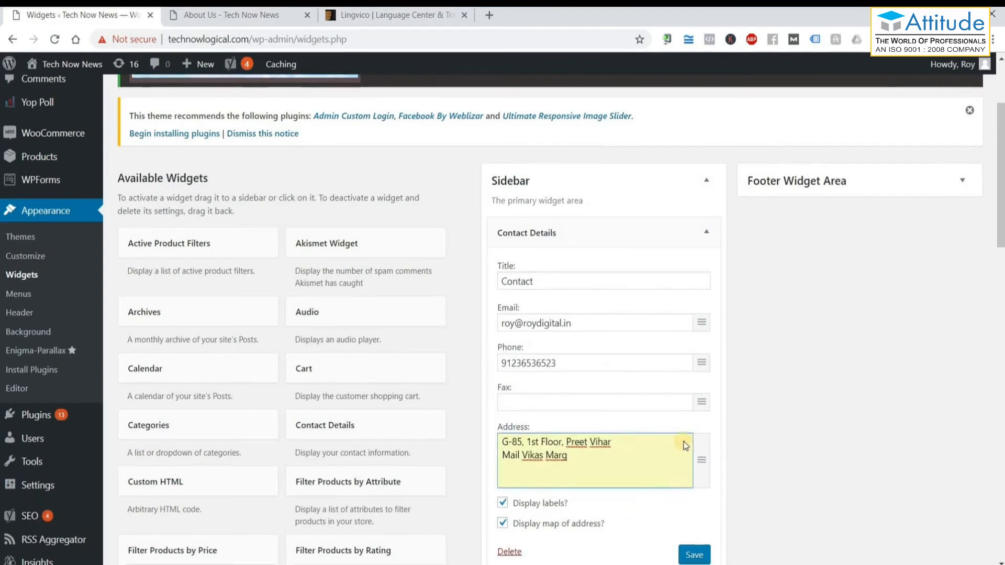
pyautogui.scroll(-3, 685, 446)
pyautogui.click(692, 421)
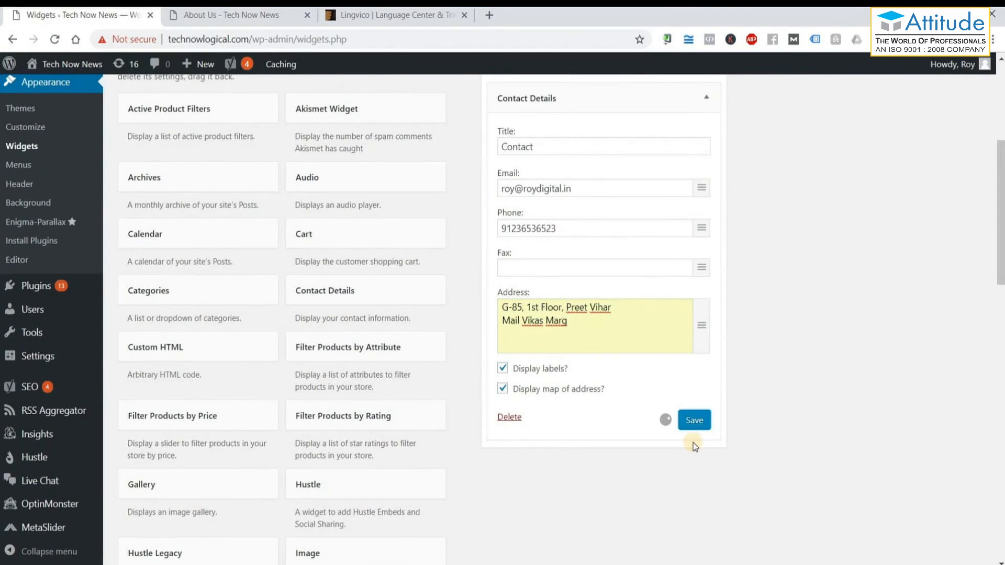
pyautogui.click(220, 15)
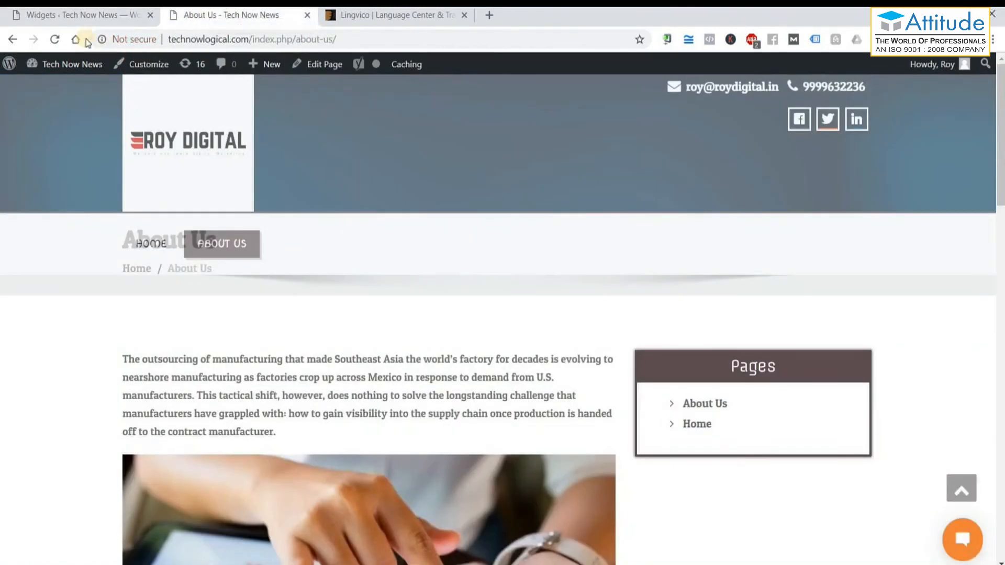
# Reload About Us to check the Contact widget's email, phone, address and map, then return to Widgets.
pyautogui.click(55, 39)
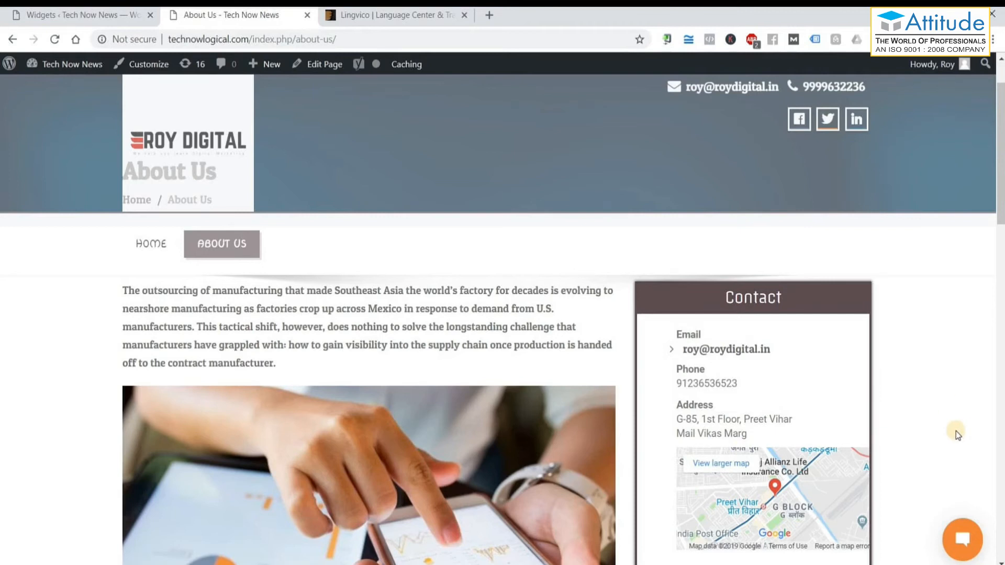
pyautogui.scroll(-5, 956, 432)
pyautogui.scroll(5, 956, 431)
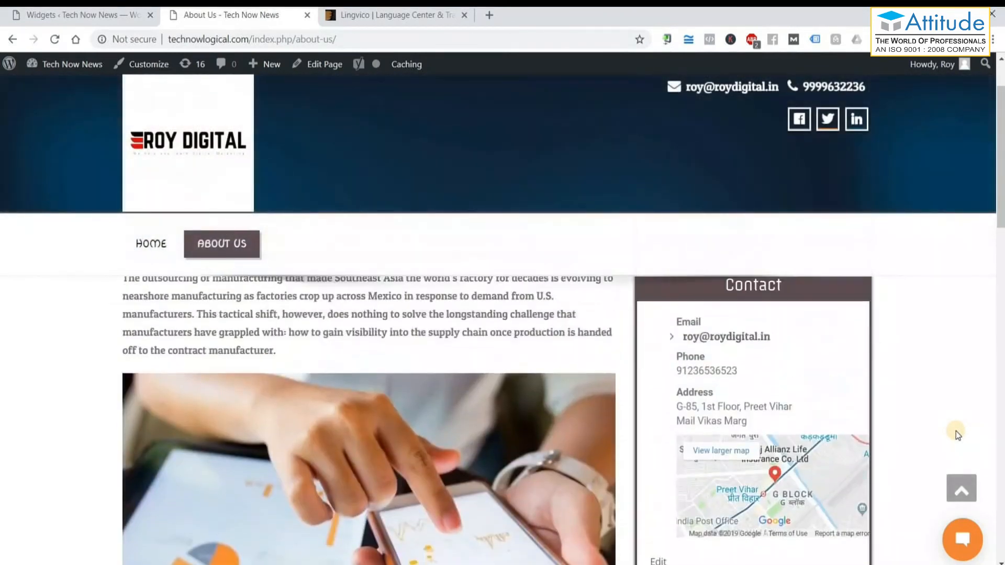
pyautogui.scroll(-2, 956, 431)
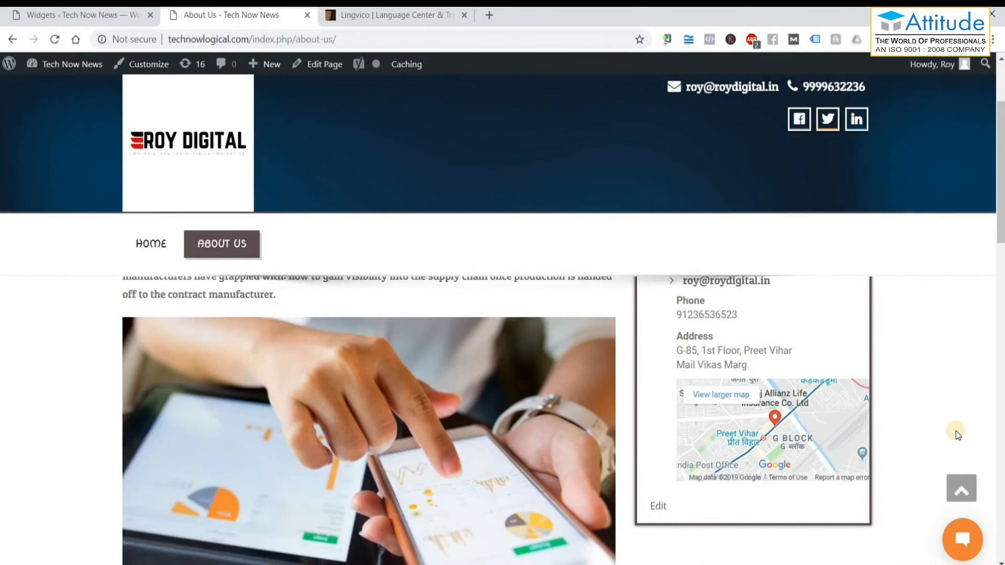
pyautogui.scroll(2, 956, 431)
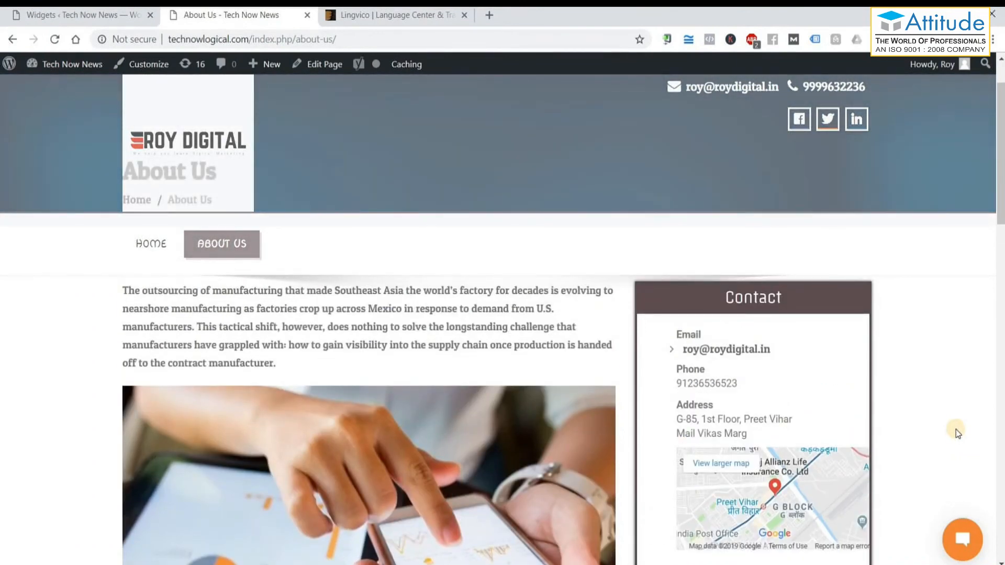
pyautogui.click(89, 15)
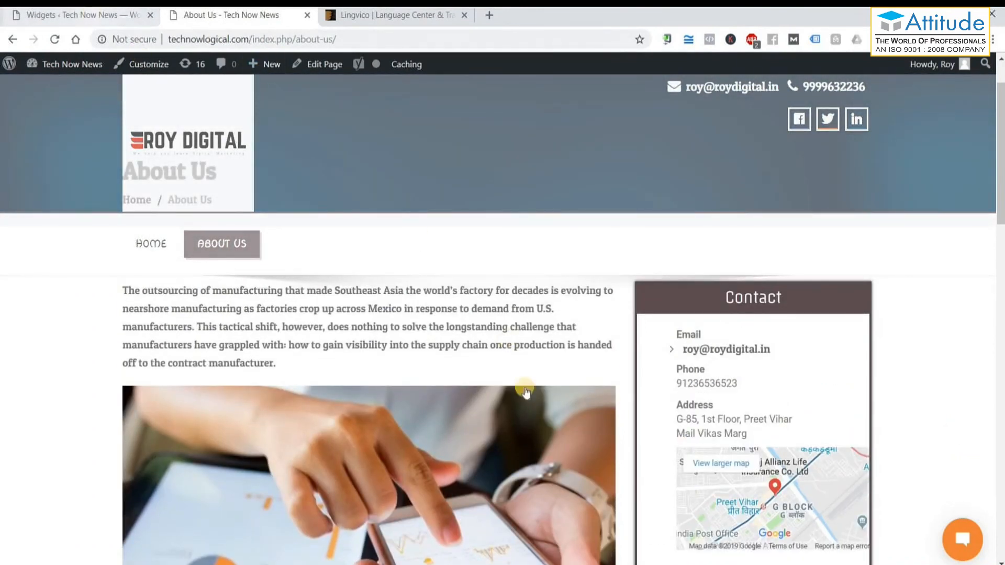
pyautogui.scroll(-4, 450, 460)
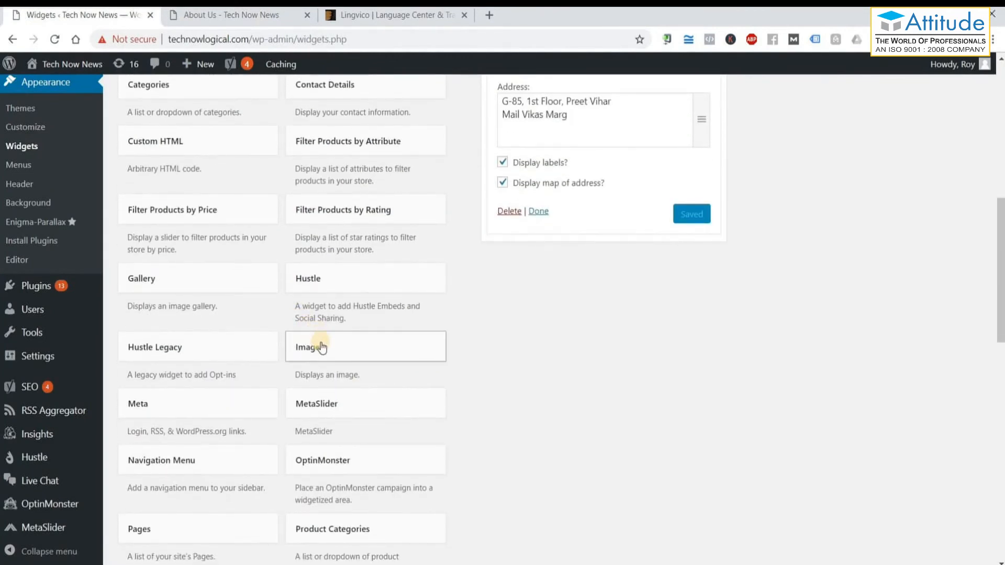
# Collapse Contact Details, add an Image widget titled 'Our New Batch' below it, and save.
pyautogui.click(538, 211)
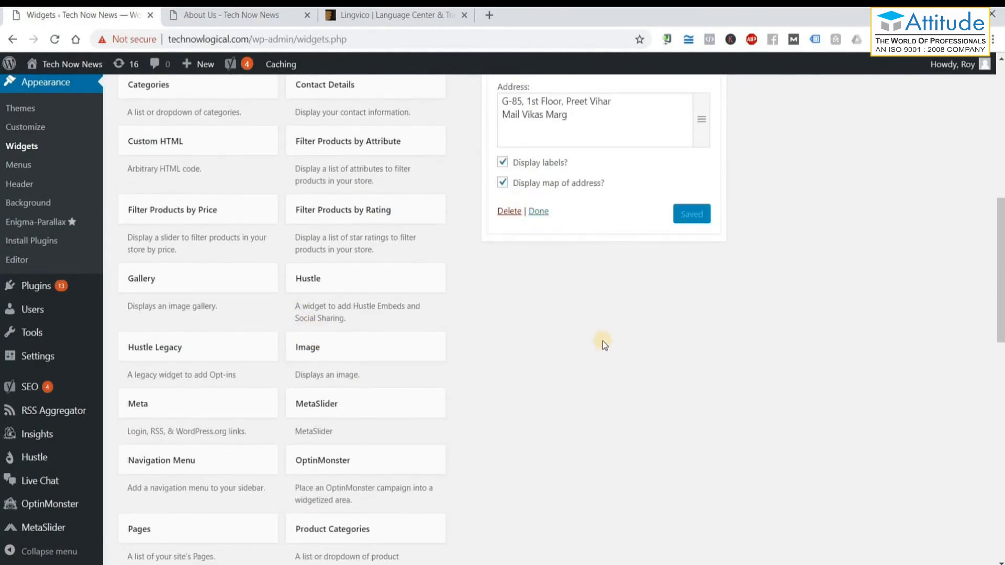
pyautogui.scroll(-4, 471, 387)
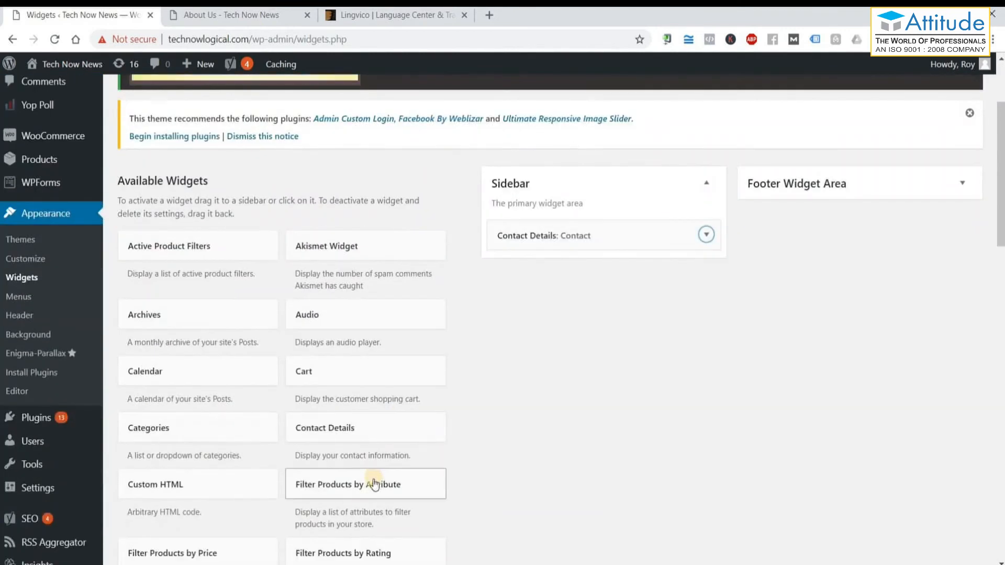
pyautogui.scroll(-4, 352, 524)
pyautogui.moveTo(352, 484); pyautogui.dragTo(576, 166)
pyautogui.click(570, 207)
pyautogui.write('Our New Batch')
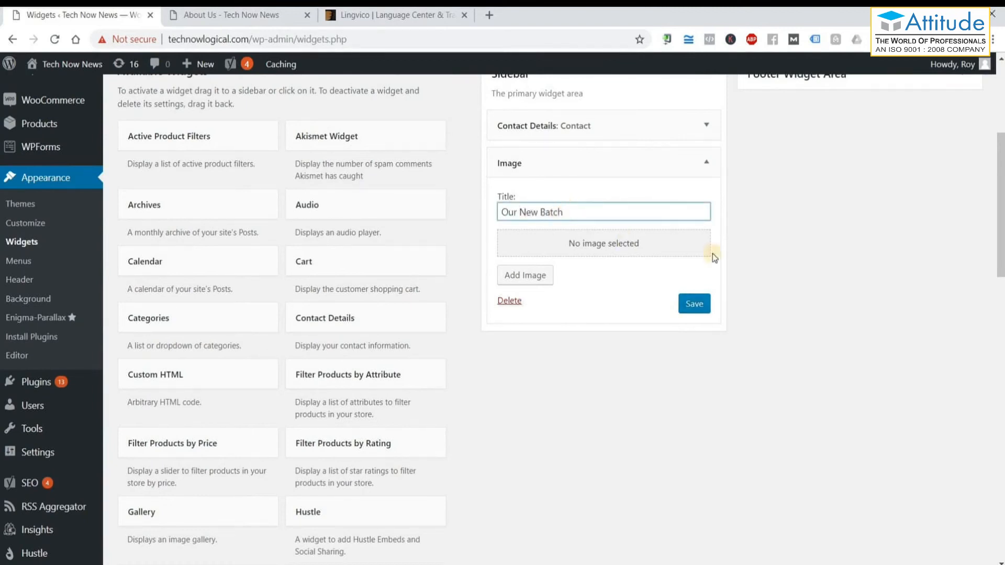
pyautogui.click(703, 306)
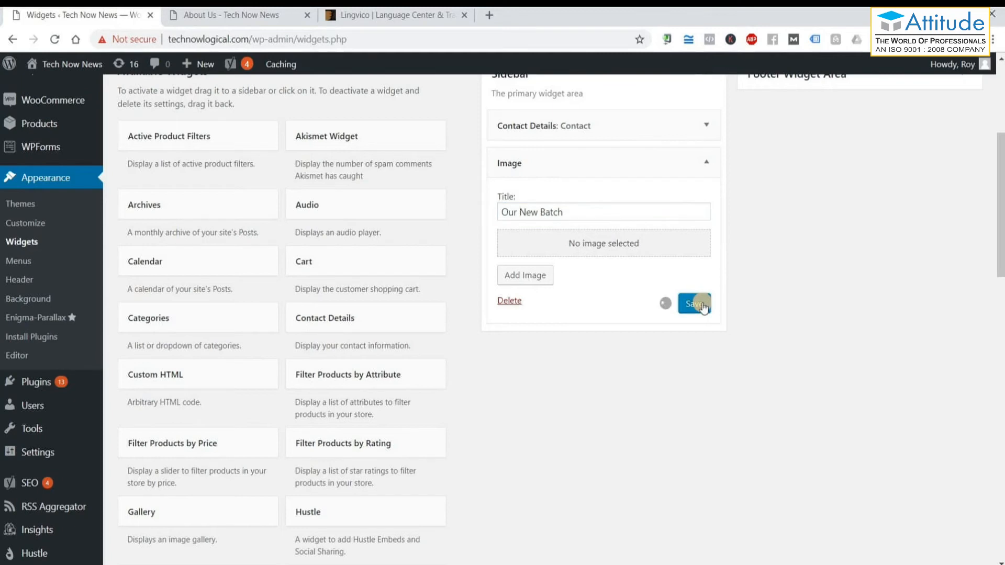
# Try uploading IMG_1956 as the Our New Batch widget's image.
pyautogui.click(607, 255)
pyautogui.click(195, 123)
pyautogui.click(554, 317)
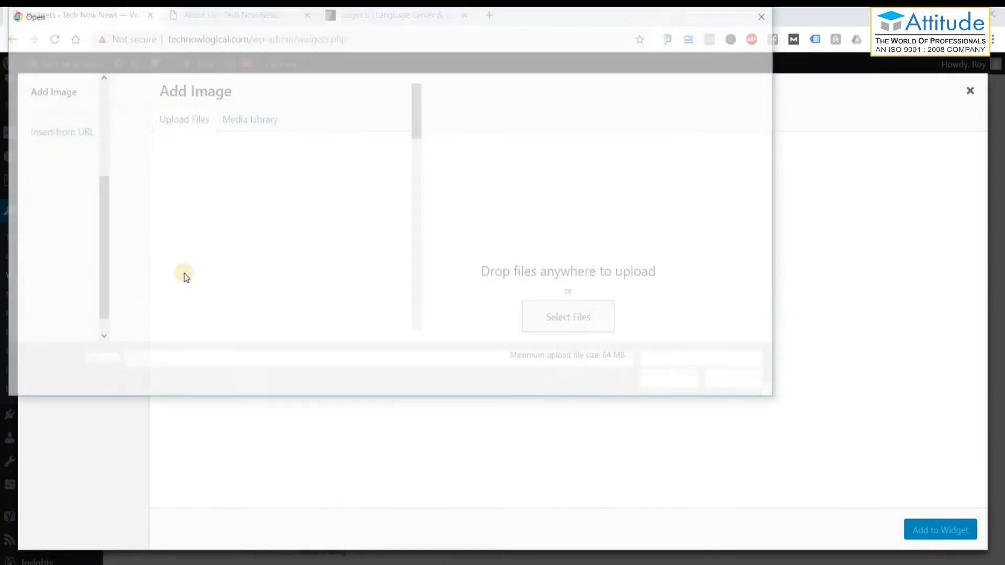
pyautogui.scroll(-5, 344, 237)
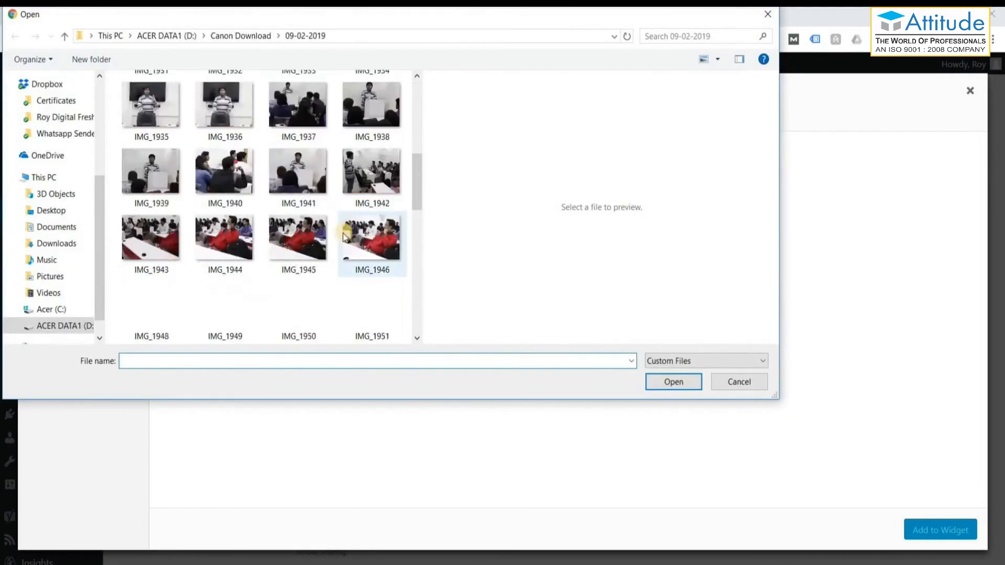
pyautogui.scroll(-3, 344, 237)
pyautogui.click(145, 258)
pyautogui.click(683, 384)
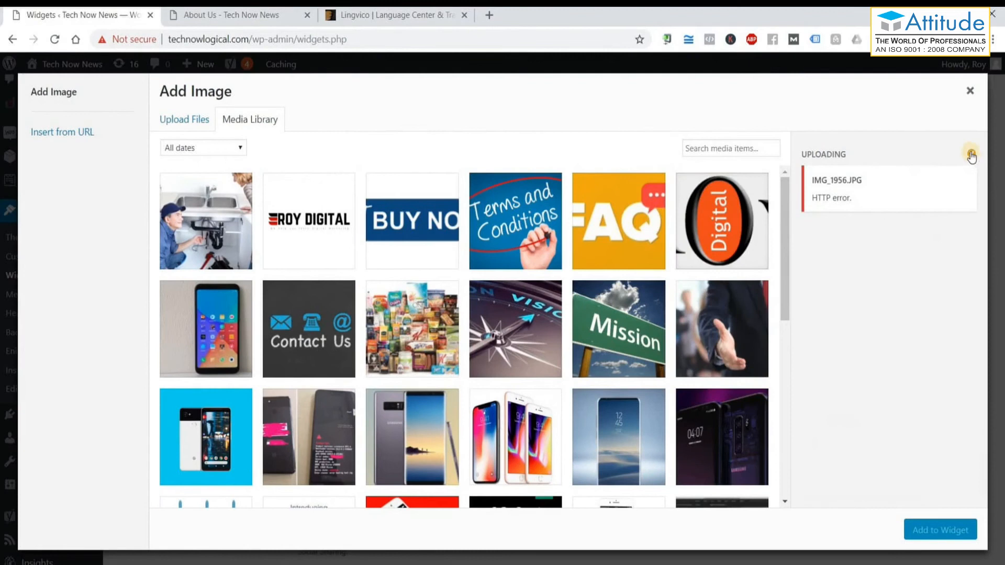
# Retry the upload with IMG_1951, which also fails with an HTTP error.
pyautogui.click(192, 117)
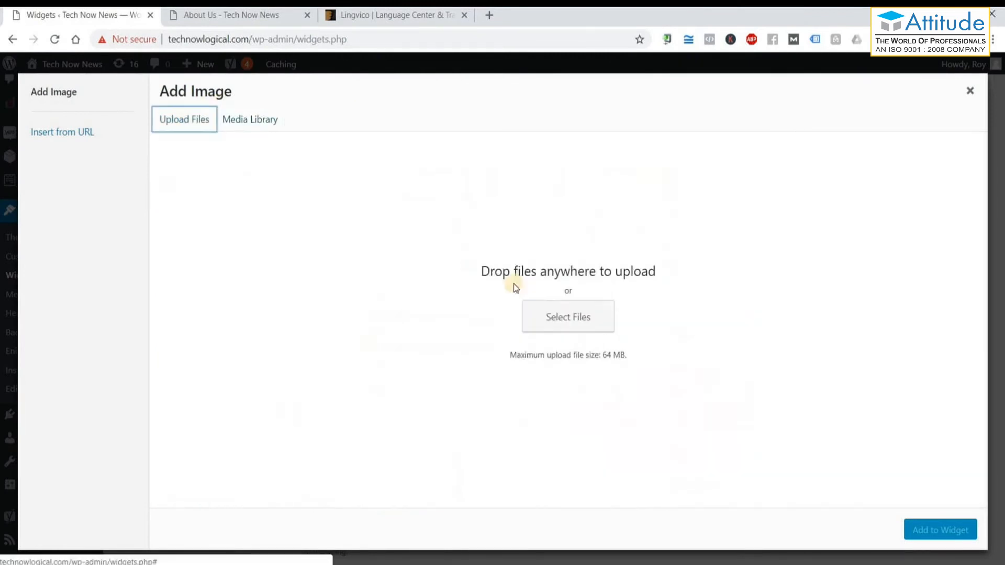
pyautogui.click(556, 317)
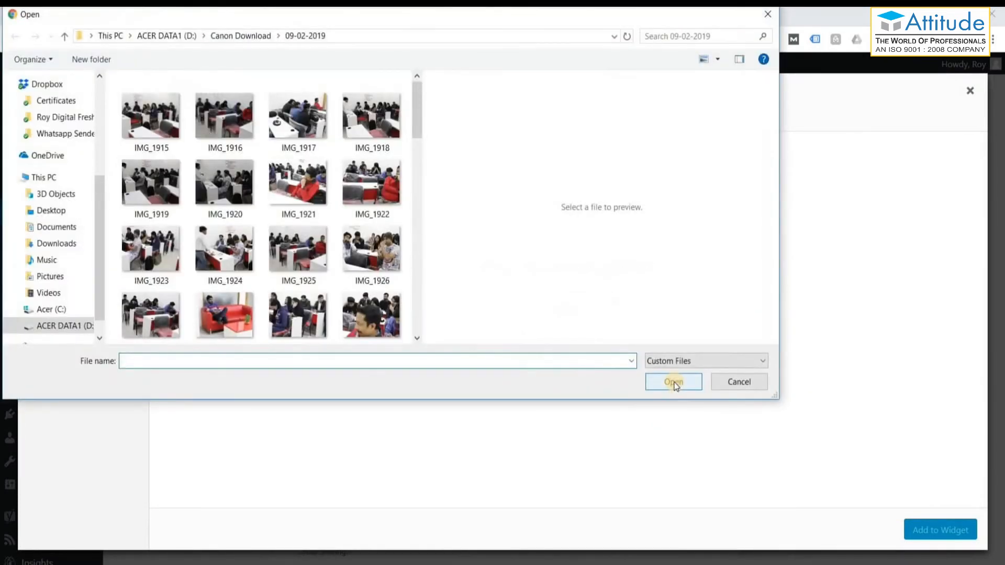
pyautogui.scroll(-5, 325, 288)
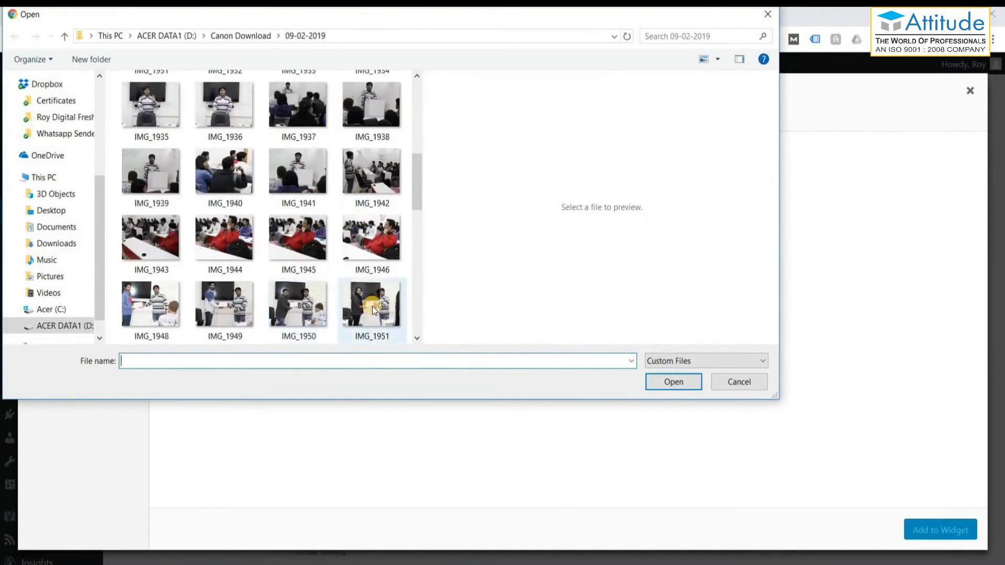
pyautogui.click(373, 310)
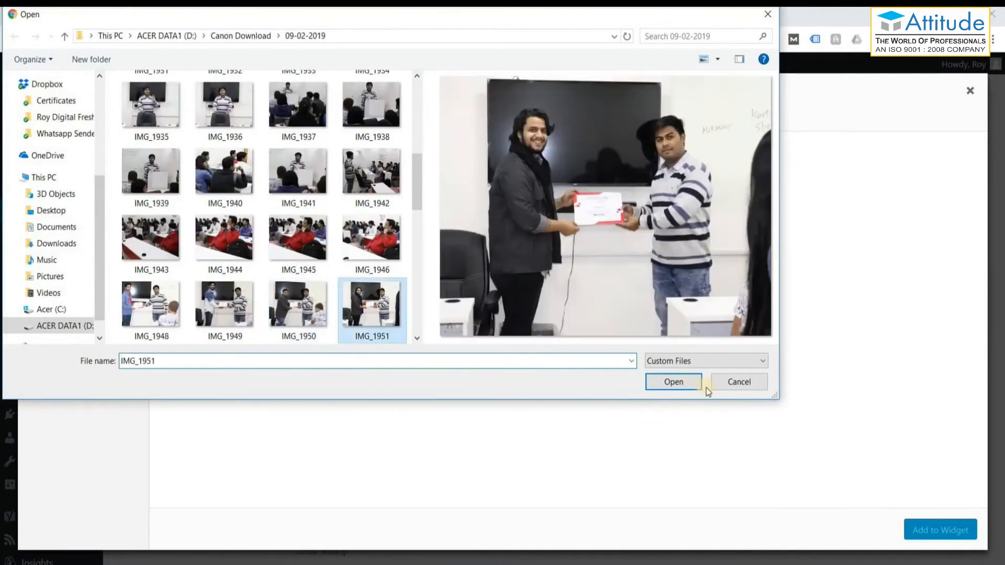
pyautogui.click(679, 386)
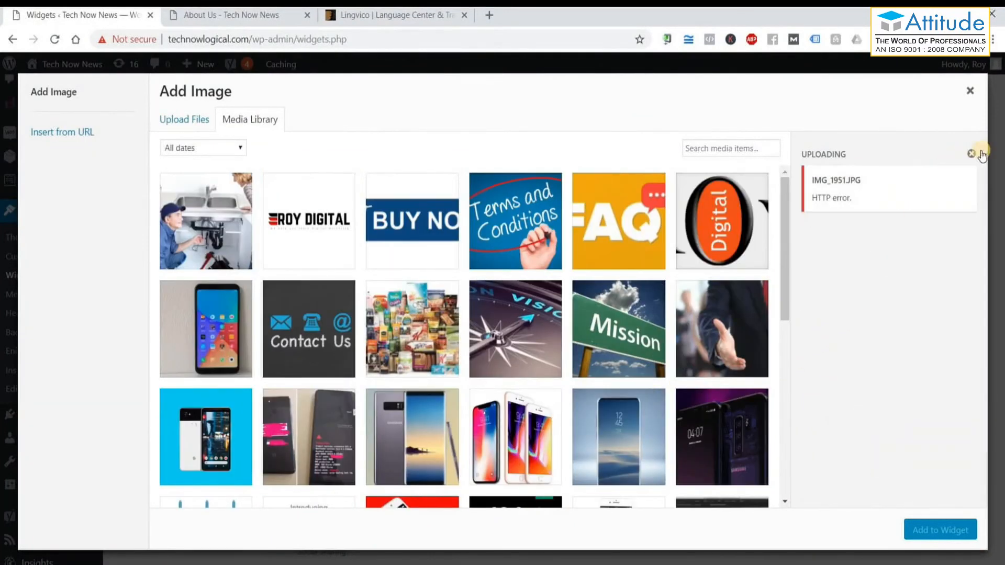
# Dismiss the upload error and upload IMG_1980 to the media library.
pyautogui.click(972, 153)
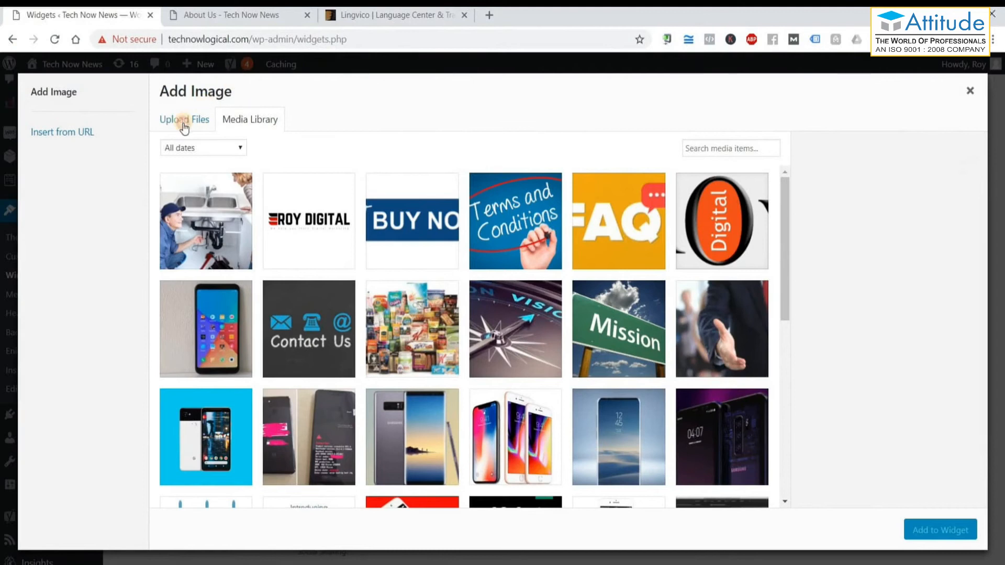
pyautogui.click(183, 126)
pyautogui.click(576, 319)
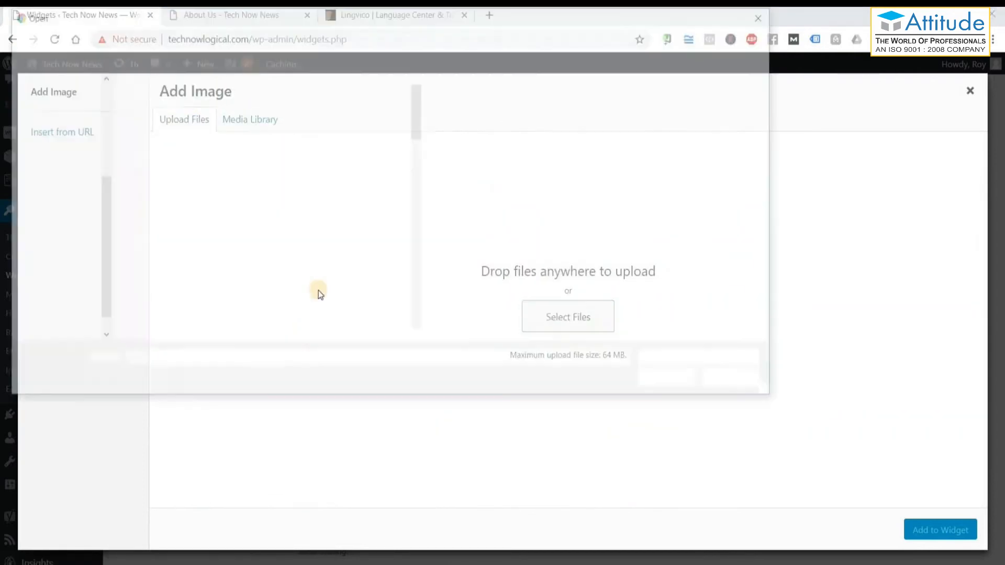
pyautogui.scroll(-10, 320, 285)
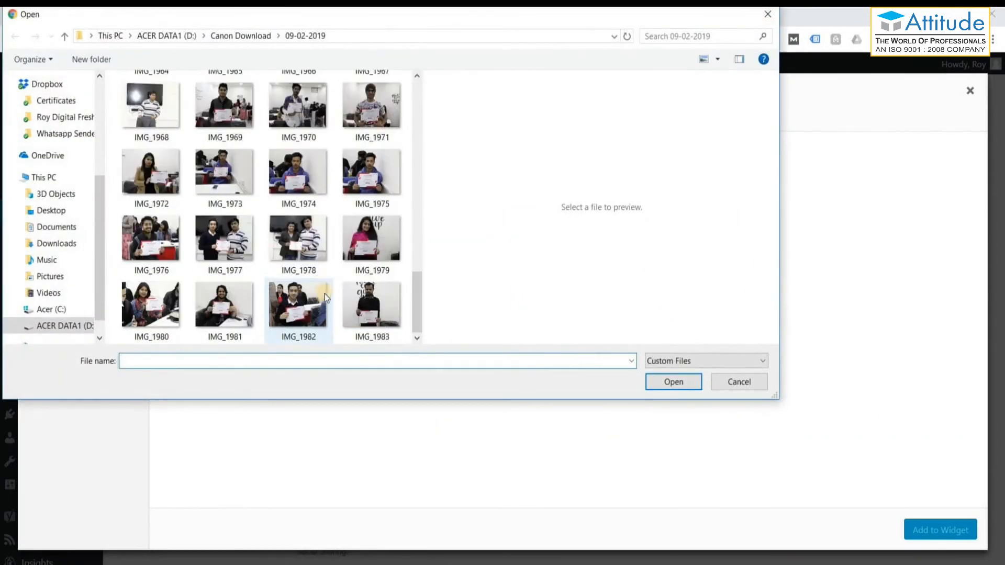
pyautogui.click(299, 308)
pyautogui.click(139, 316)
pyautogui.click(680, 384)
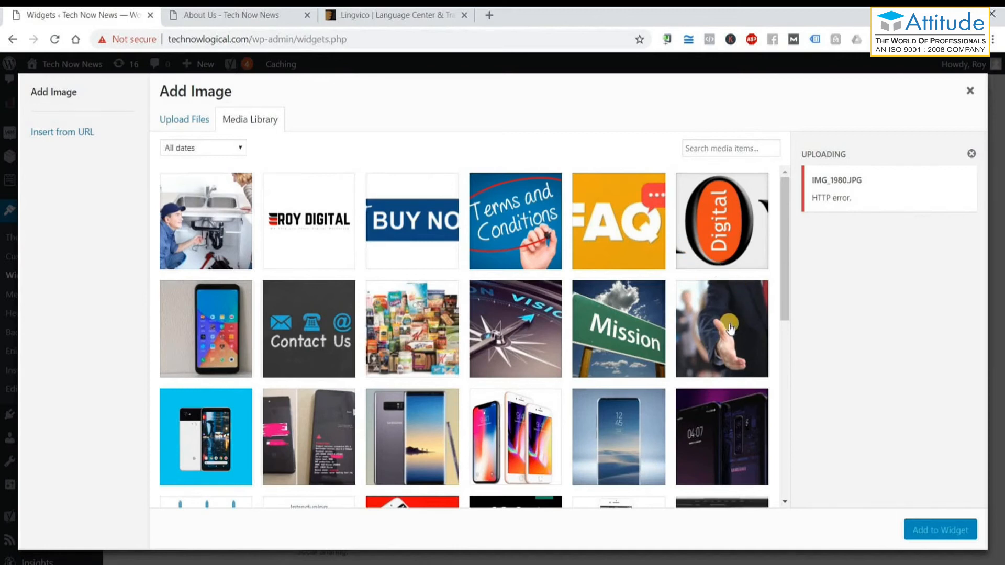
# Add the handshake photo to the widget, save it, and reload the About Us page.
pyautogui.click(694, 330)
pyautogui.click(950, 529)
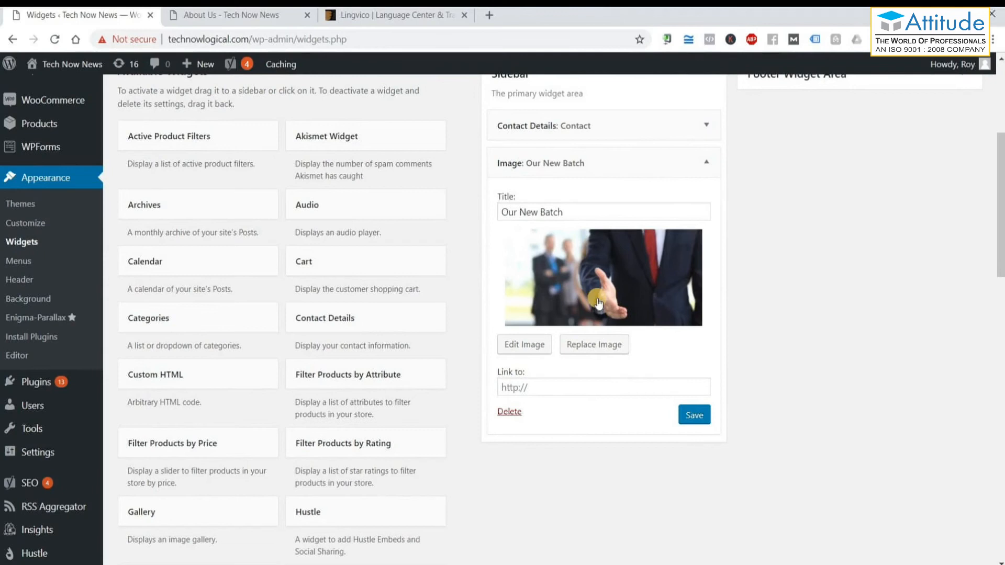
pyautogui.click(501, 389)
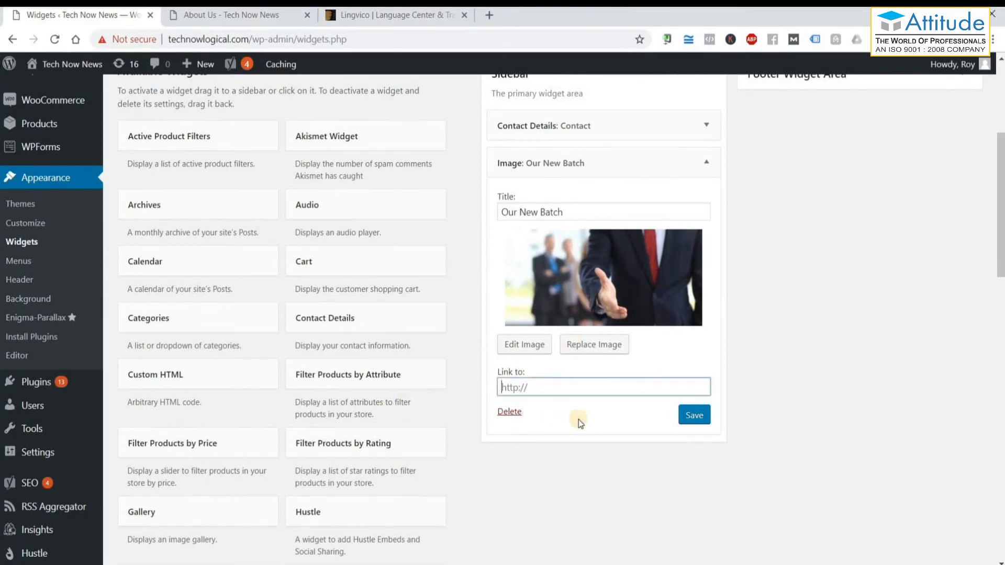
pyautogui.click(691, 417)
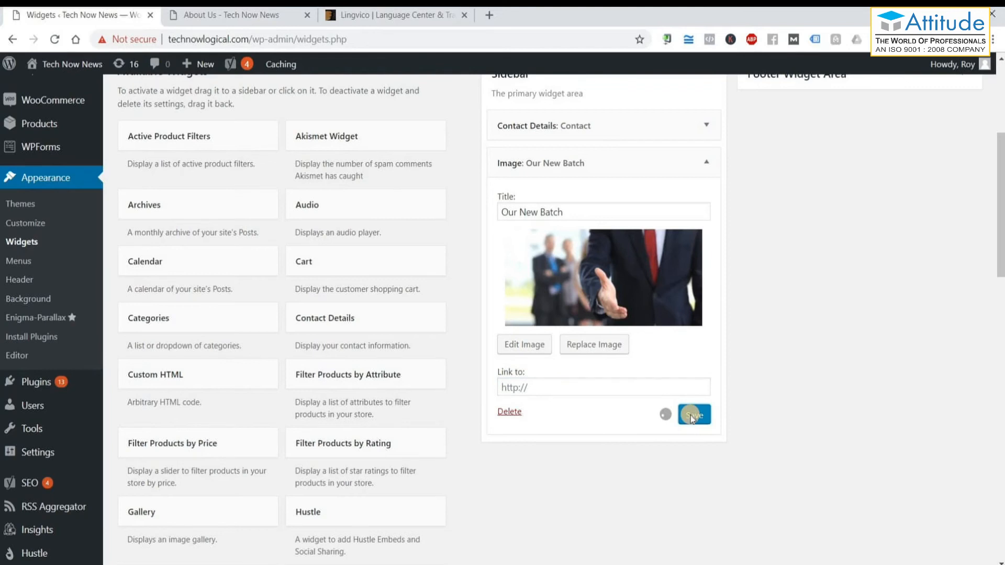
pyautogui.click(169, 20)
pyautogui.click(56, 42)
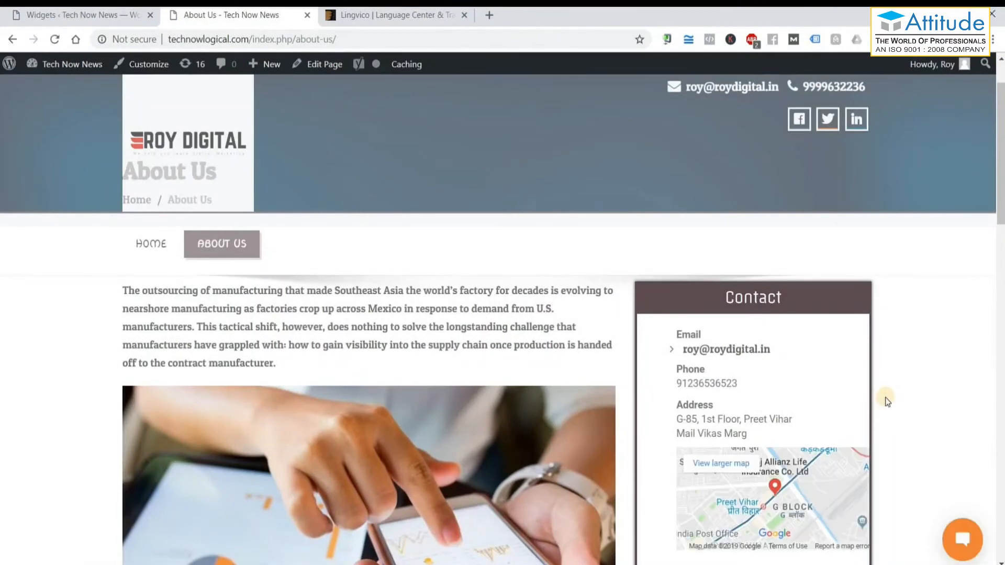
# Scroll About Us to confirm the 'Our New Batch' image in the sidebar, then return to Widgets.
pyautogui.scroll(-6, 887, 401)
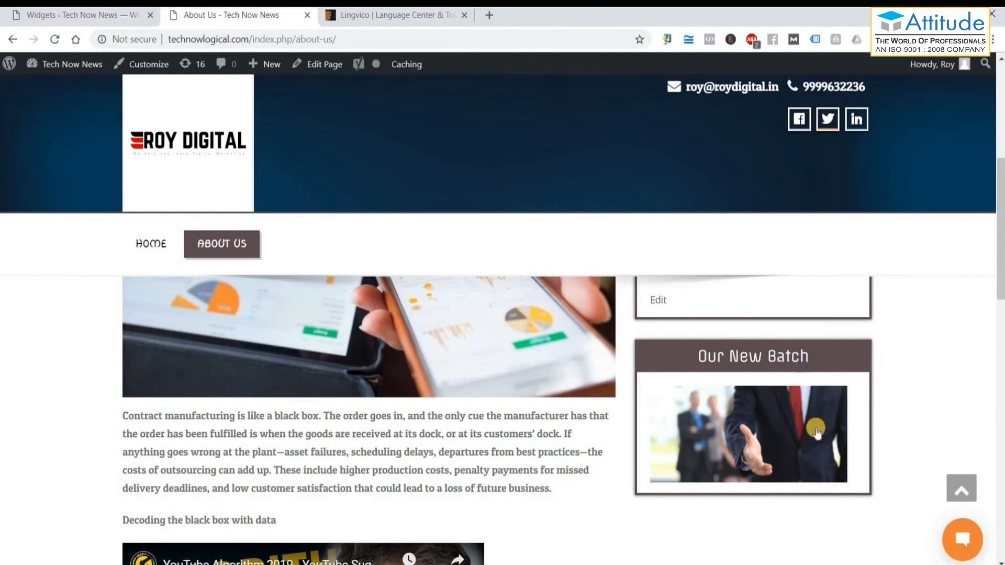
pyautogui.scroll(6, 840, 453)
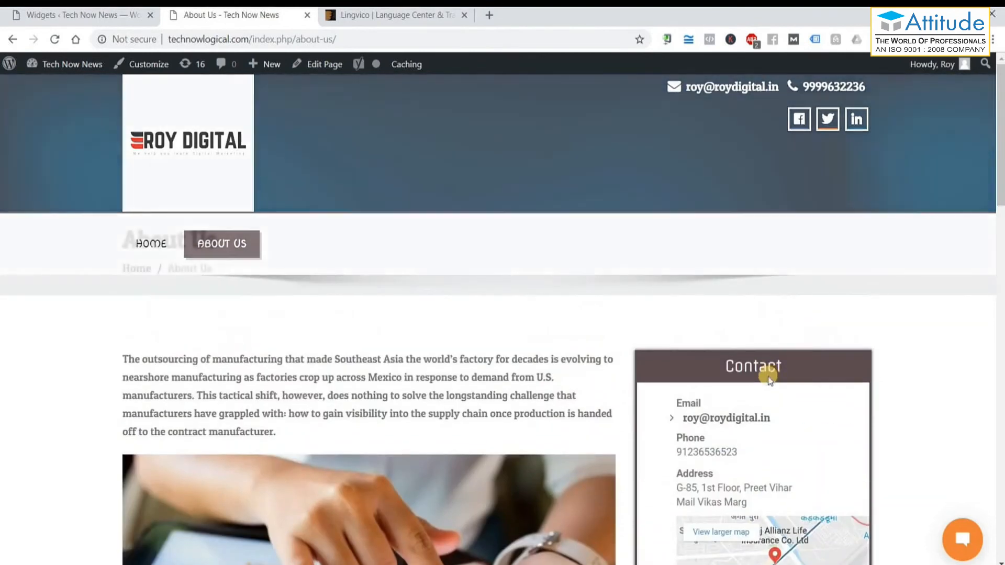
pyautogui.scroll(-10, 770, 373)
pyautogui.scroll(-2, 770, 378)
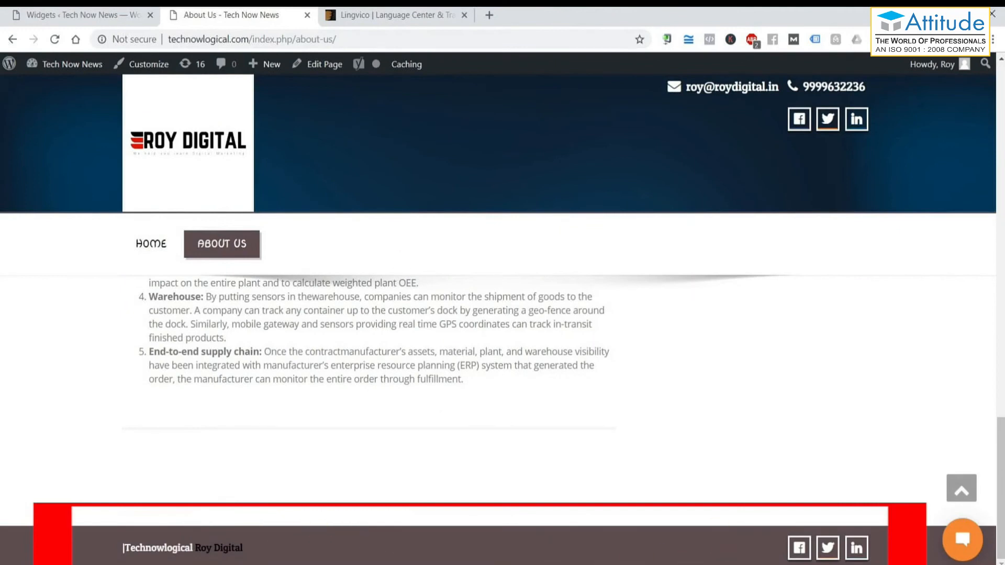
pyautogui.click(92, 14)
pyautogui.scroll(2, 823, 207)
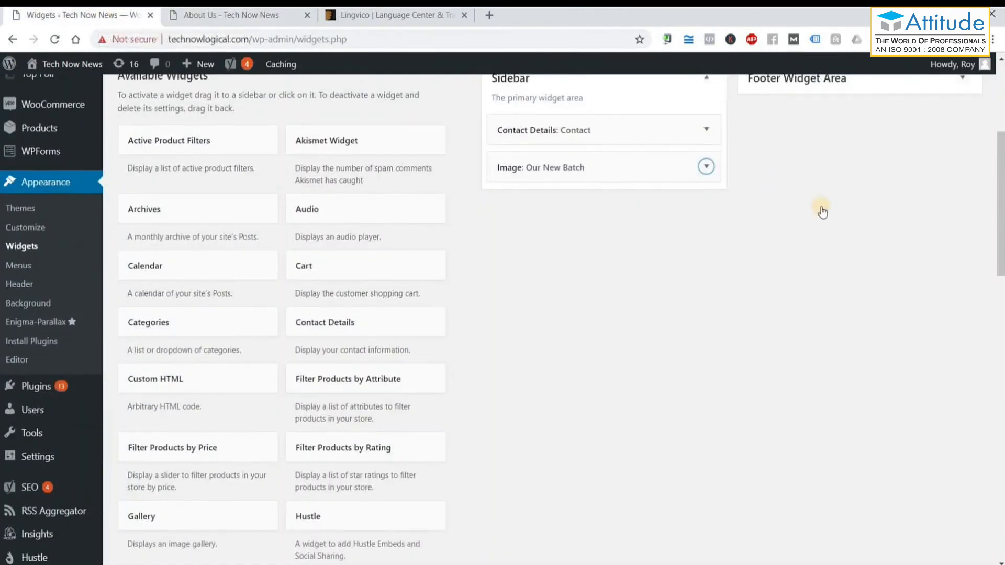
# Add a Text widget to the Footer Widget Area and begin titling it 'Who we are'.
pyautogui.scroll(-2, 375, 482)
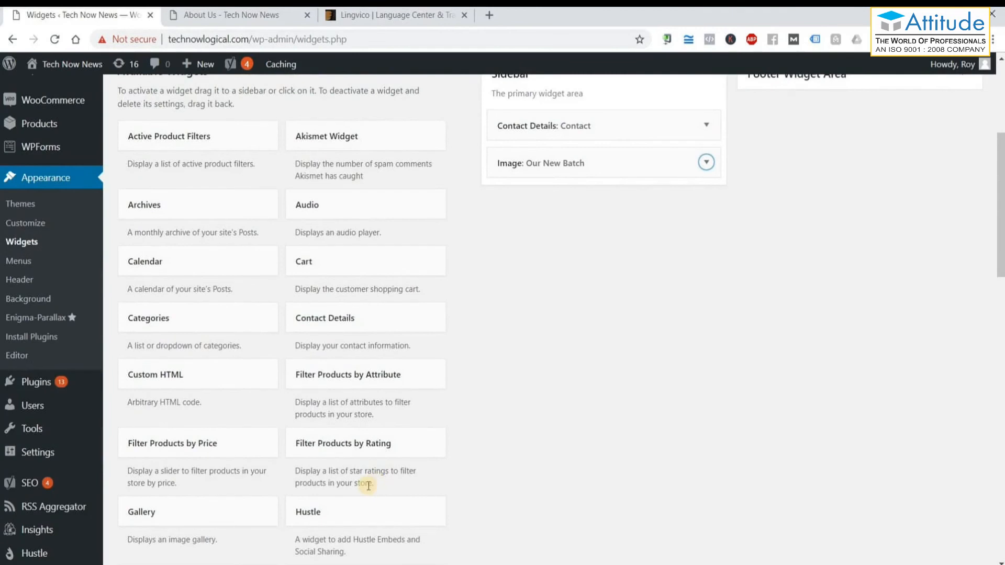
pyautogui.scroll(-5, 369, 486)
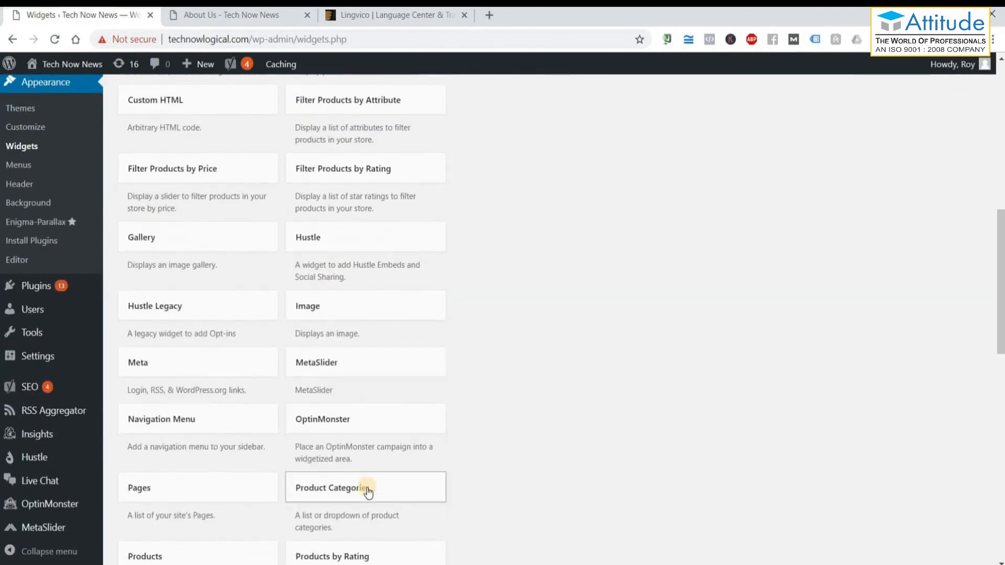
pyautogui.scroll(-2, 368, 492)
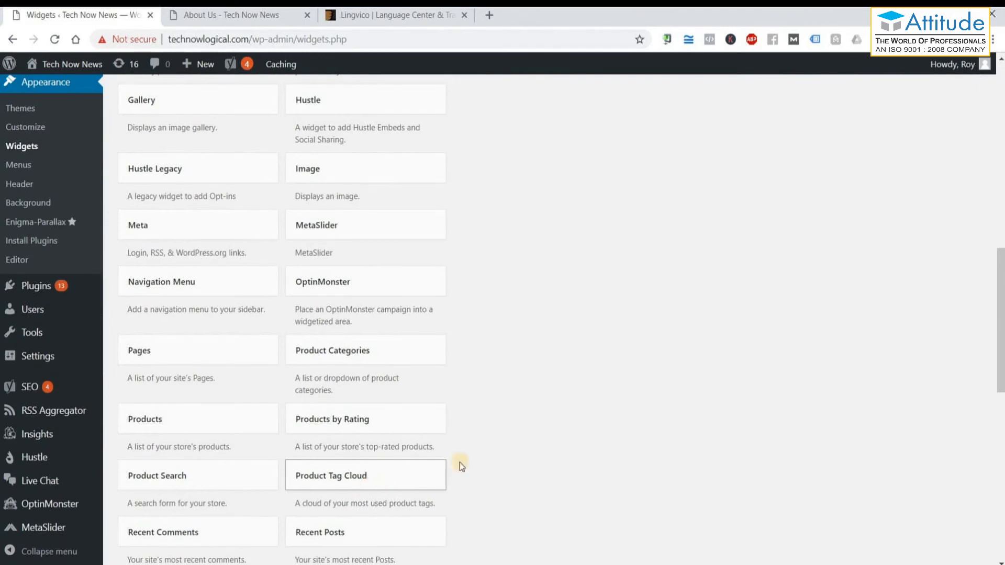
pyautogui.scroll(-2, 523, 445)
pyautogui.scroll(-3, 542, 435)
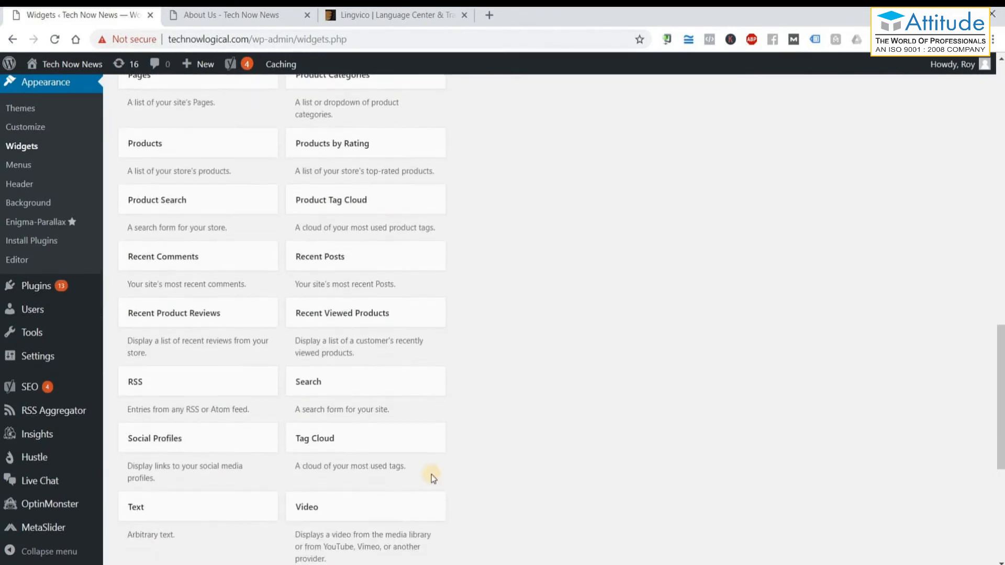
pyautogui.scroll(-1, 356, 472)
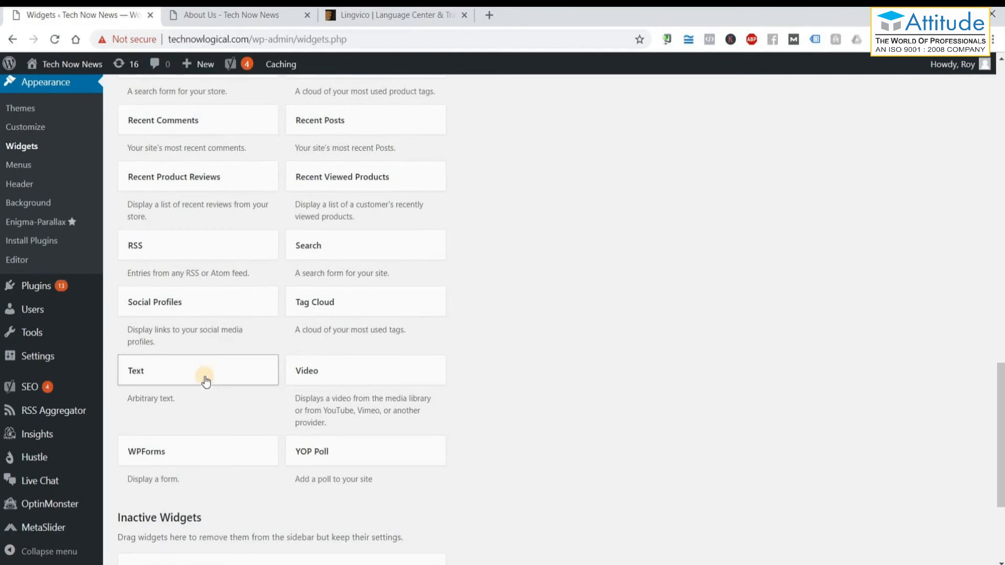
pyautogui.click(205, 378)
pyautogui.click(214, 453)
pyautogui.click(220, 483)
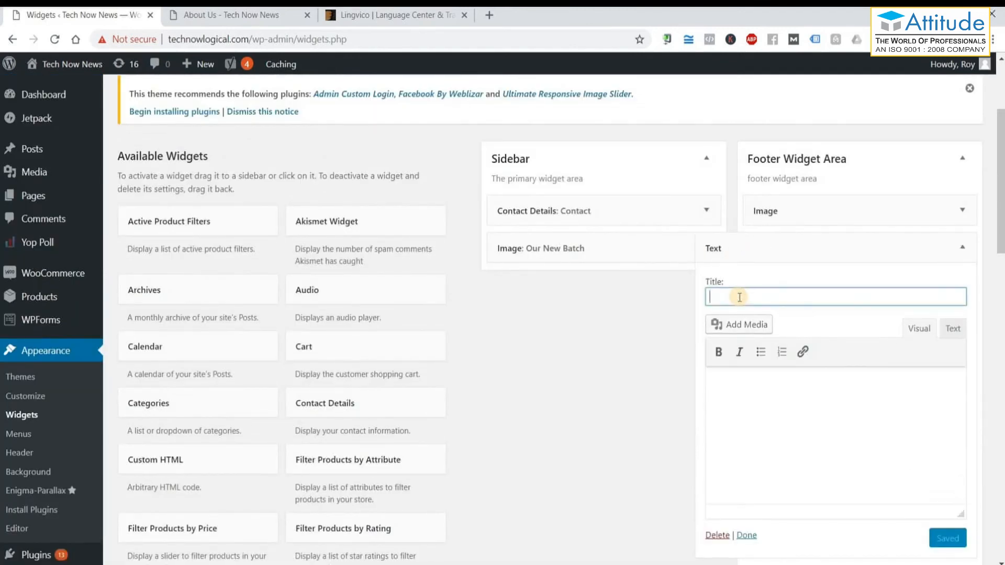
pyautogui.write('Who We ar')
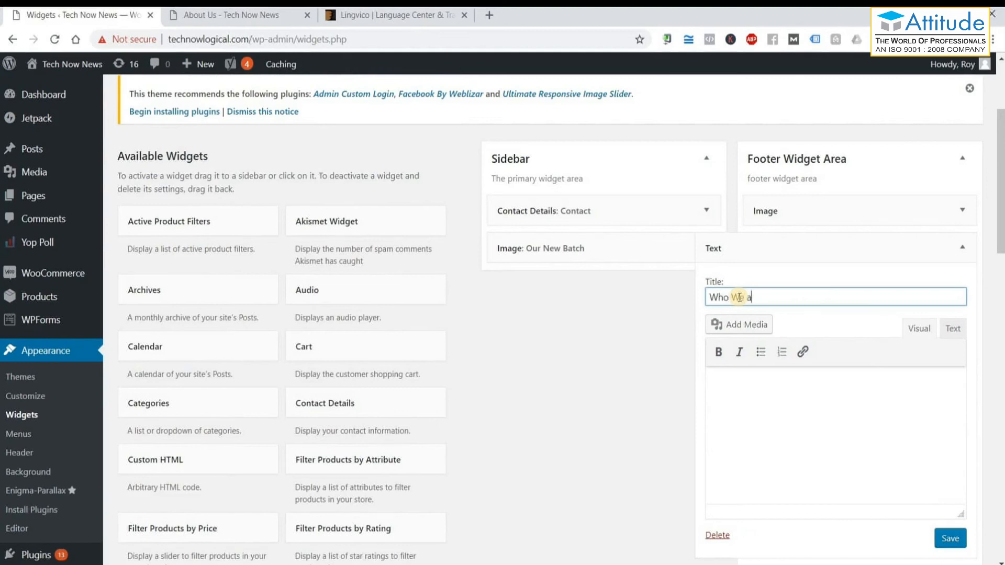
pyautogui.press('BackSpace')
pyautogui.press('BackSpace')
pyautogui.press('BackSpace')
pyautogui.press('BackSpace')
pyautogui.press('BackSpace')
# Finish the 'Who we are' title and paste the Lingvico description from ThemeForest into its body.
pyautogui.write('we are')
pyautogui.click(845, 444)
pyautogui.hotkey('ctrl', '3')
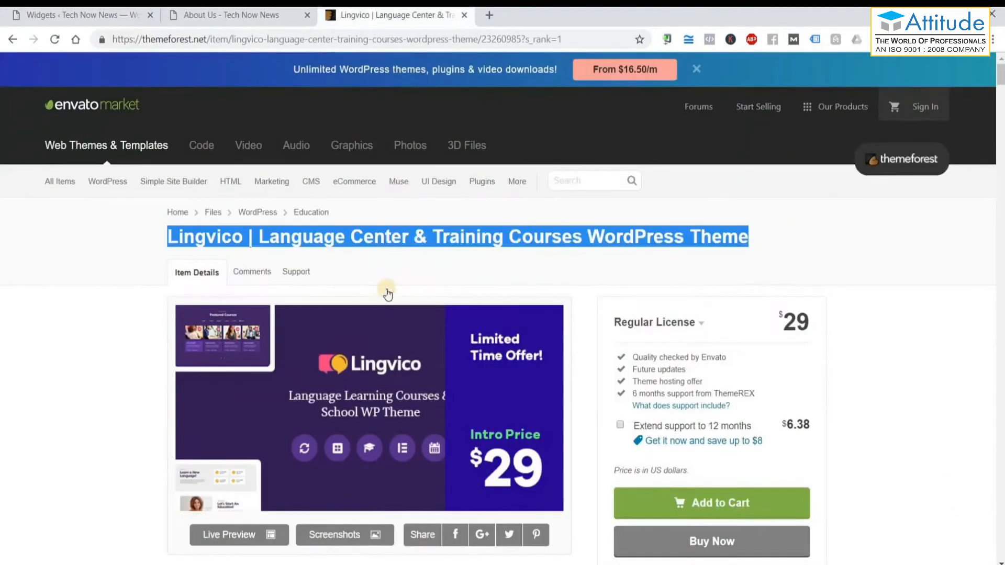
pyautogui.scroll(-8, 78, 303)
pyautogui.scroll(-4, 162, 287)
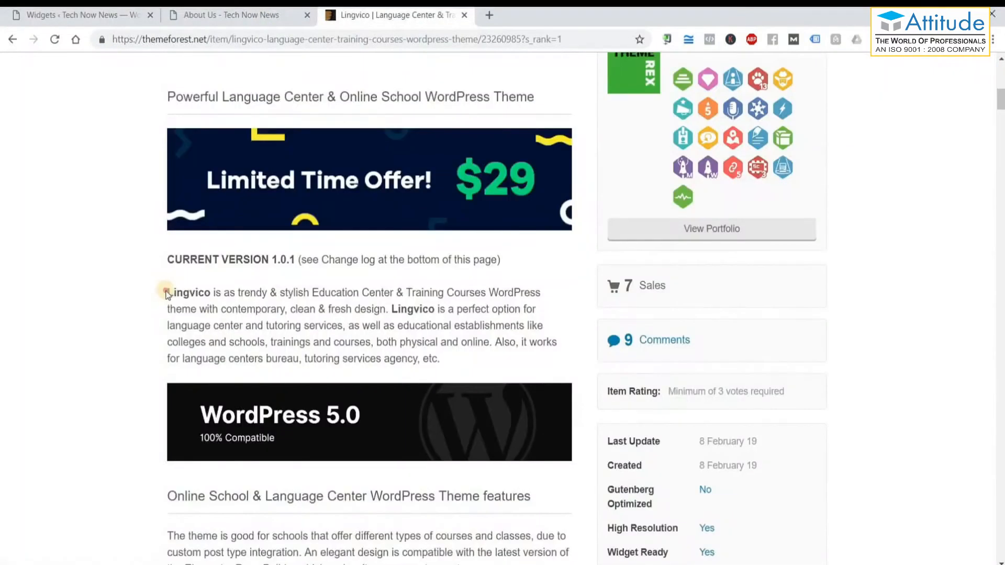
pyautogui.moveTo(424, 340); pyautogui.dragTo(171, 288)
pyautogui.click(439, 359)
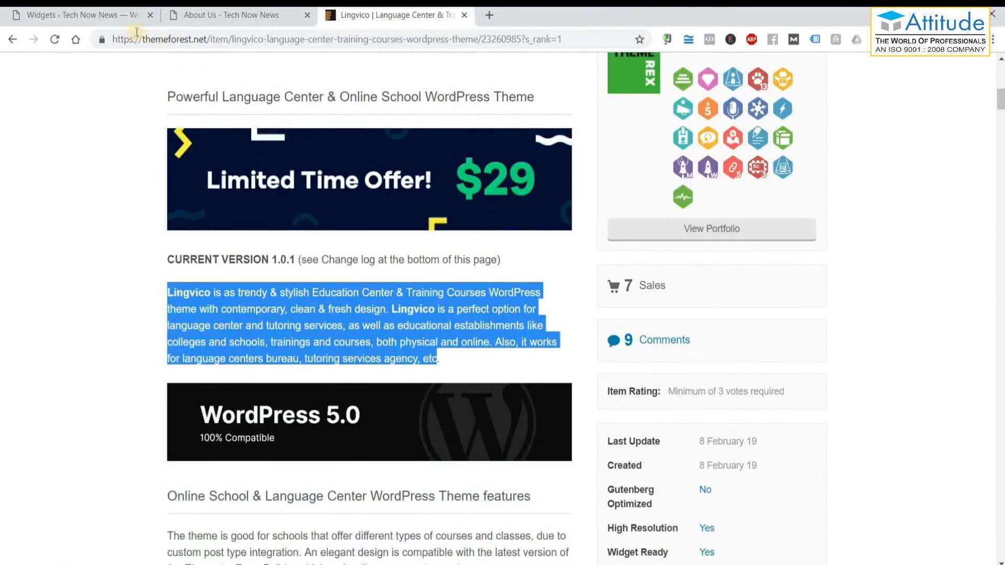
pyautogui.click(78, 15)
pyautogui.write('Lingvico is as trendy & stylish Education Center & Training Courses WordPress theme with contemporary, clean & fresh design. Lingvico is a perfect option for language center and tutoring services, as well as educational establishments like colleges and schools, trainings and courses, both physical and online. Also, it works for language centers bureau, tutoring services agency, etc')
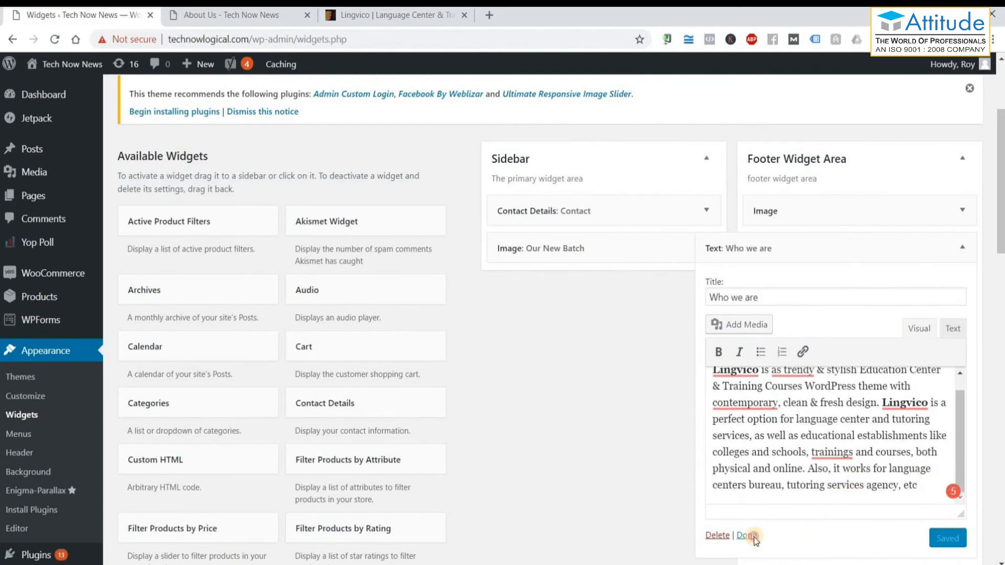
# Collapse the finished 'Who we are' Text widget, reload the About Us page to check the footer, then return to Widgets.
pyautogui.click(746, 535)
pyautogui.click(254, 21)
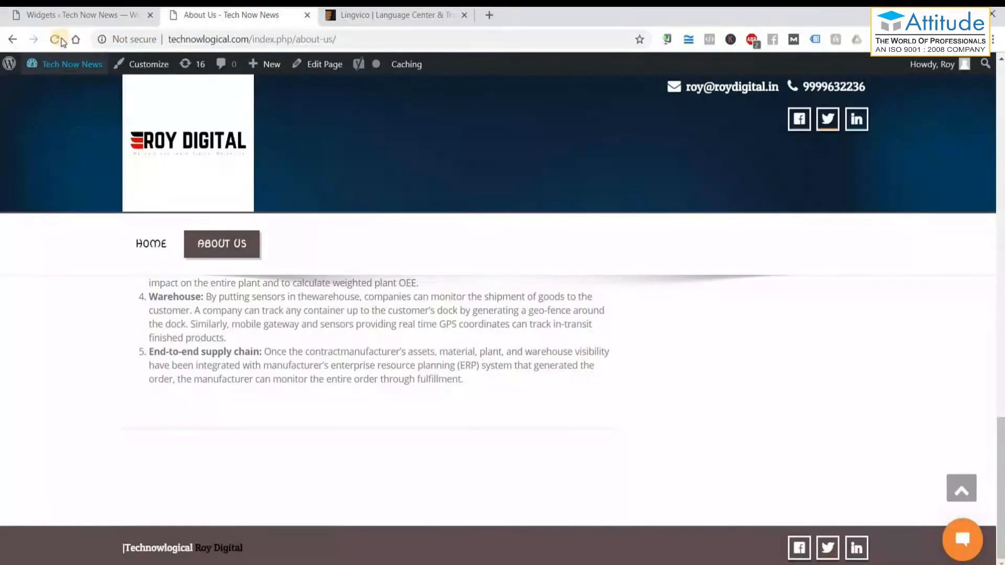
pyautogui.click(54, 40)
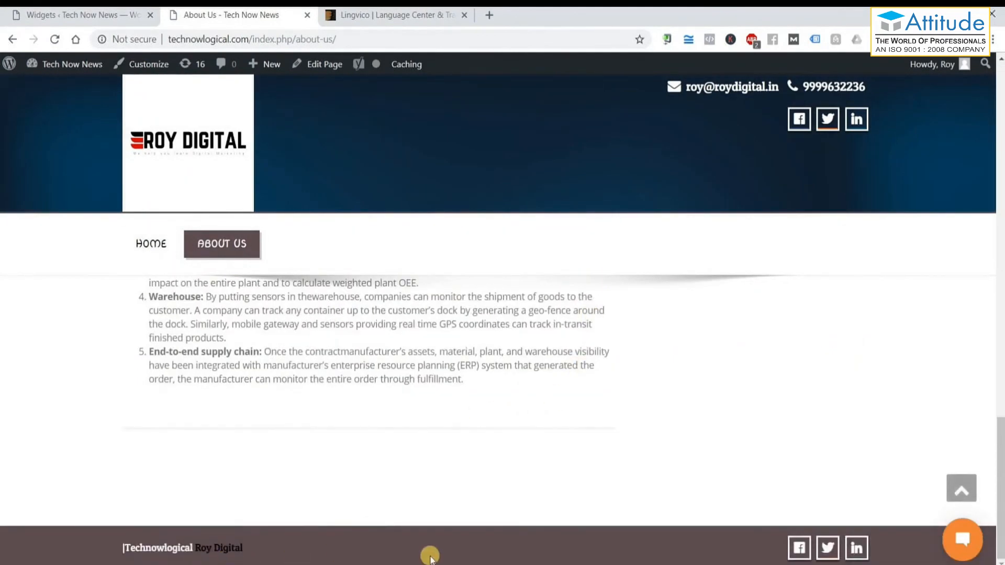
pyautogui.click(75, 17)
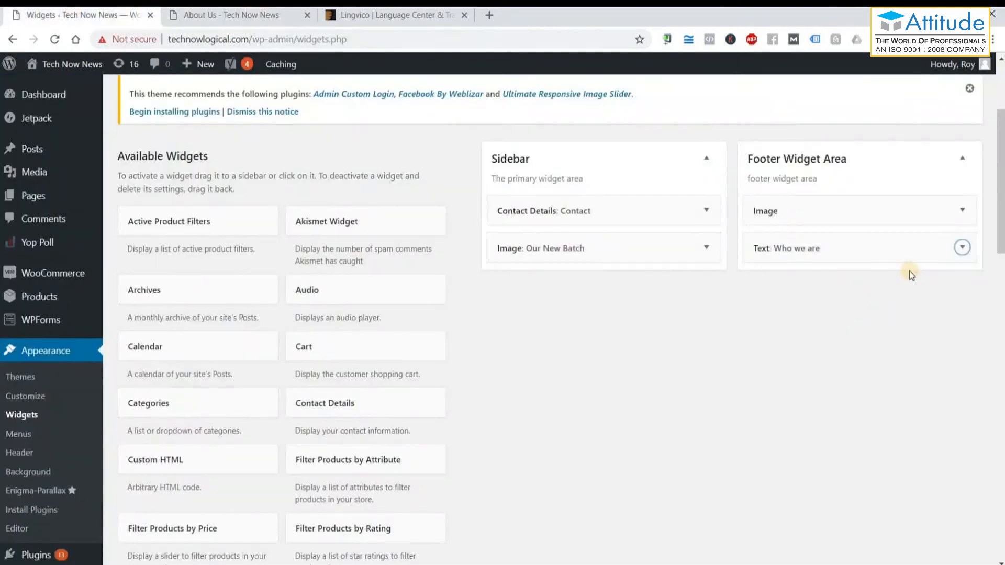
pyautogui.click(962, 210)
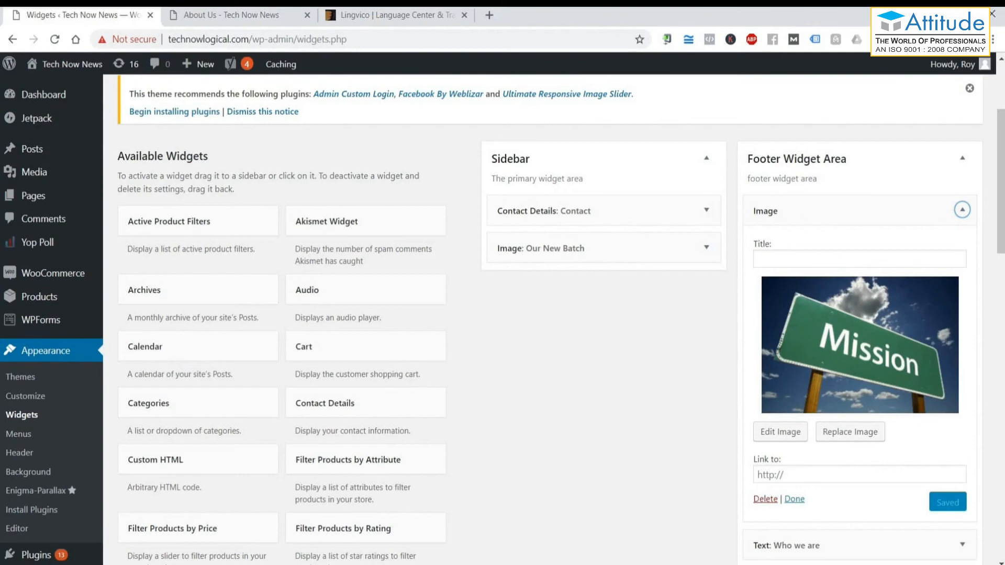
pyautogui.hotkey('ctrl', 'Tab')
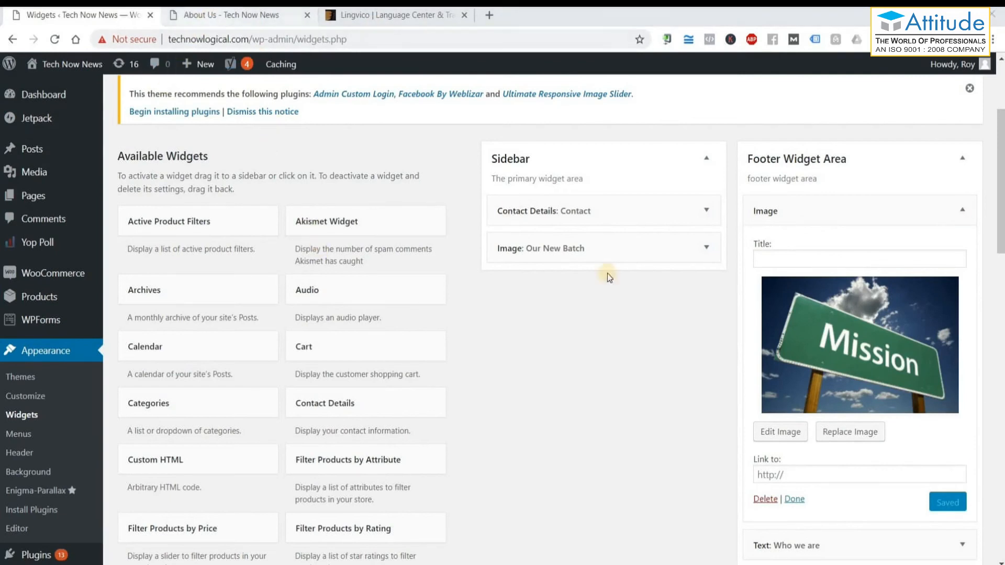
pyautogui.scroll(8, 654, 326)
pyautogui.scroll(-8, 653, 326)
pyautogui.click(55, 40)
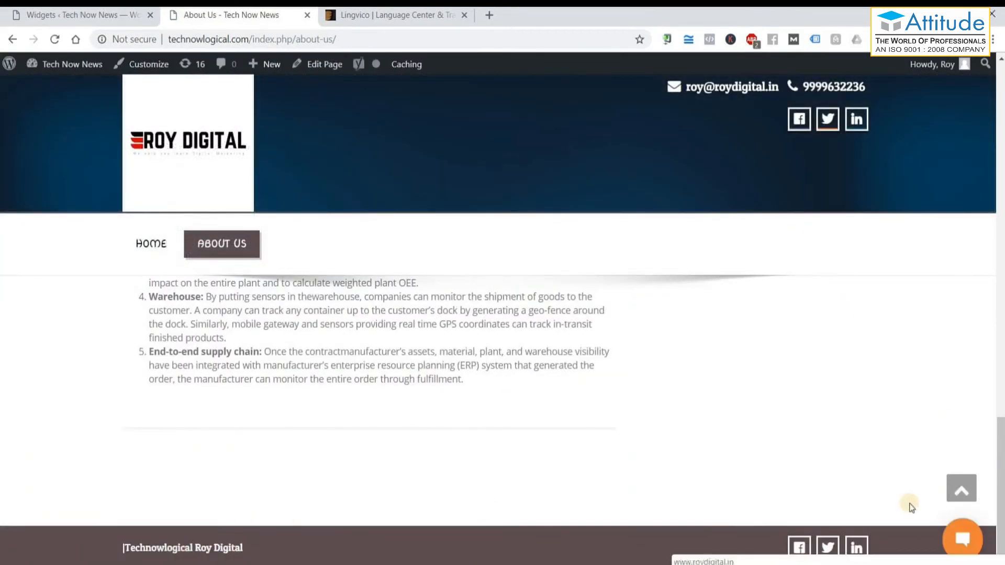
pyautogui.scroll(10, 501, 427)
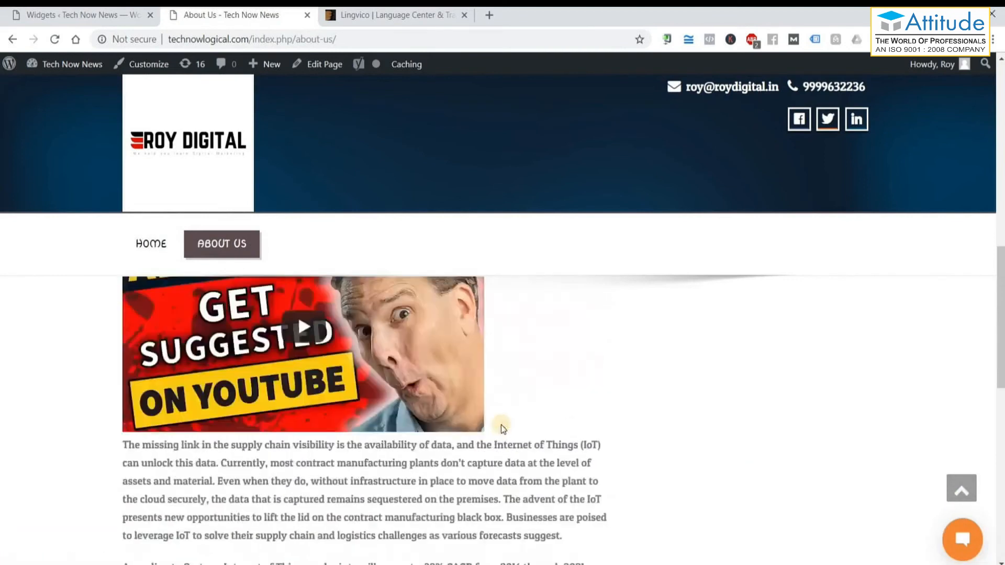
pyautogui.scroll(4, 501, 425)
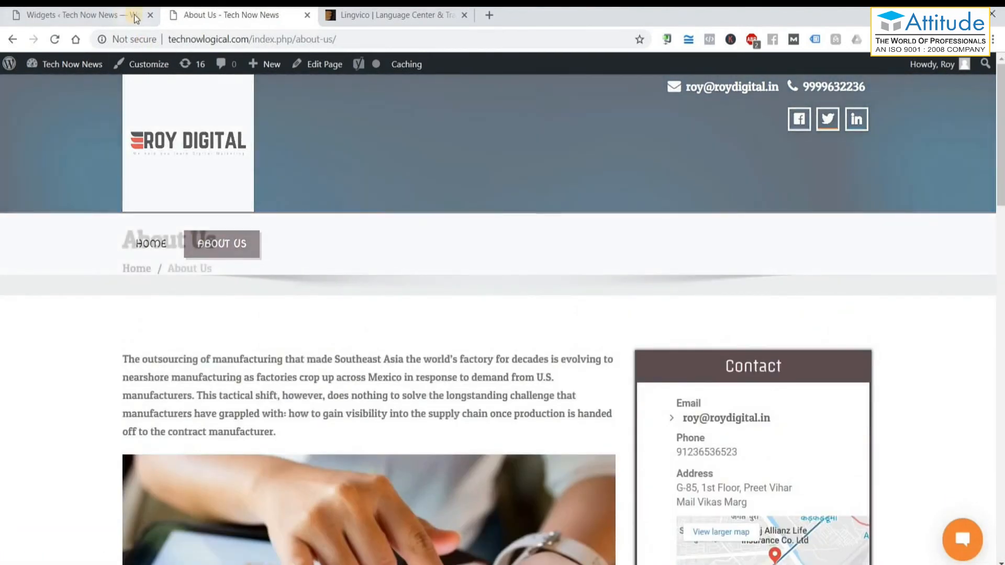
pyautogui.scroll(-15, 641, 296)
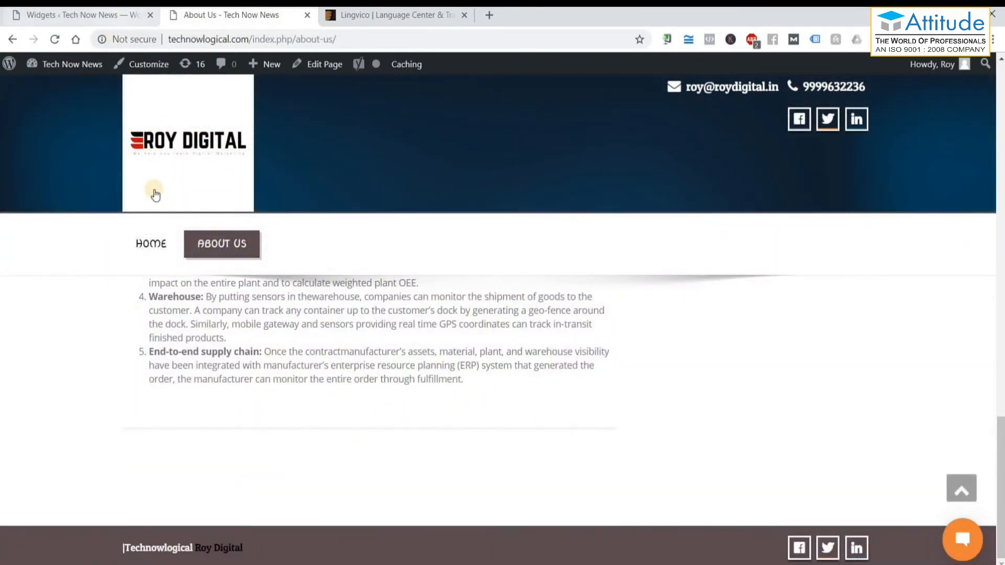
pyautogui.click(153, 245)
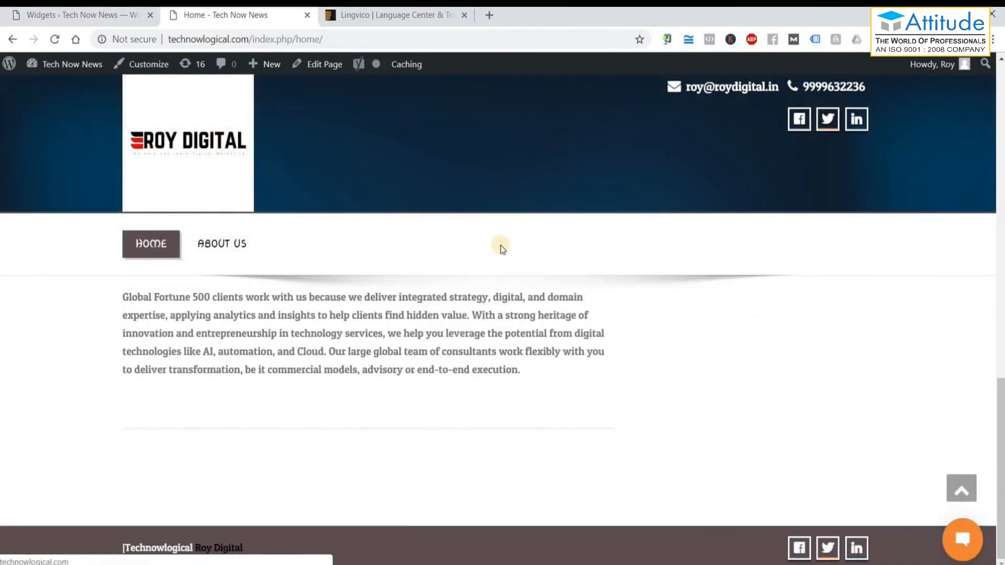
pyautogui.click(90, 12)
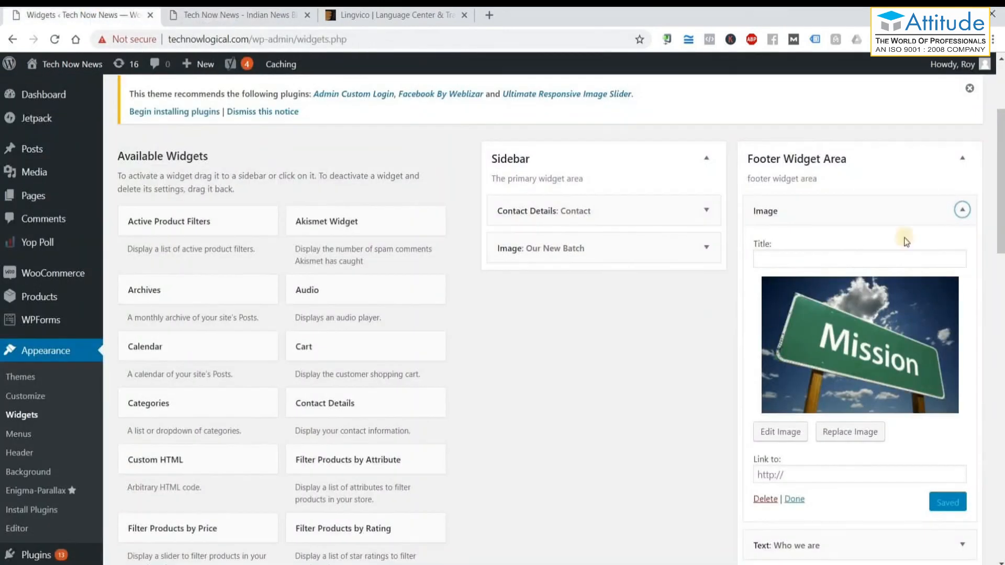
pyautogui.click(962, 209)
pyautogui.click(263, 19)
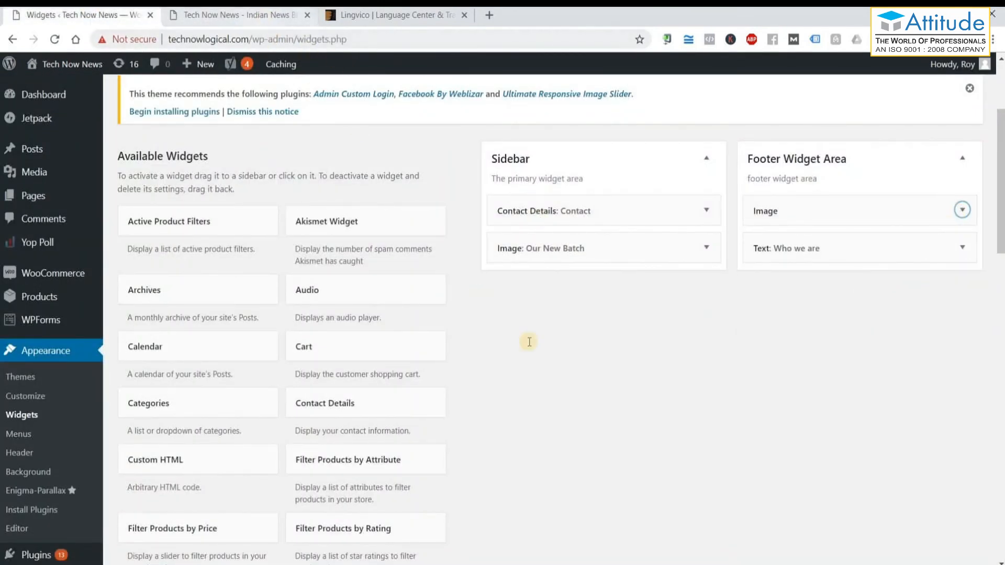
pyautogui.scroll(-15, 530, 352)
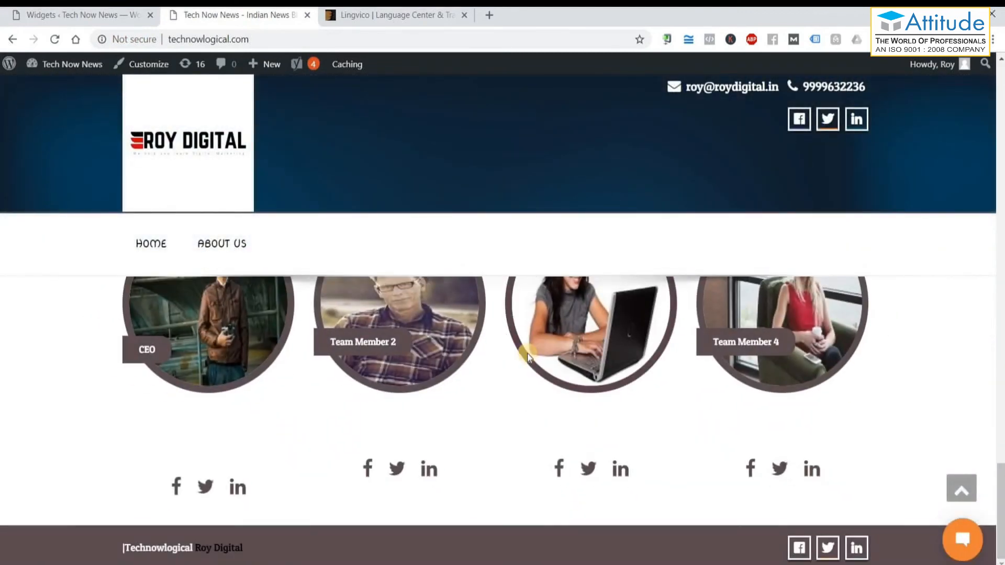
pyautogui.click(54, 14)
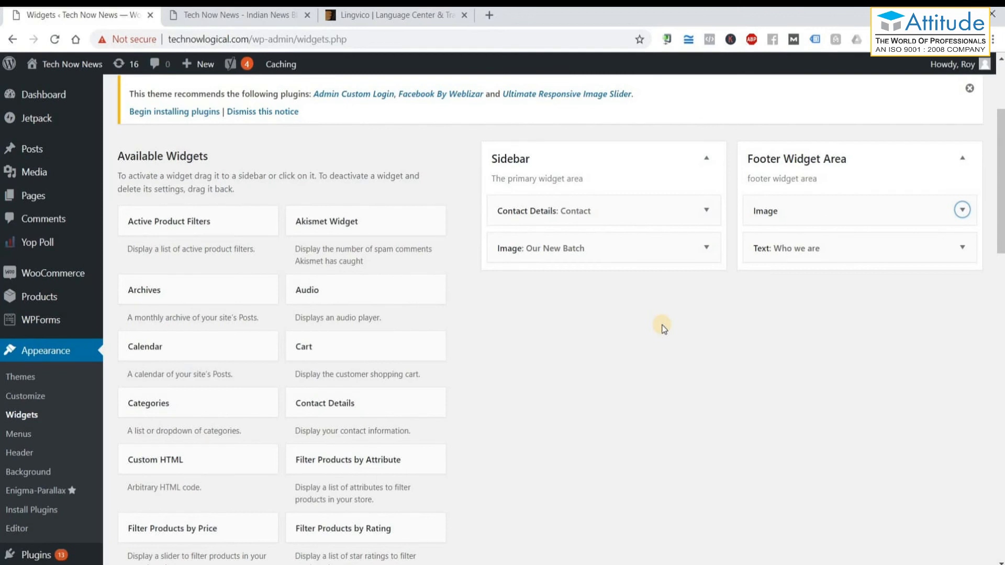
# Bring the Notepad notes forward and highlight the '2.Widgets' and '3.Backup' lines.
pyautogui.hotkey('alt', 'Tab')
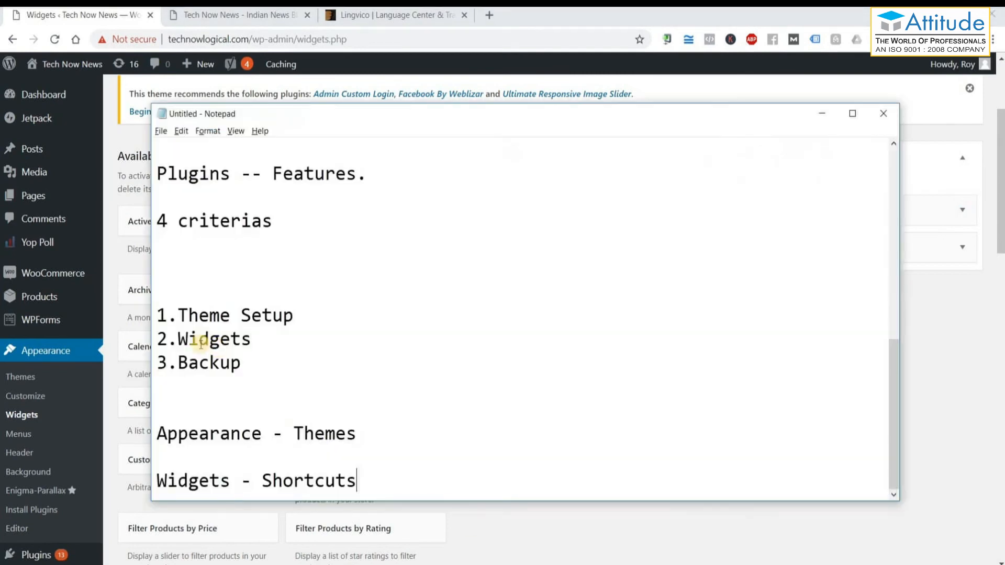
pyautogui.doubleClick(224, 343)
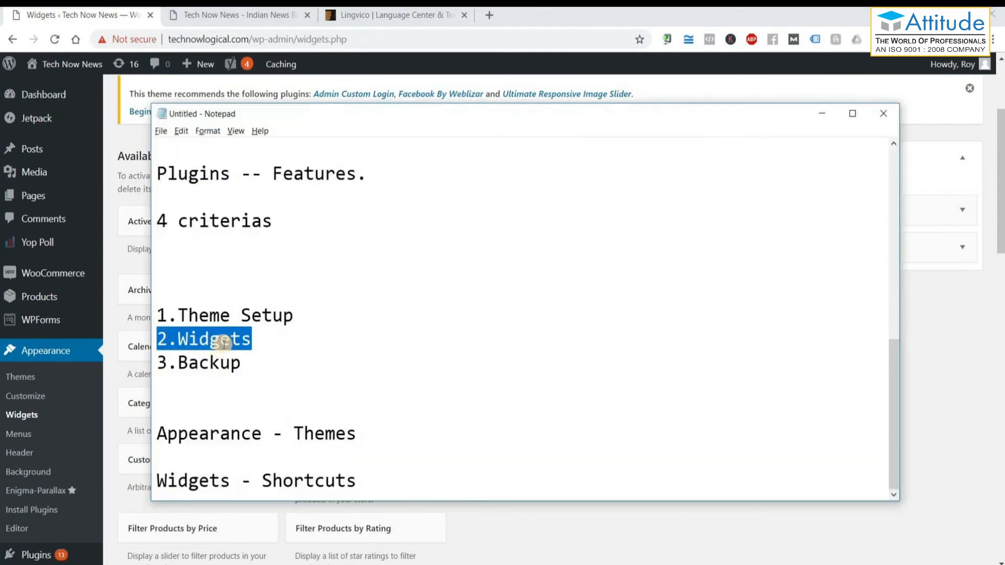
pyautogui.doubleClick(224, 360)
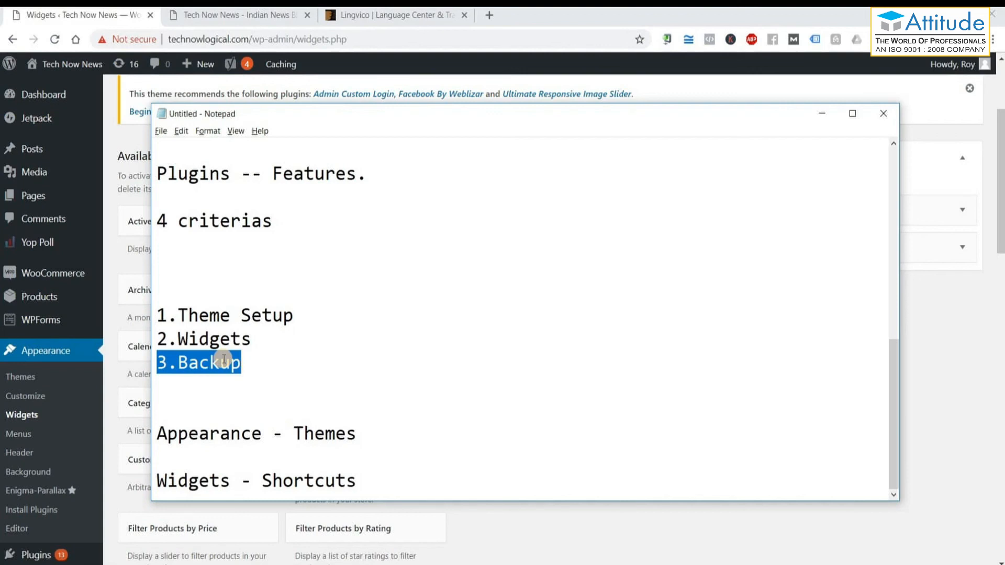
# Add the line 'Backup - Mannual' below 'Widgets - Shortcuts' in the notes, then minimize Notepad.
pyautogui.click(374, 482)
pyautogui.press('Return')
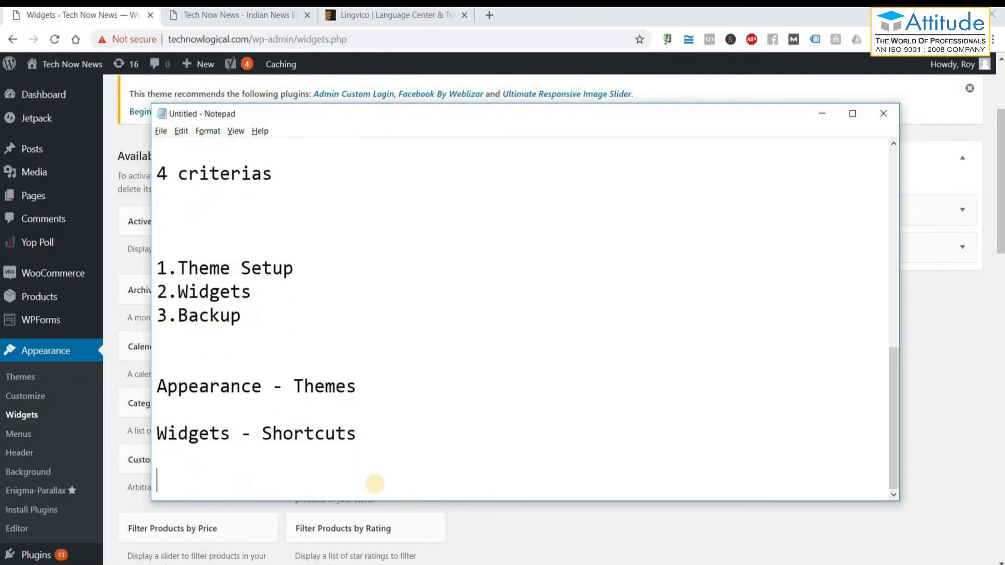
pyautogui.press('Return')
pyautogui.write('Bacj')
pyautogui.press('BackSpace')
pyautogui.write('kups')
pyautogui.press('BackSpace')
pyautogui.write('- Mannual')
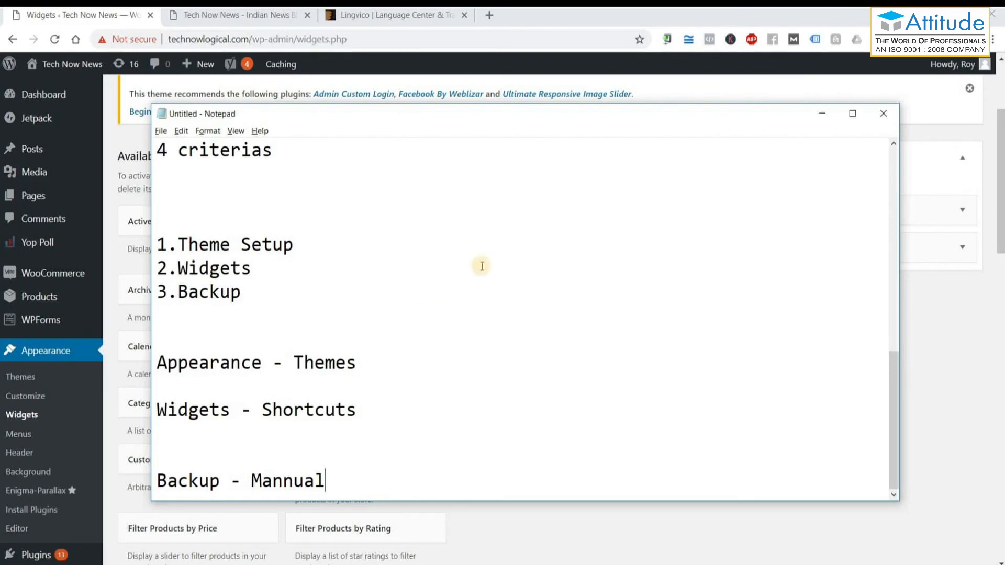
pyautogui.click(822, 114)
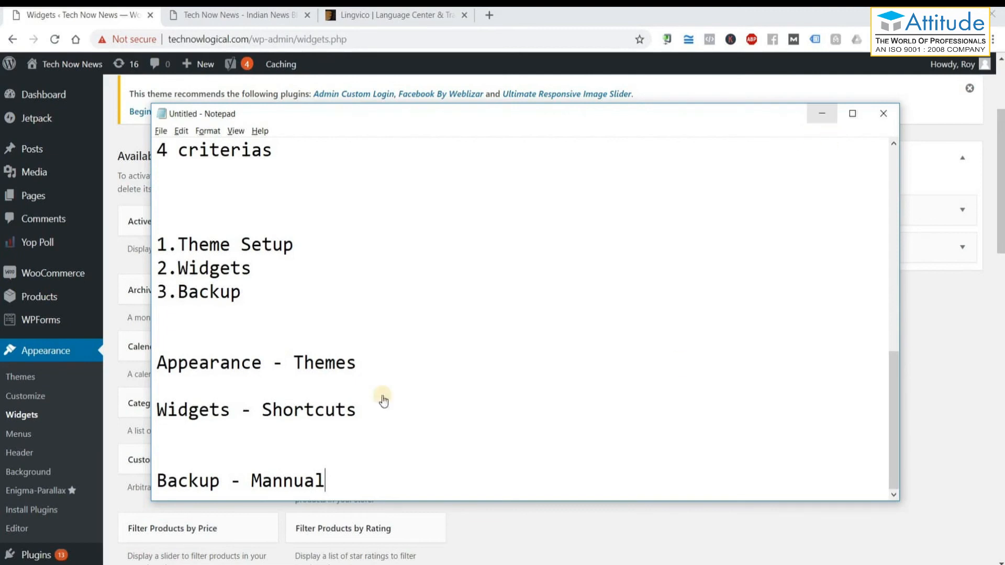
# Open the Tools › Export page and select All content as what to export.
pyautogui.scroll(-1, 60, 337)
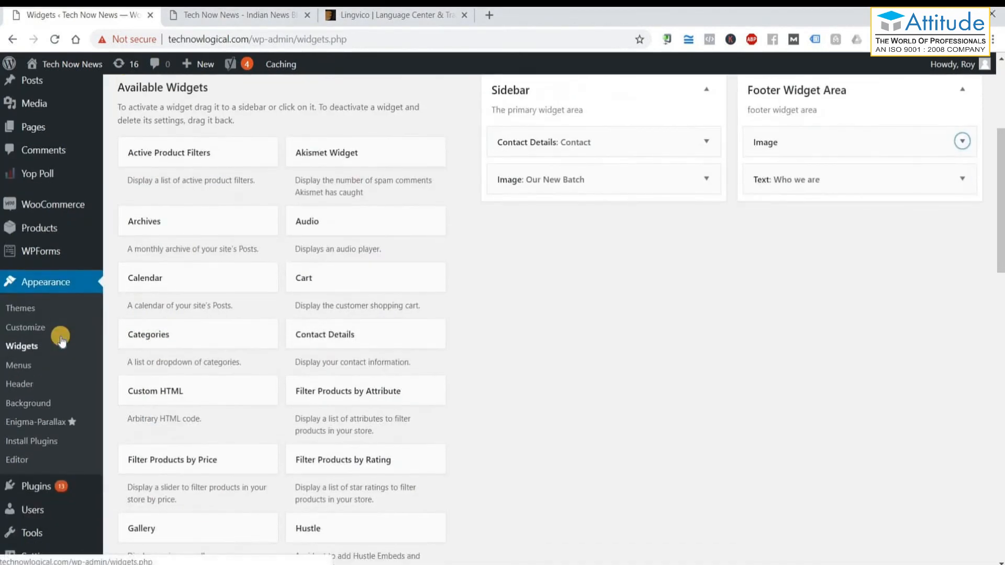
pyautogui.scroll(-2, 60, 337)
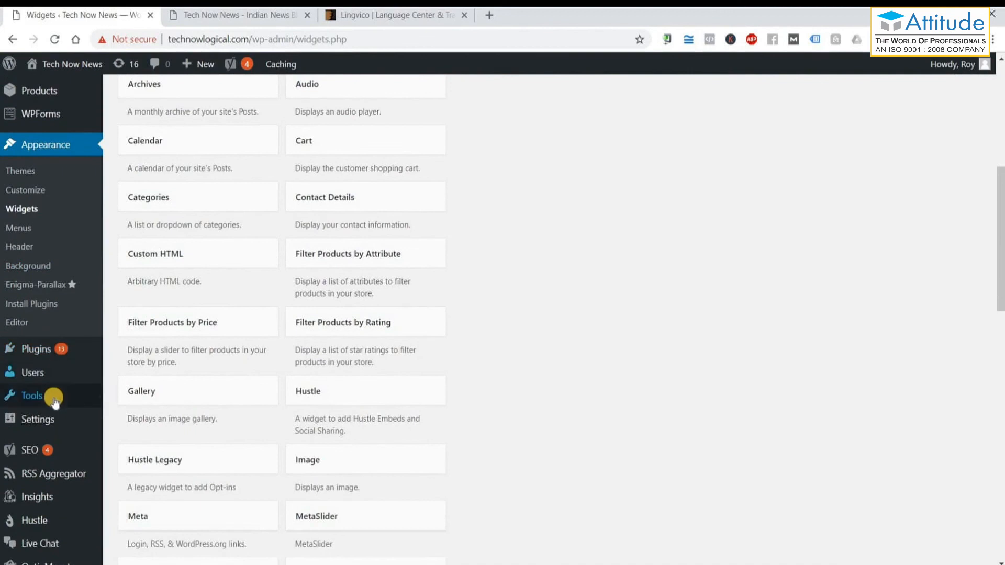
pyautogui.moveTo(55, 398)
pyautogui.click(129, 436)
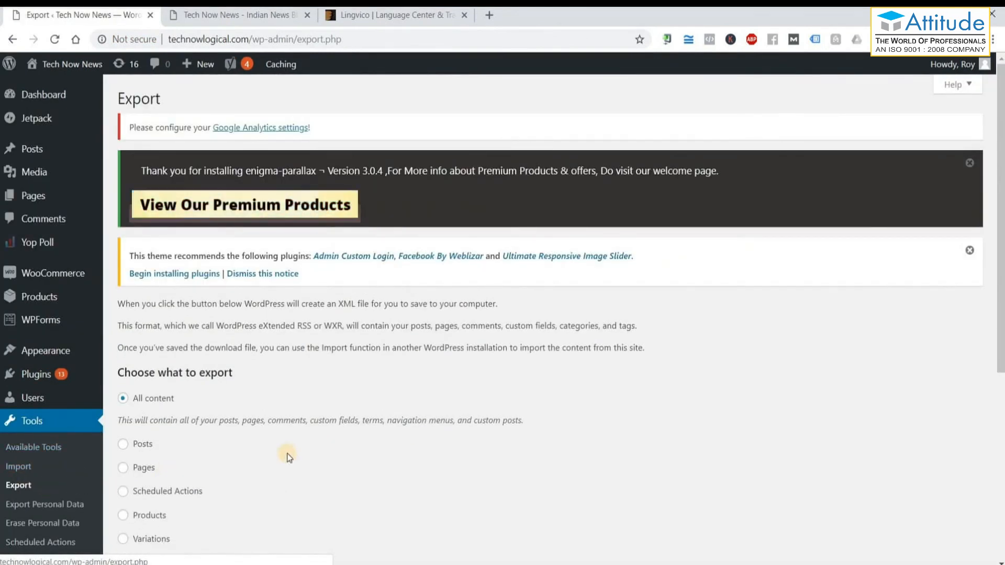
pyautogui.scroll(-1, 124, 338)
pyautogui.click(124, 335)
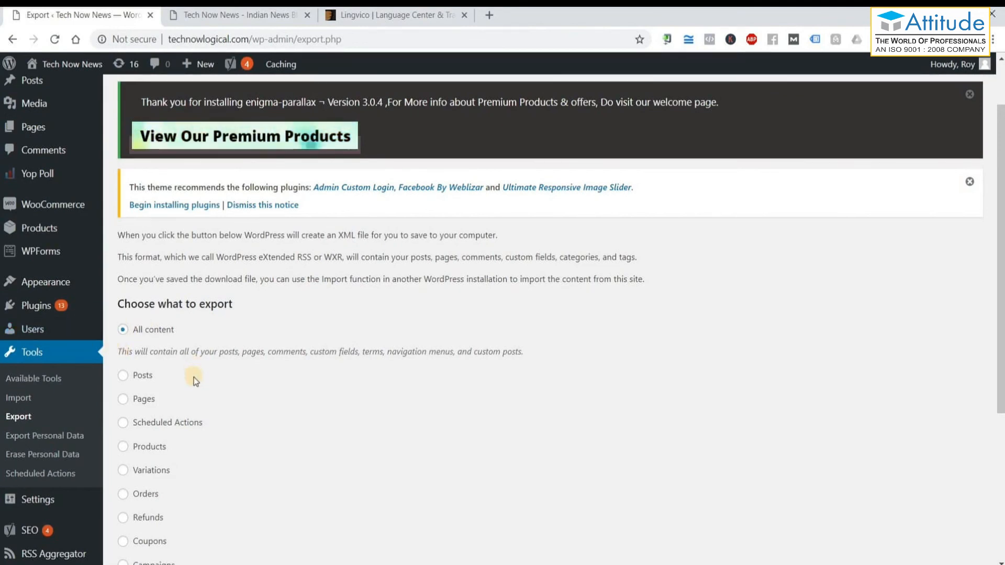
pyautogui.scroll(-5, 173, 471)
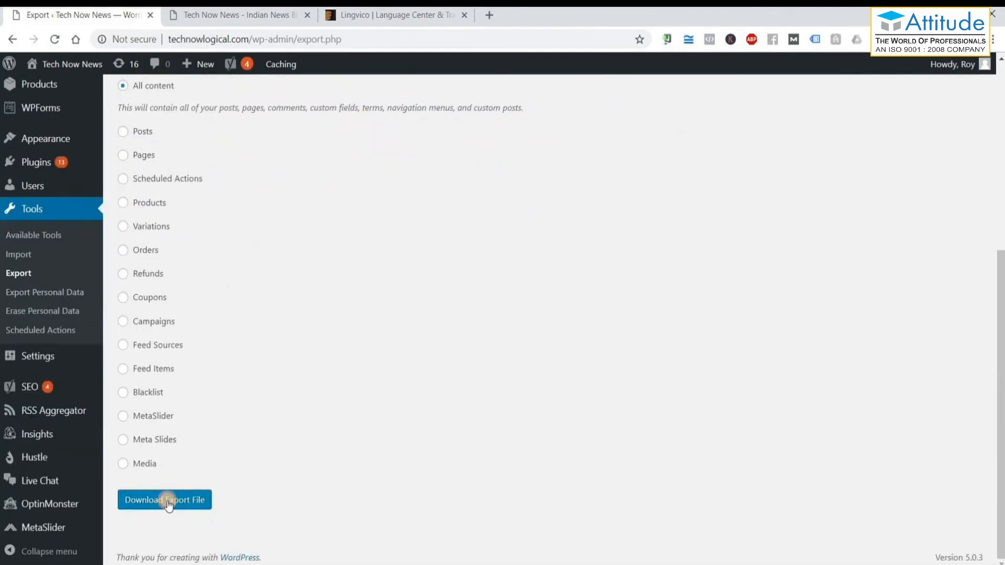
# Save the technonews.wordpress.2019-02-11 XML export to Downloads, review it in Notepad, then close it.
pyautogui.click(169, 503)
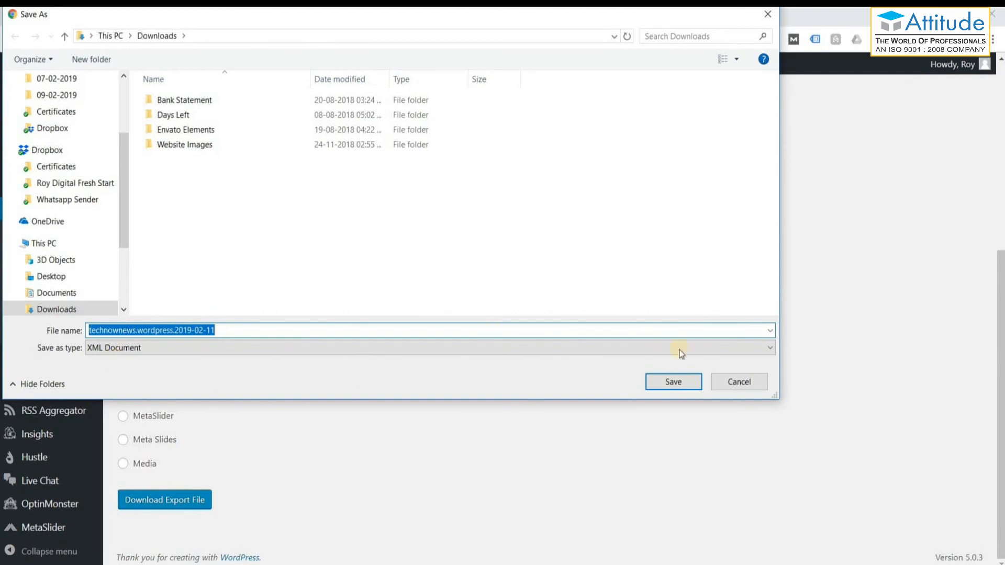
pyautogui.click(684, 380)
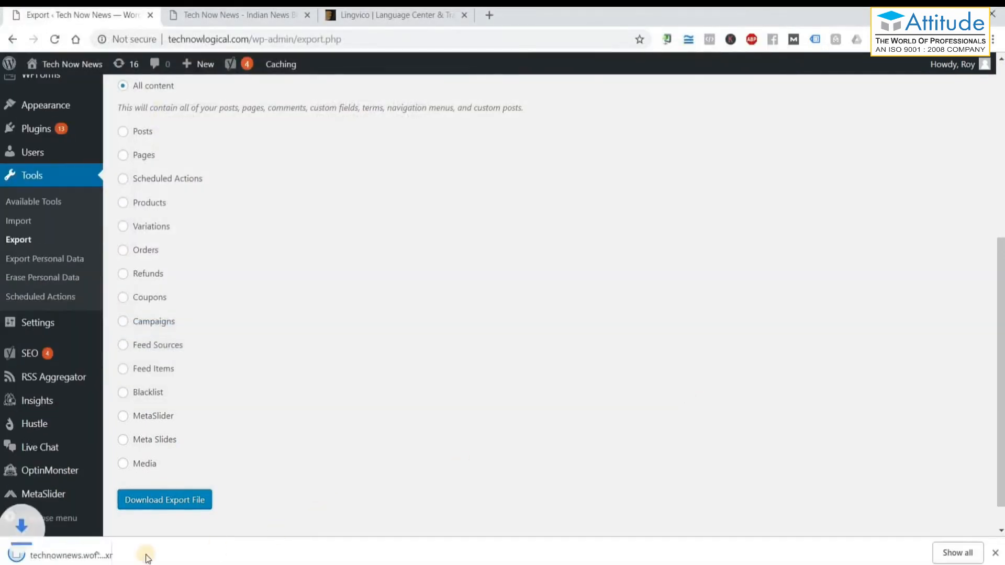
pyautogui.click(93, 558)
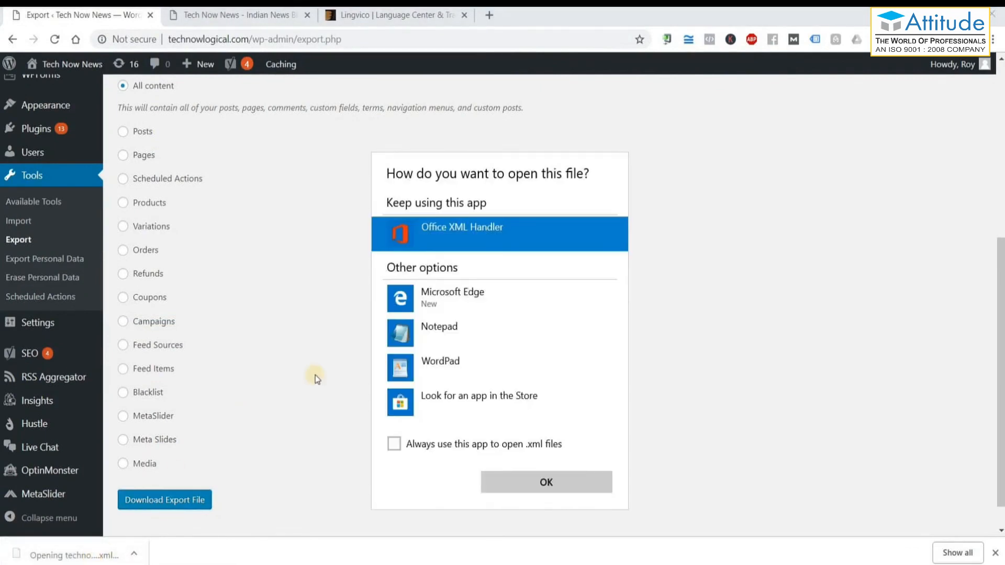
pyautogui.click(439, 332)
pyautogui.click(523, 482)
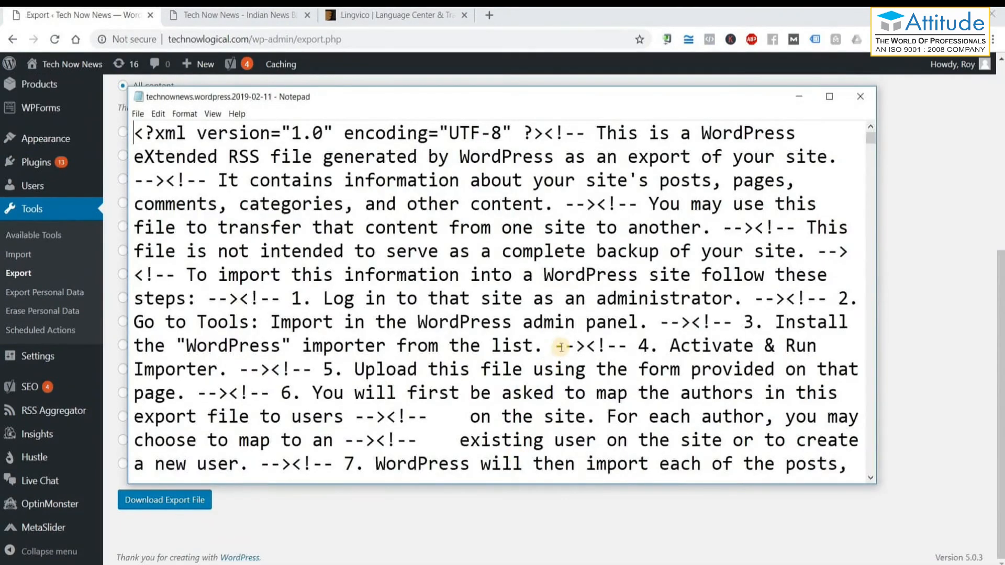
pyautogui.scroll(-15, 562, 349)
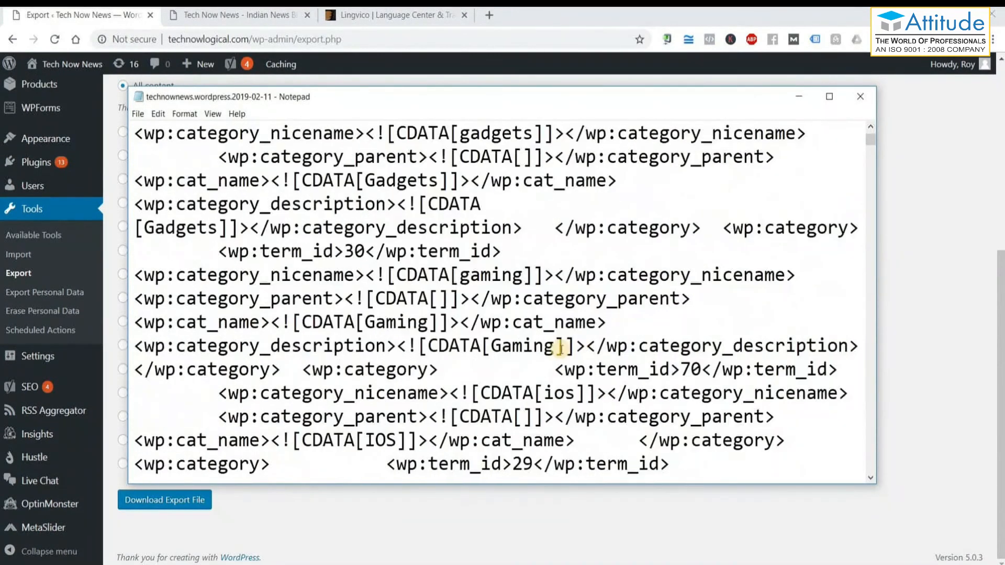
pyautogui.scroll(-15, 561, 349)
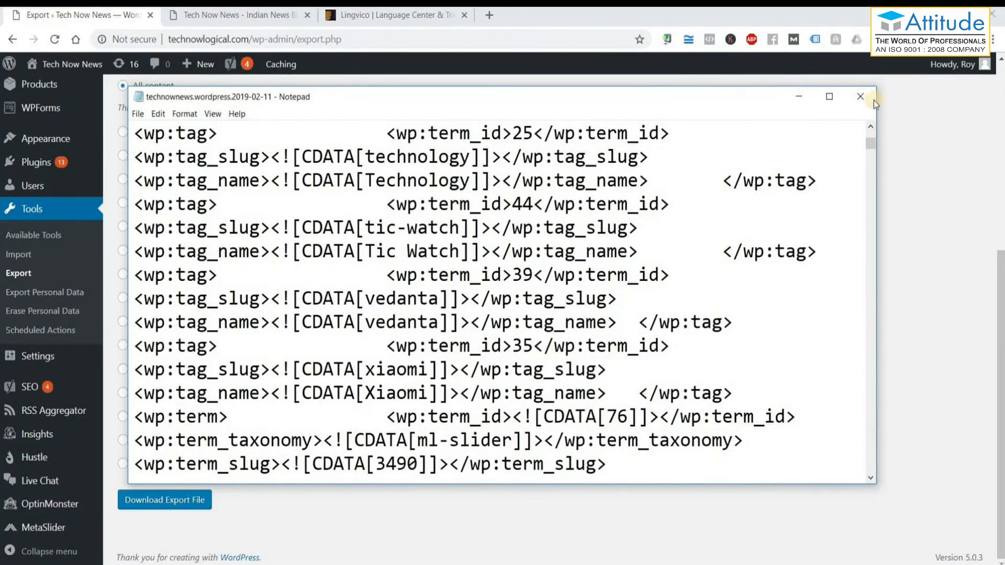
pyautogui.click(860, 96)
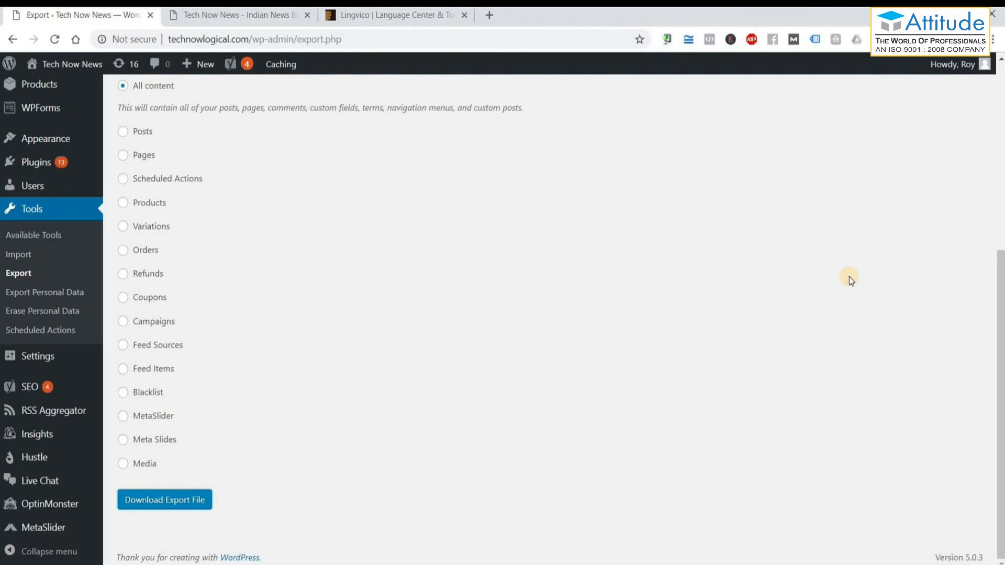
pyautogui.scroll(6, 497, 398)
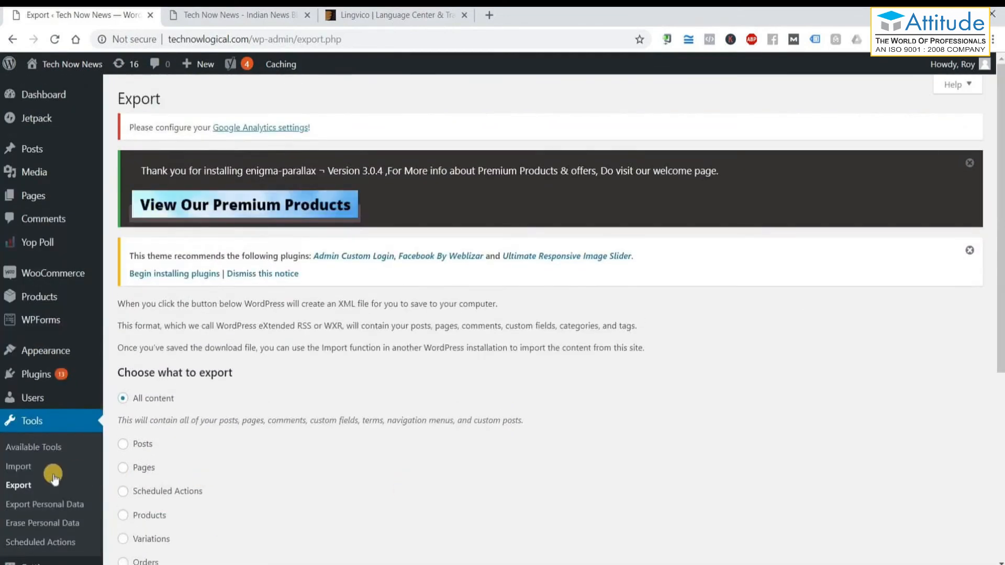
# Install the WordPress importer from Tools › Import and run it.
pyautogui.click(24, 468)
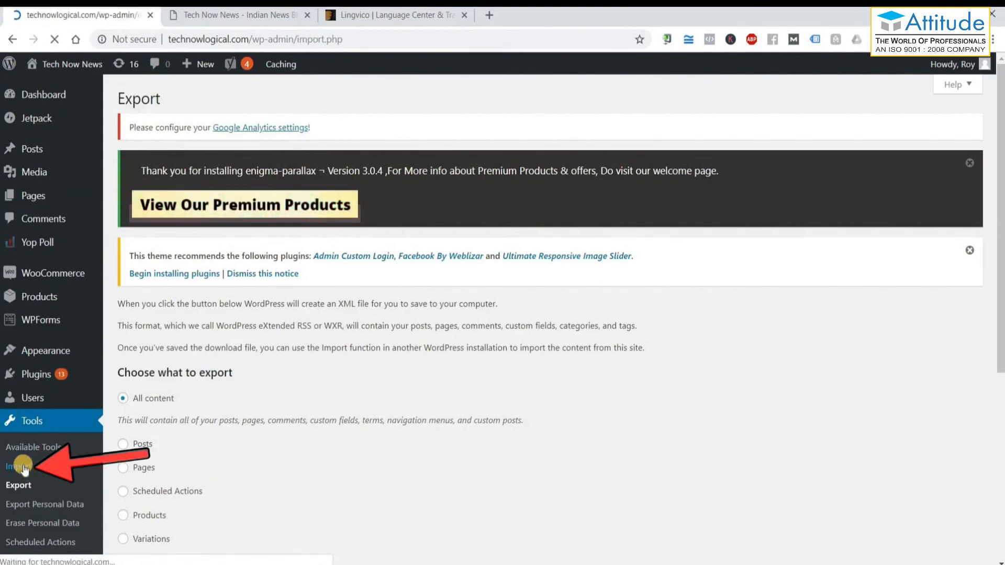
pyautogui.scroll(-5, 200, 441)
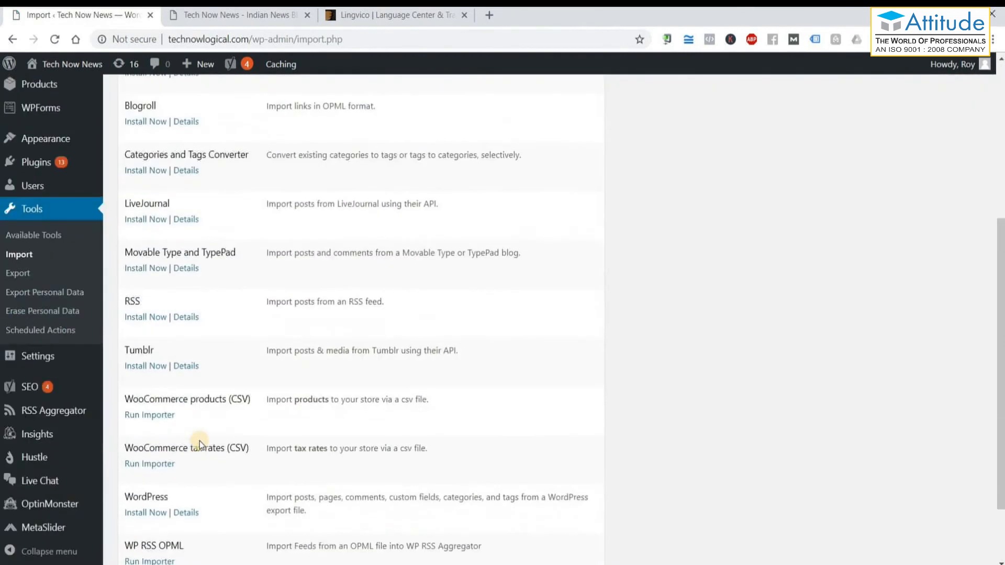
pyautogui.scroll(-1, 199, 445)
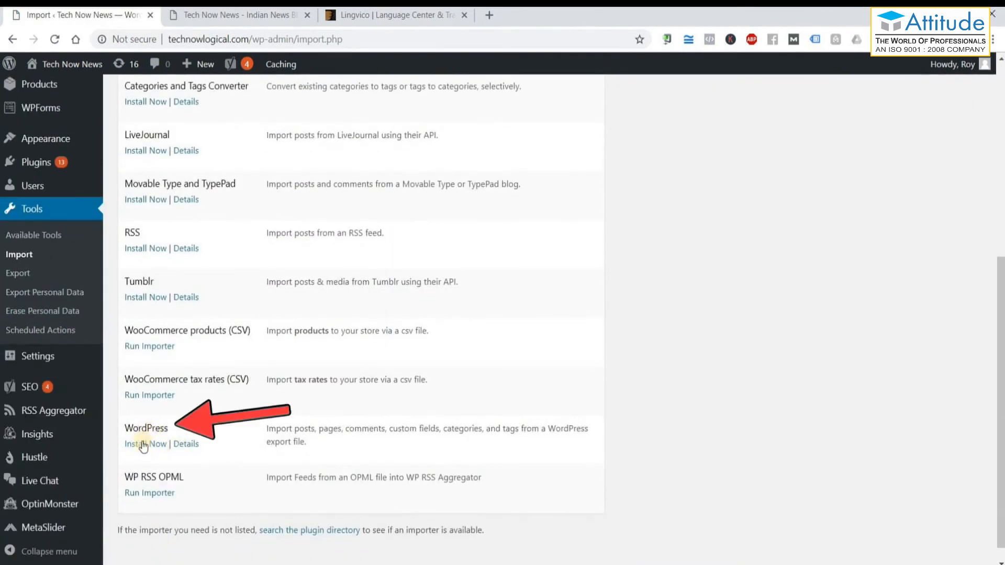
pyautogui.click(145, 445)
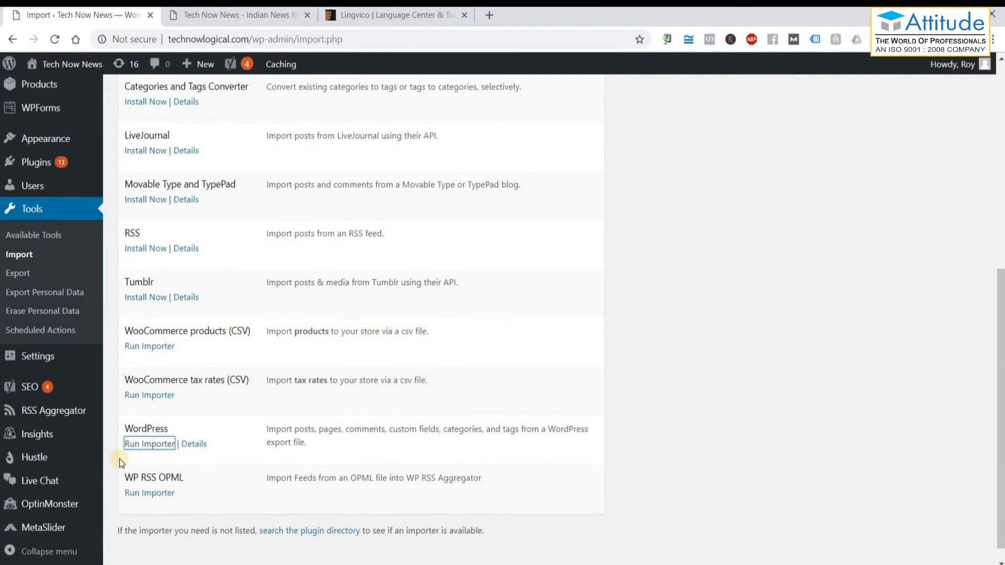
pyautogui.click(150, 446)
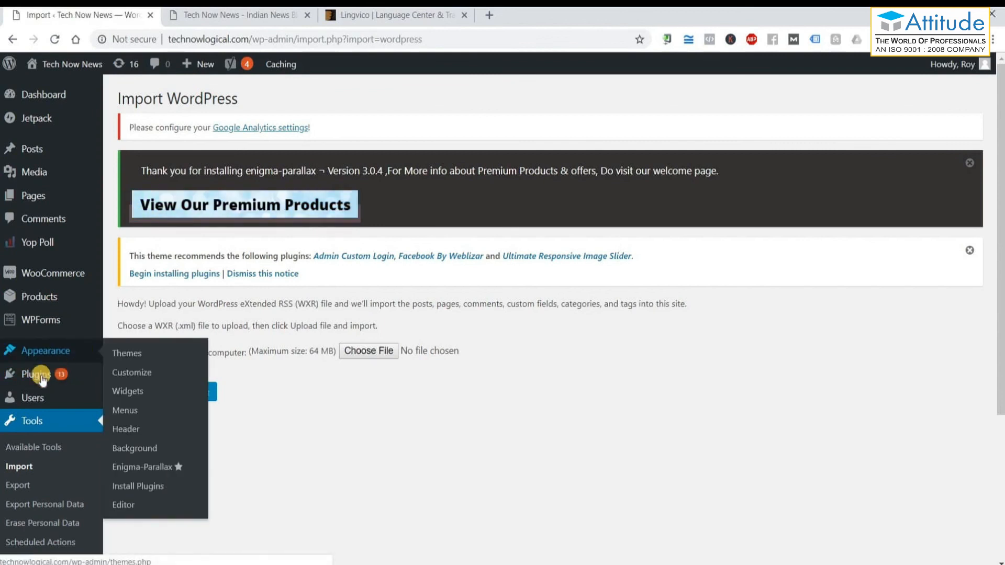
# Search the Add Plugins directory for 'backup'.
pyautogui.moveTo(43, 381)
pyautogui.click(129, 396)
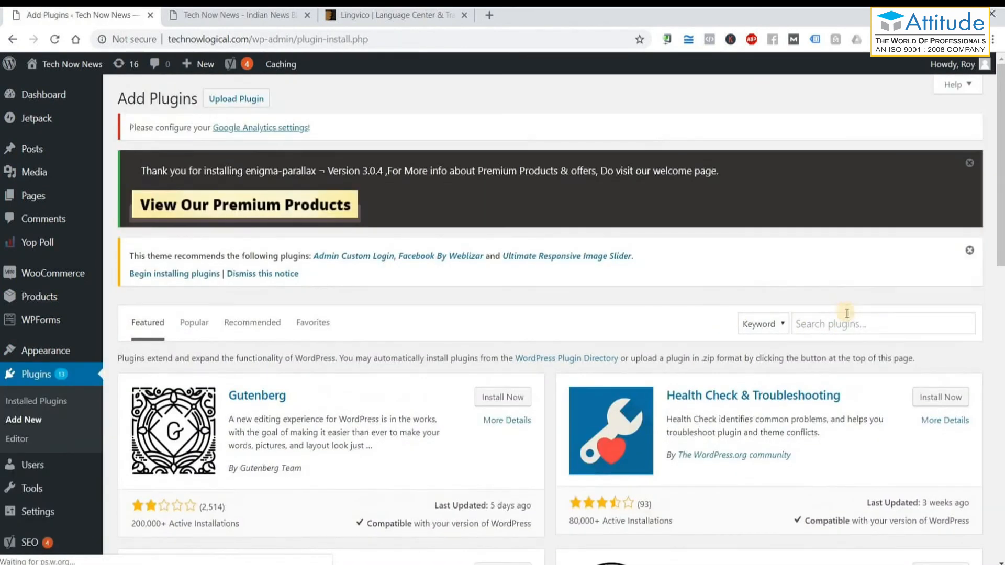
pyautogui.click(846, 314)
pyautogui.write('backup')
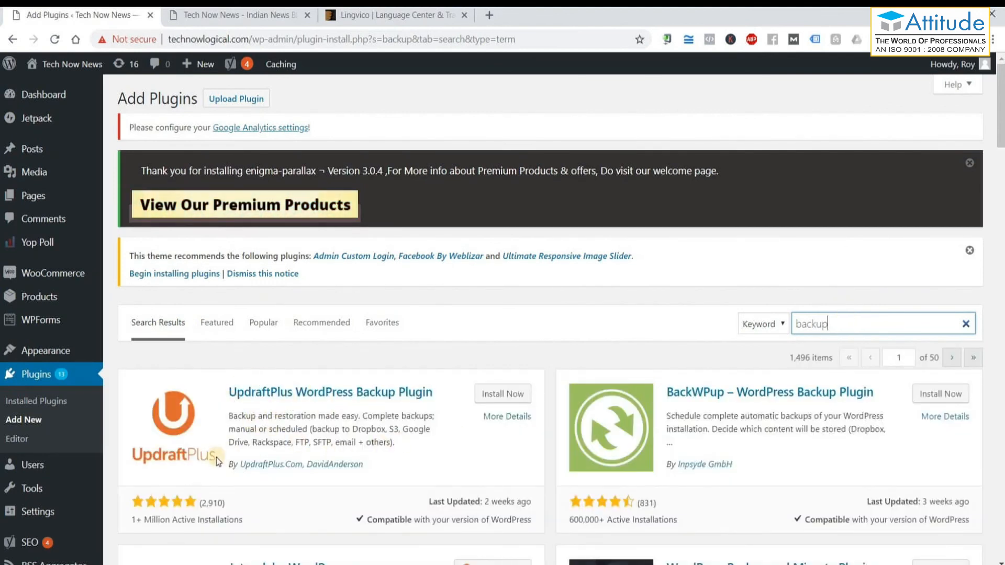
pyautogui.scroll(-1, 315, 428)
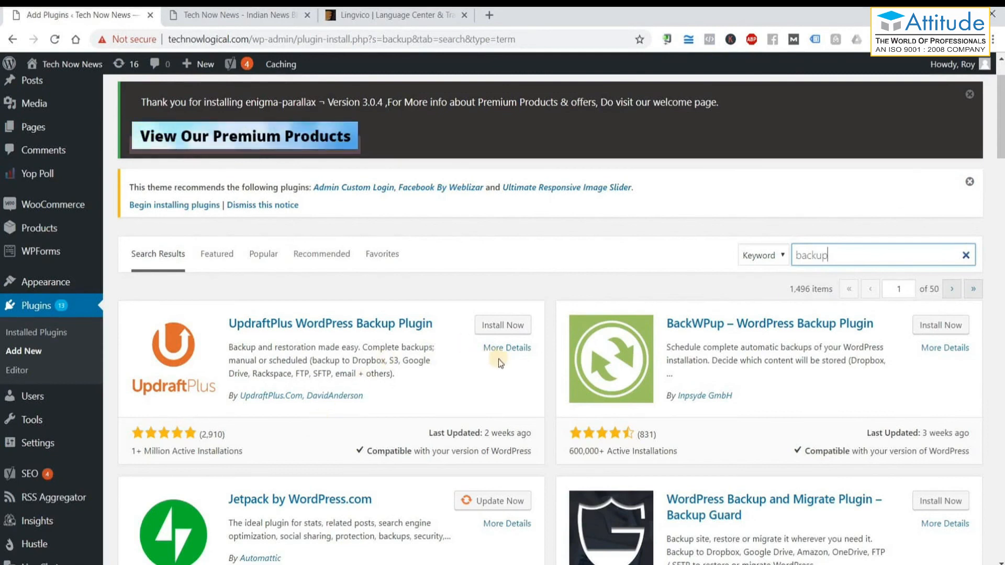
# Review UpdraftPlus's details and screenshots, close them, and bring the Notepad notes forward.
pyautogui.click(515, 349)
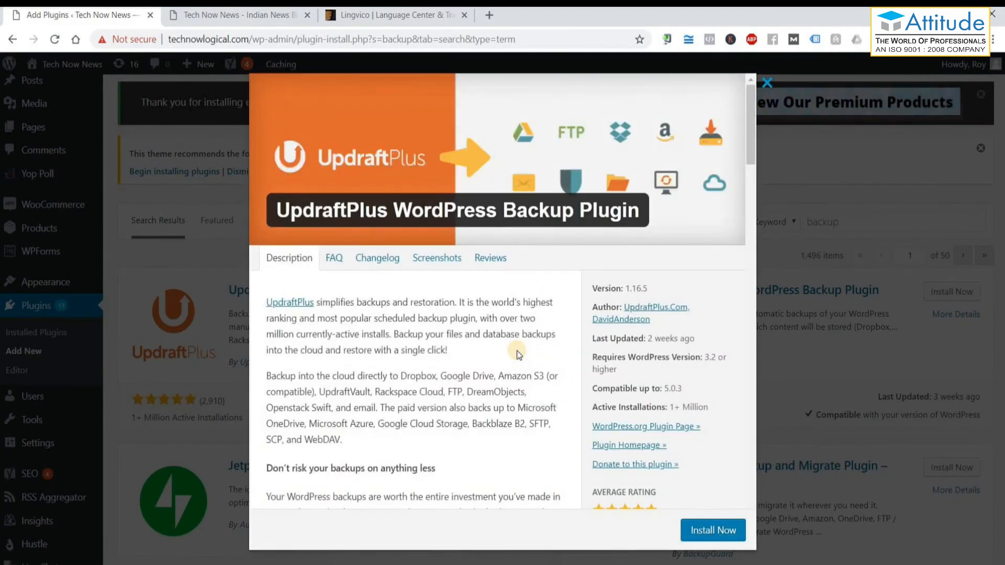
pyautogui.scroll(-7, 518, 354)
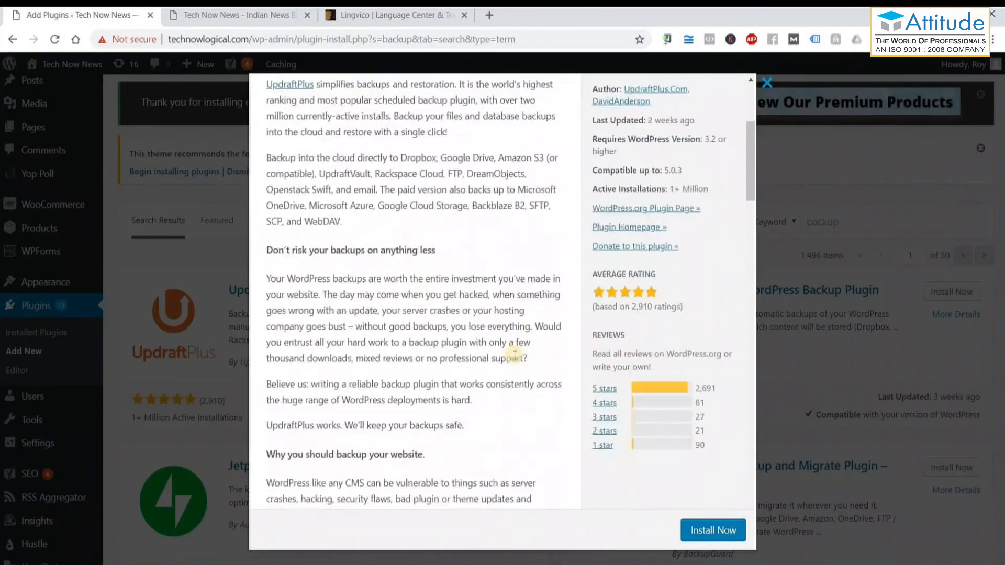
pyautogui.scroll(-15, 514, 355)
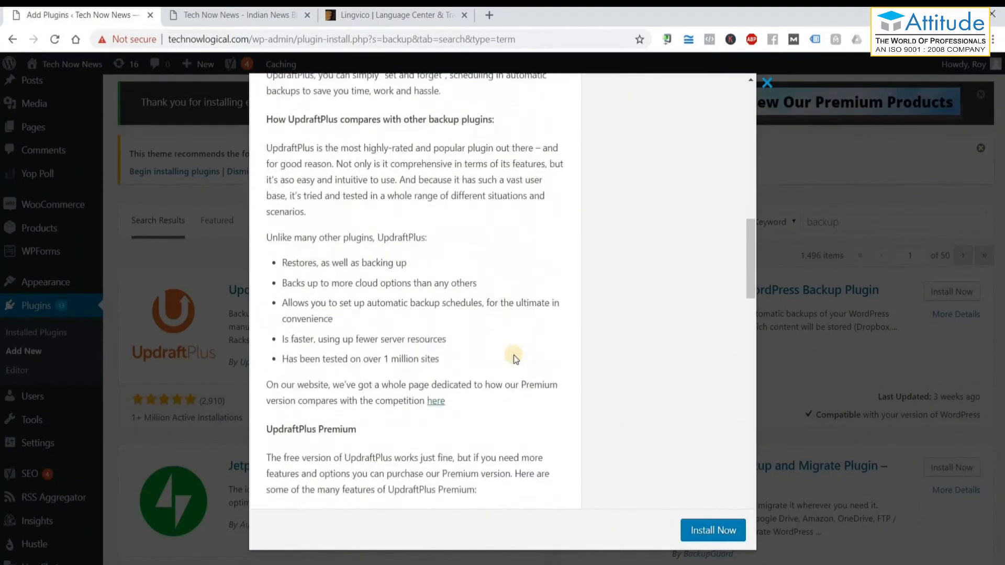
pyautogui.scroll(20, 513, 355)
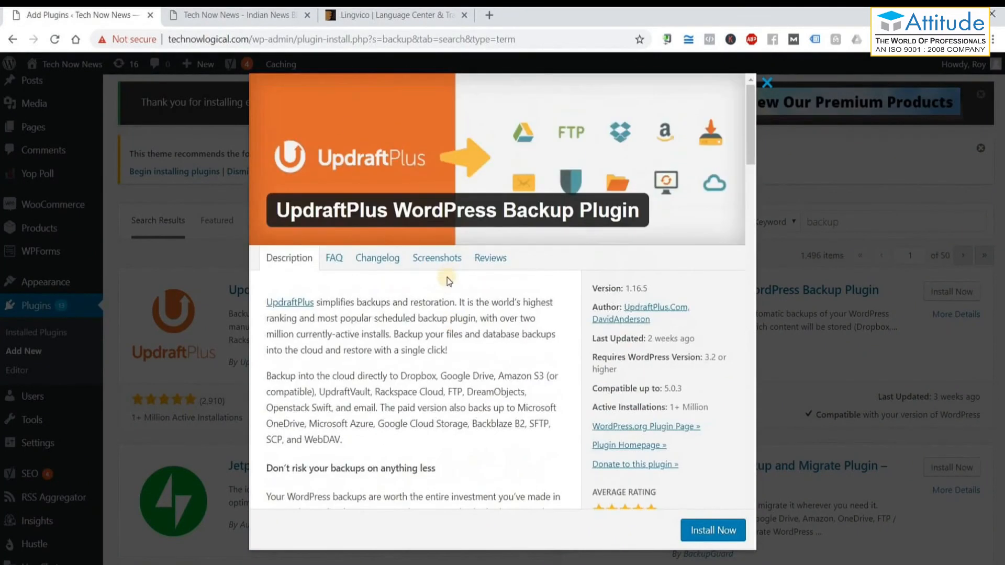
pyautogui.click(449, 258)
pyautogui.scroll(-8, 461, 317)
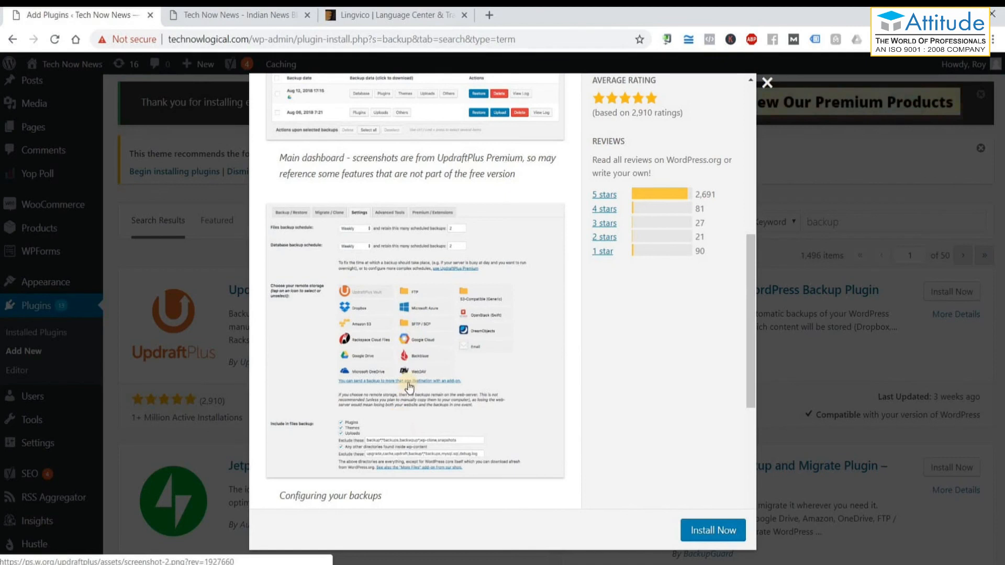
pyautogui.click(767, 82)
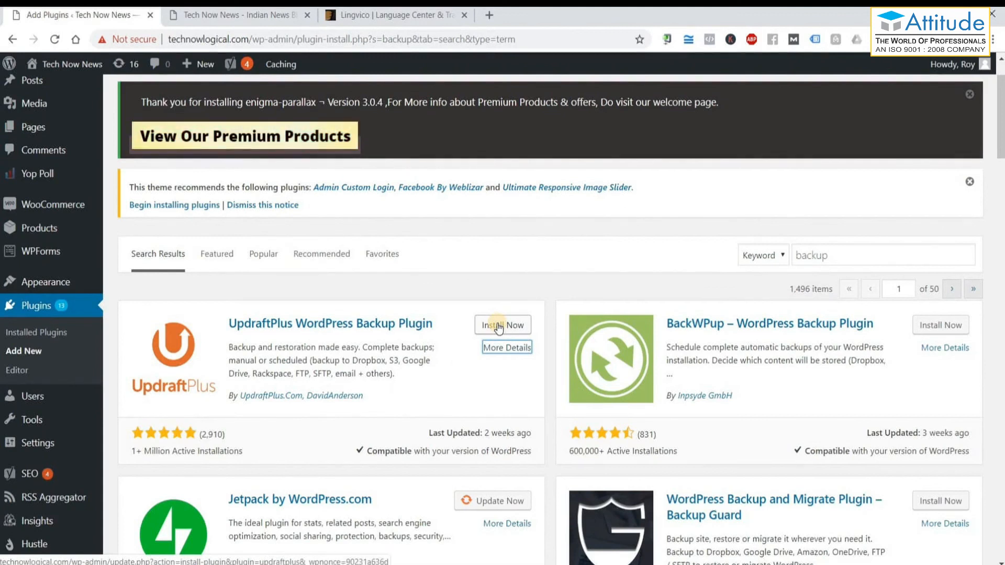
pyautogui.hotkey('alt', 'Tab')
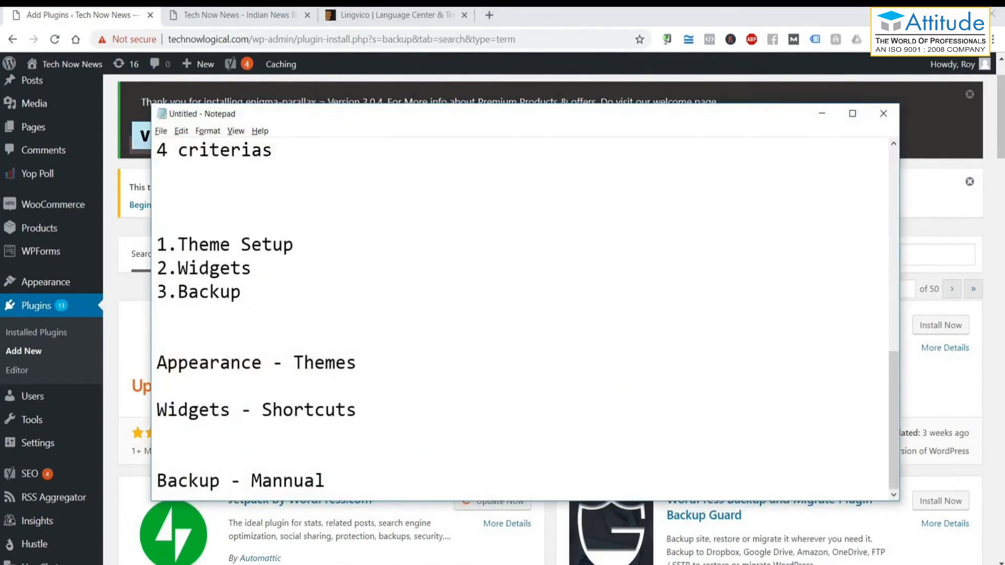